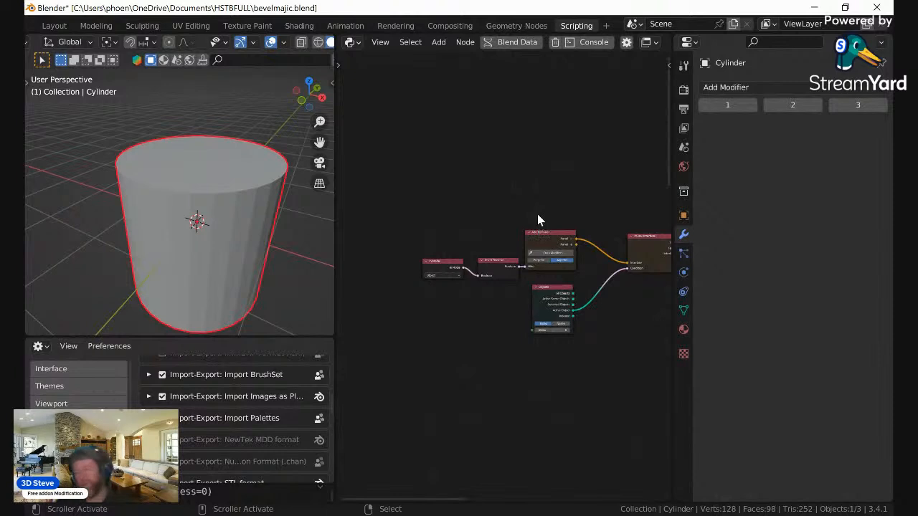
Step: Examine the addon's node tree, from the panel and button nodes to the Set Property nodes for the bevel settings
middle_drag(563, 164, 406, 201)
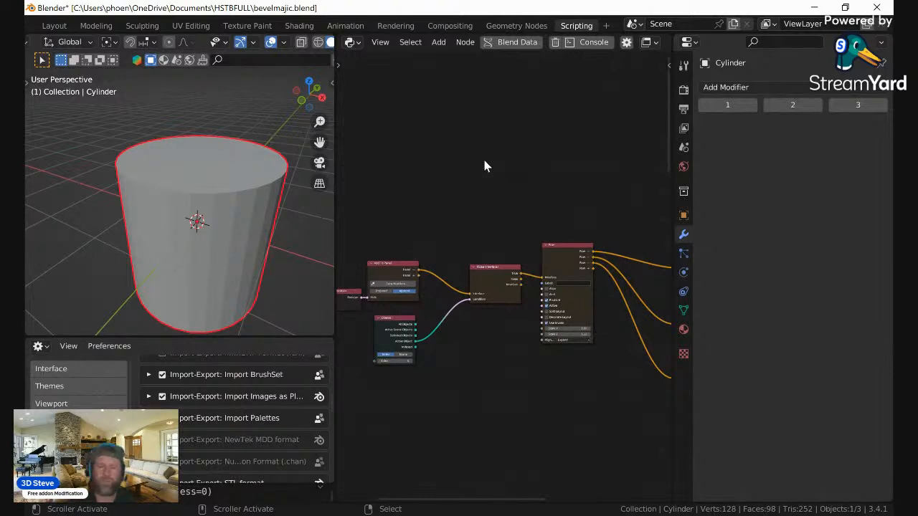
scroll(596, 174, down, 3)
middle_drag(539, 181, 382, 168)
scroll(482, 176, down, 2)
scroll(483, 180, down, 2)
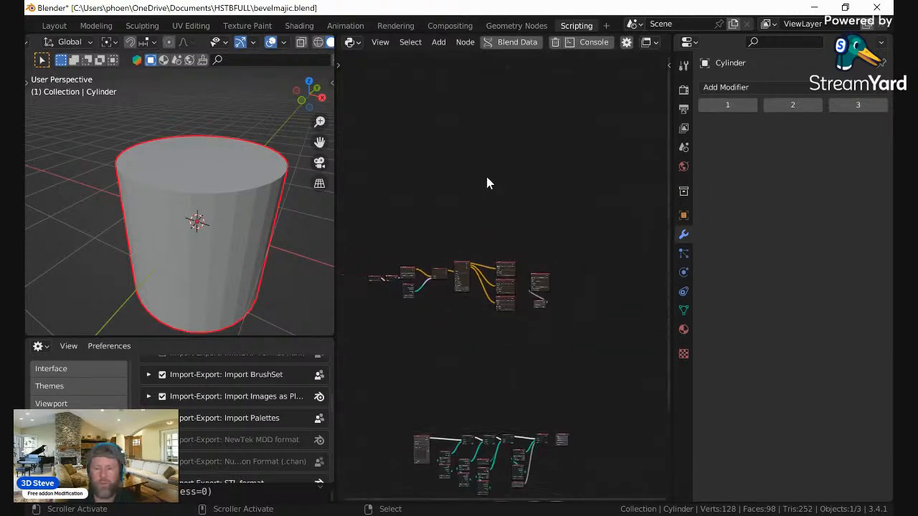
middle_drag(487, 239, 505, 156)
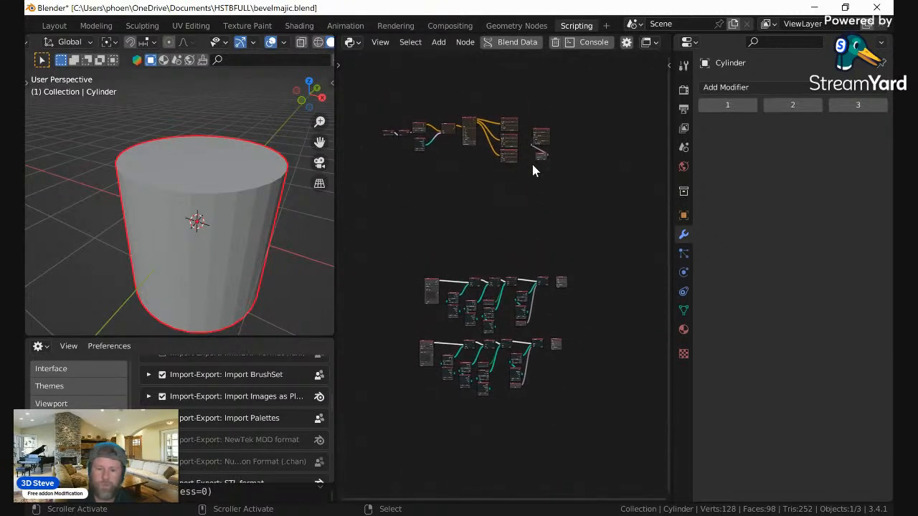
scroll(540, 242, up, 3)
drag(336, 255, 266, 254)
scroll(430, 287, up, 2)
scroll(414, 294, up, 6)
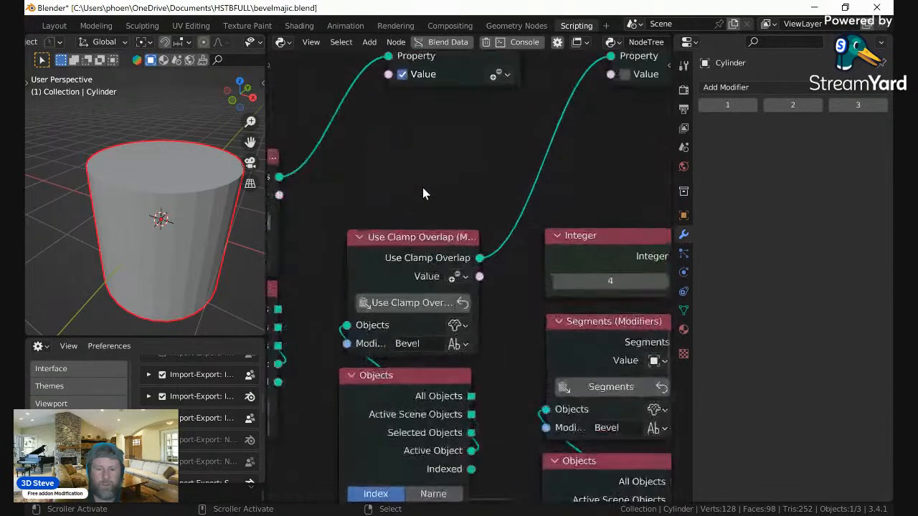
middle_drag(384, 174, 466, 145)
scroll(474, 151, down, 2)
scroll(476, 180, down, 1)
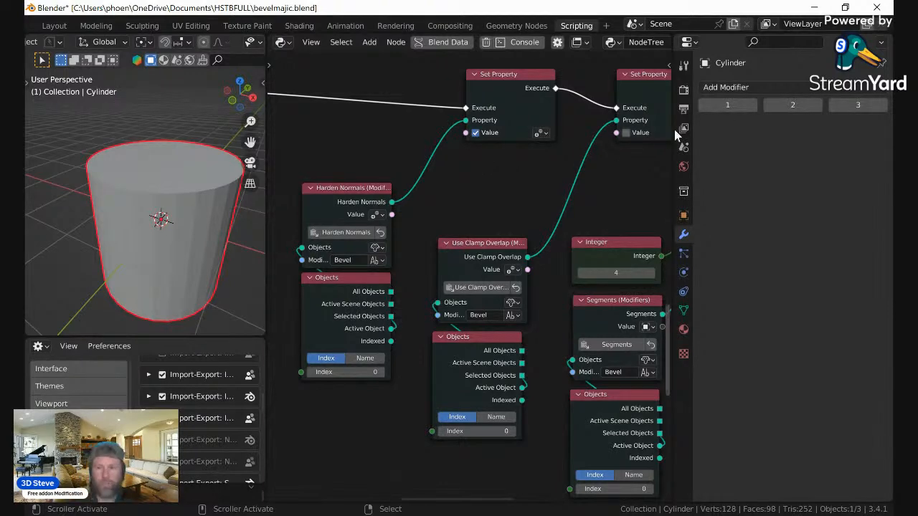
Step: Add a Bevel modifier to the cylinder
click(760, 88)
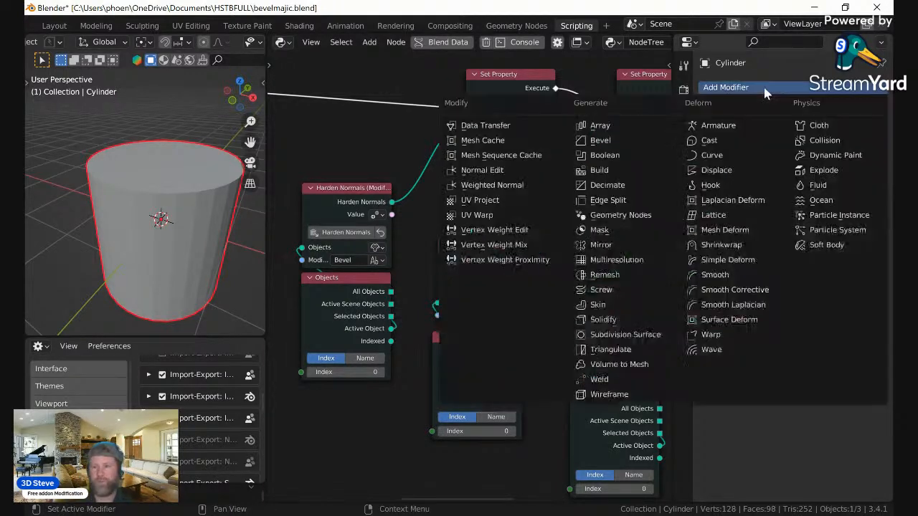
click(617, 140)
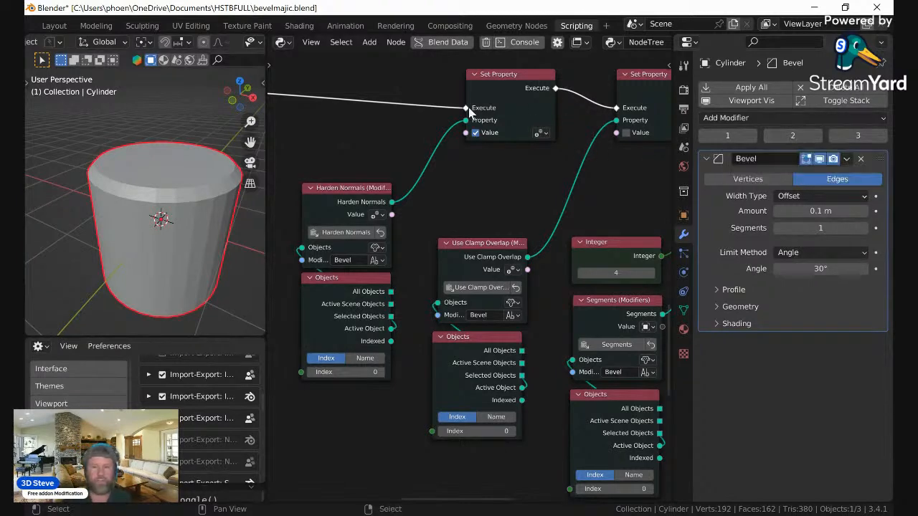
Step: Start picking a location for the Add To Panel node and bring up the Layout workspace
scroll(466, 120, down, 10)
middle_drag(439, 155, 503, 427)
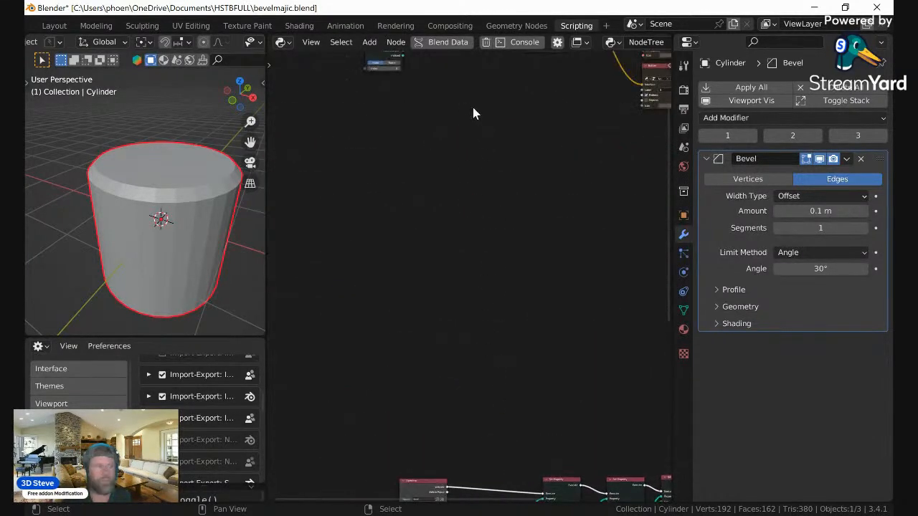
scroll(471, 127, down, 2)
middle_drag(471, 127, 475, 301)
scroll(464, 285, up, 2)
middle_drag(344, 279, 525, 266)
scroll(526, 267, up, 8)
middle_drag(552, 198, 422, 256)
scroll(421, 257, up, 5)
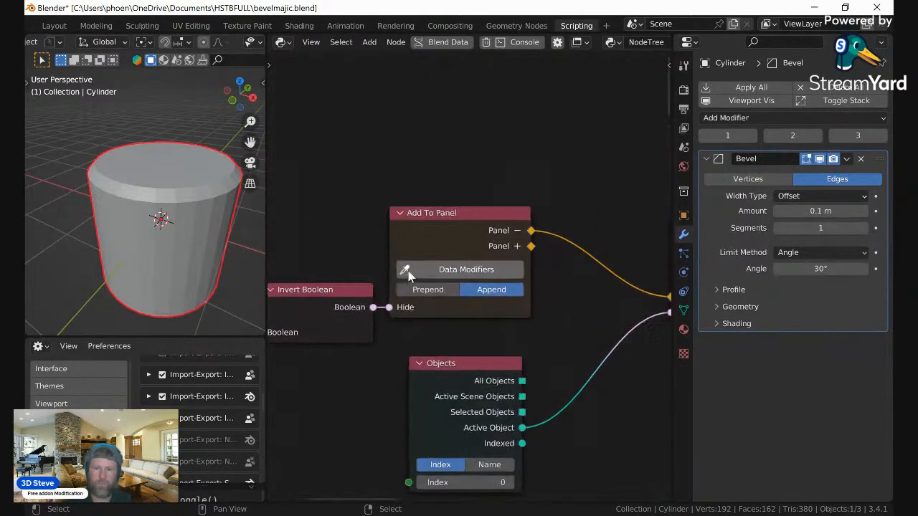
click(471, 266)
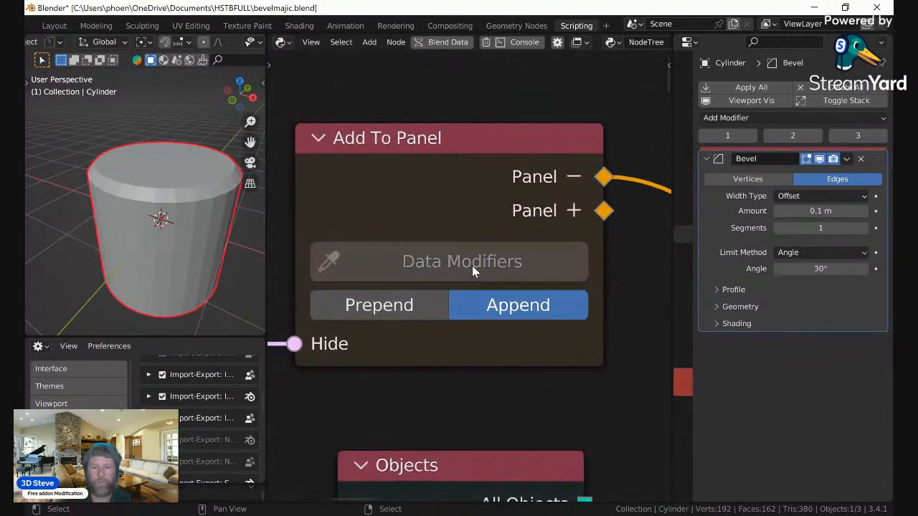
scroll(180, 23, up, 5)
click(165, 26)
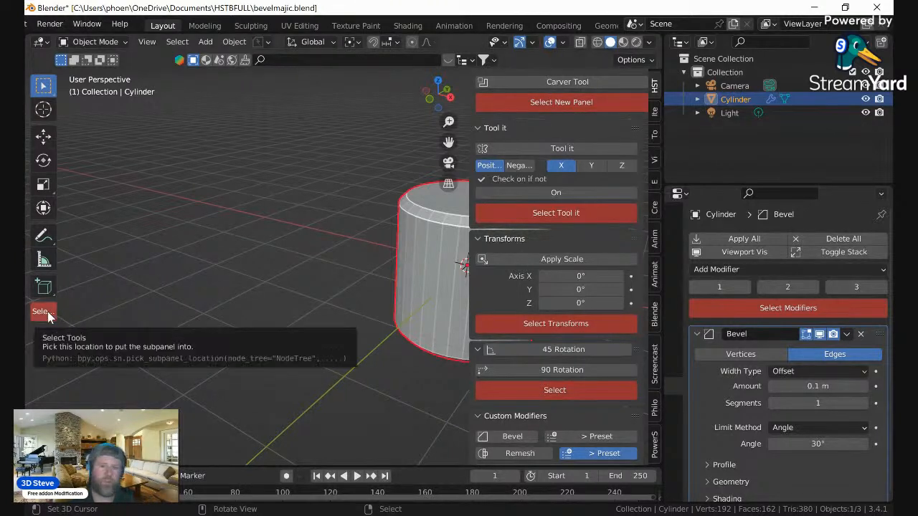
Step: Examine the Object menu and the 3D viewport for places where the panel can be placed
click(238, 42)
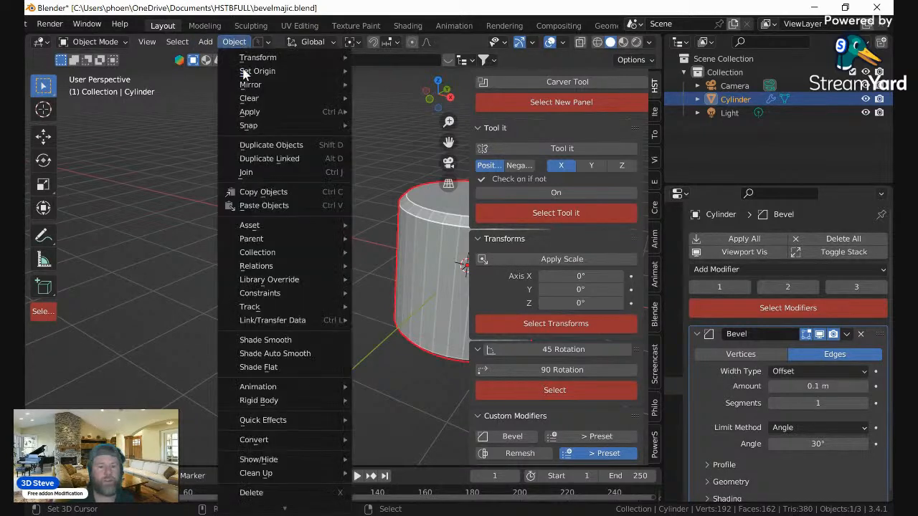
mouse_move(286, 510)
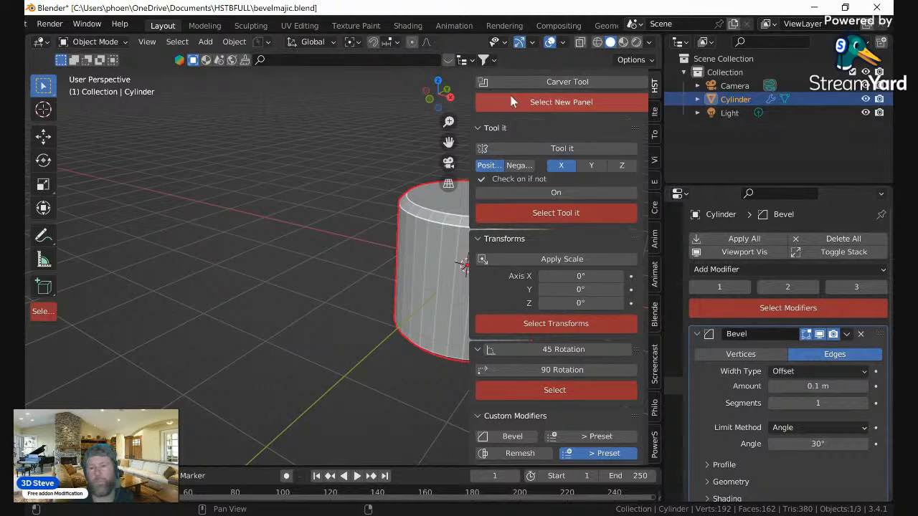
middle_drag(454, 74, 380, 178)
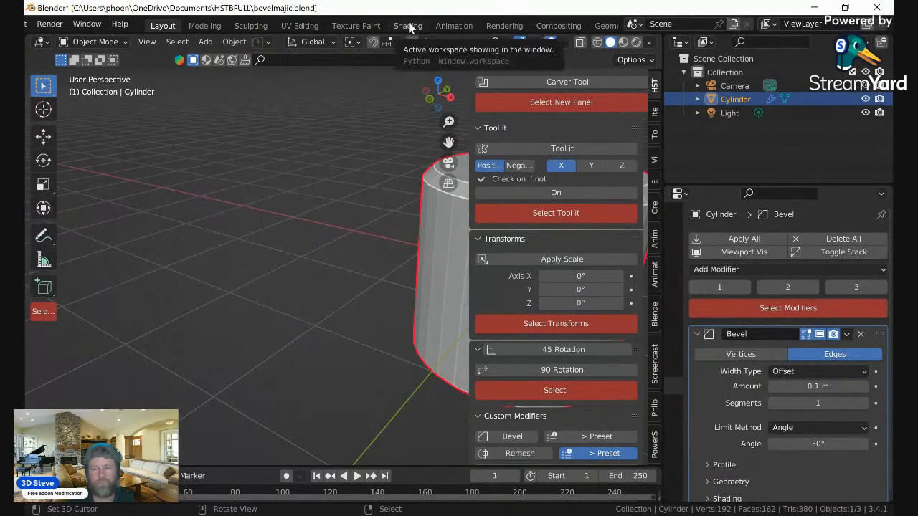
scroll(706, 333, down, 1)
scroll(706, 333, up, 1)
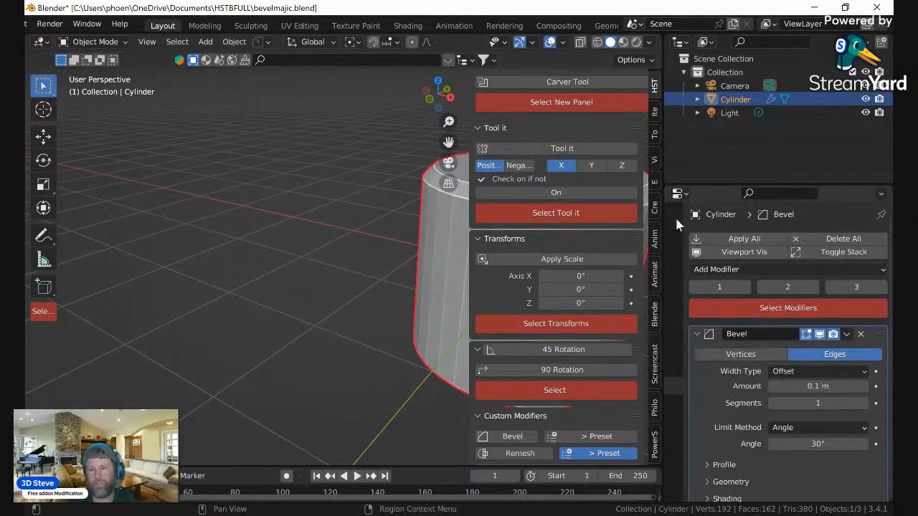
Step: Look through the output, render and tool properties for panel locations, and pick Modifiers as the location
drag(663, 227, 646, 228)
click(661, 271)
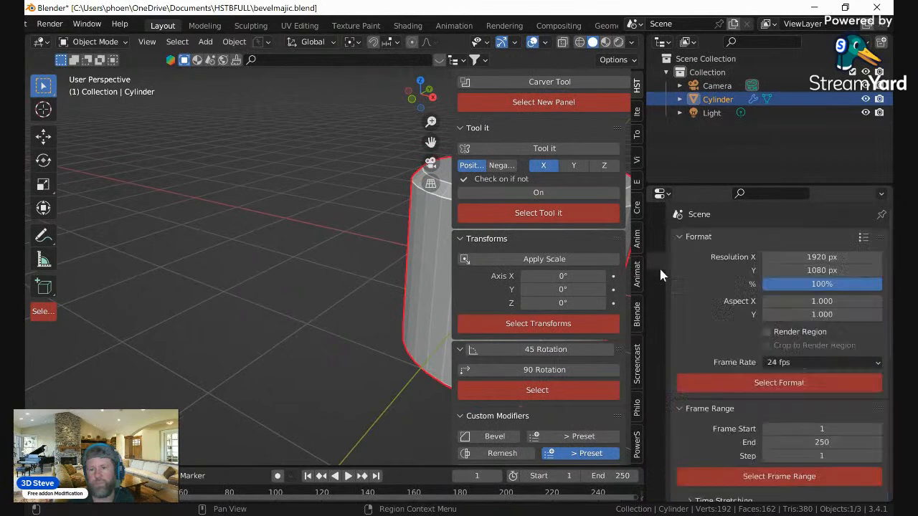
click(656, 239)
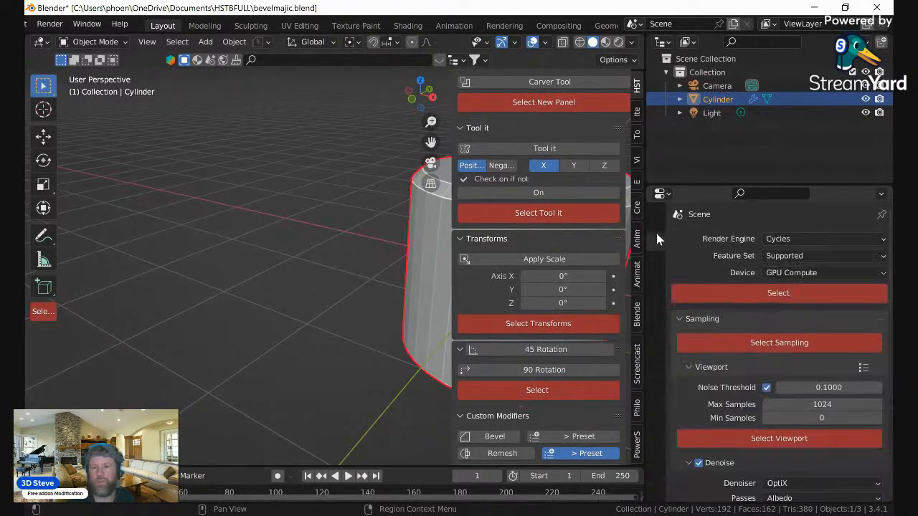
click(654, 215)
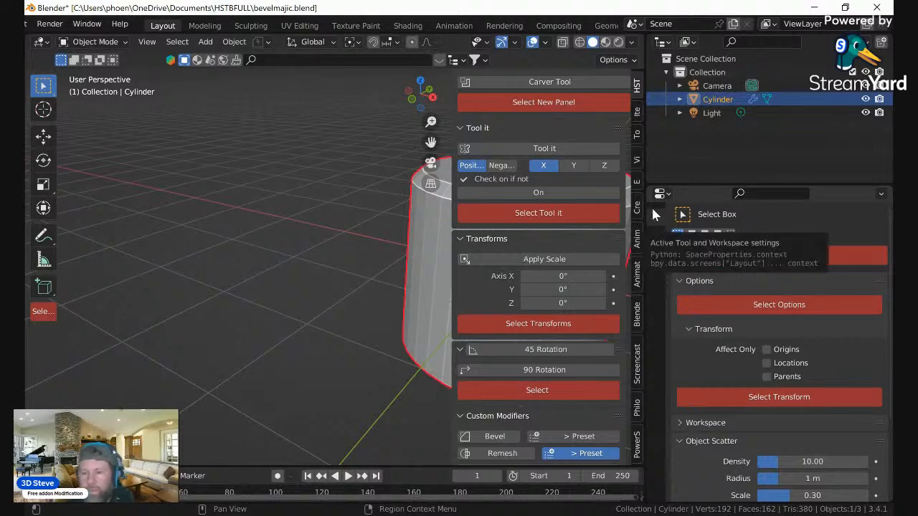
click(654, 235)
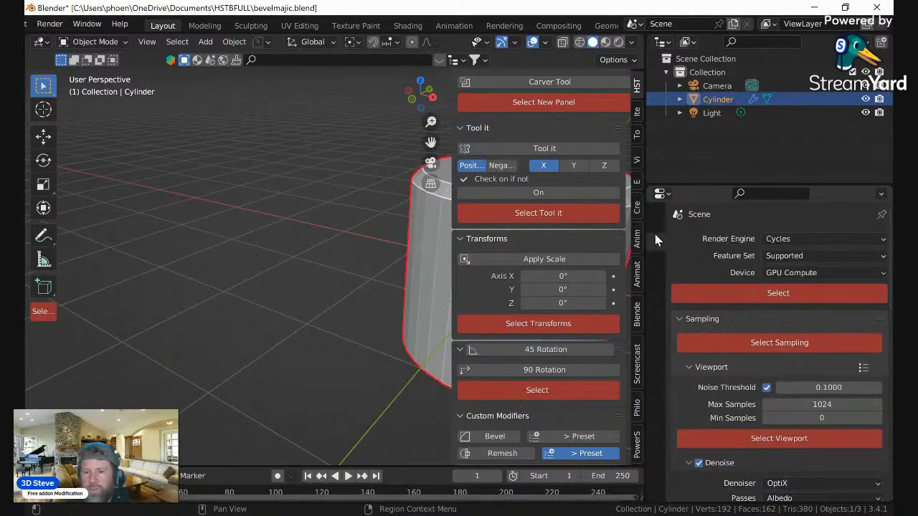
click(655, 215)
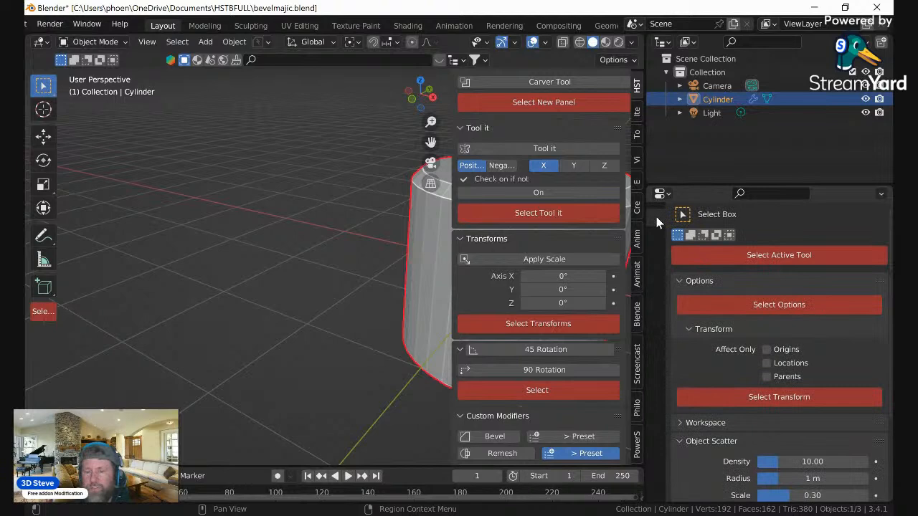
click(659, 322)
click(657, 355)
click(657, 383)
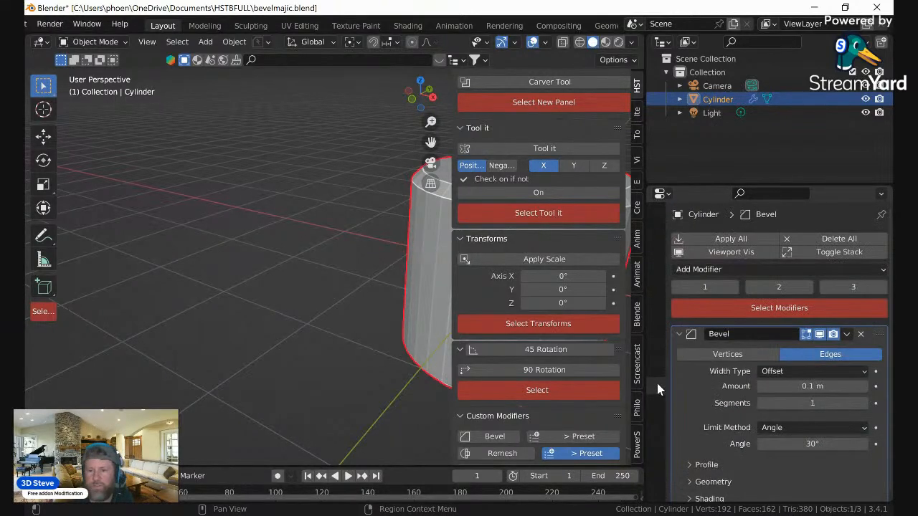
click(771, 306)
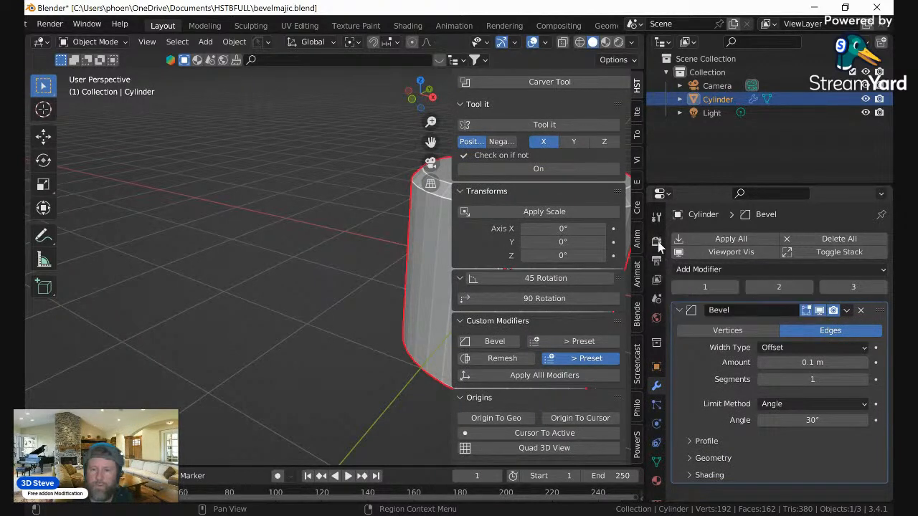
Step: Re-pick the Add To Panel node's location as the Active Tool panel and check the cylinder's modifier properties
click(656, 222)
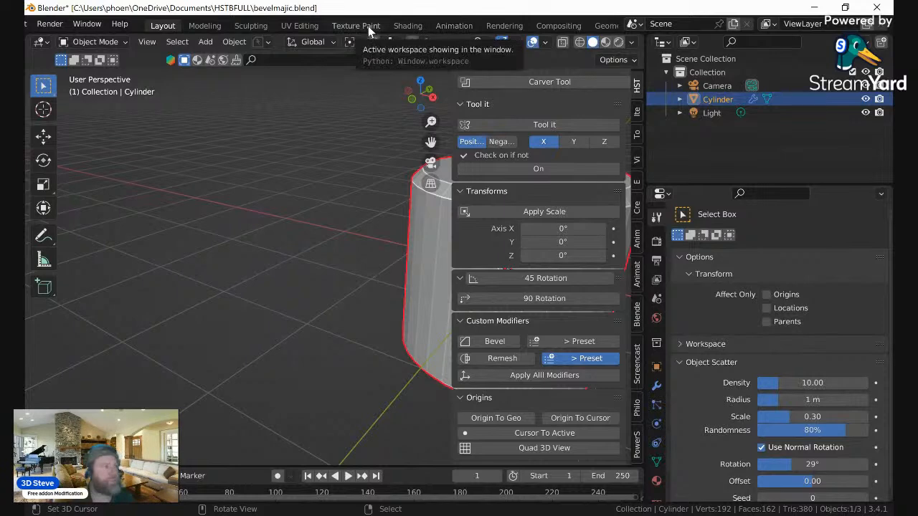
click(405, 26)
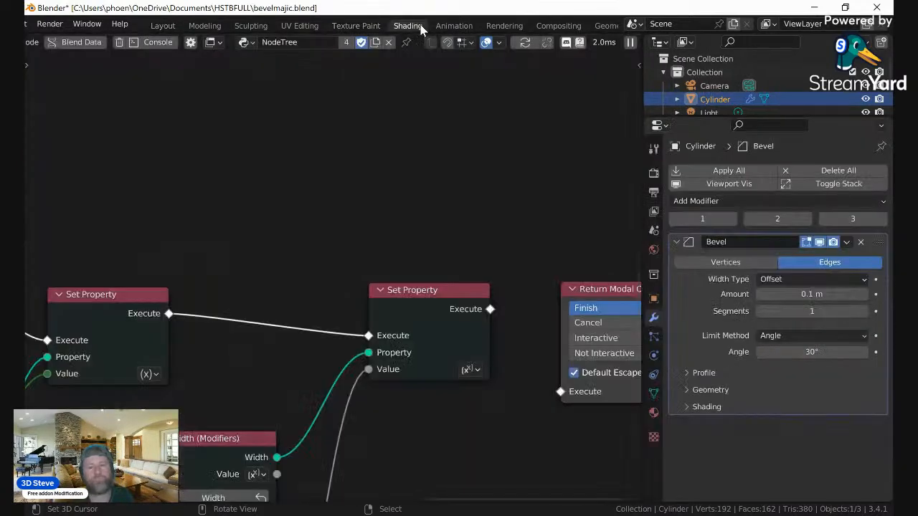
scroll(416, 192, down, 5)
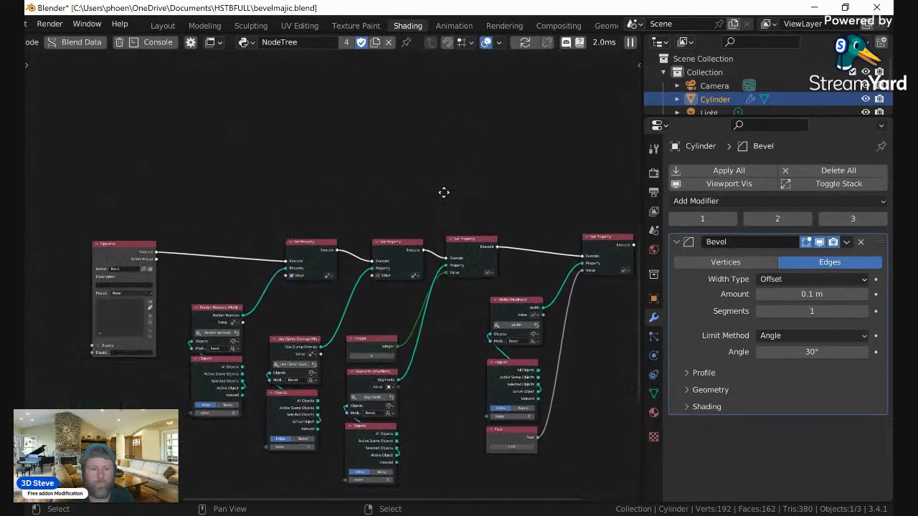
middle_drag(440, 278, 360, 332)
scroll(338, 305, up, 8)
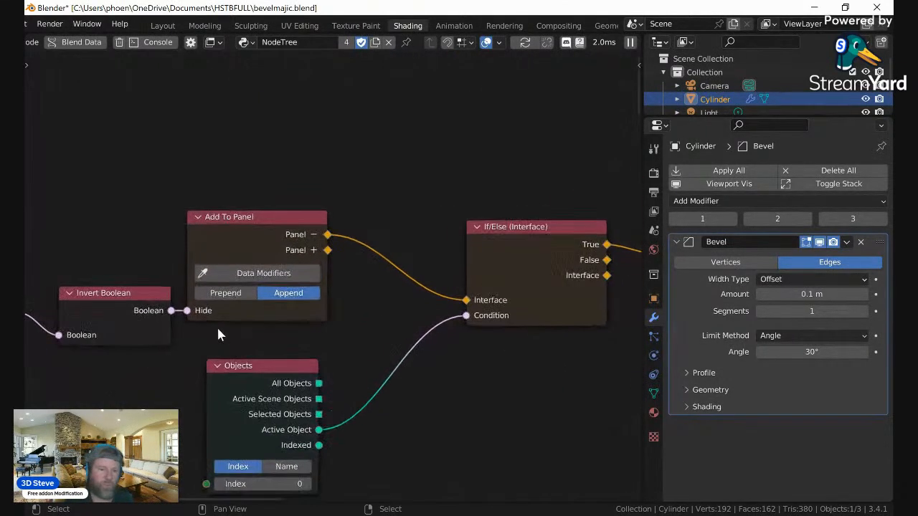
middle_drag(314, 296, 409, 288)
scroll(443, 248, up, 4)
click(400, 249)
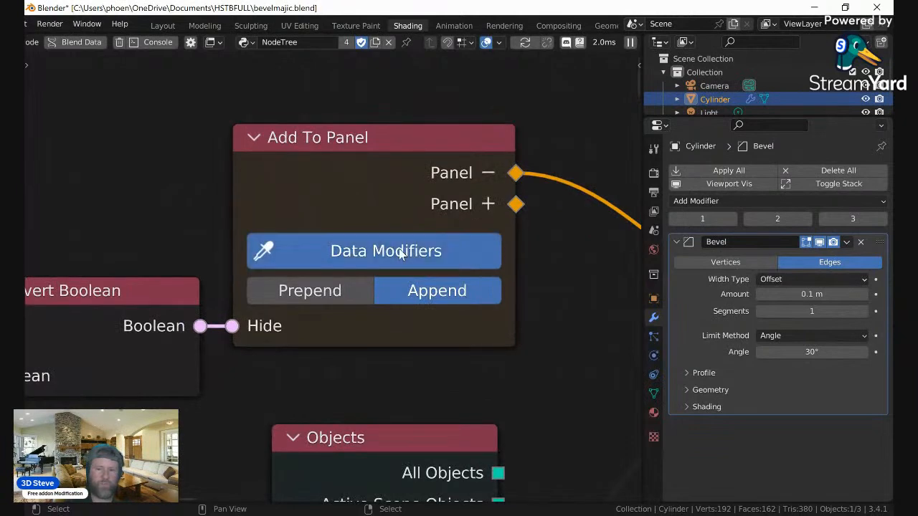
click(162, 25)
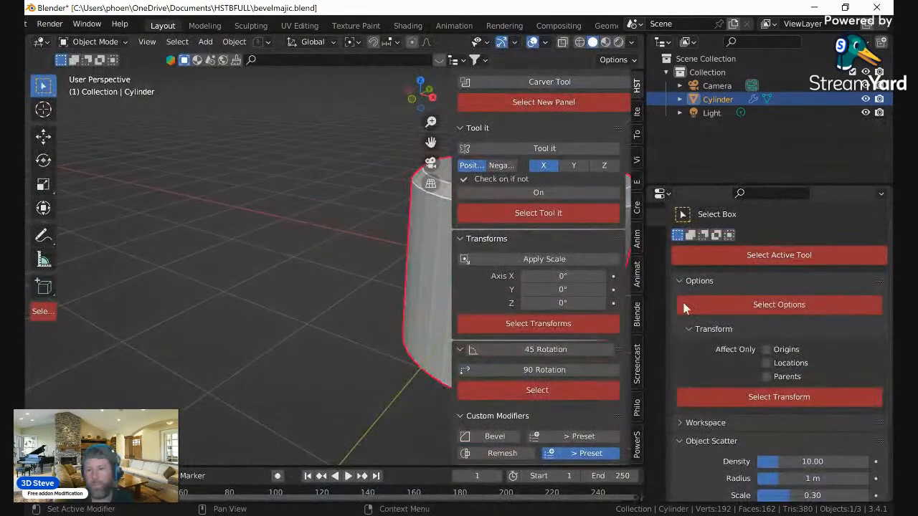
click(776, 255)
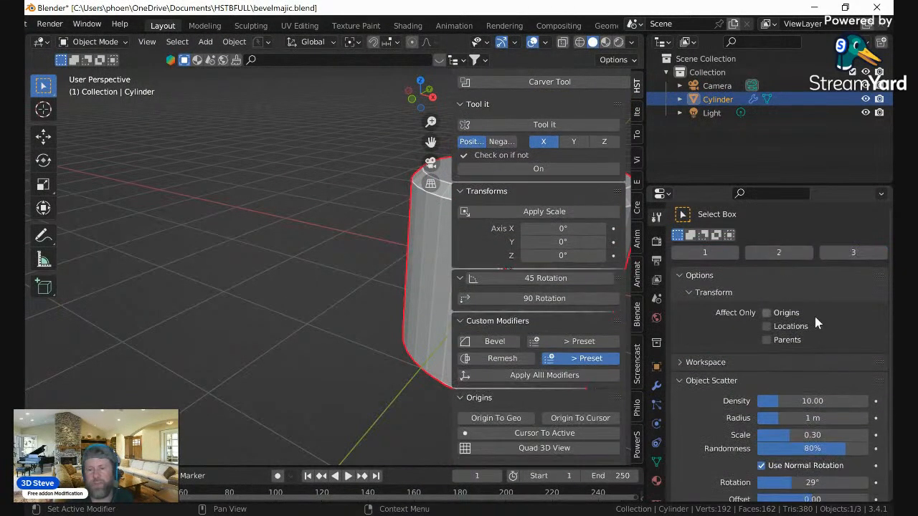
click(656, 387)
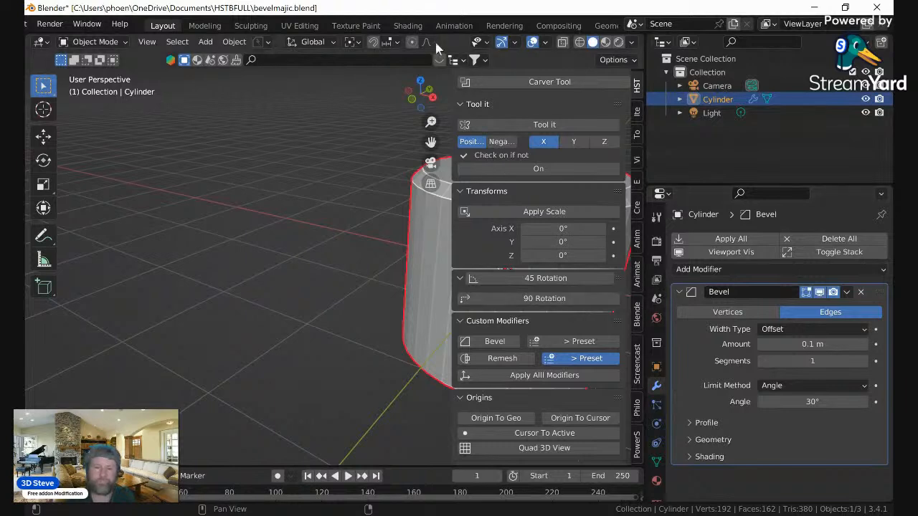
Step: Set the Add To Panel node's location back to the Modifiers panel from the Shading workspace
click(406, 26)
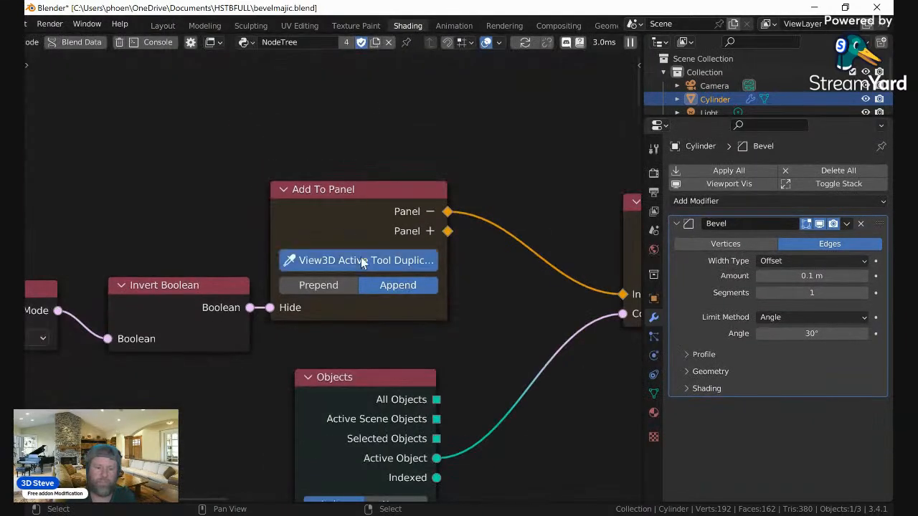
click(360, 256)
drag(665, 344, 643, 356)
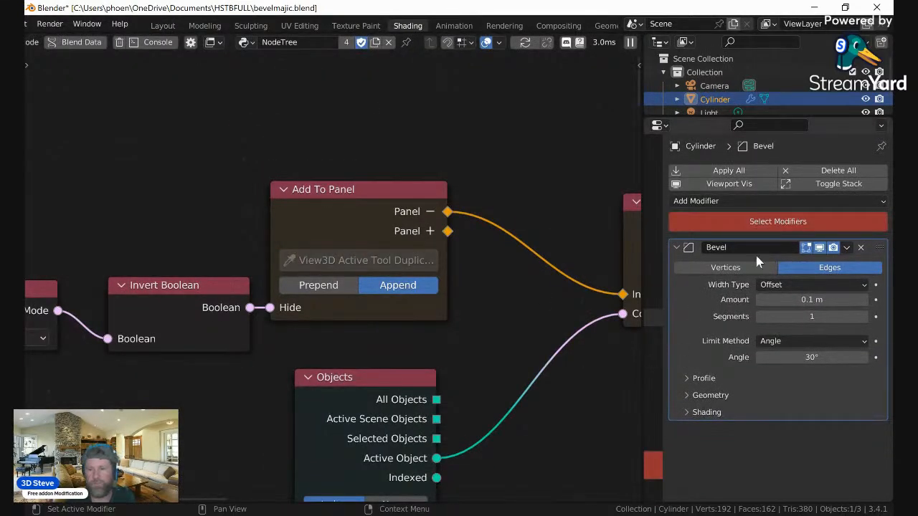
click(784, 220)
Step: Duplicate the Button node labelled 3, place the copy beneath it, and set the copy's label to 4
scroll(436, 166, down, 2)
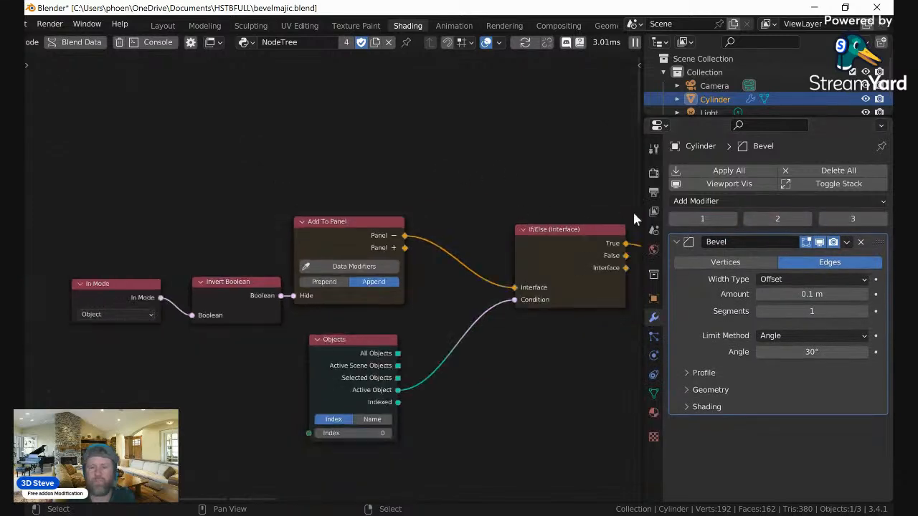
scroll(495, 210, down, 4)
scroll(492, 208, up, 4)
scroll(438, 257, up, 1)
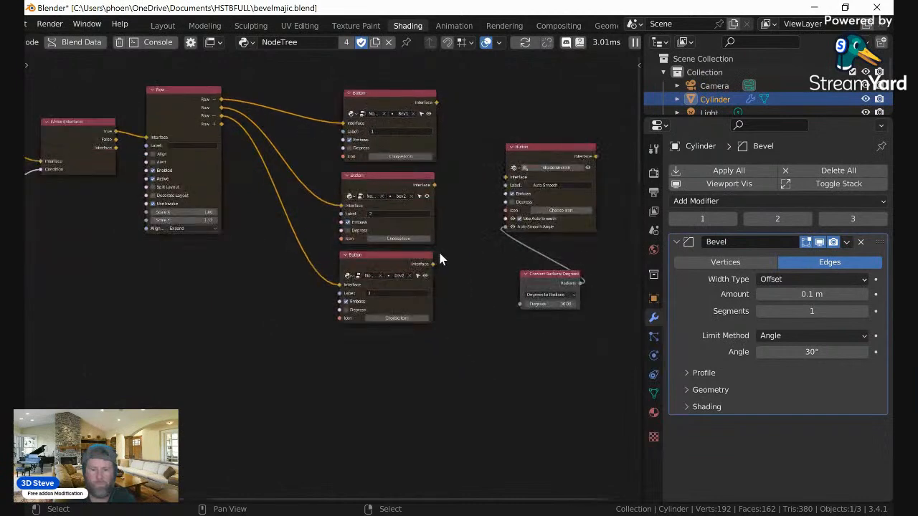
scroll(460, 246, up, 3)
key(shift+d)
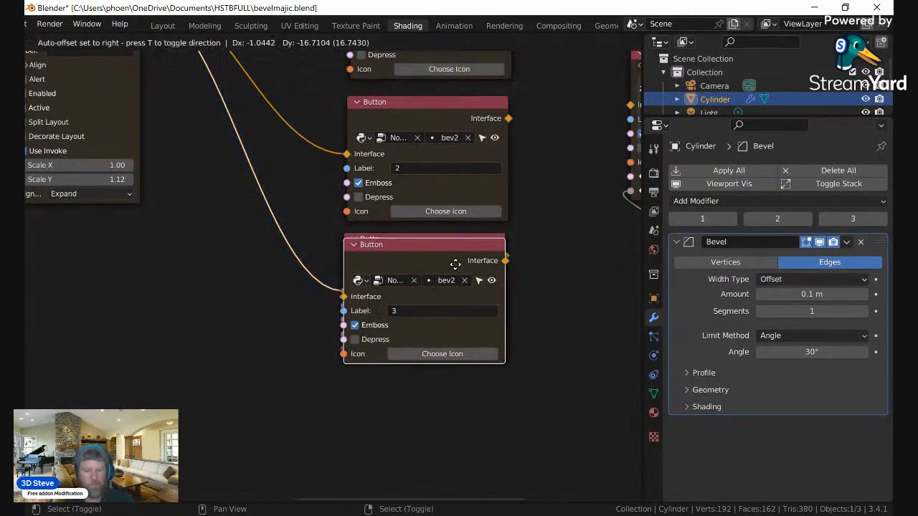
click(457, 381)
middle_drag(515, 372, 511, 295)
click(396, 364)
text(4)
key(Return)
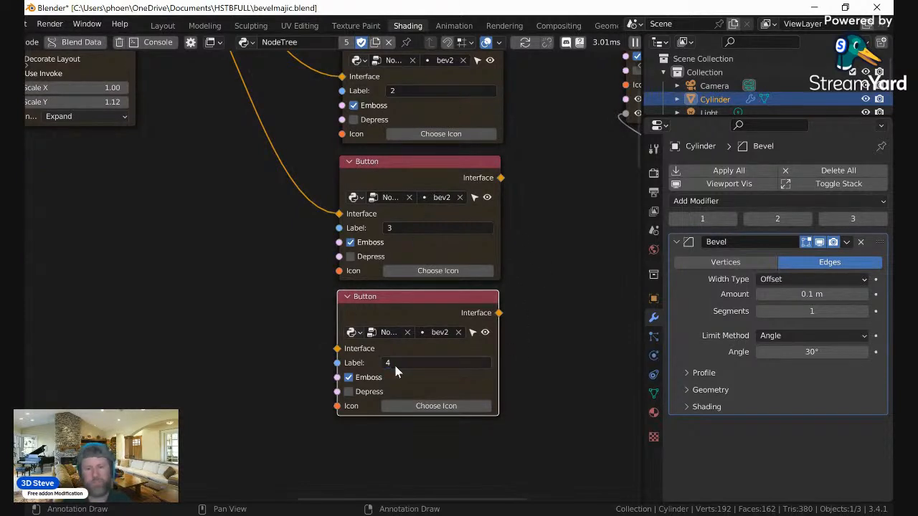
Step: Line up the Button nodes labelled 3 and 4 so they sit in one column below the second Button node
middle_drag(549, 111, 483, 164)
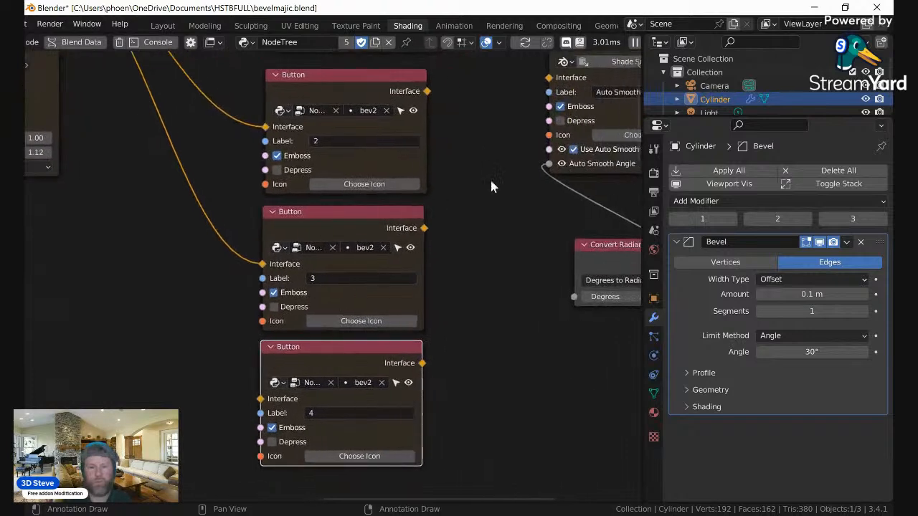
drag(382, 348, 337, 342)
click(347, 212)
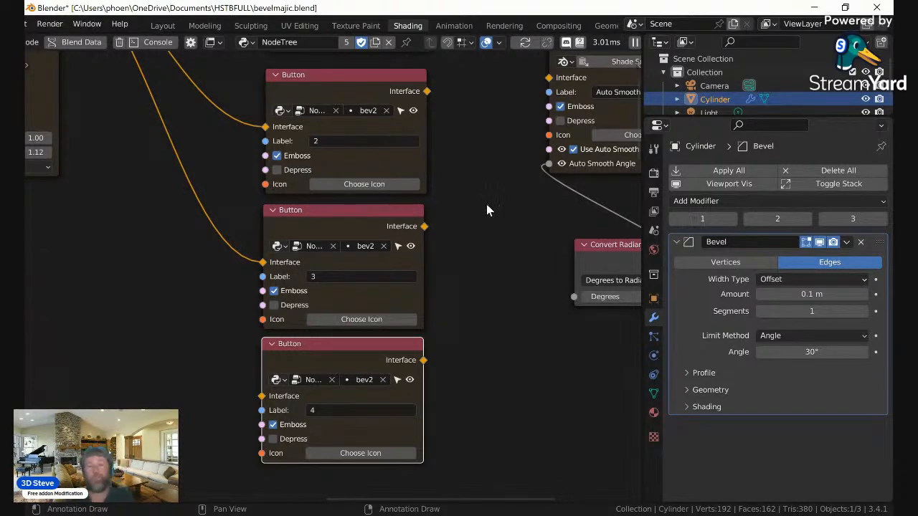
scroll(450, 127, down, 2)
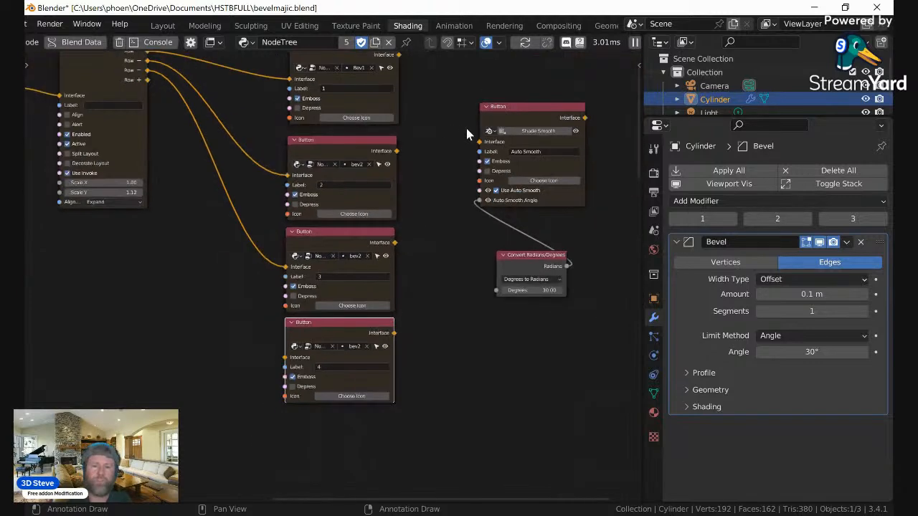
scroll(435, 297, up, 1)
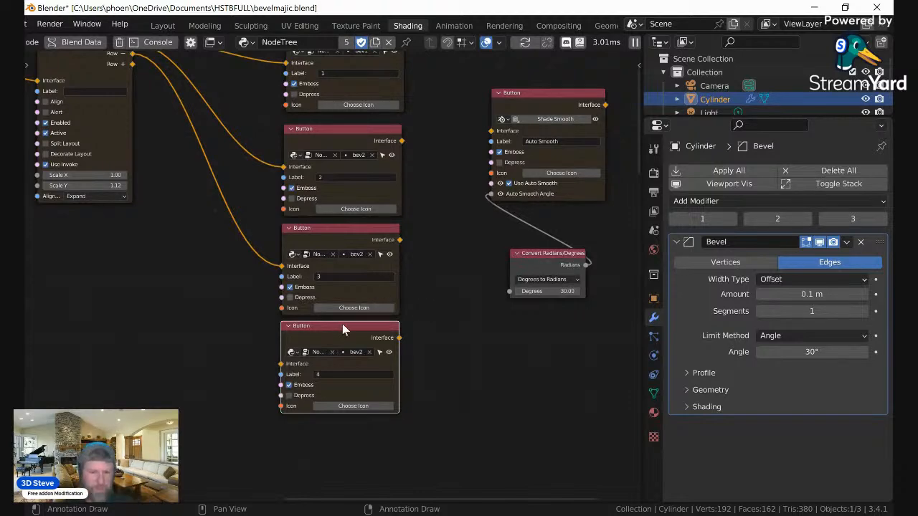
drag(342, 328, 342, 329)
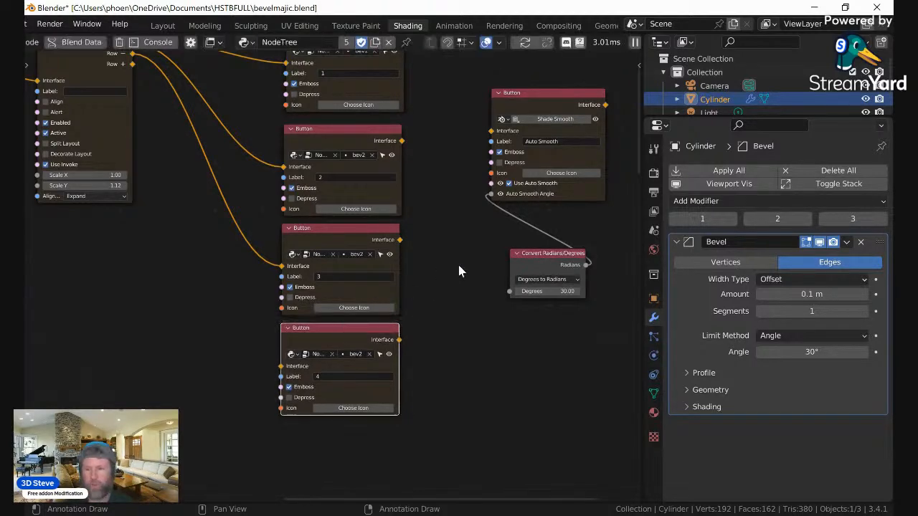
Step: Reposition the Button nodes labelled 2 and 3 slightly to even out the column of buttons
scroll(457, 262, up, 6)
middle_drag(474, 316, 525, 214)
scroll(489, 172, up, 6)
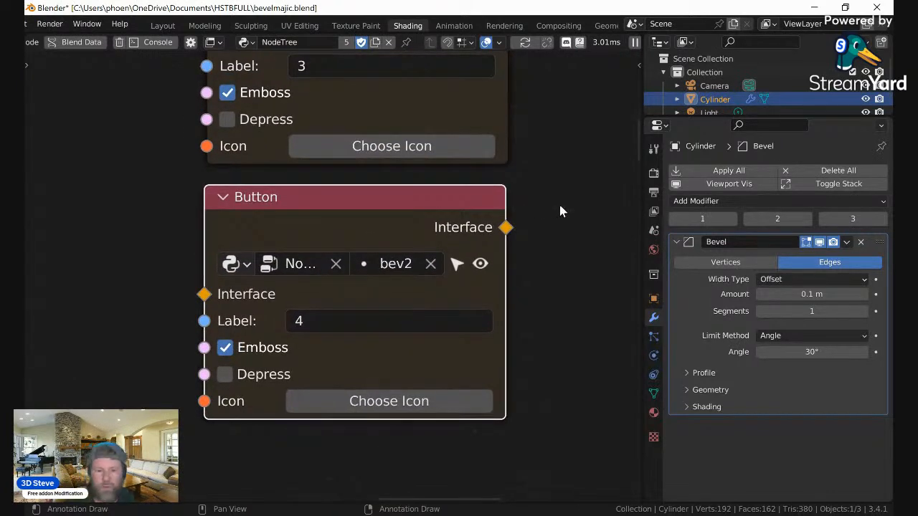
scroll(558, 202, down, 8)
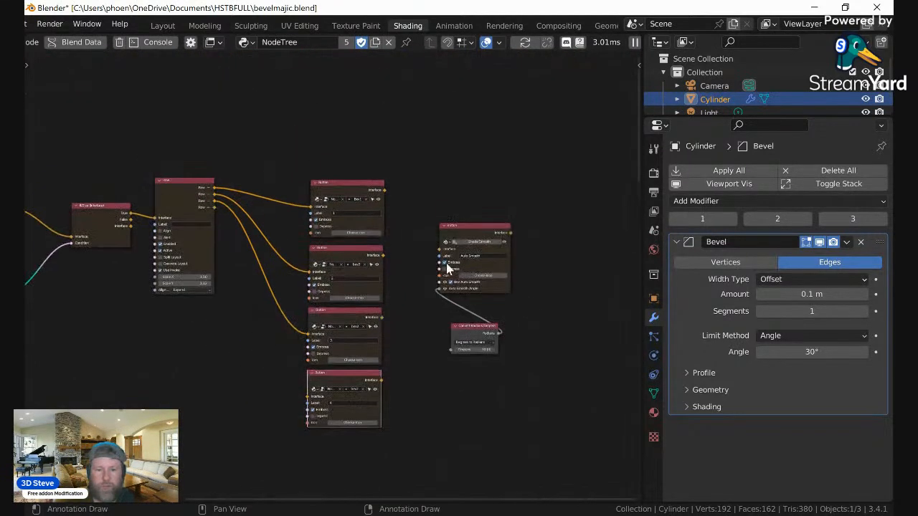
scroll(440, 292, up, 5)
drag(365, 222, 358, 213)
drag(337, 350, 339, 348)
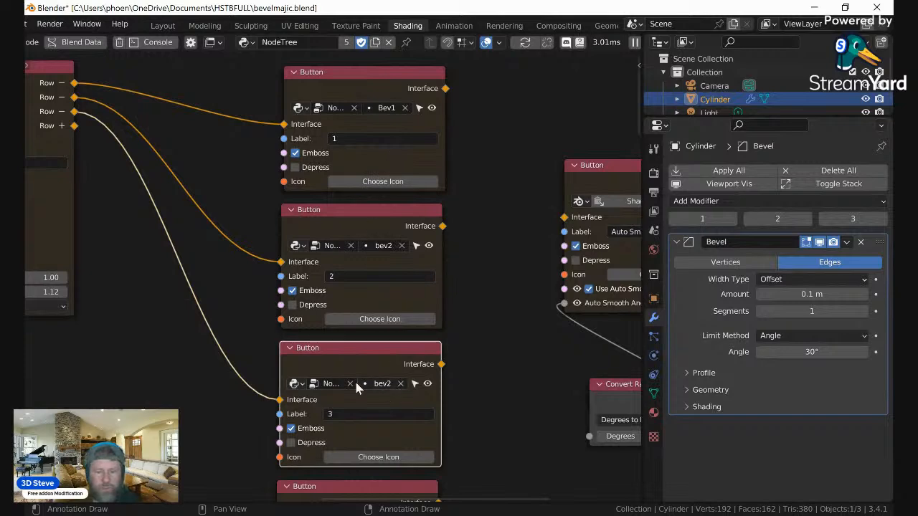
middle_drag(457, 366, 463, 210)
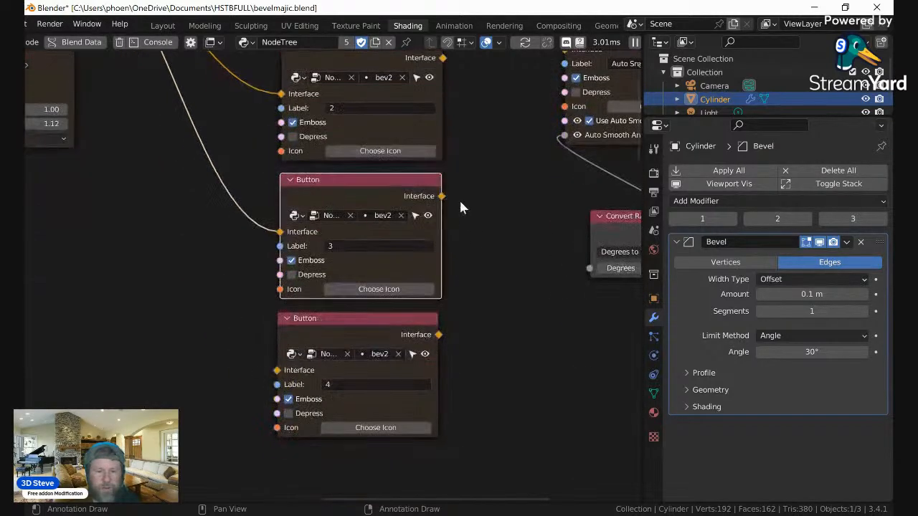
Step: Duplicate the whole bev2 operator node chain and place the copy in the empty space below it
scroll(482, 333, down, 15)
middle_drag(419, 398, 438, 459)
drag(501, 394, 156, 230)
key(shift+d)
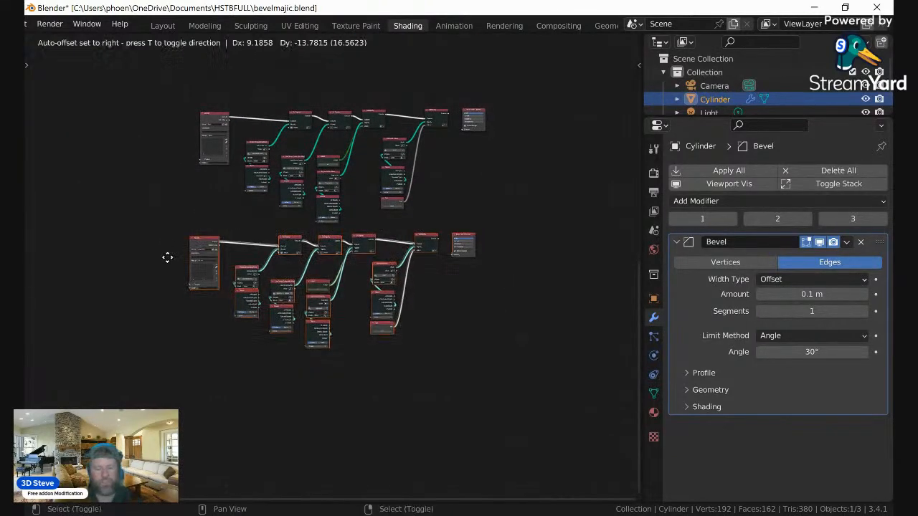
click(157, 374)
Step: Rename the duplicated chain's Operator node as bev3
middle_drag(234, 375, 373, 221)
scroll(380, 293, up, 18)
click(373, 209)
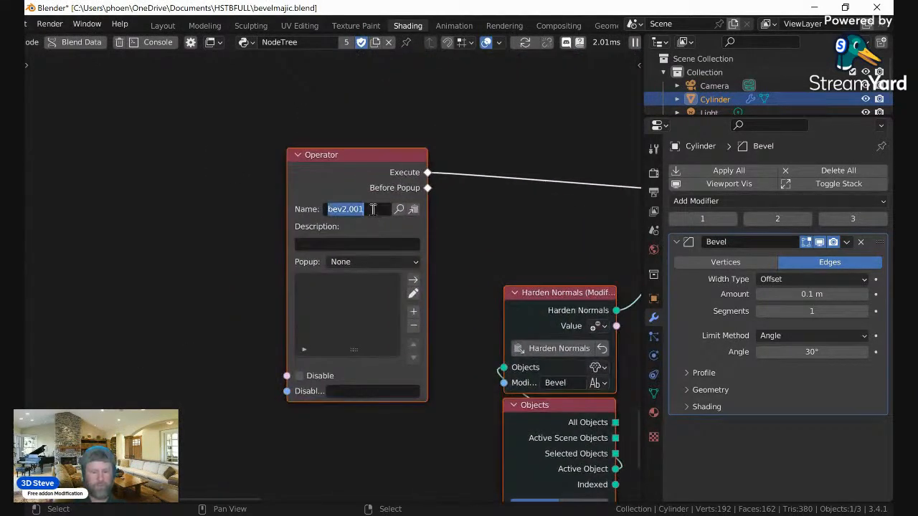
key(End)
text(bev3)
key(Return)
click(361, 207)
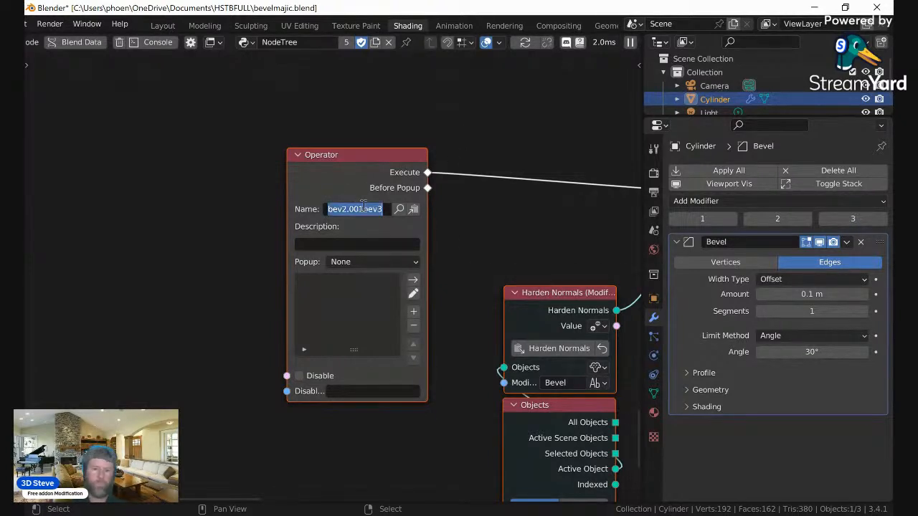
text(bev)
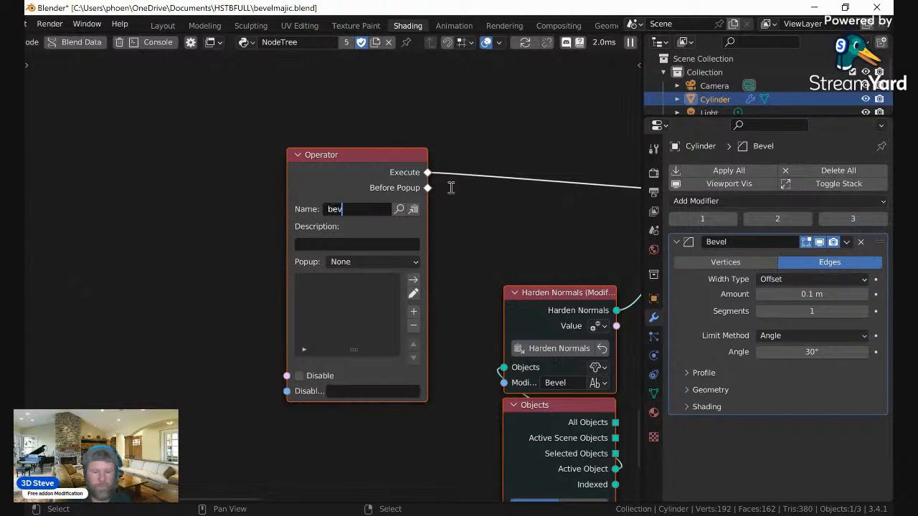
Step: Assign the bev3 operator to the Button node labelled 3
scroll(496, 135, down, 13)
middle_drag(499, 179, 377, 499)
middle_drag(501, 151, 470, 377)
middle_drag(483, 229, 470, 366)
middle_drag(504, 159, 482, 266)
scroll(530, 219, up, 6)
middle_drag(542, 211, 442, 256)
scroll(488, 222, up, 5)
middle_drag(497, 236, 397, 245)
click(394, 256)
click(389, 297)
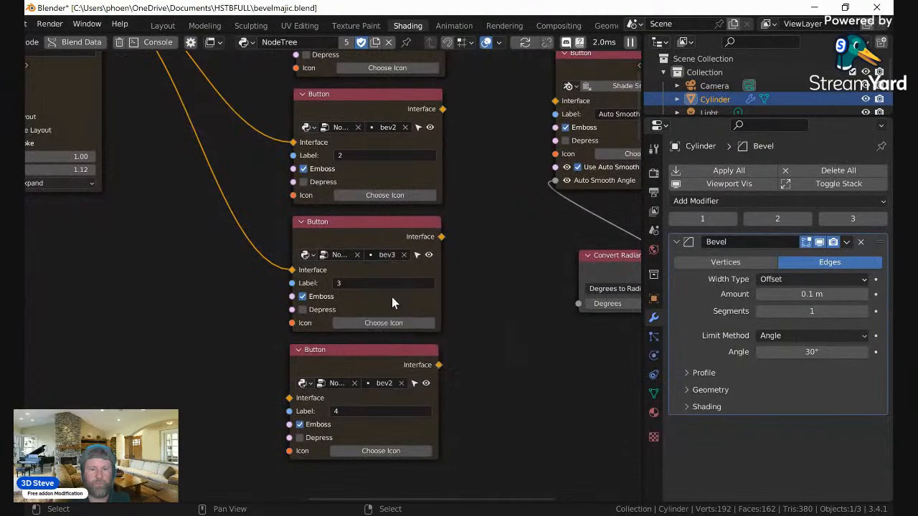
Step: Nudge the Button node labelled 3 slightly upward within the button column
scroll(441, 241, up, 4)
scroll(457, 239, up, 3)
middle_drag(424, 238, 367, 274)
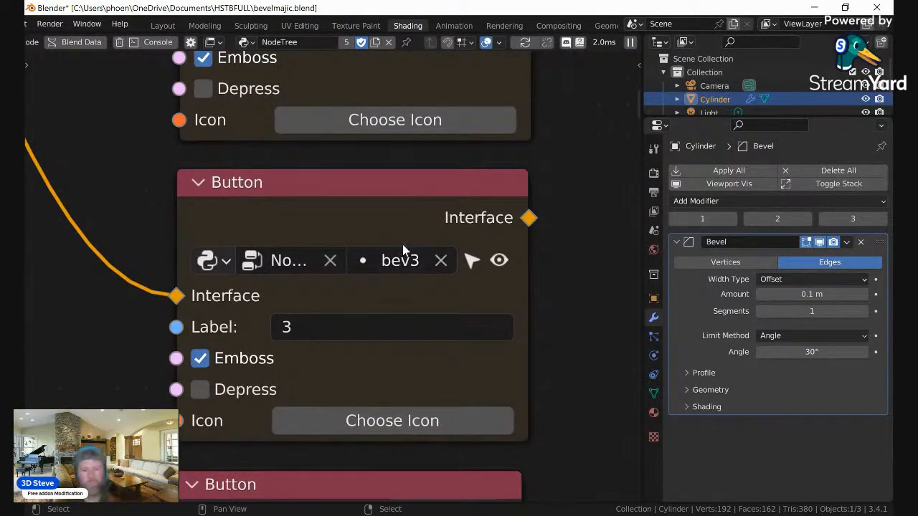
scroll(493, 238, down, 3)
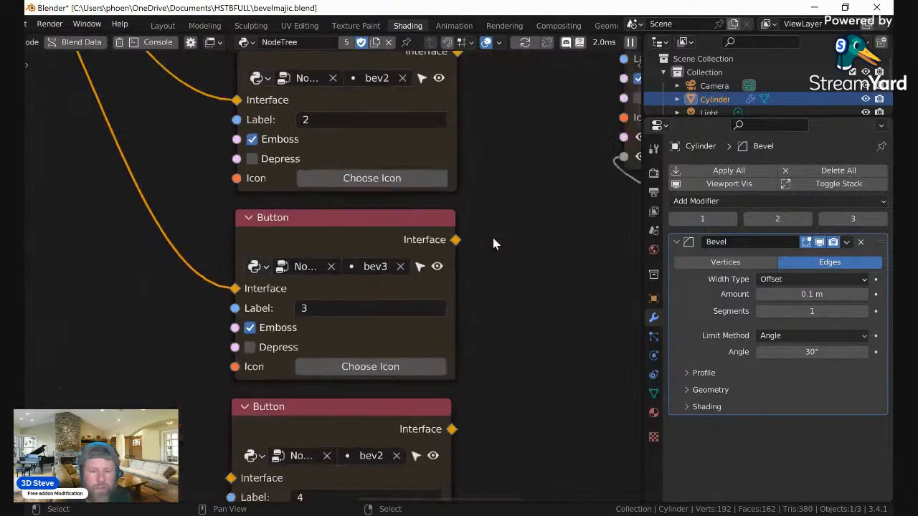
drag(322, 231, 318, 226)
Step: Examine the modifier property and Integer nodes of the duplicated operator chain, comparing it with the chains above
scroll(393, 304, down, 8)
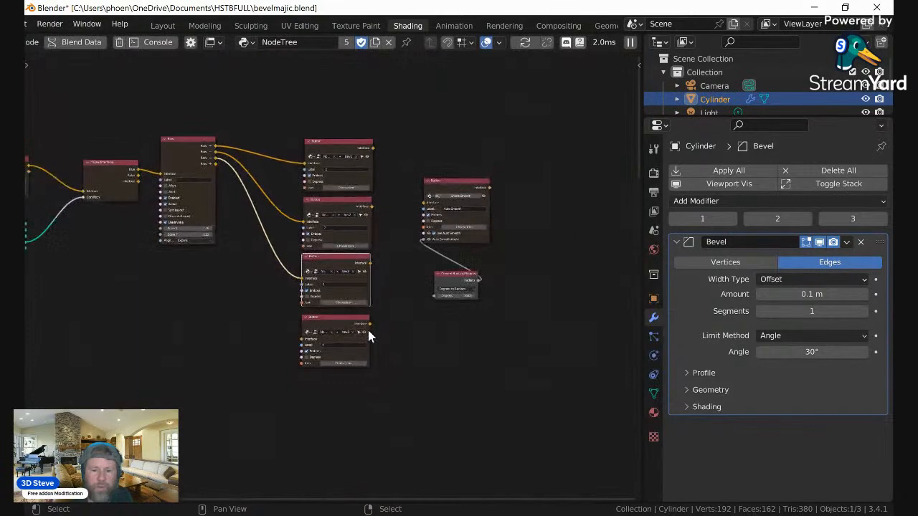
middle_drag(442, 311, 433, 121)
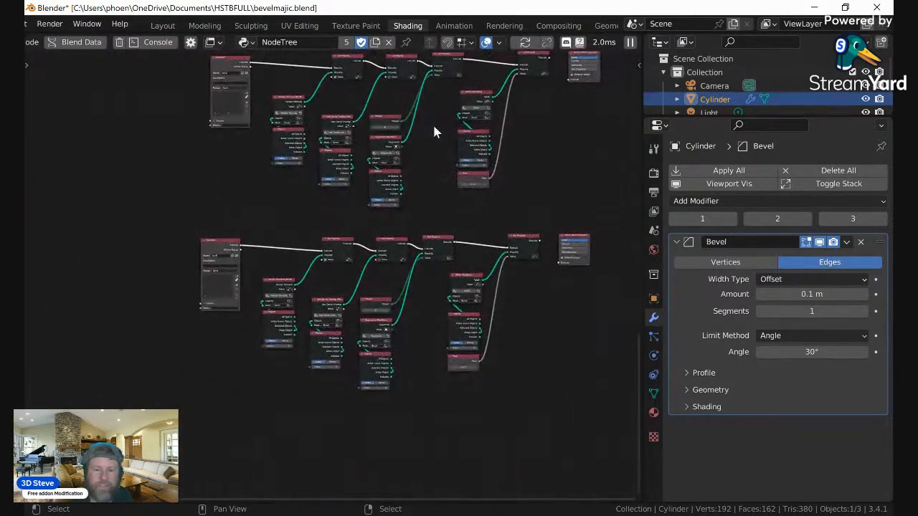
scroll(446, 186, up, 8)
middle_drag(321, 349, 349, 220)
scroll(528, 306, up, 7)
middle_drag(522, 286, 422, 333)
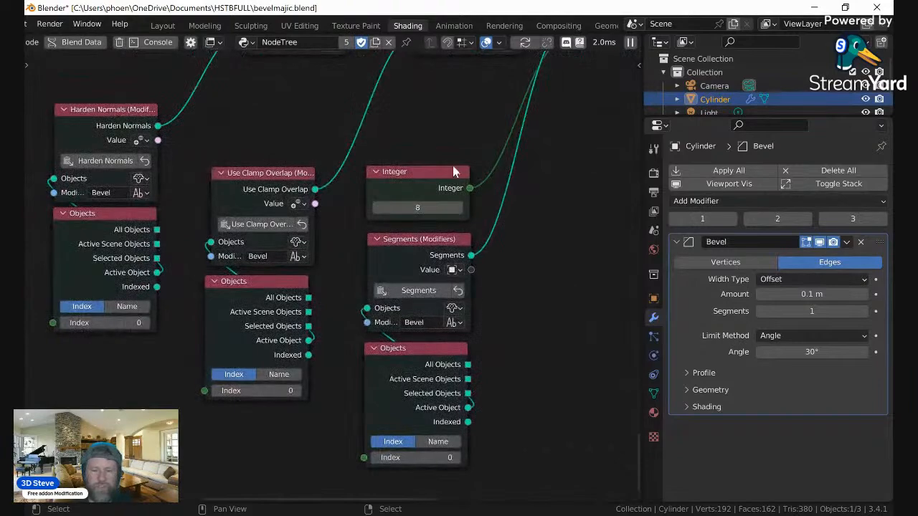
scroll(455, 170, down, 4)
middle_drag(459, 148, 457, 494)
middle_drag(460, 69, 473, 146)
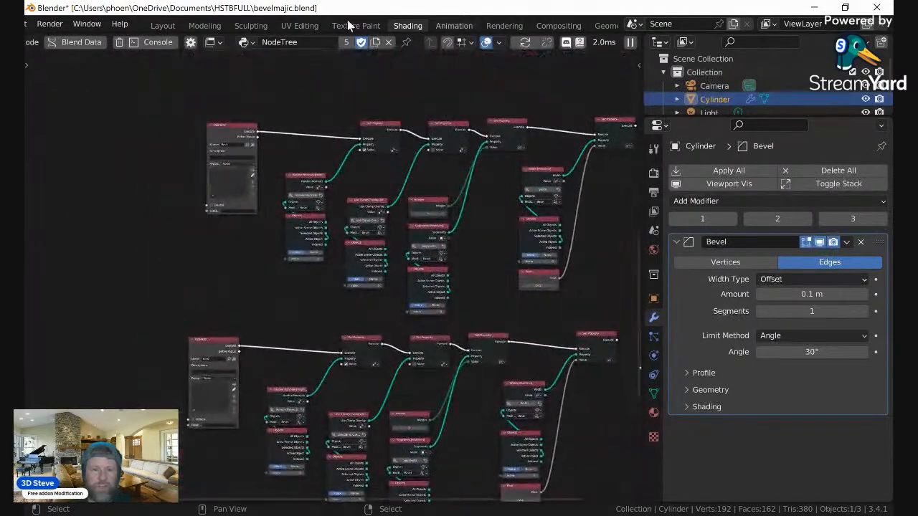
Step: Set the Float node that feeds the bevel Width in the first operator chain to .001
scroll(353, 163, up, 2)
scroll(352, 163, up, 2)
middle_drag(341, 129, 65, 159)
scroll(509, 246, up, 3)
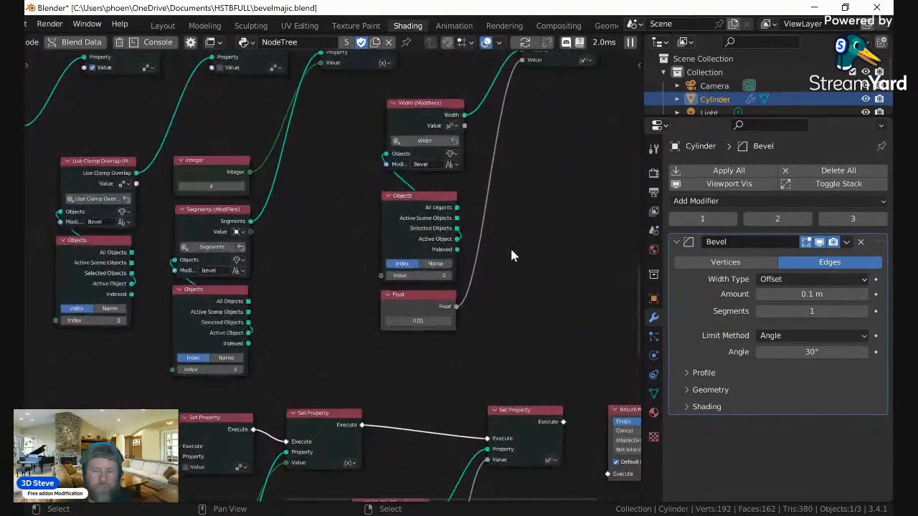
middle_drag(546, 252, 432, 231)
scroll(432, 227, up, 3)
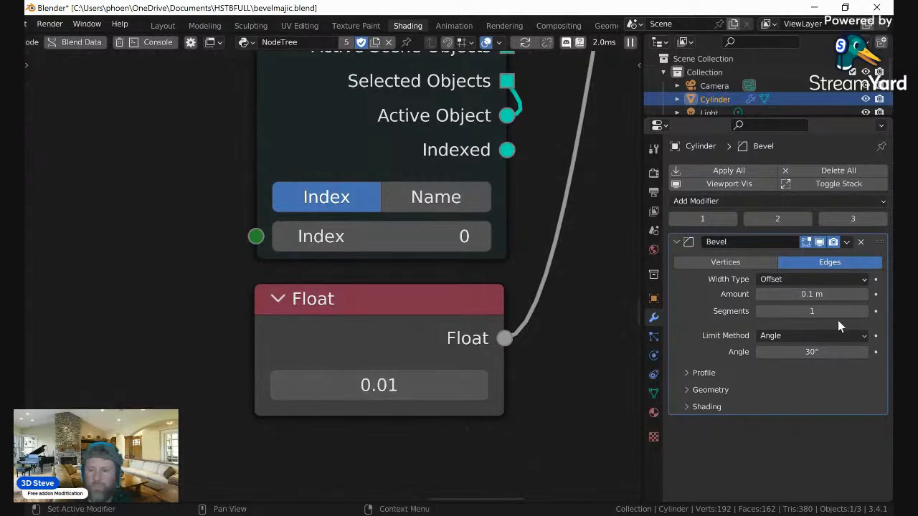
click(434, 372)
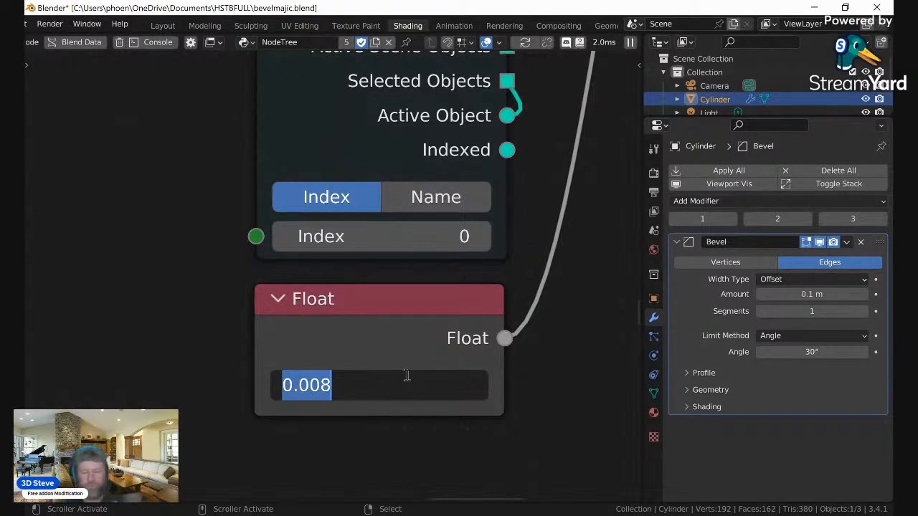
key(BackSpace)
text(.001)
key(Return)
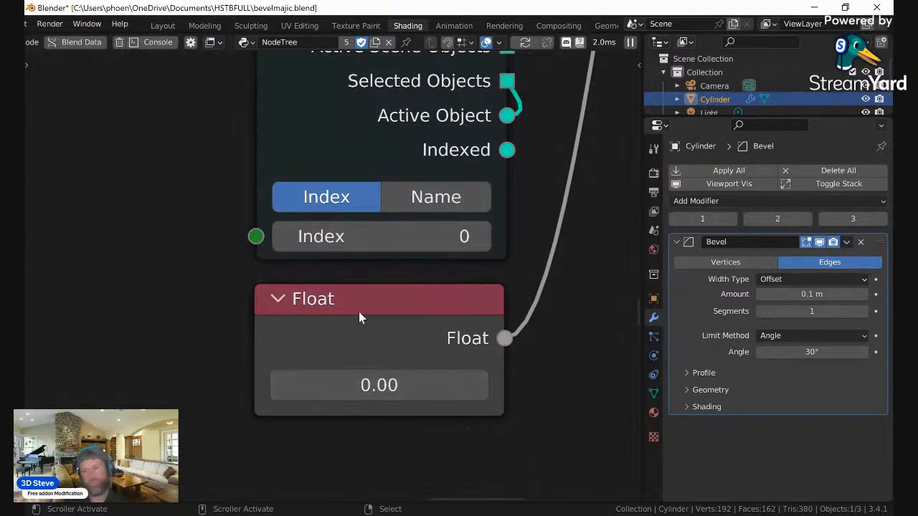
Step: Set the Integer node that feeds the bevel Segments in the first operator chain to 2
scroll(380, 196, down, 6)
middle_drag(441, 231, 343, 381)
scroll(385, 195, down, 5)
middle_drag(433, 179, 179, 150)
scroll(421, 165, up, 5)
scroll(421, 166, up, 1)
middle_drag(406, 159, 398, 224)
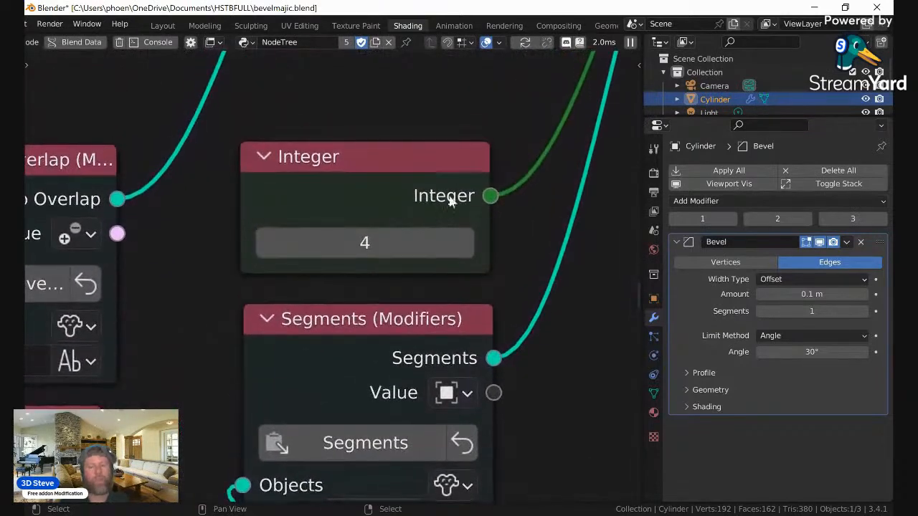
click(398, 244)
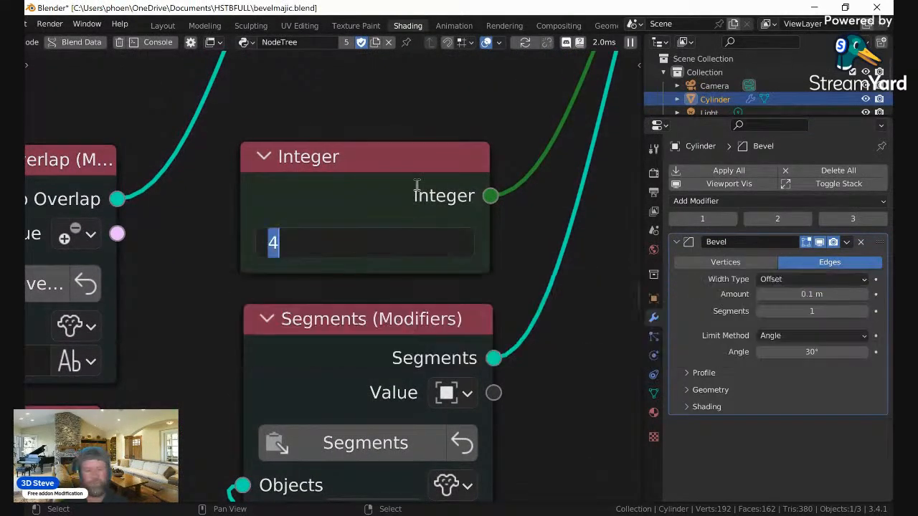
text(2)
key(Return)
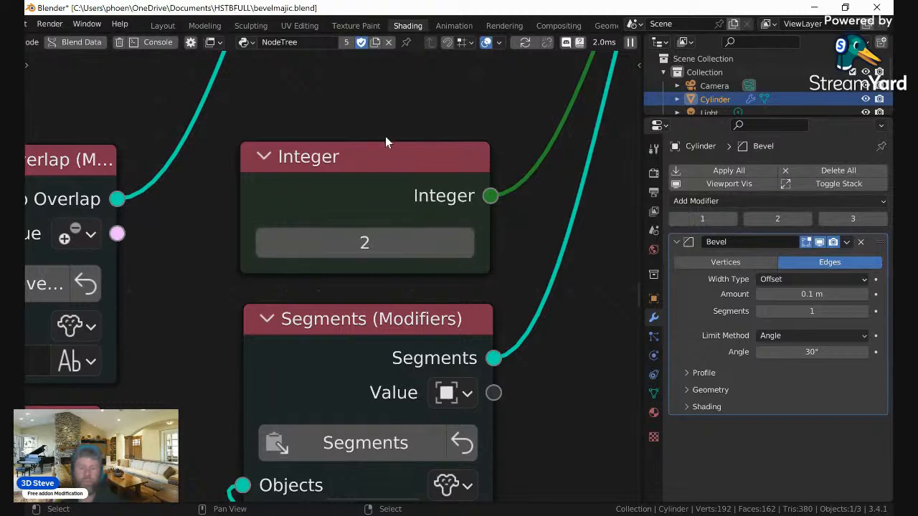
Step: Connect the Row node's free output to the Interface input of the Button node labelled 4
scroll(473, 131, down, 2)
middle_drag(473, 131, 212, 400)
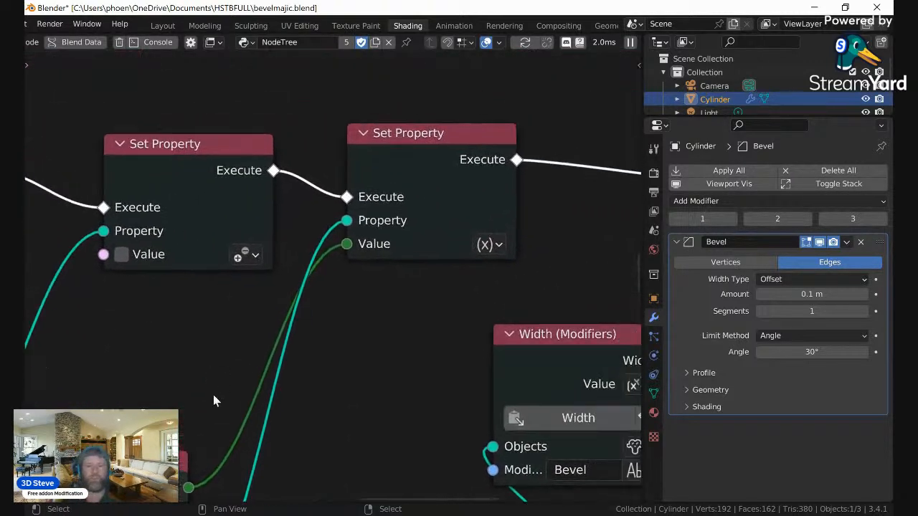
scroll(496, 175, down, 6)
middle_drag(492, 181, 581, 49)
middle_drag(349, 345, 428, 180)
scroll(430, 183, down, 9)
middle_drag(330, 350, 336, 190)
middle_drag(531, 166, 365, 353)
scroll(403, 118, down, 12)
scroll(350, 266, up, 8)
middle_drag(338, 203, 429, 268)
scroll(430, 272, up, 6)
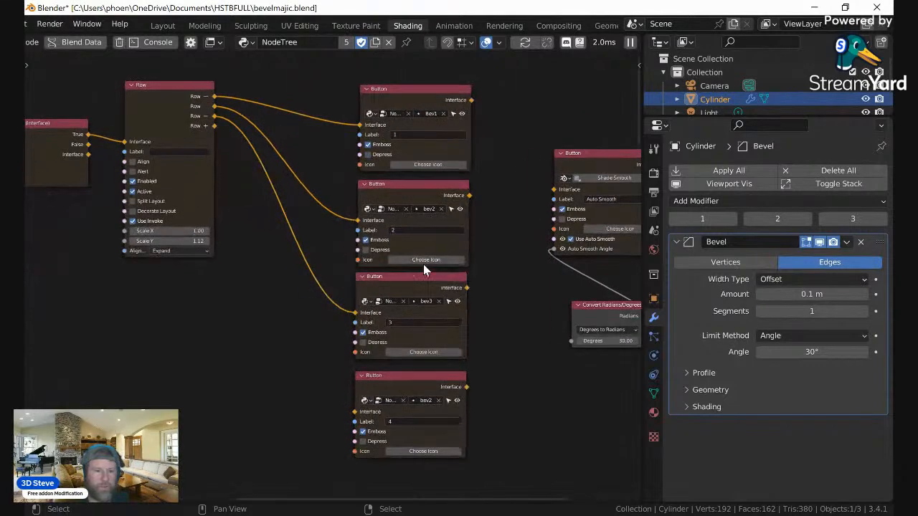
drag(215, 126, 353, 412)
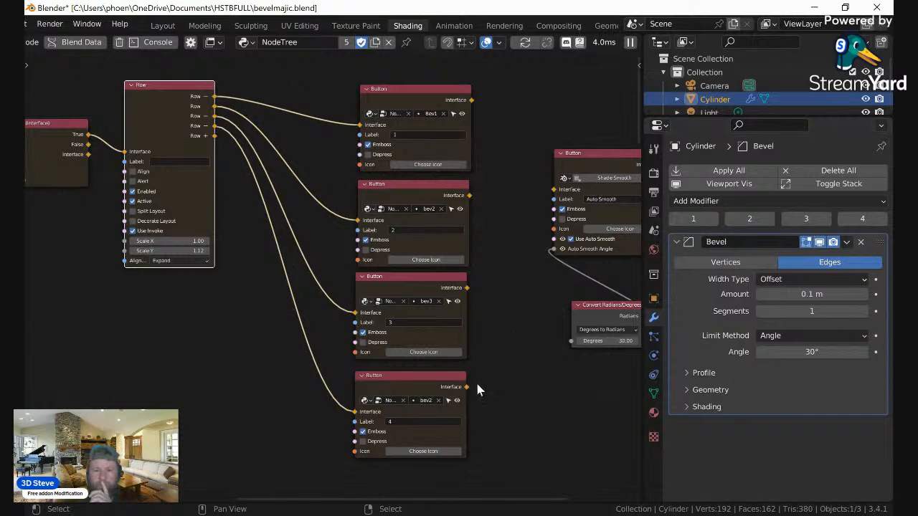
scroll(502, 326, down, 1)
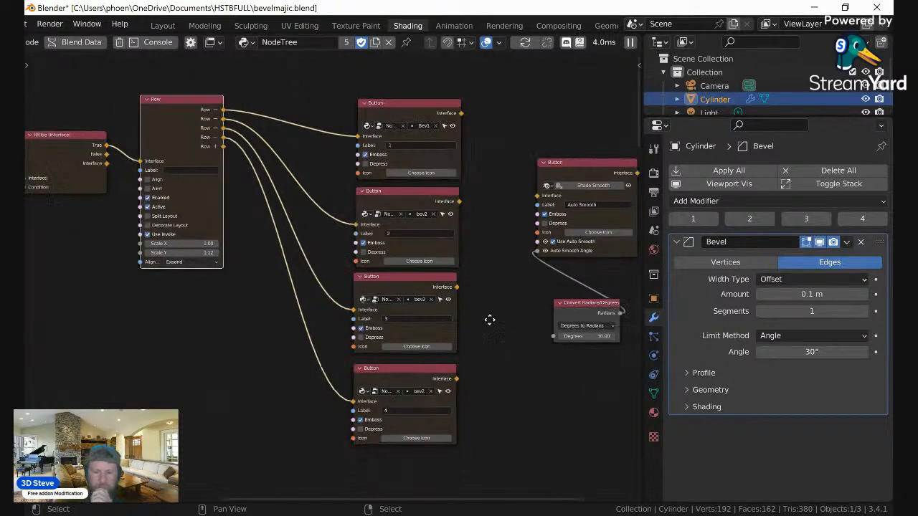
Step: Clear the bev2 operator assigned to the Button node labelled 4
middle_drag(502, 326, 407, 252)
scroll(393, 263, up, 9)
click(344, 359)
middle_drag(531, 104, 519, 185)
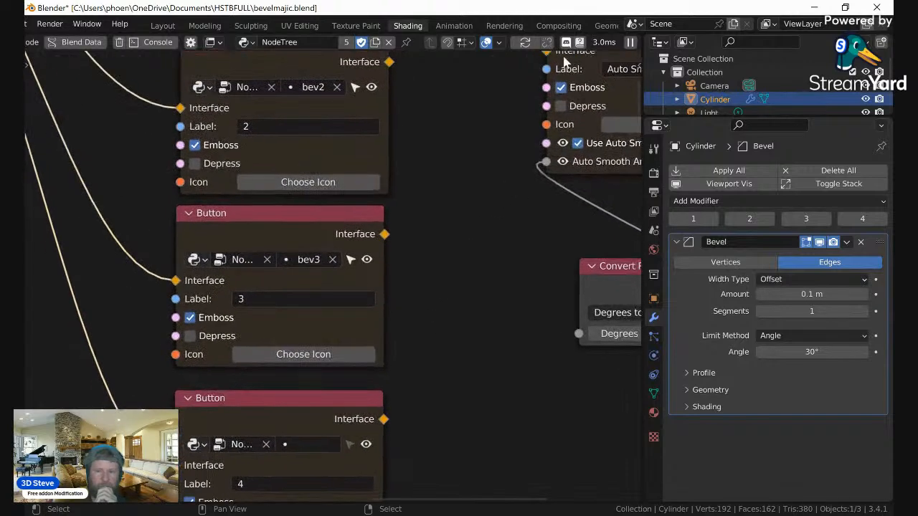
Step: Examine the Auto Smooth Button node and the Convert Radians/Degrees node that feeds its Auto Smooth Angle
scroll(572, 77, down, 4)
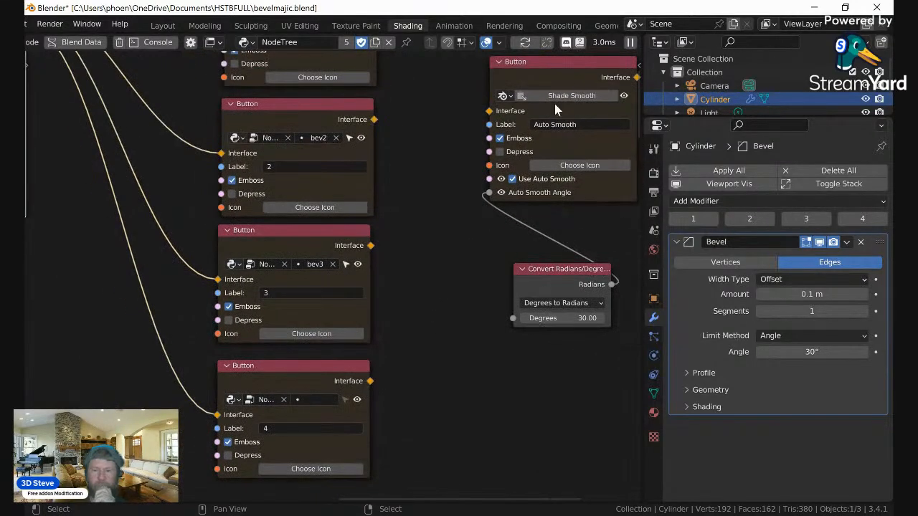
scroll(529, 285, down, 1)
middle_drag(526, 280, 460, 261)
scroll(324, 268, up, 3)
middle_drag(567, 255, 331, 239)
scroll(331, 239, up, 2)
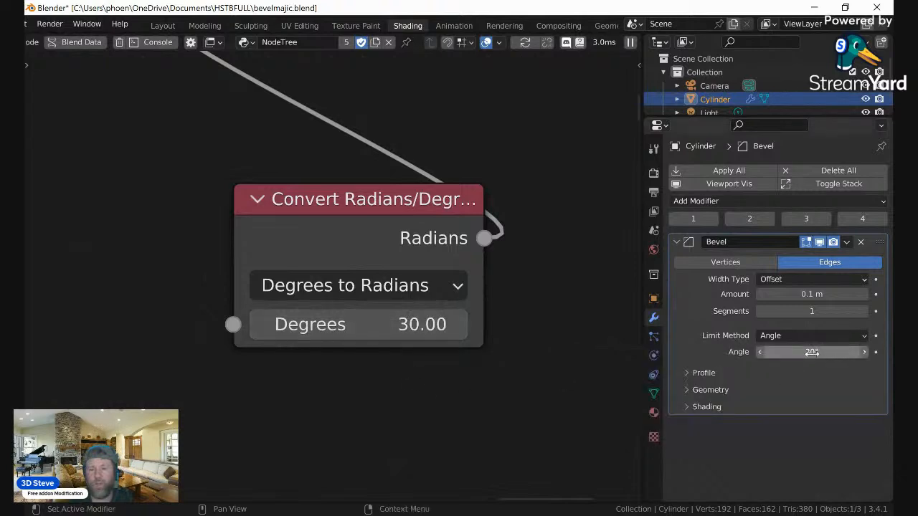
scroll(425, 308, down, 2)
scroll(334, 276, down, 8)
Step: Move the Return Modal Operator node at the end of the bottom operator chain slightly upward
middle_drag(288, 337, 444, 376)
scroll(447, 312, down, 2)
scroll(445, 309, down, 12)
middle_drag(358, 335, 428, 34)
scroll(481, 287, up, 3)
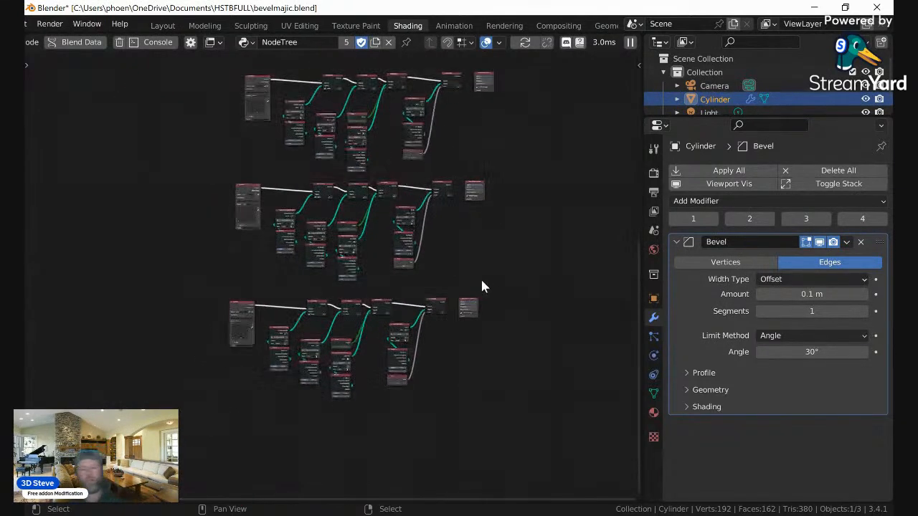
scroll(487, 333, up, 5)
middle_drag(481, 332, 275, 226)
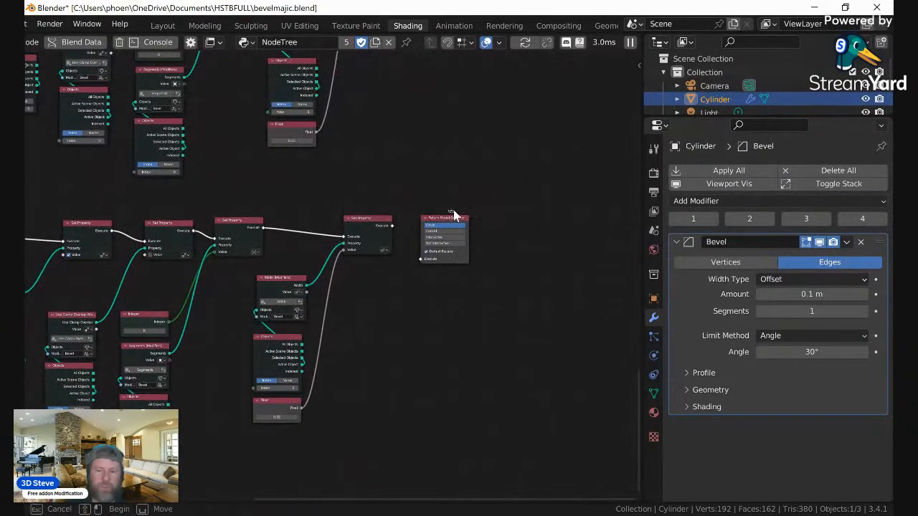
drag(444, 218, 442, 208)
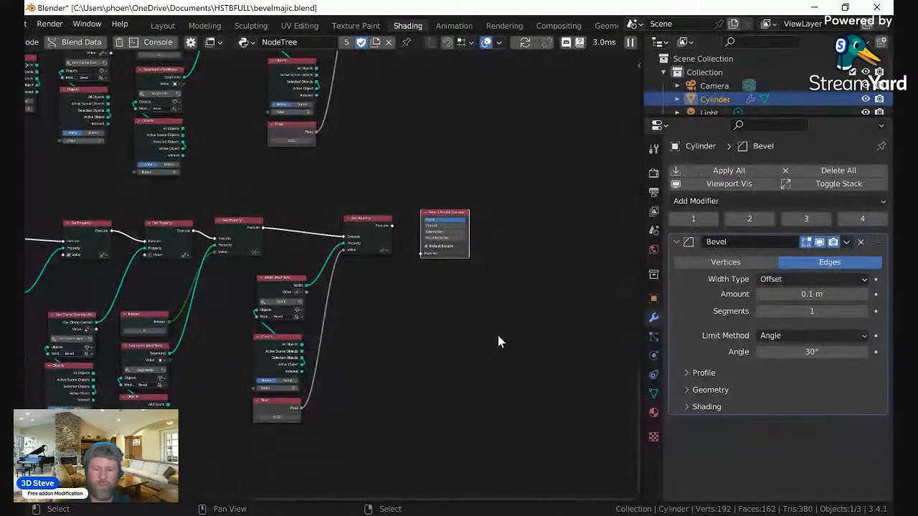
Step: Switch to the Layout workspace and view the sidebar tools beside the beveled cylinder, narrowing the sidebar slightly
click(162, 25)
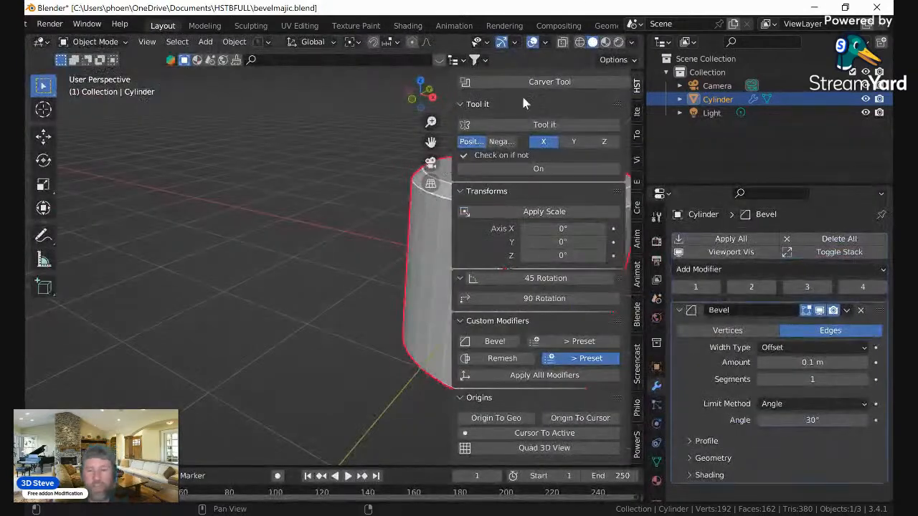
scroll(518, 237, down, 3)
scroll(516, 247, up, 3)
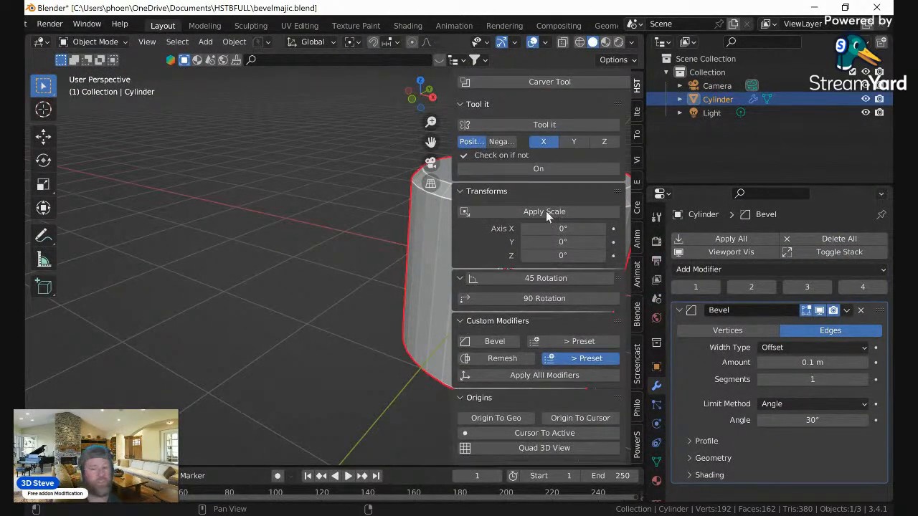
drag(453, 261, 455, 261)
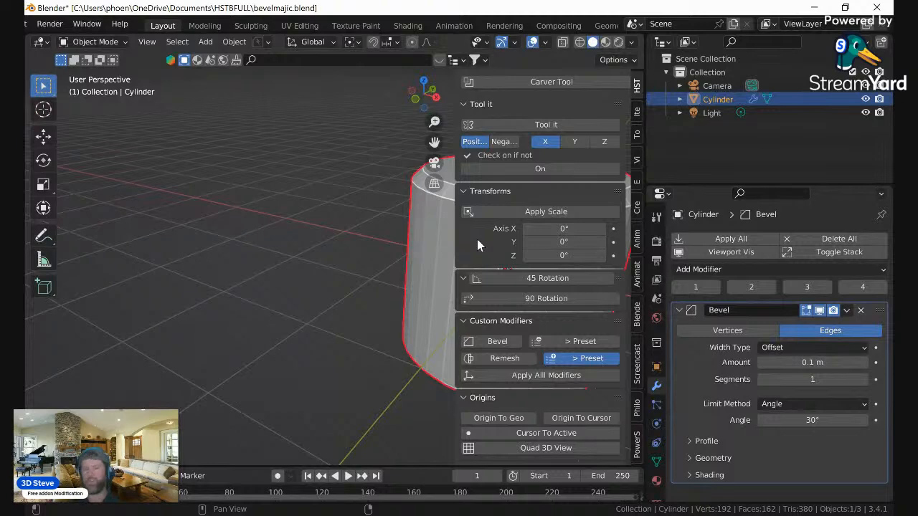
shift+middle_drag(481, 235, 407, 277)
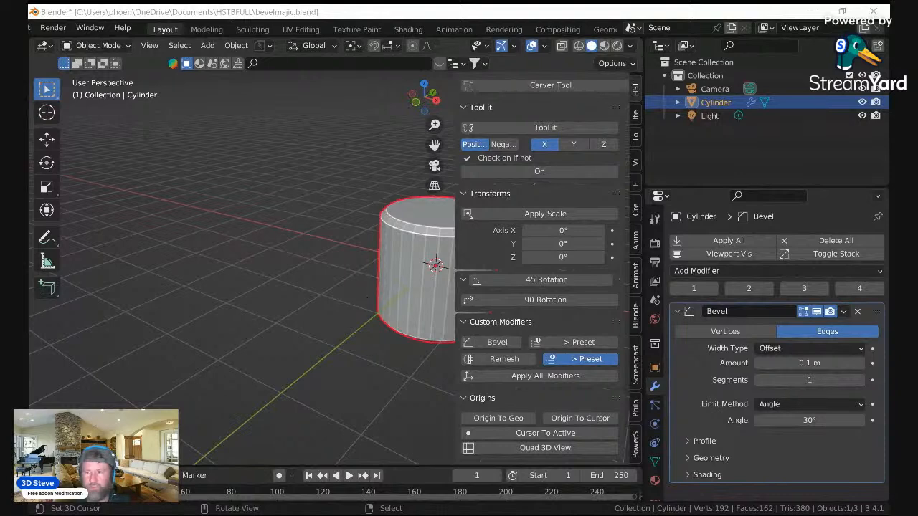
scroll(388, 256, down, 1)
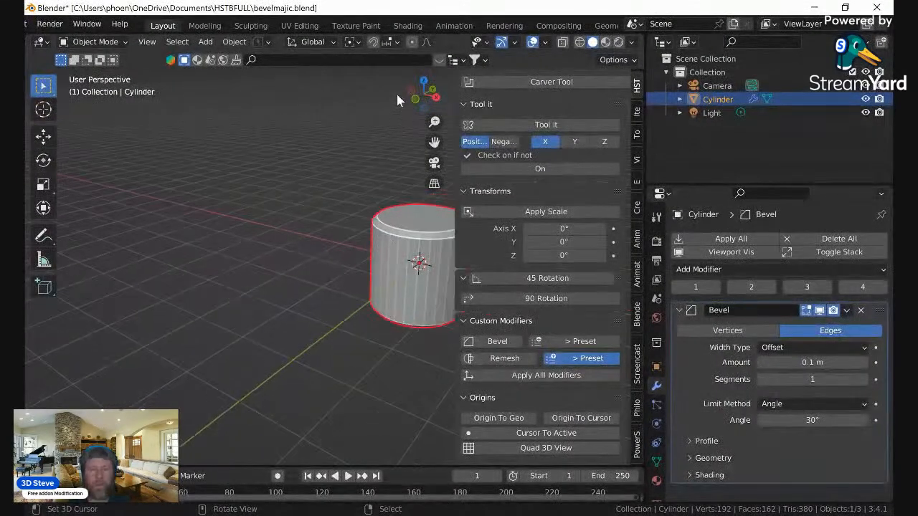
Step: Return to the Shading workspace and examine the bottom operator chain's Return Modal Operator, Segments, Width and Float nodes
click(408, 26)
scroll(373, 156, down, 4)
mouse_move(486, 318)
middle_down()
mouse_move(467, 288)
mouse_move(467, 327)
middle_up()
middle_drag(402, 432, 233, 312)
scroll(400, 306, up, 10)
scroll(401, 308, up, 1)
middle_drag(424, 323, 467, 345)
scroll(468, 345, up, 5)
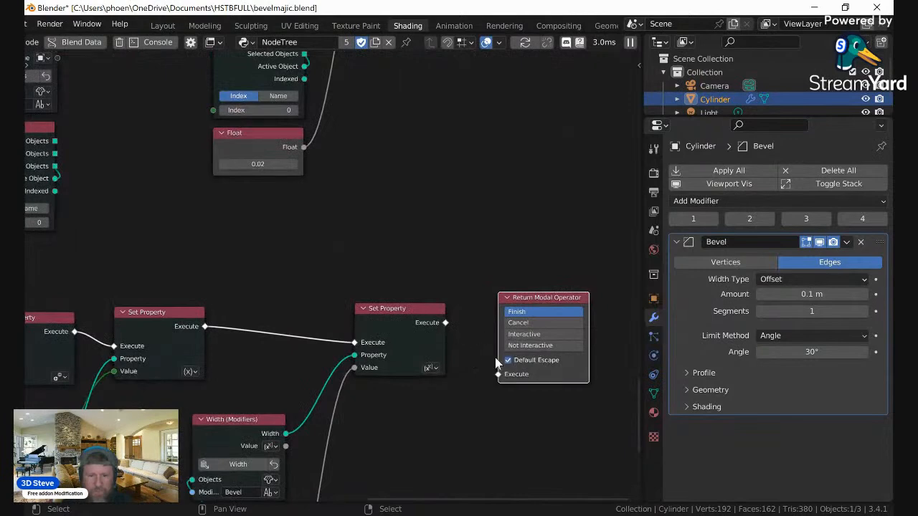
scroll(372, 436, down, 3)
middle_drag(347, 441, 462, 168)
middle_drag(416, 256, 462, 206)
scroll(394, 241, up, 3)
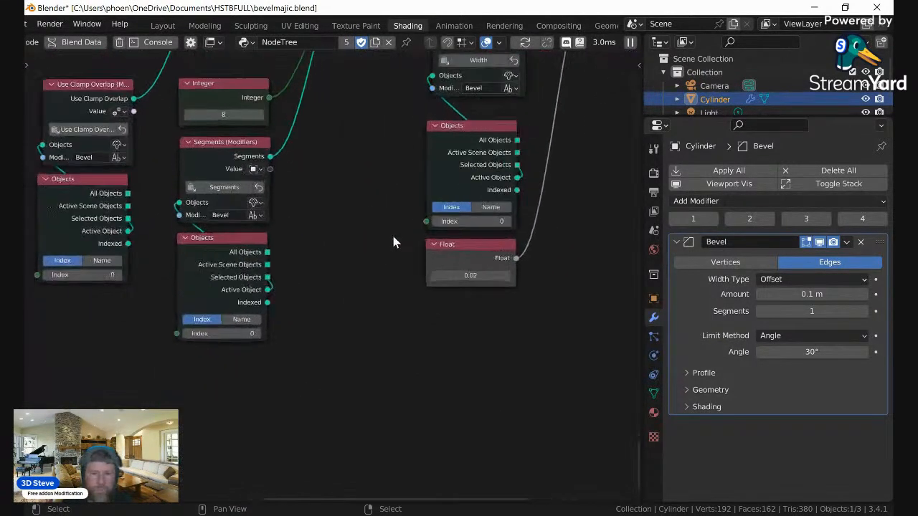
middle_drag(349, 256, 192, 419)
scroll(373, 271, up, 1)
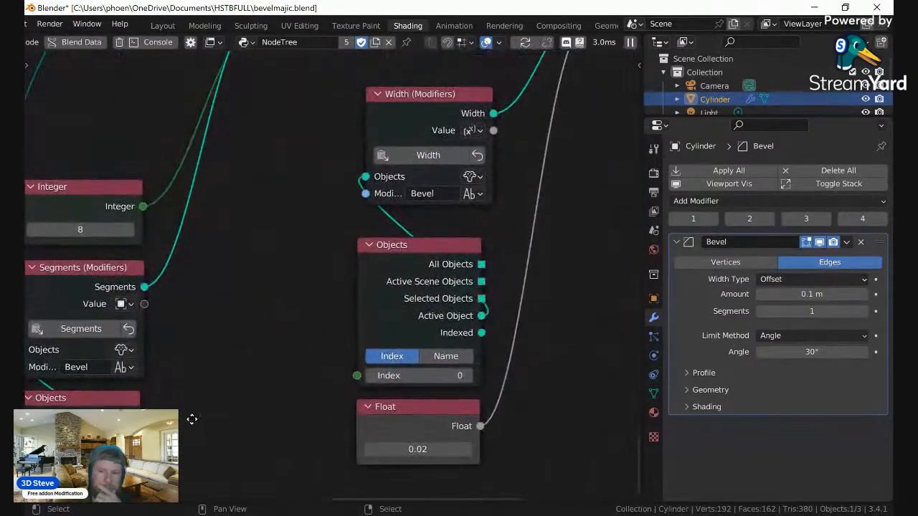
Step: Compare the operator chains above, focusing on the Integer node that feeds Segments in the first chain
scroll(163, 242, down, 5)
middle_drag(164, 242, 400, 297)
scroll(394, 260, down, 3)
scroll(394, 259, down, 2)
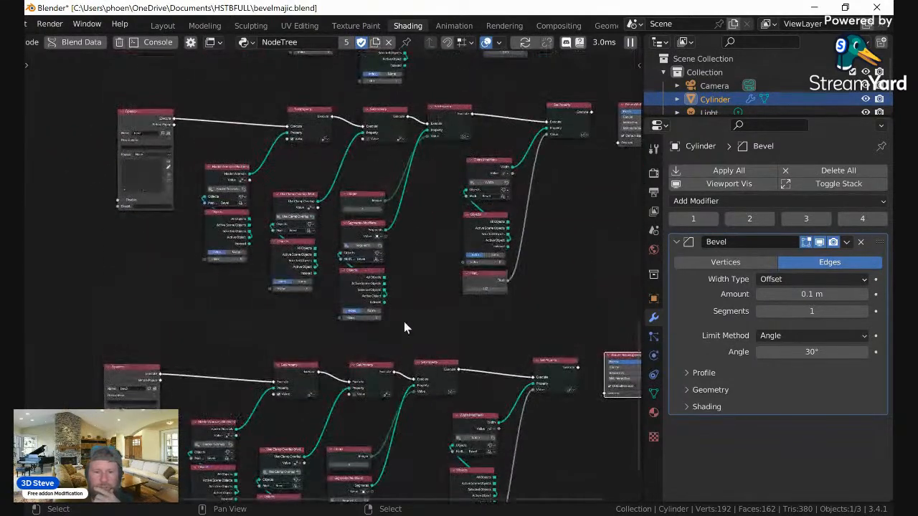
scroll(430, 317, up, 3)
scroll(420, 182, up, 5)
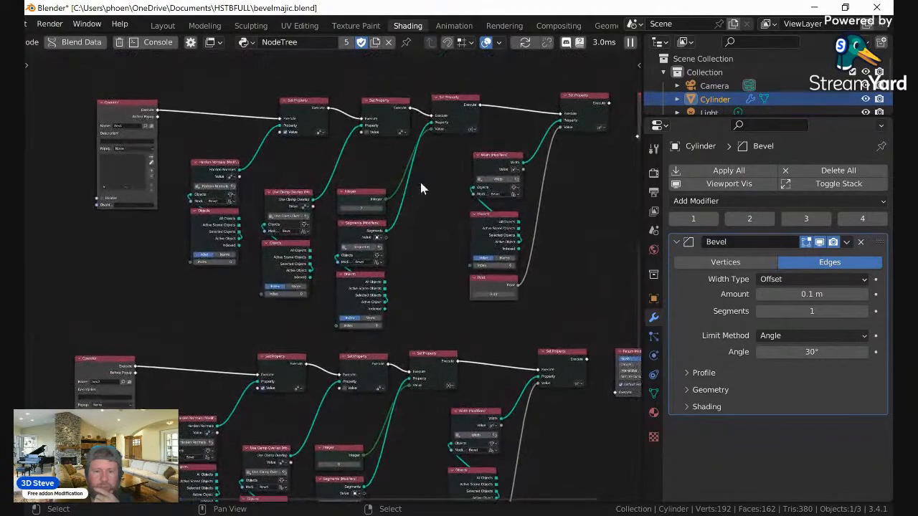
scroll(308, 182, down, 3)
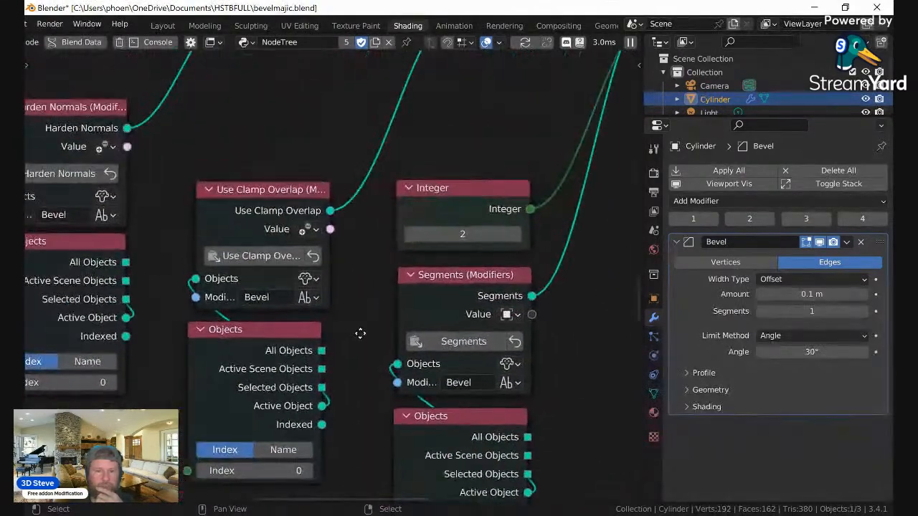
Step: Set the Integer node that feeds the bevel Segments in the bev2 operator chain to 4
scroll(442, 246, down, 4)
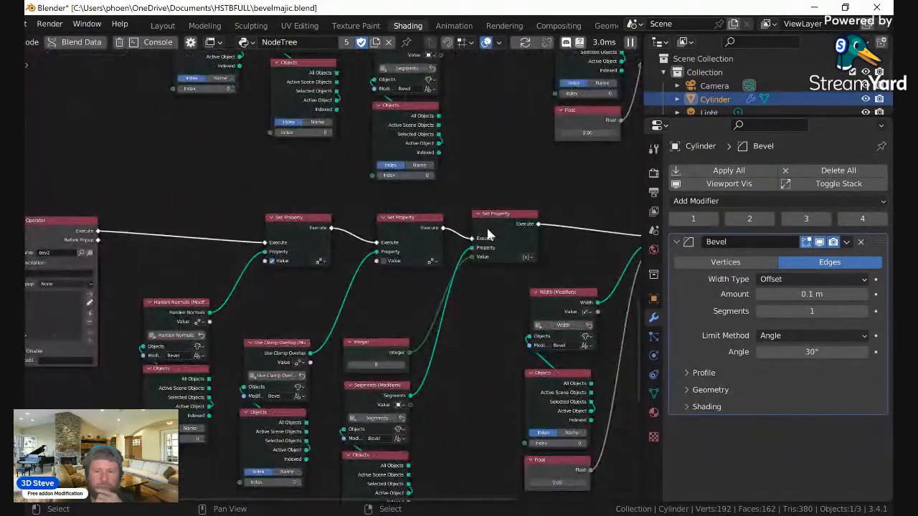
middle_drag(552, 367, 467, 266)
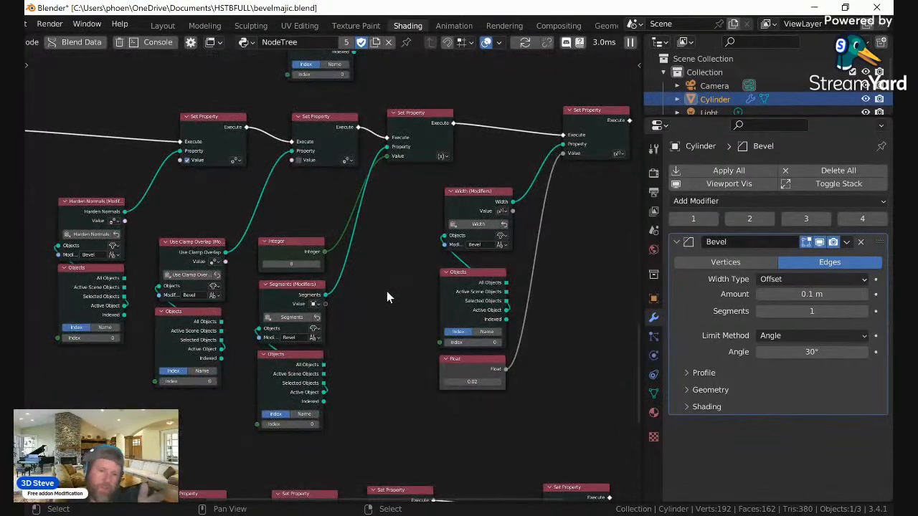
scroll(386, 291, up, 3)
scroll(301, 246, up, 1)
middle_drag(303, 247, 363, 268)
click(288, 263)
text(4)
key(Return)
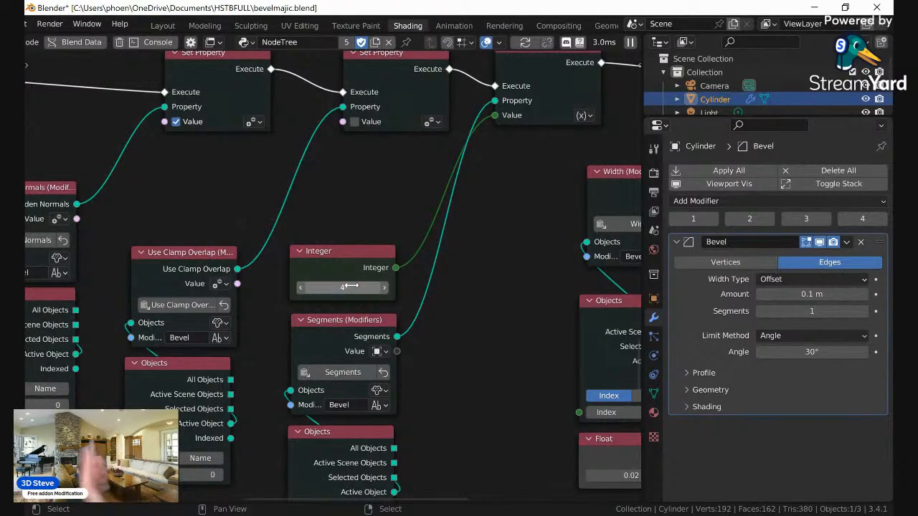
Step: Set the Float node that feeds the bevel Width in the bev2 operator chain to .002 and check the entry
middle_drag(450, 350, 426, 298)
scroll(439, 269, up, 5)
click(378, 309)
key(BackSpace)
text(.002)
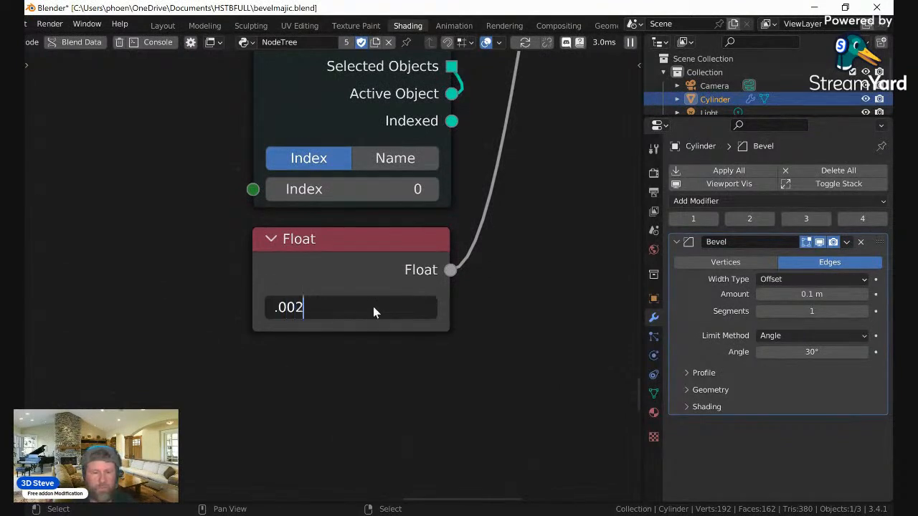
key(Return)
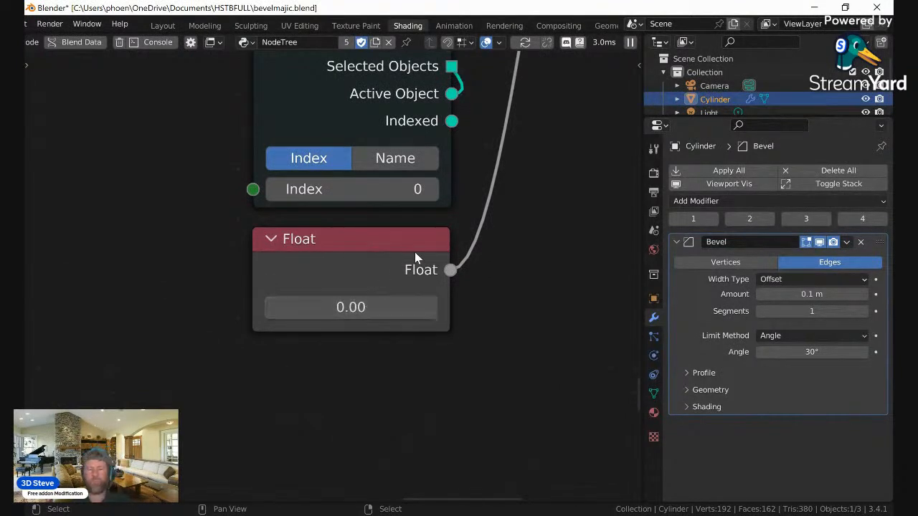
scroll(424, 211, down, 3)
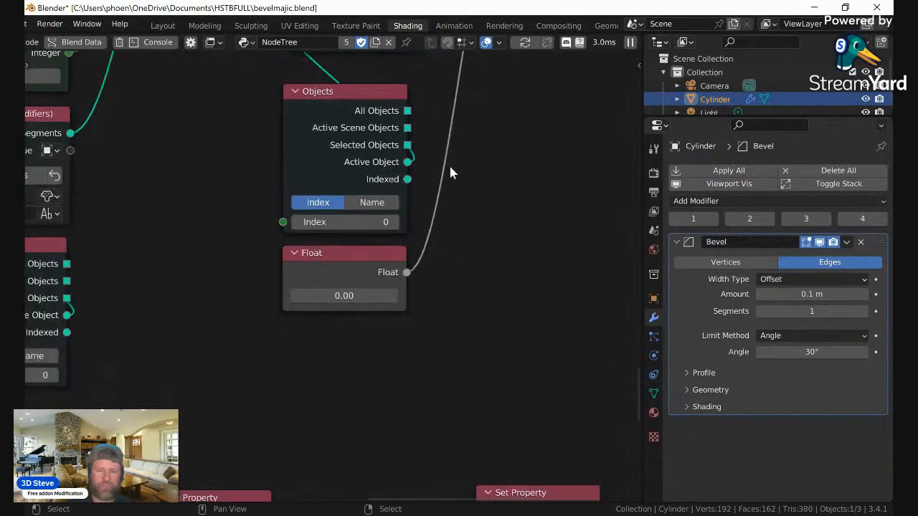
click(347, 297)
click(355, 346)
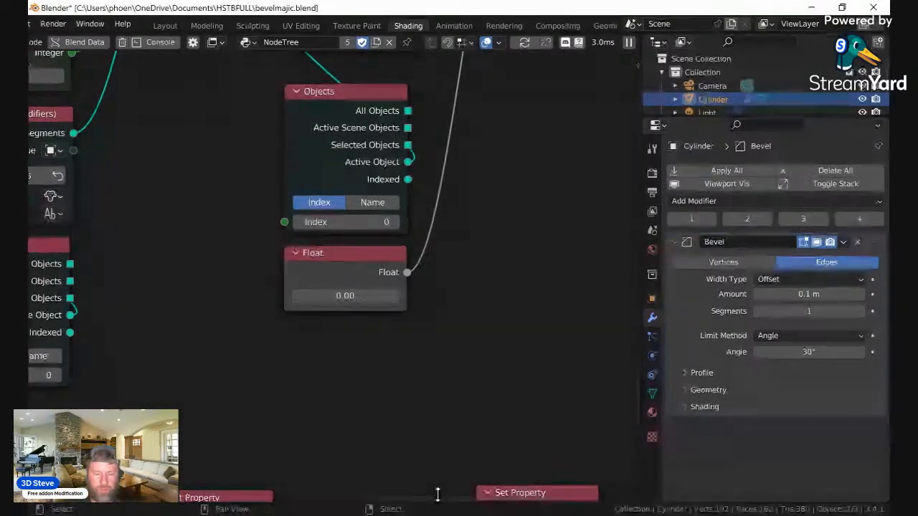
Step: Examine the bev2 operator chain from its Operator node to the Float node that feeds Width
scroll(240, 340, down, 5)
middle_drag(263, 326, 577, 89)
middle_drag(279, 339, 386, 502)
scroll(320, 143, down, 3)
middle_drag(405, 155, 380, 278)
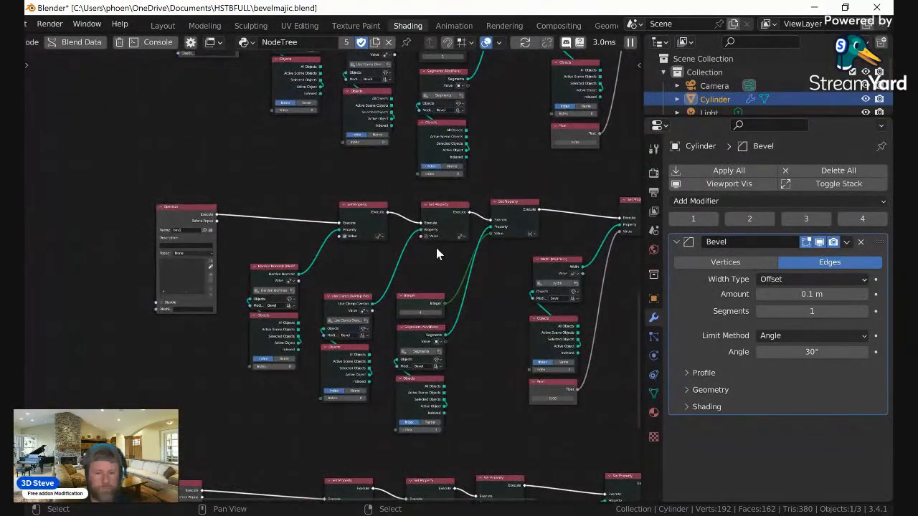
middle_drag(433, 337, 224, 230)
scroll(357, 244, up, 6)
scroll(412, 250, up, 2)
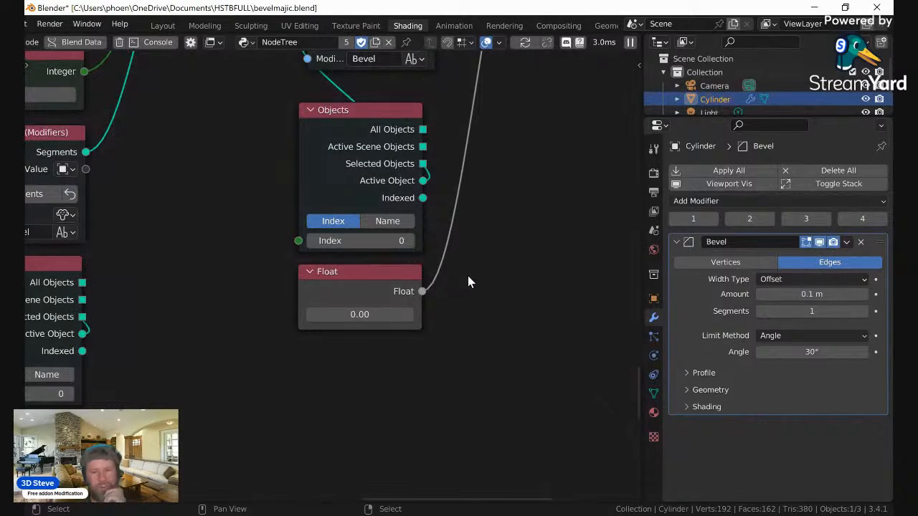
Step: Check the stored value of the bev2 chain's Float node and test bevel preset 2 on the cylinder
scroll(467, 275, up, 3)
middle_drag(452, 266, 426, 265)
scroll(408, 277, up, 1)
click(341, 333)
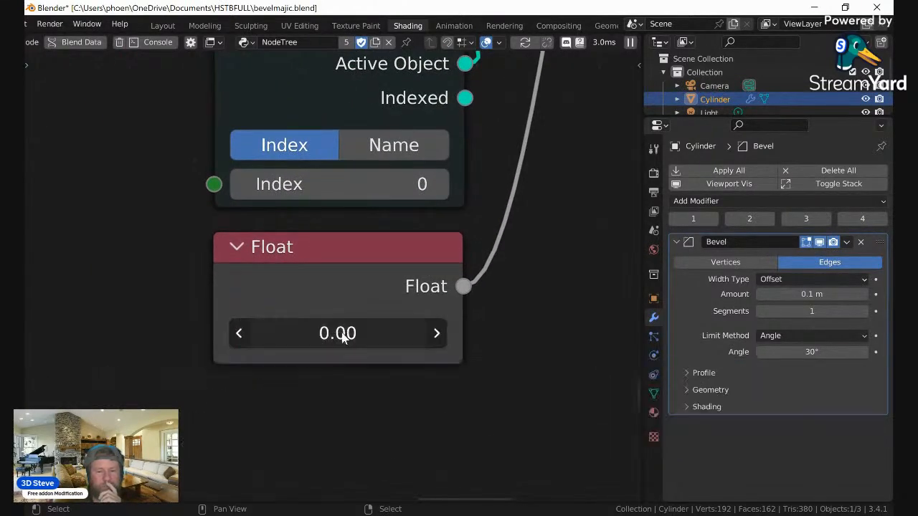
click(340, 386)
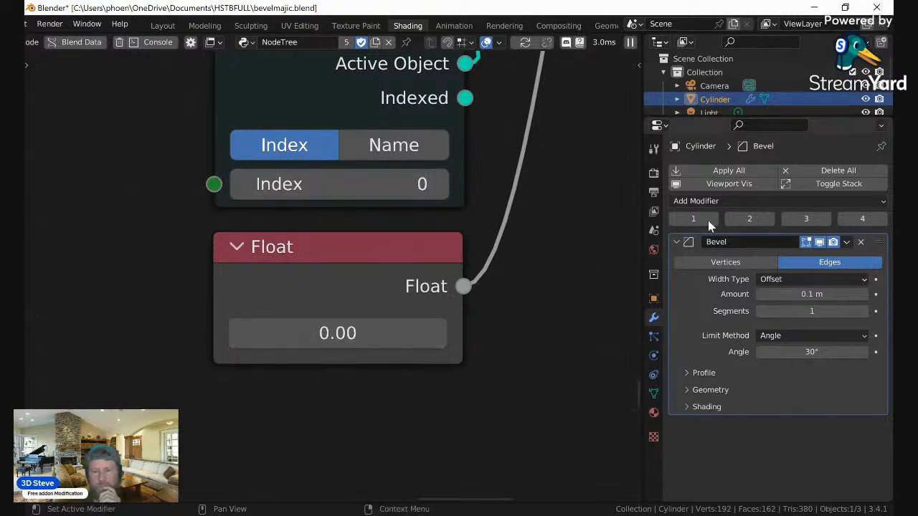
click(764, 218)
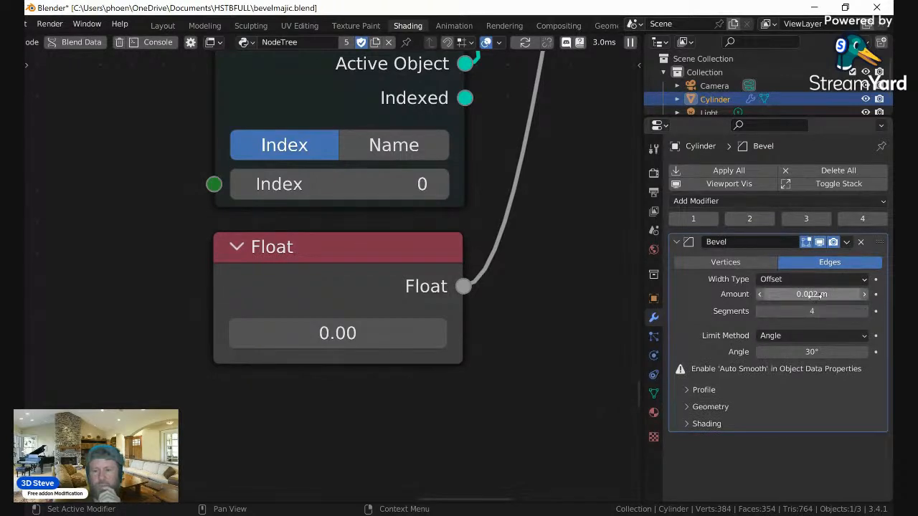
Step: Check the stored Float value and the Integer node in the first operator chain
scroll(543, 149, down, 7)
middle_drag(522, 201, 504, 500)
middle_drag(433, 137, 451, 484)
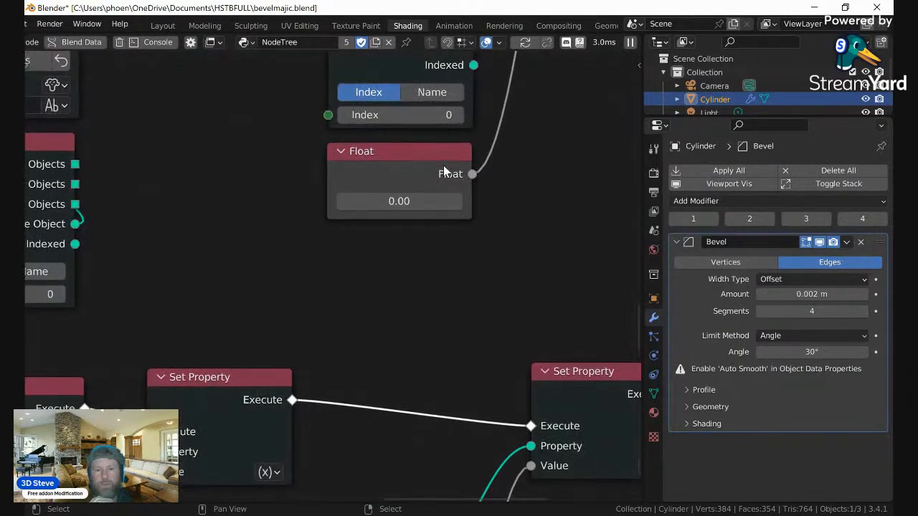
middle_drag(443, 167, 408, 292)
click(395, 326)
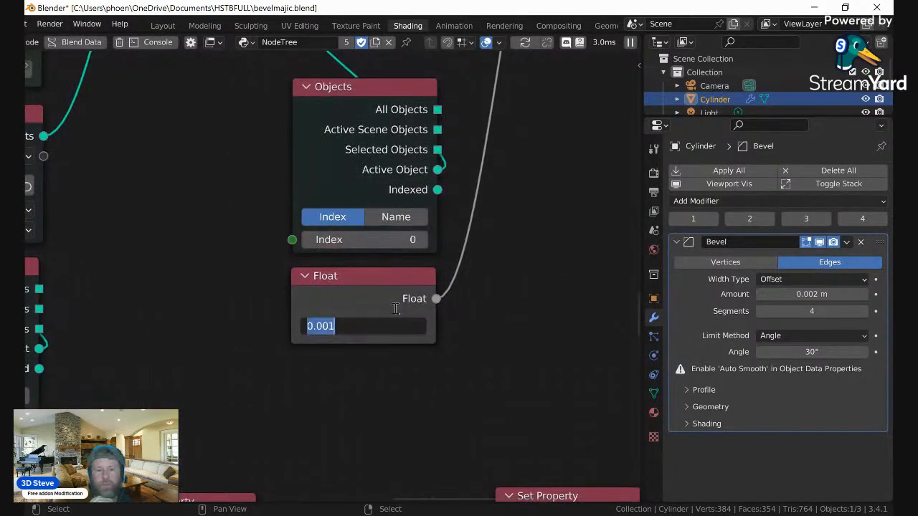
click(572, 130)
scroll(545, 119, down, 5)
middle_drag(550, 134, 558, 290)
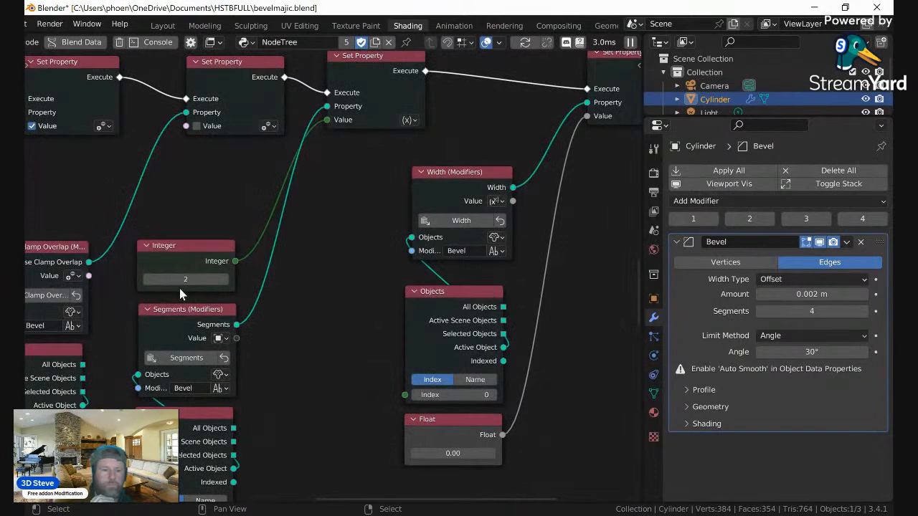
Step: Apply bevel preset 1 to the cylinder and show it in the Layout workspace
click(687, 218)
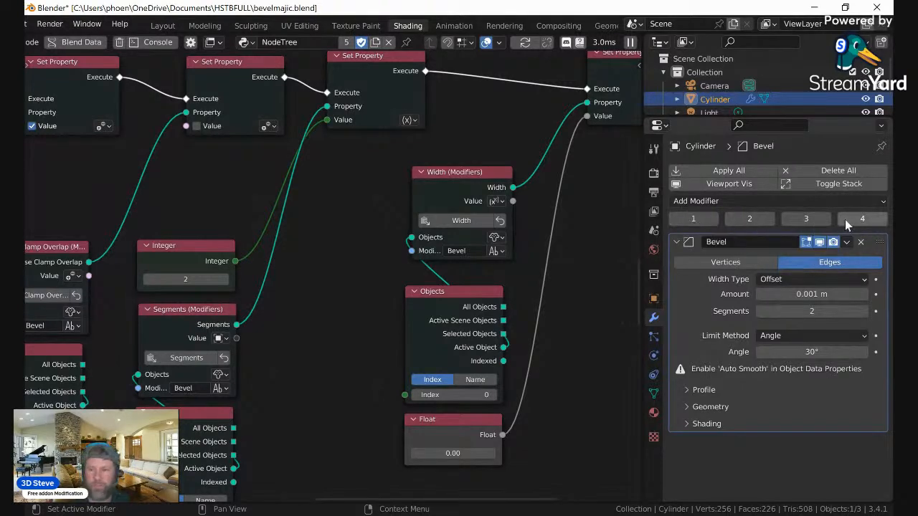
scroll(531, 246, down, 1)
scroll(530, 246, down, 2)
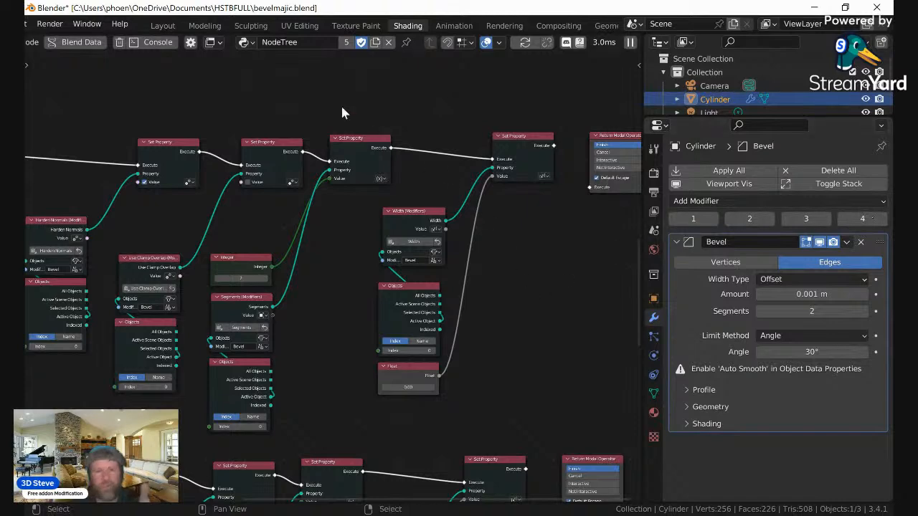
click(165, 26)
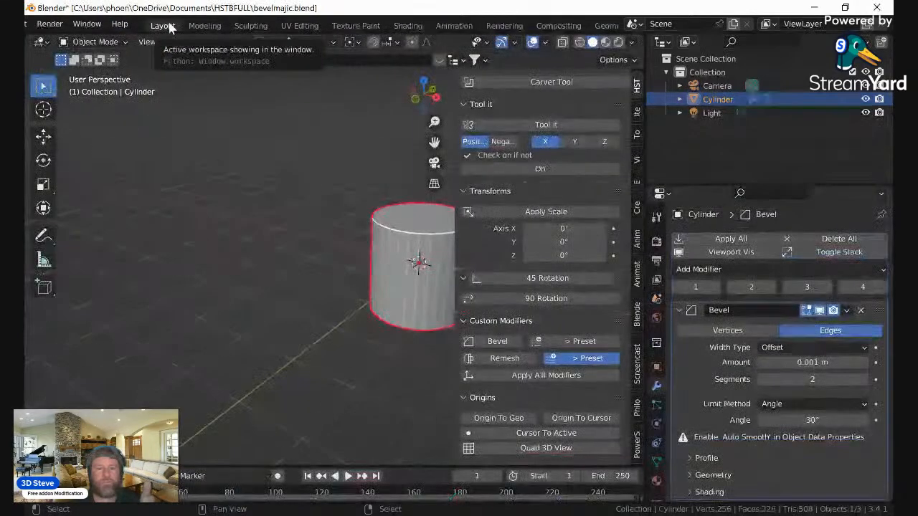
Step: Switch to the Scripting workspace and copy the context of the cylinder's Bevel modifier from its Segments property
click(409, 25)
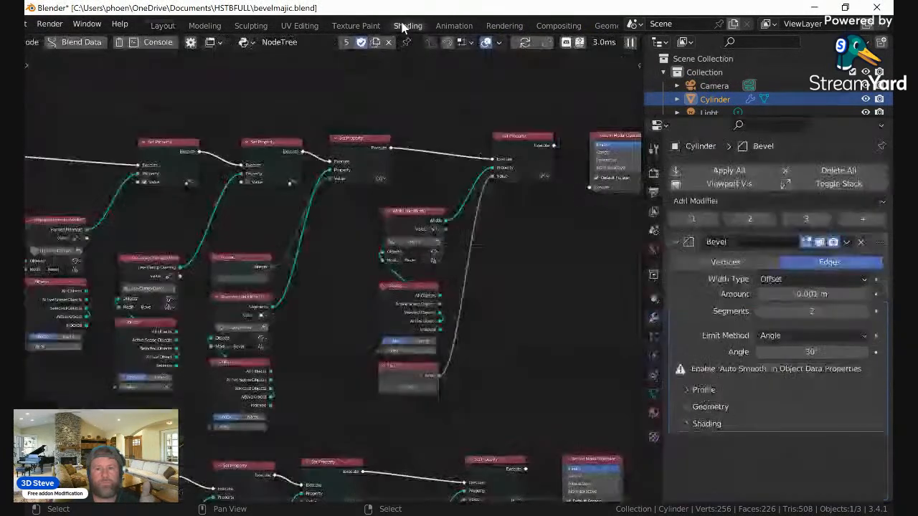
scroll(549, 27, down, 3)
click(567, 28)
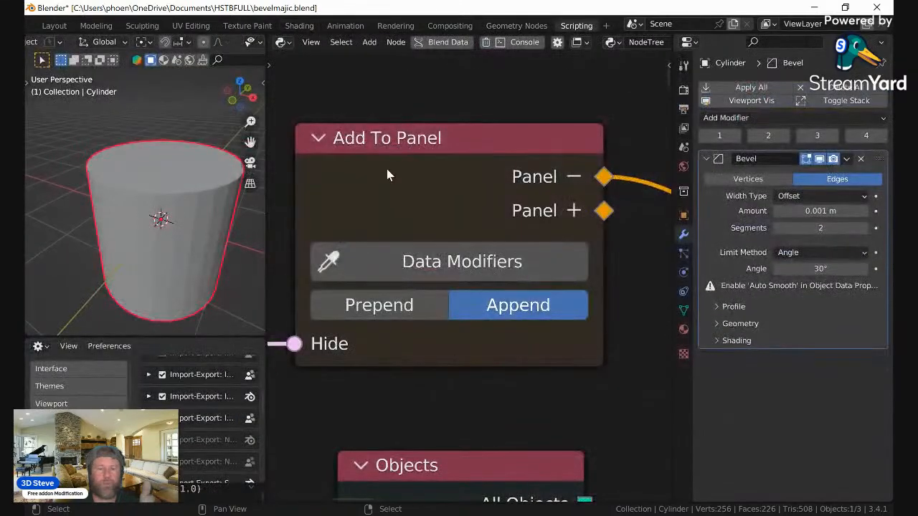
scroll(400, 170, down, 2)
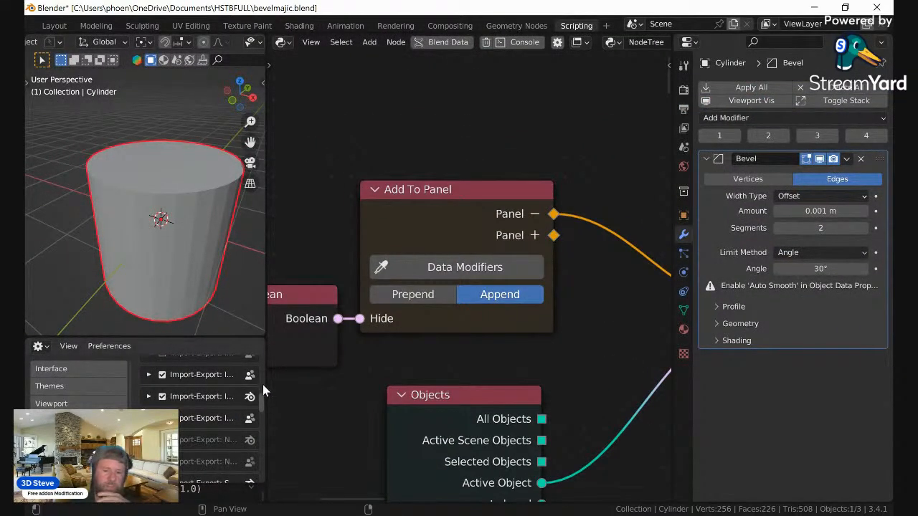
right_click(821, 228)
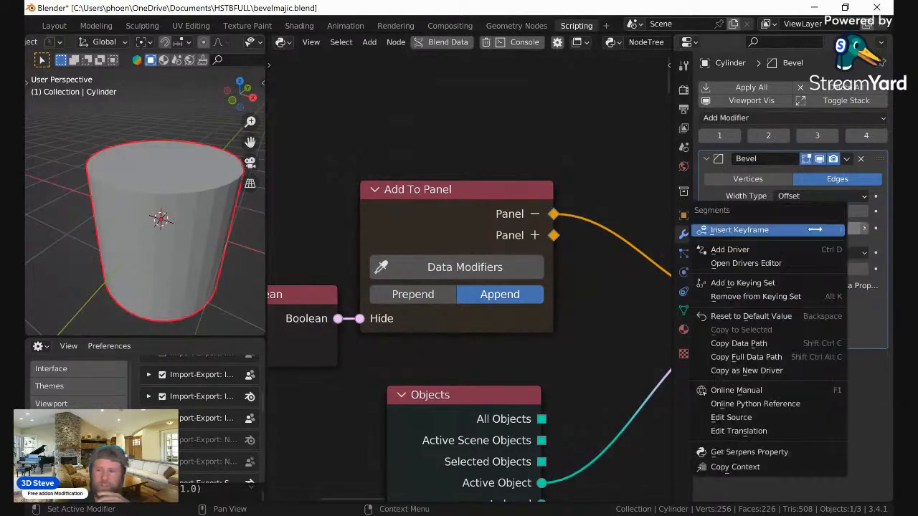
click(757, 467)
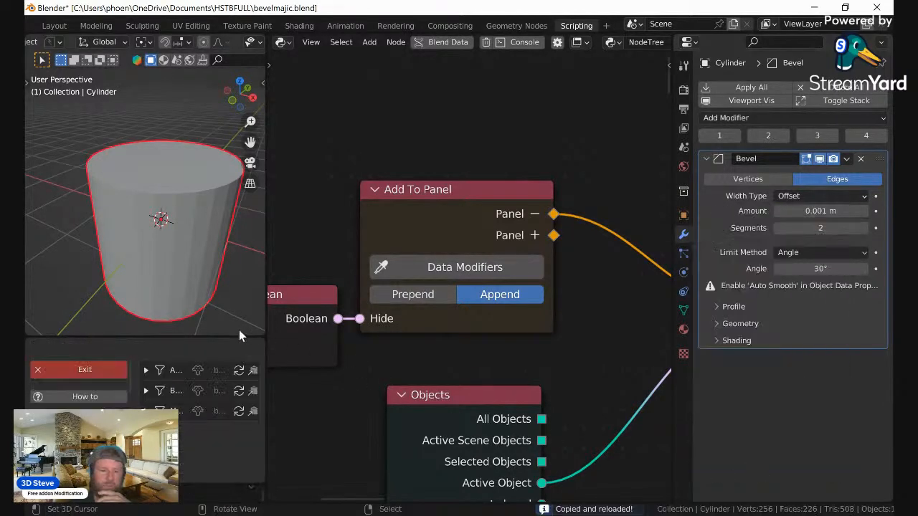
Step: Enlarge the context property browser, expand Button Pointer (Bevel Modifier) and copy its Mark Sharp property
drag(233, 335, 236, 176)
drag(265, 254, 521, 244)
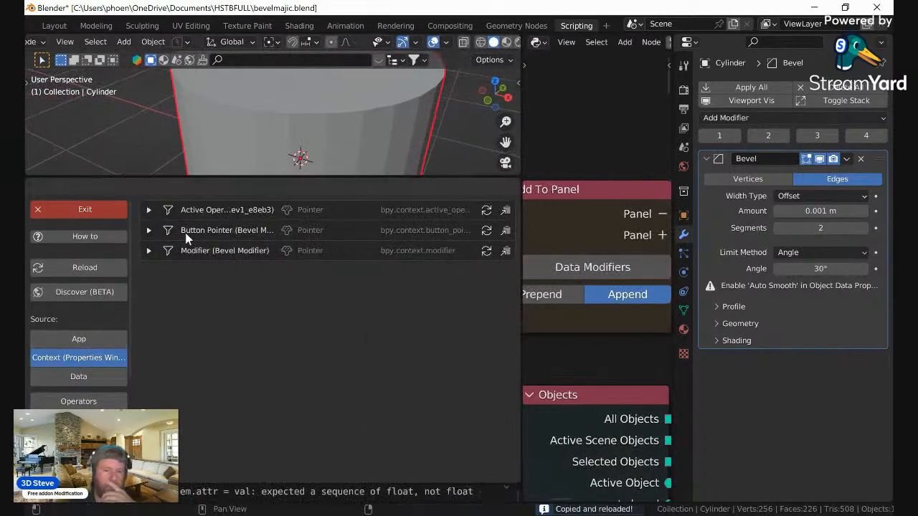
click(149, 230)
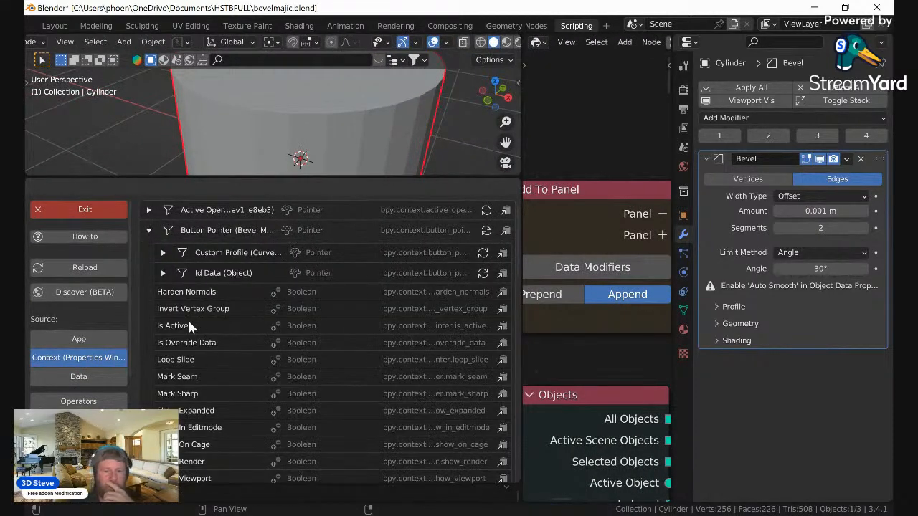
scroll(203, 337, down, 1)
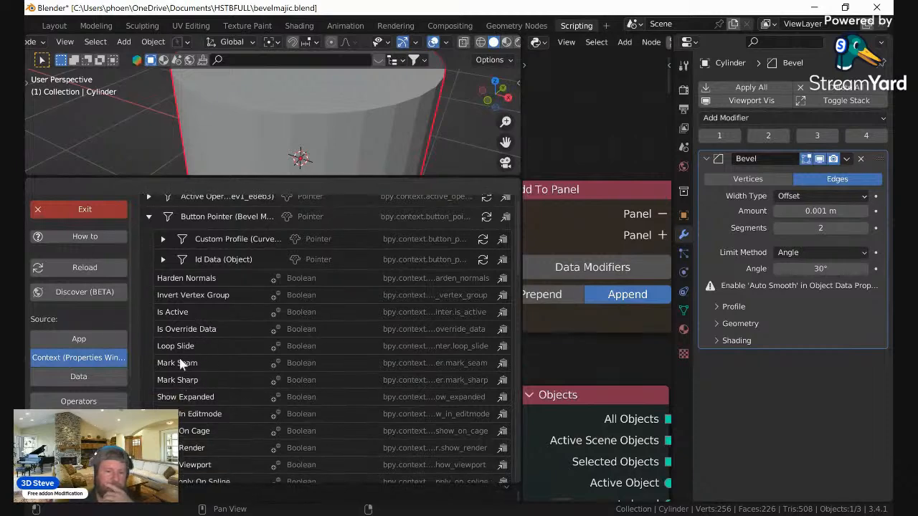
scroll(214, 386, down, 2)
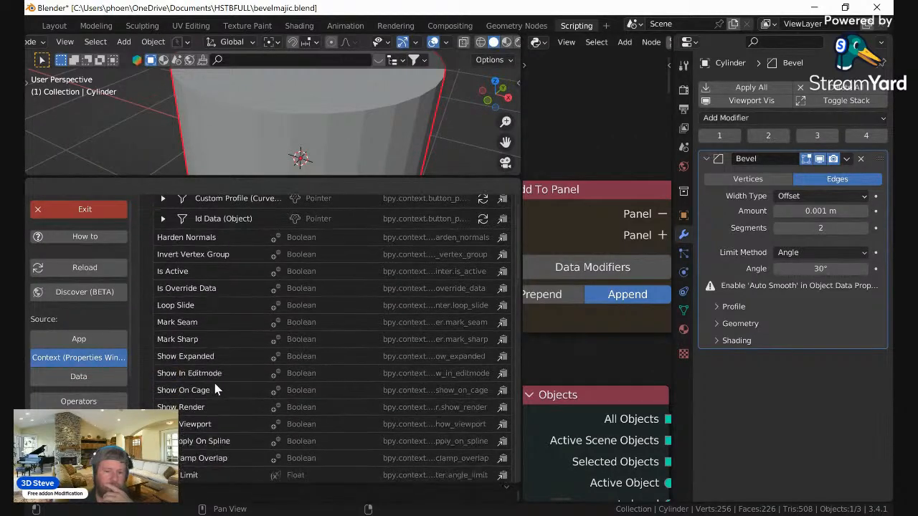
click(502, 341)
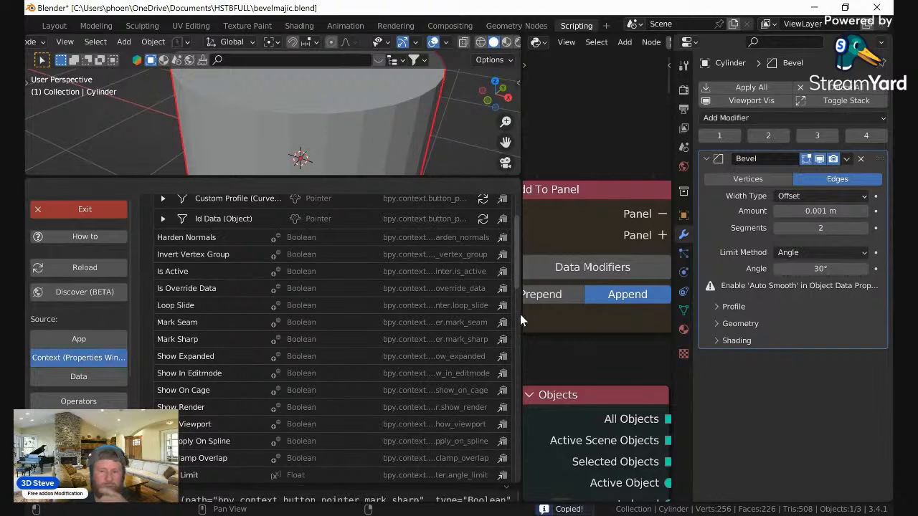
Step: Paste the Mark Sharp property as a node beside the Objects node in the node tree, and delete it again
drag(522, 320, 218, 315)
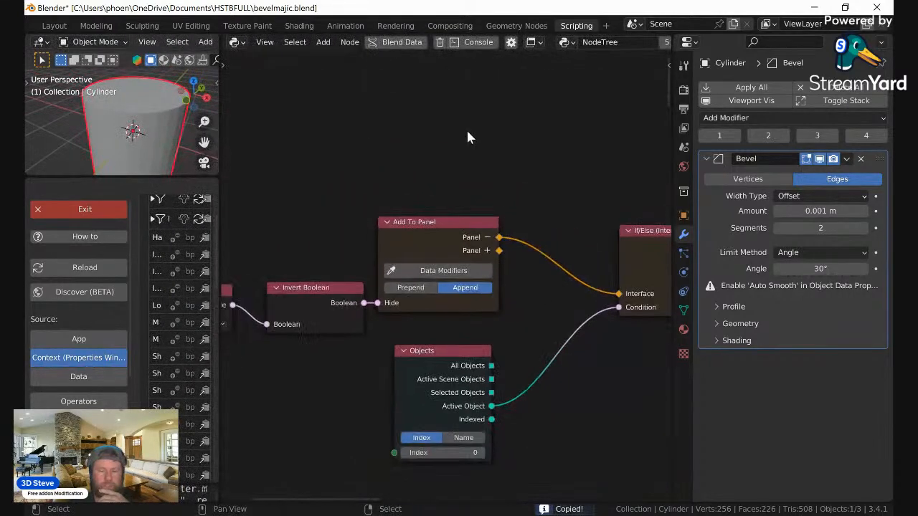
middle_drag(467, 137, 412, 230)
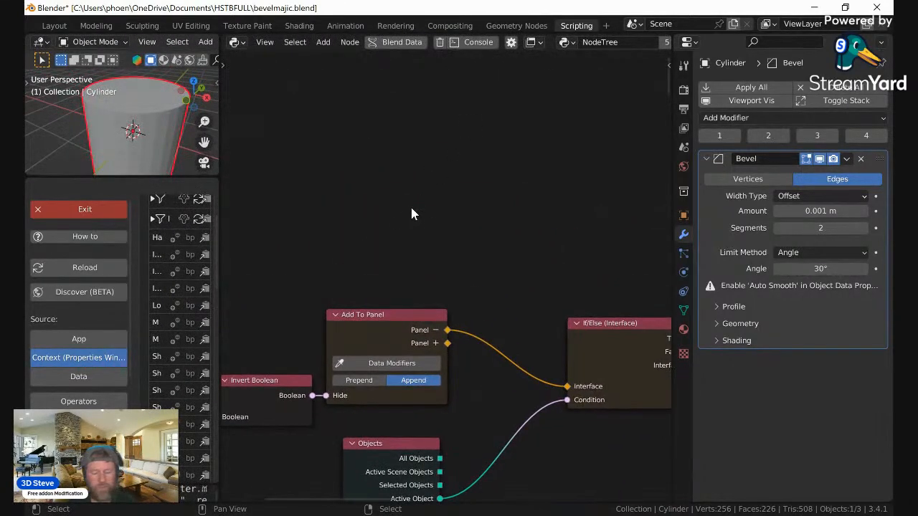
key(ctrl+v)
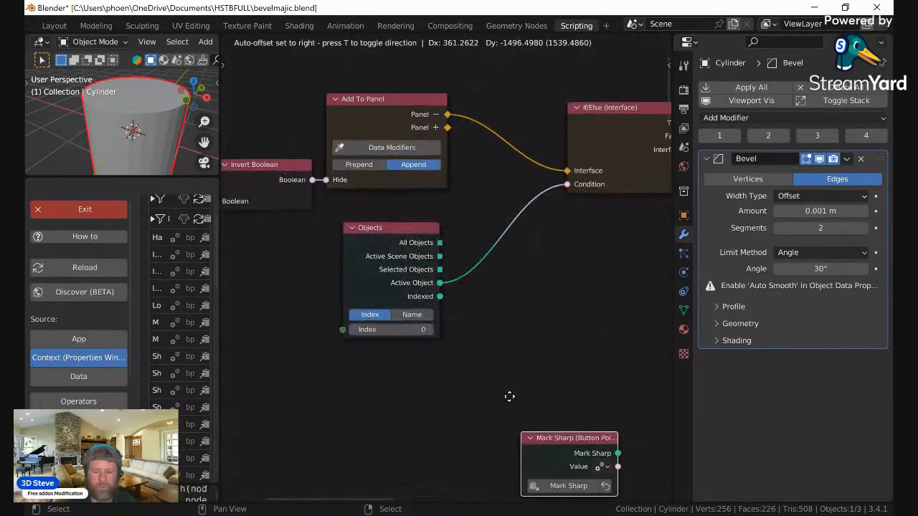
click(535, 338)
drag(590, 315, 584, 262)
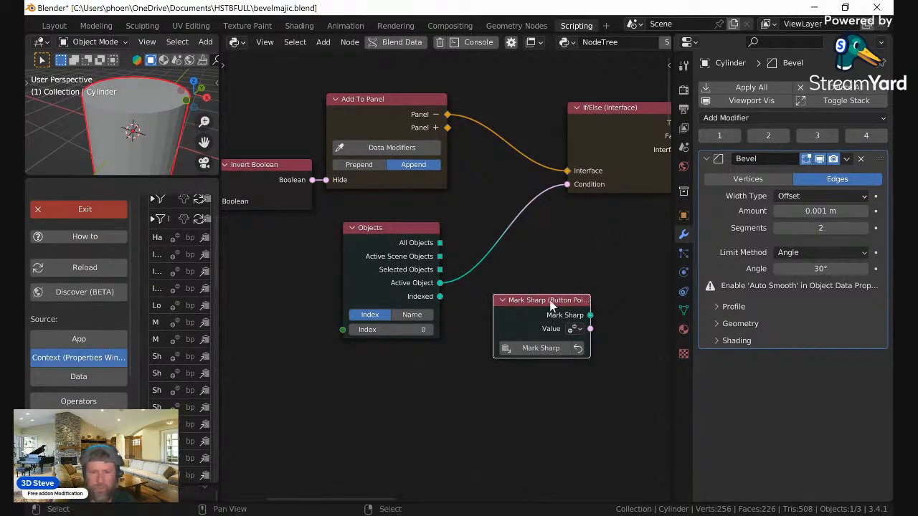
key(x)
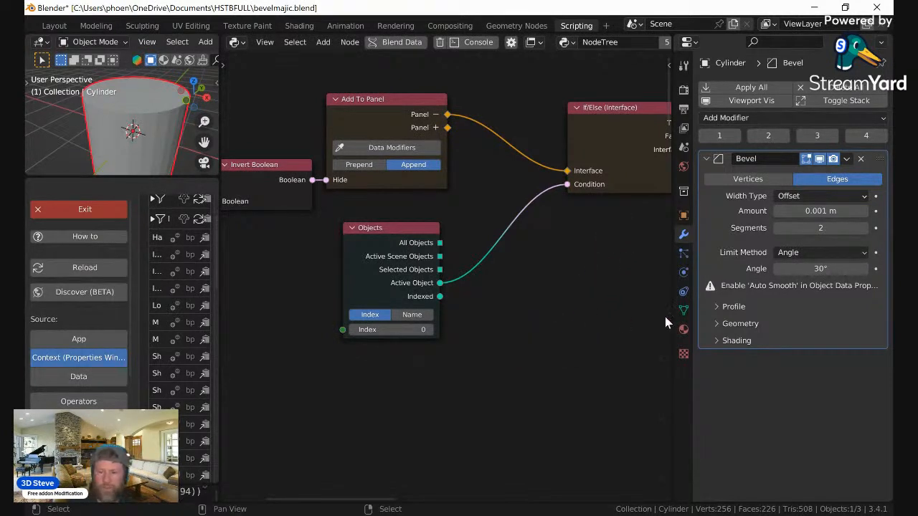
Step: Set the Float node that feeds Width in the bev3 operator chain to 0.005
scroll(459, 193, down, 5)
middle_drag(467, 340, 399, 166)
scroll(399, 166, down, 3)
middle_drag(471, 275, 391, 448)
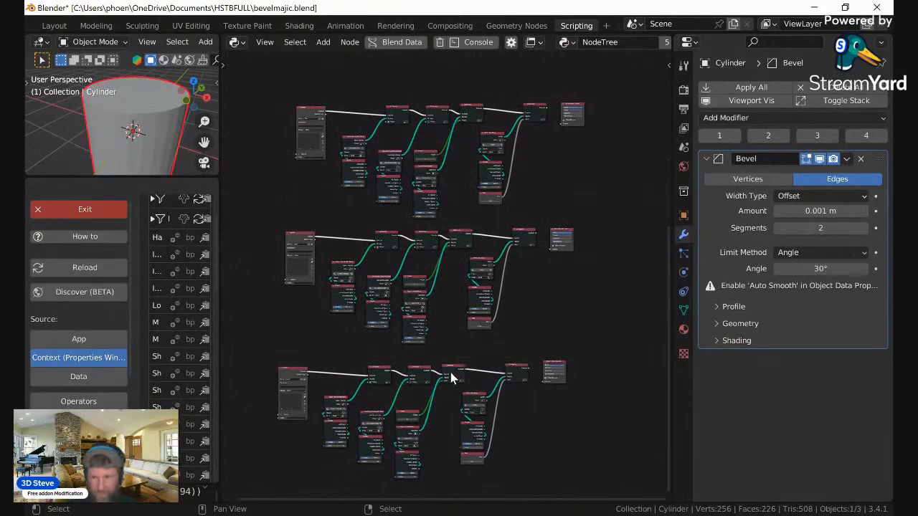
scroll(420, 430, up, 5)
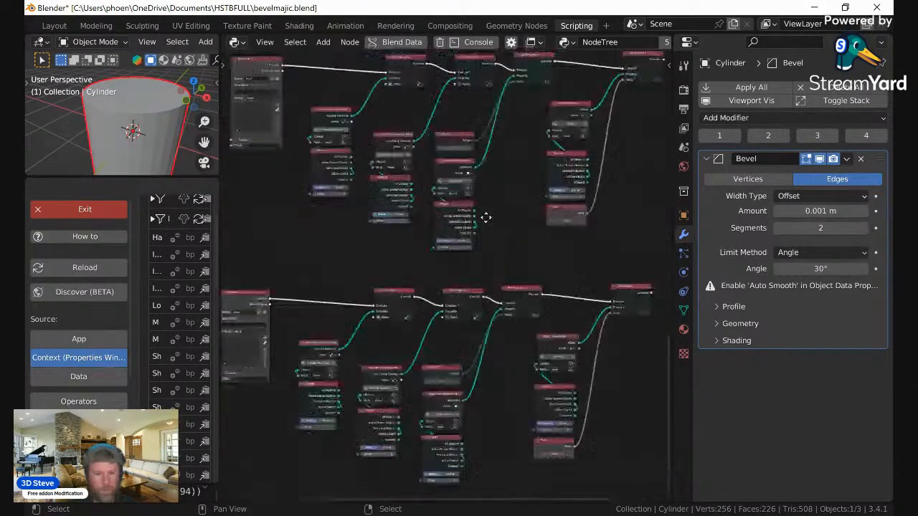
scroll(544, 231, up, 4)
middle_drag(524, 224, 397, 308)
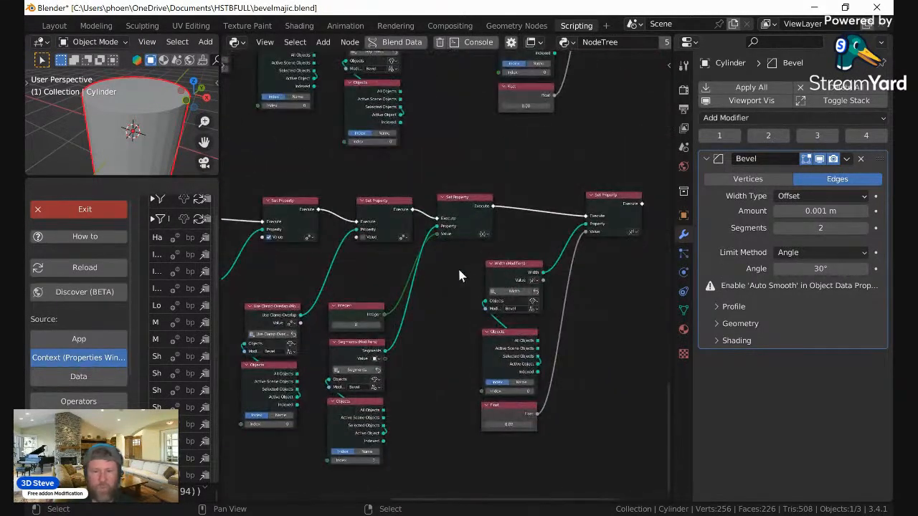
scroll(489, 281, up, 3)
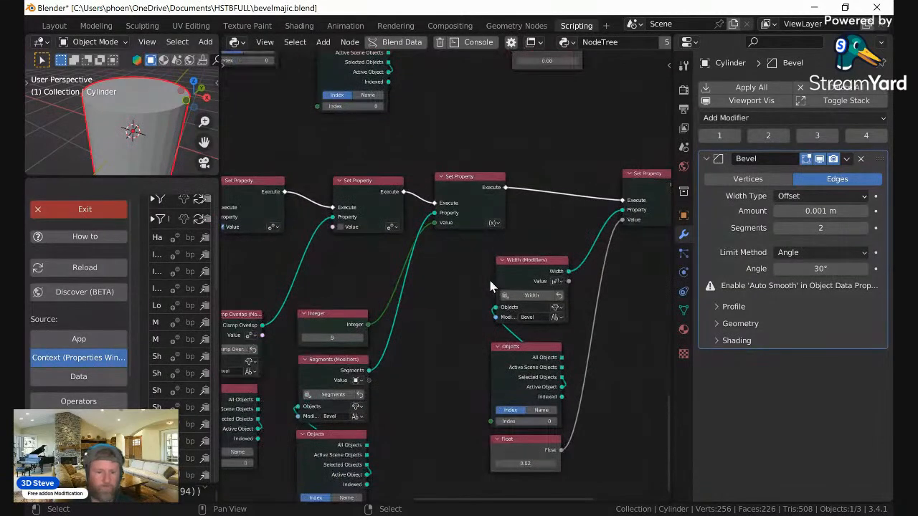
middle_drag(396, 348, 296, 186)
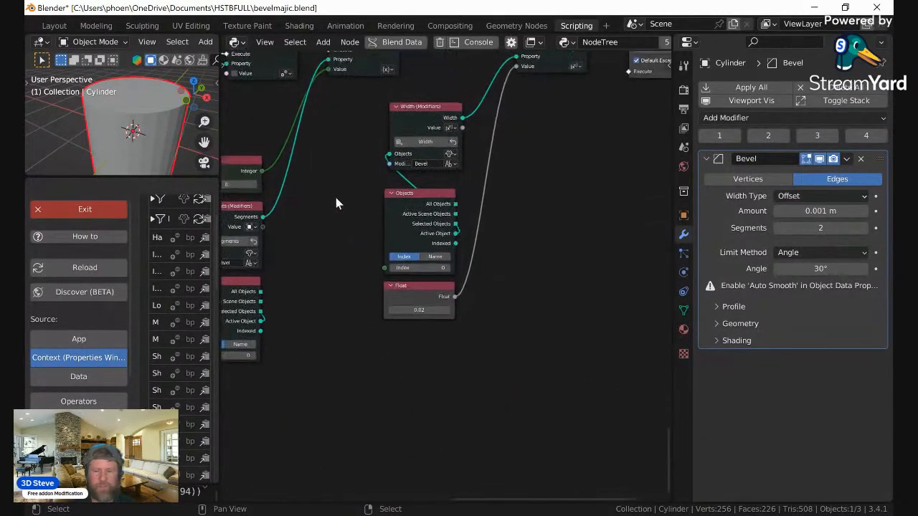
scroll(462, 329, up, 5)
click(448, 310)
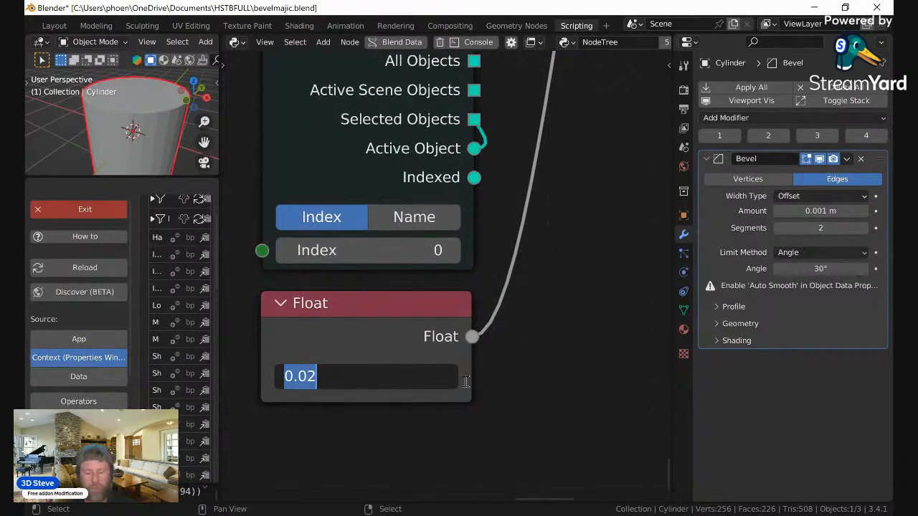
text(.)
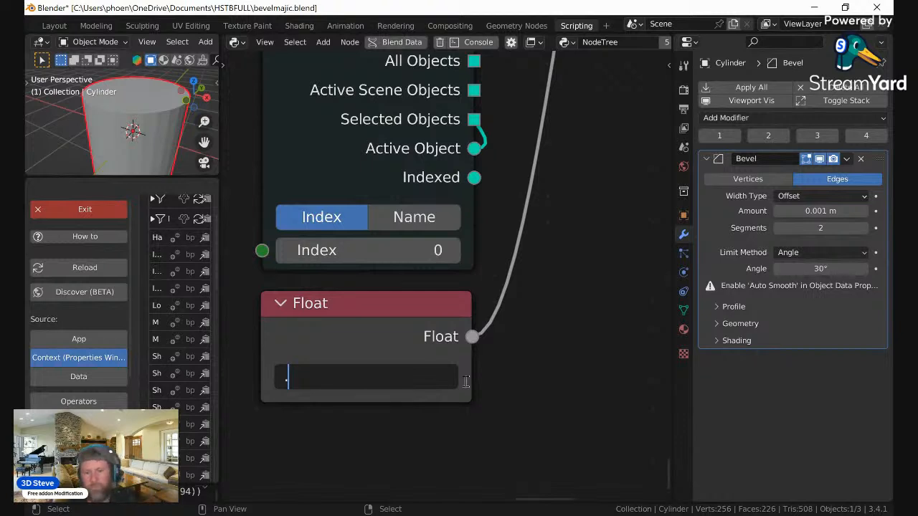
text(005)
key(Return)
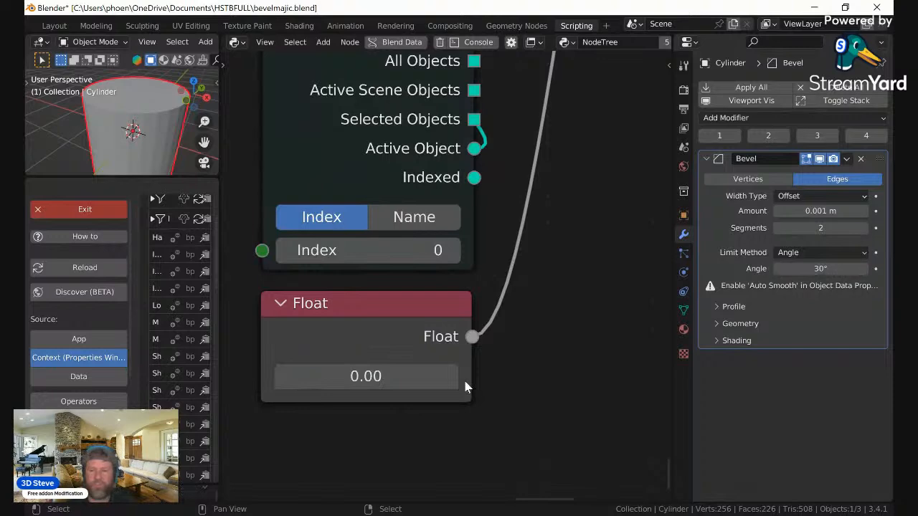
Step: Test bevel presets 2, 1 and 3 in turn on the cylinder, ending with preset 3
scroll(446, 322, down, 3)
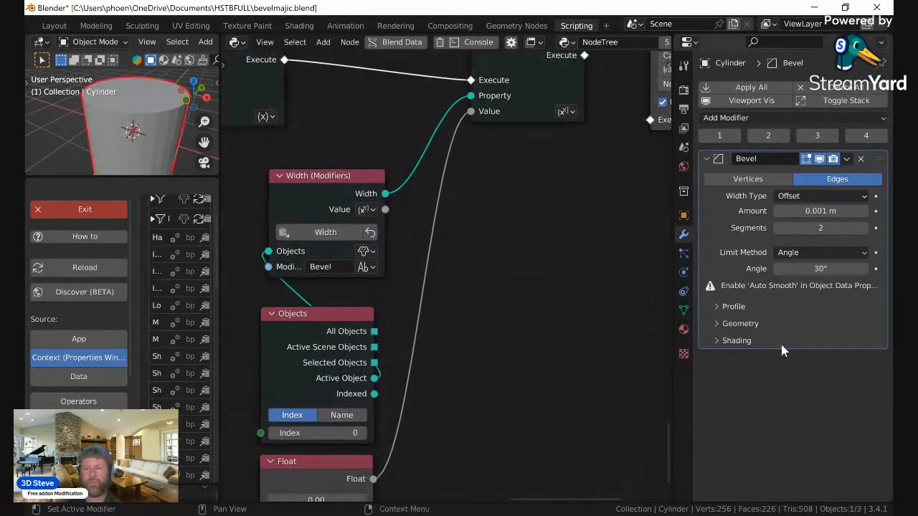
click(767, 136)
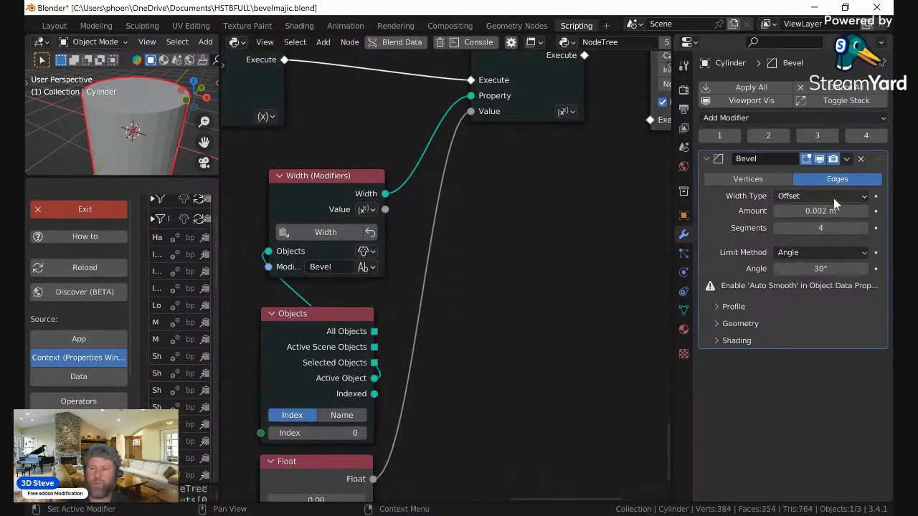
click(723, 136)
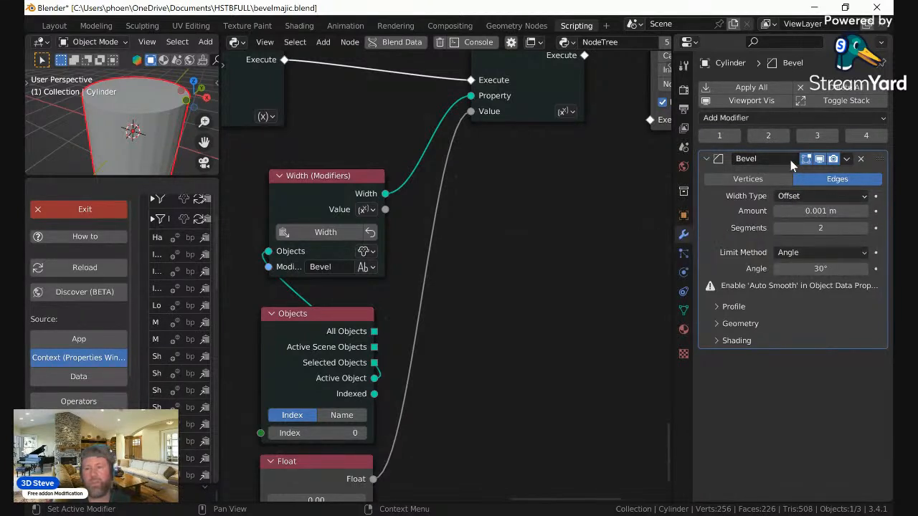
click(816, 136)
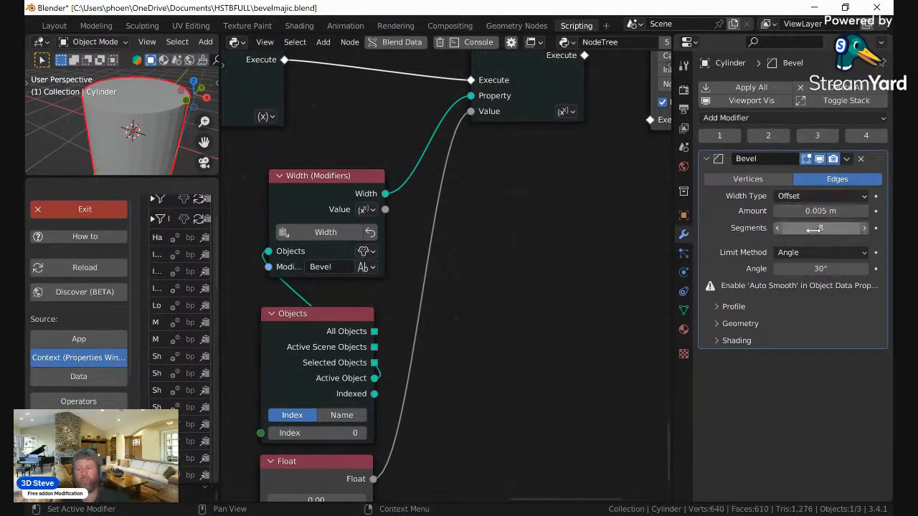
Step: Set the Integer node that drives Segments in the bev3 operator chain to 6
scroll(455, 205, down, 2)
middle_drag(454, 205, 394, 186)
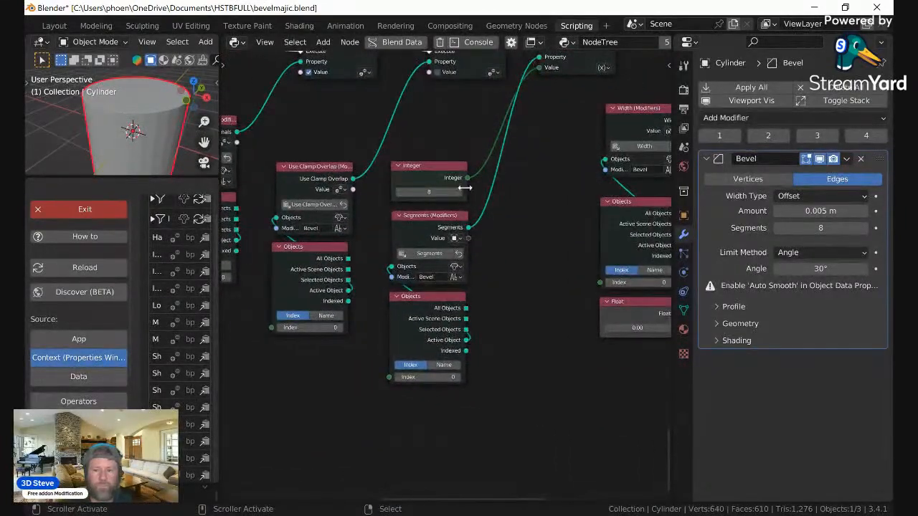
scroll(443, 221, up, 2)
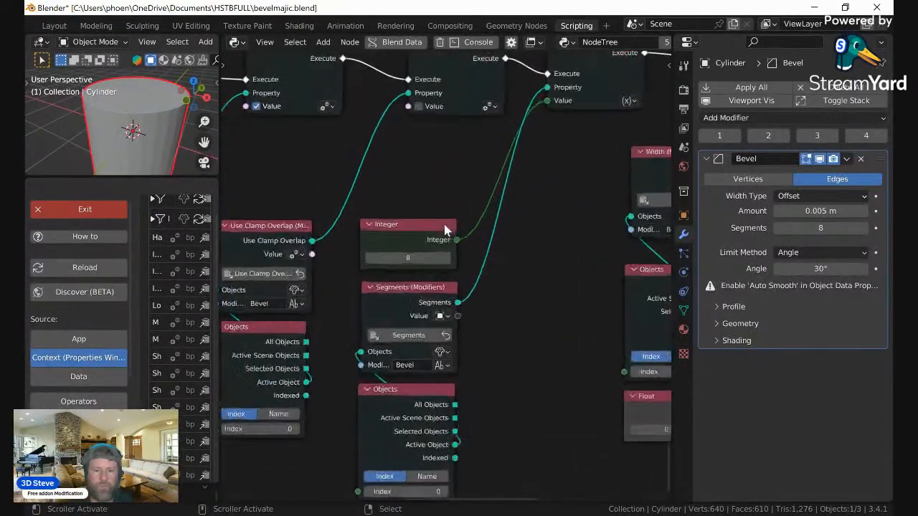
scroll(443, 222, up, 5)
middle_drag(370, 203, 462, 253)
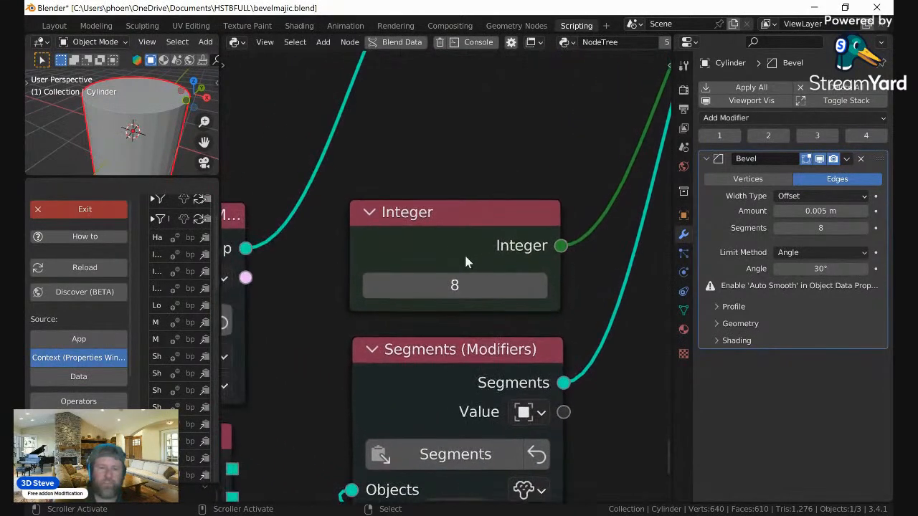
scroll(494, 217, up, 2)
middle_drag(486, 169, 473, 229)
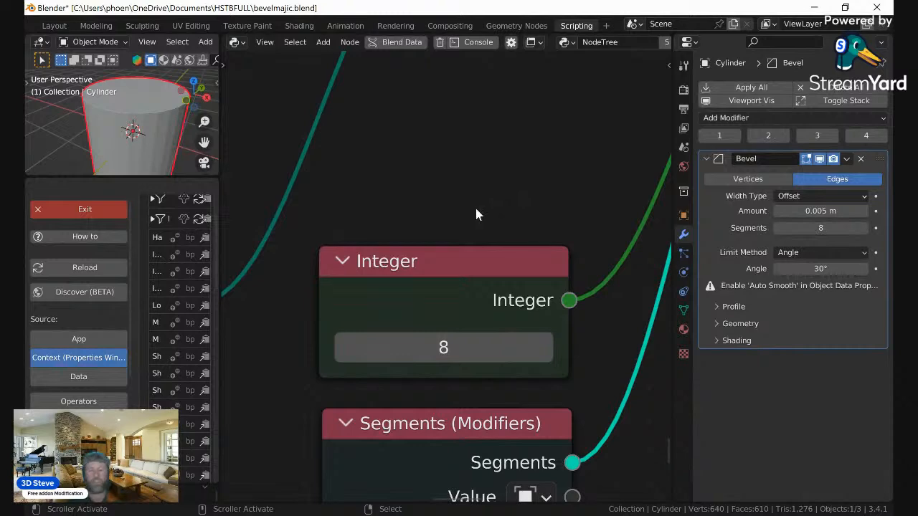
scroll(475, 210, down, 9)
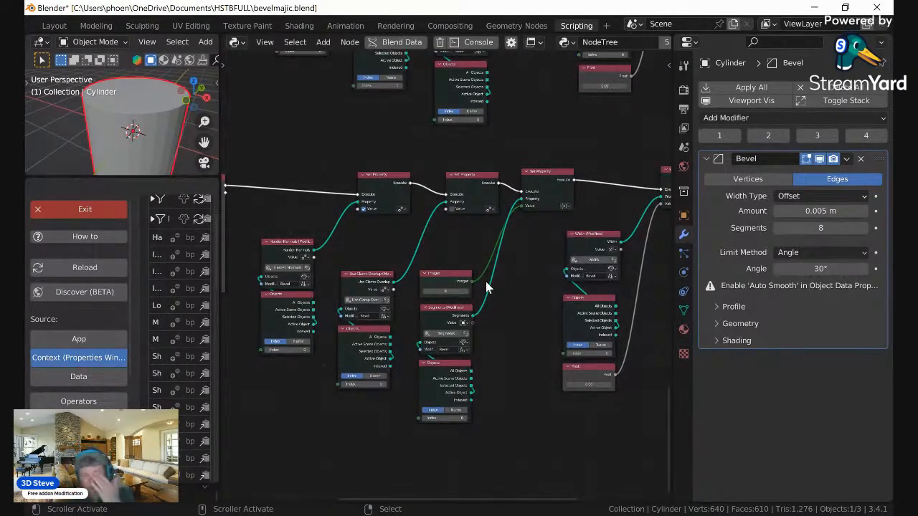
scroll(485, 284, up, 8)
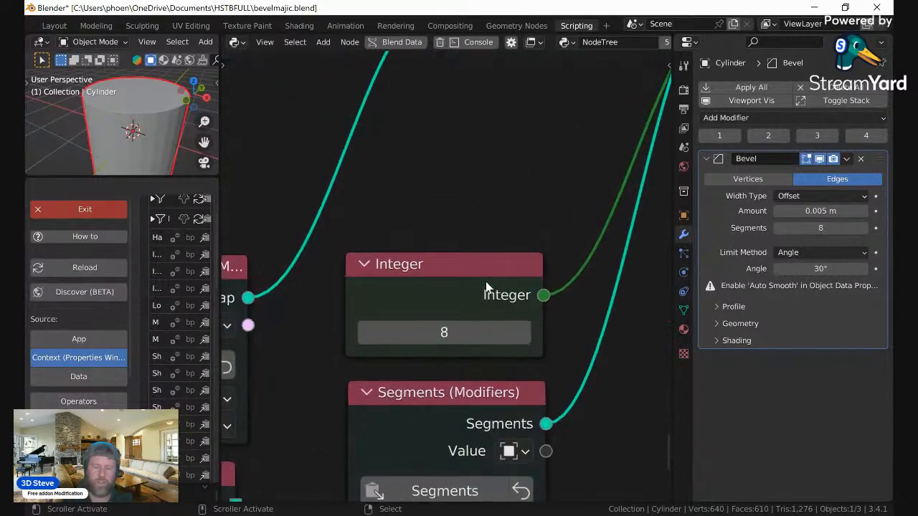
click(453, 339)
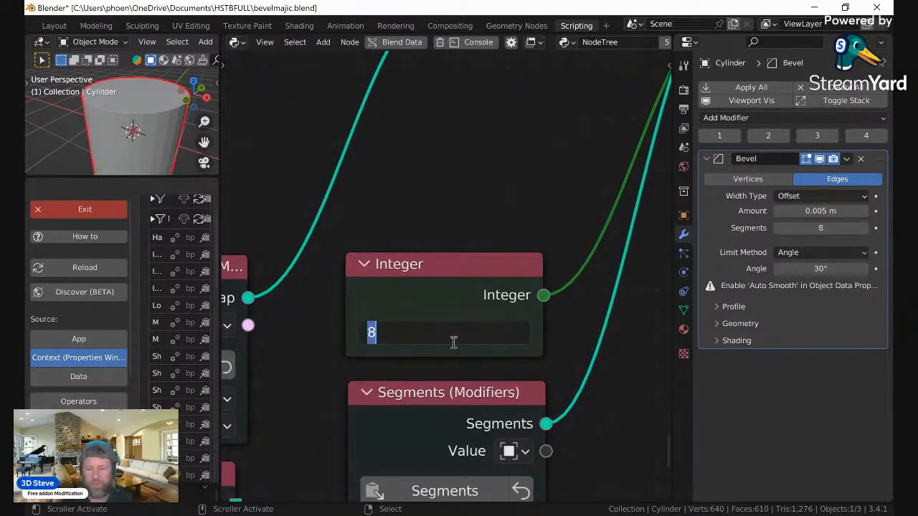
text(6)
key(Return)
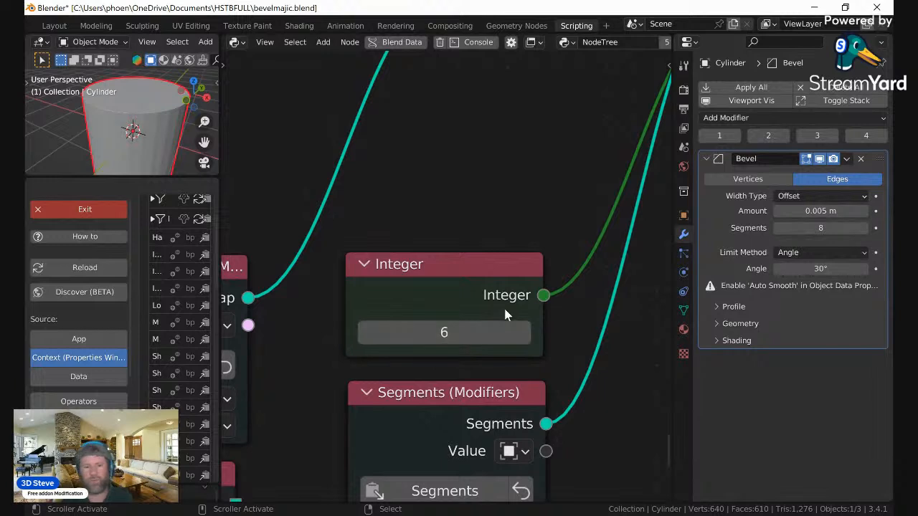
Step: Test bevel presets 3 and 2 on the cylinder, expanding the Bevel modifier's Geometry and Shading settings to check them
middle_drag(471, 235, 437, 149)
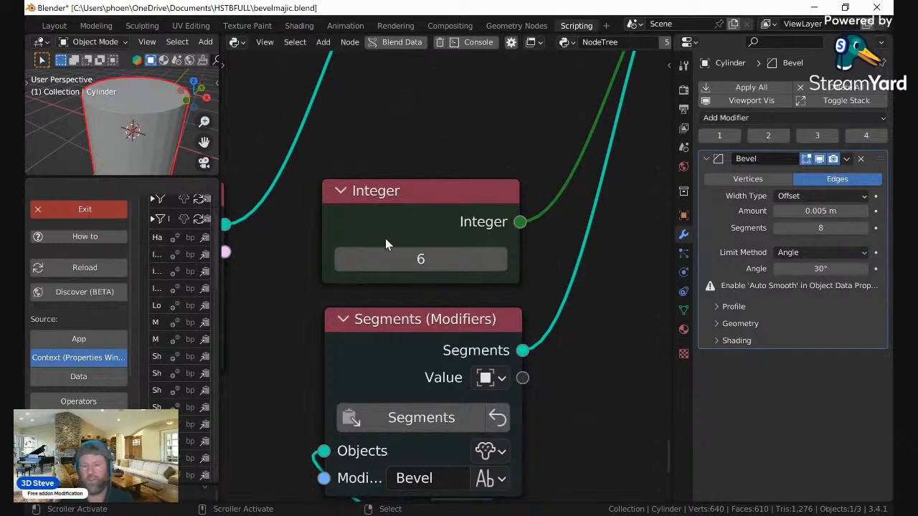
click(816, 134)
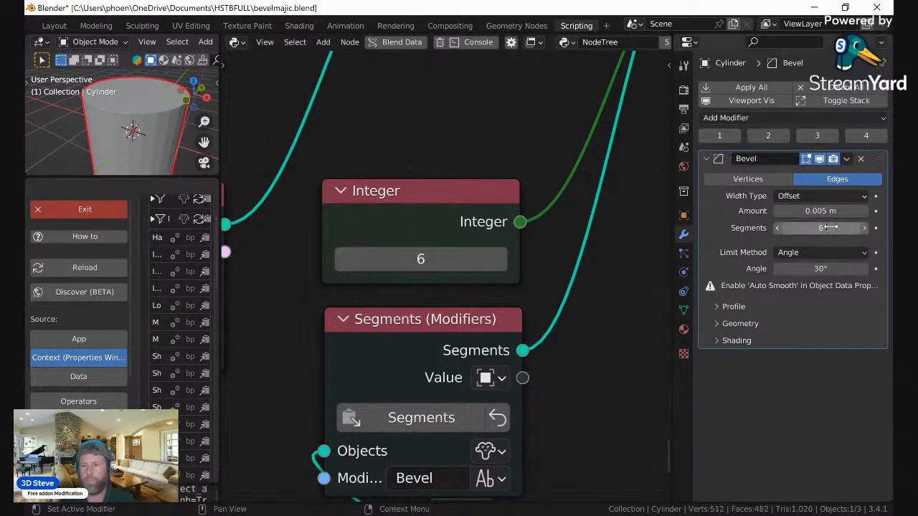
click(717, 325)
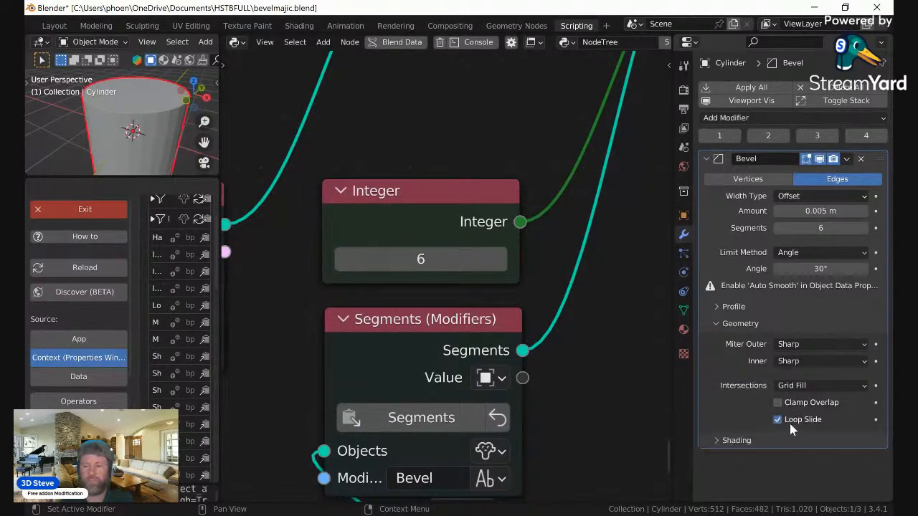
click(733, 434)
scroll(778, 424, down, 2)
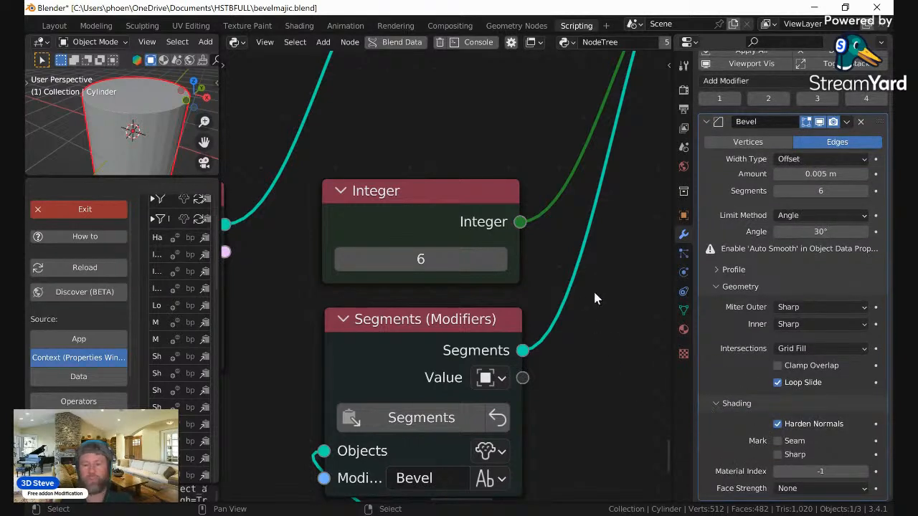
scroll(780, 424, up, 1)
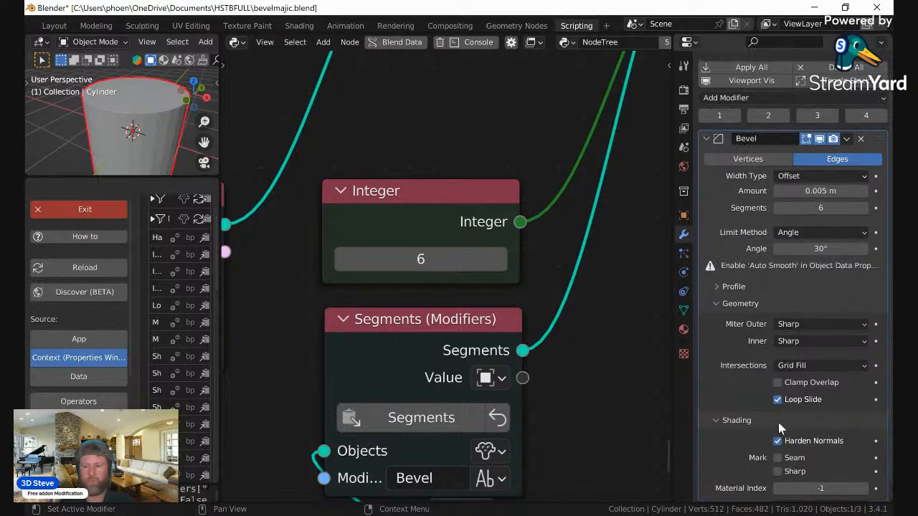
click(757, 115)
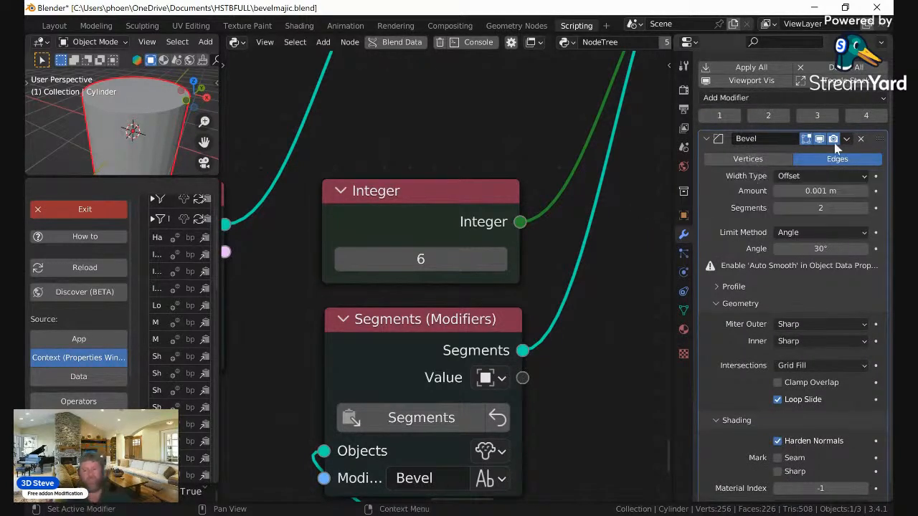
Step: Duplicate the whole bev3 operator node chain and place the copy below the original
scroll(545, 193, down, 5)
middle_drag(515, 271, 466, 184)
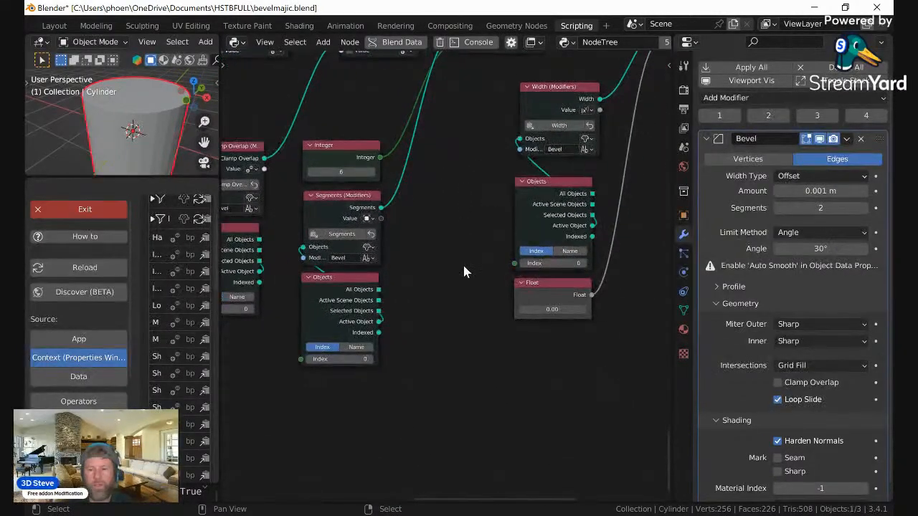
scroll(421, 252, down, 8)
drag(582, 320, 303, 185)
key(g)
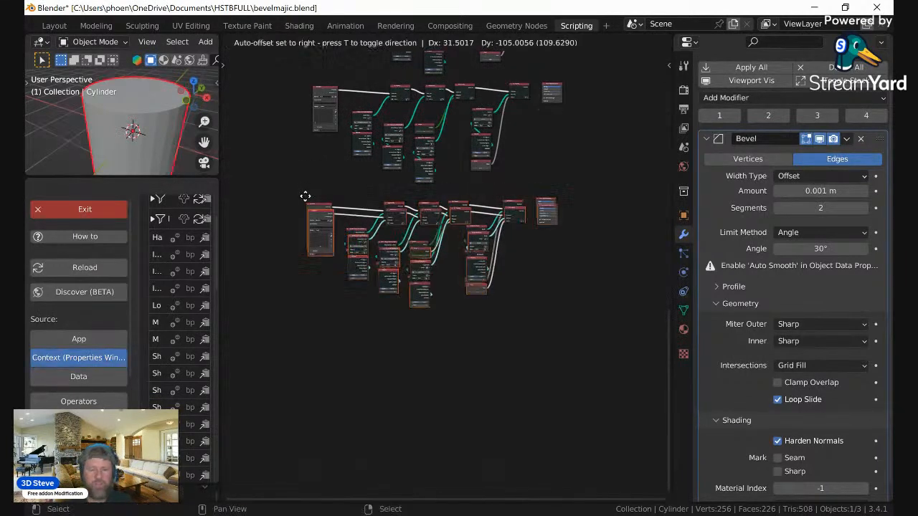
click(294, 305)
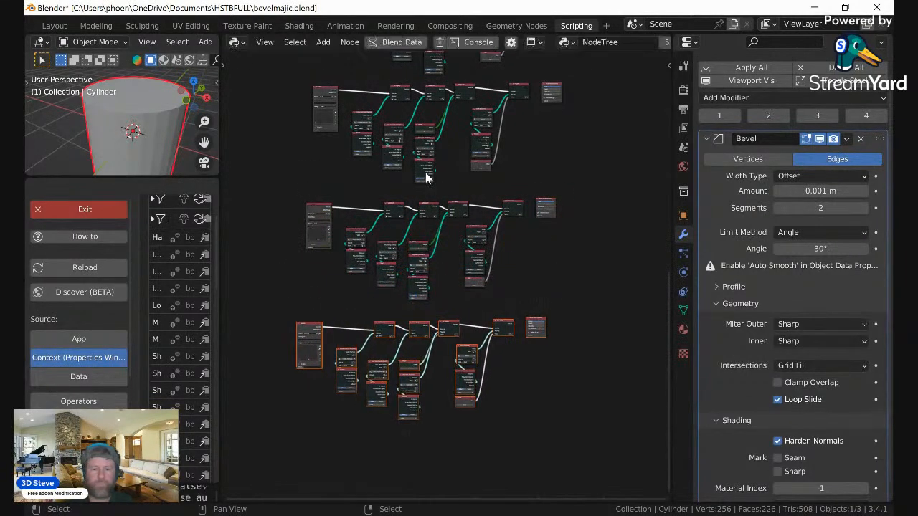
Step: Rename the Operator node in the duplicated bev3 chain to bev4
middle_drag(360, 302, 486, 249)
scroll(487, 251, up, 6)
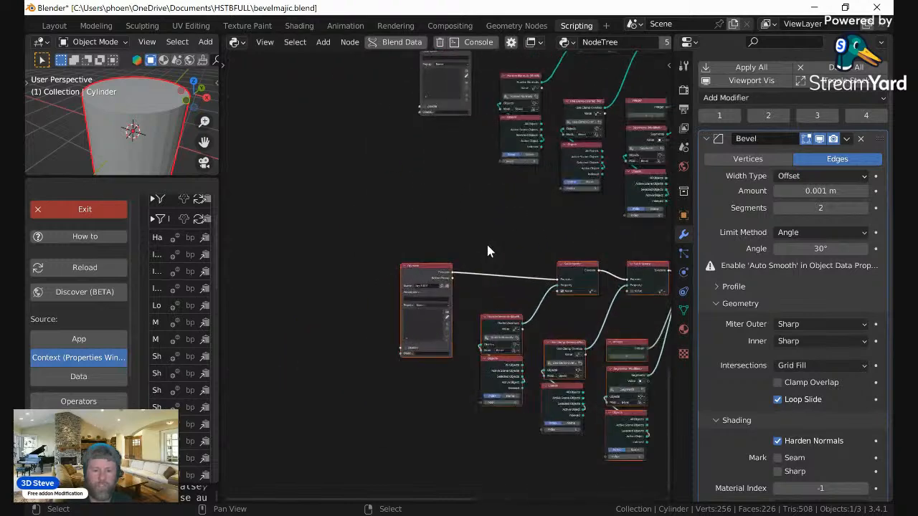
click(418, 295)
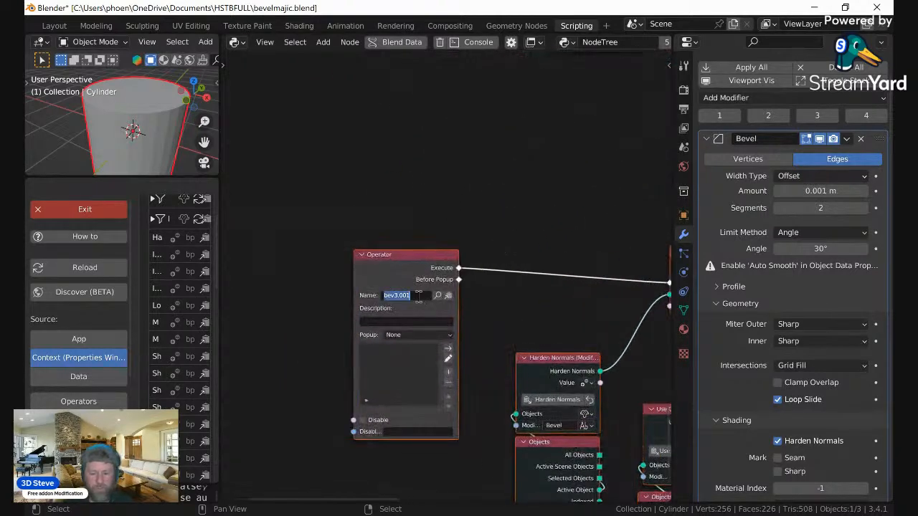
text(bev)
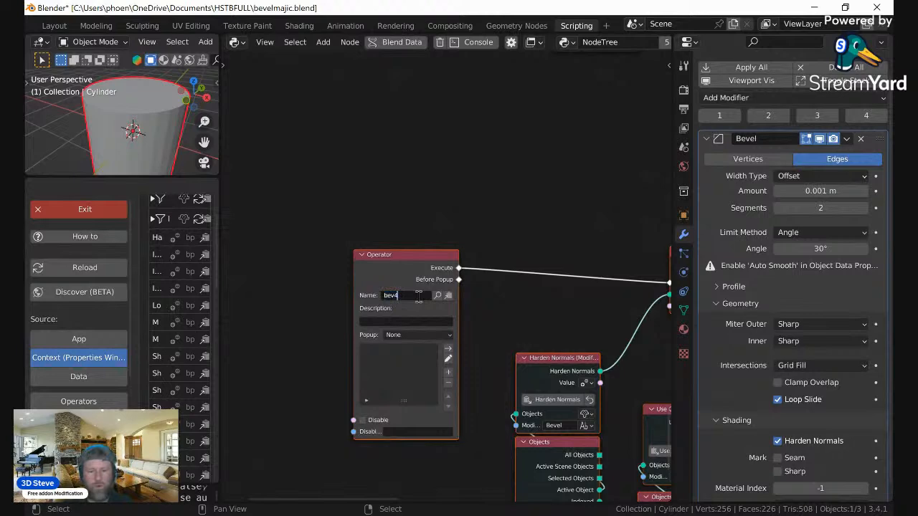
text(4)
key(Return)
Step: Assign the bev4 operator to the Button node labelled 4
scroll(532, 226, down, 5)
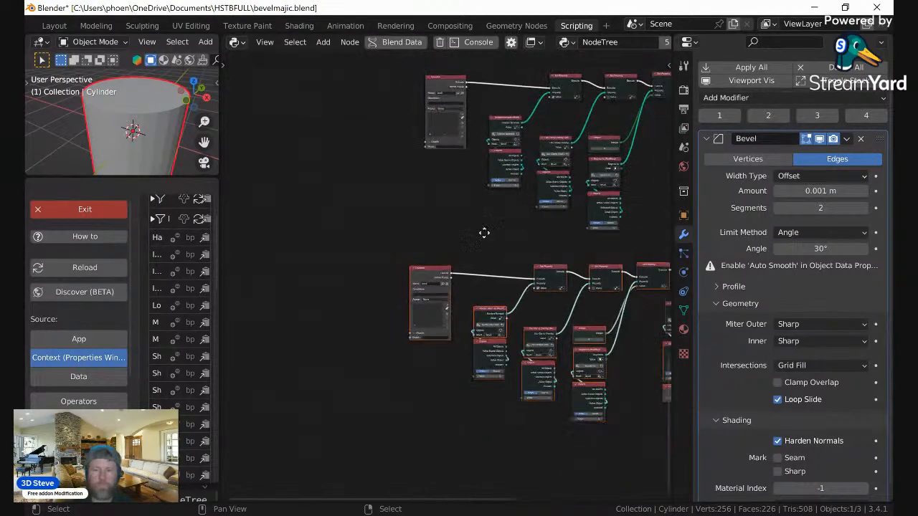
scroll(523, 208, up, 5)
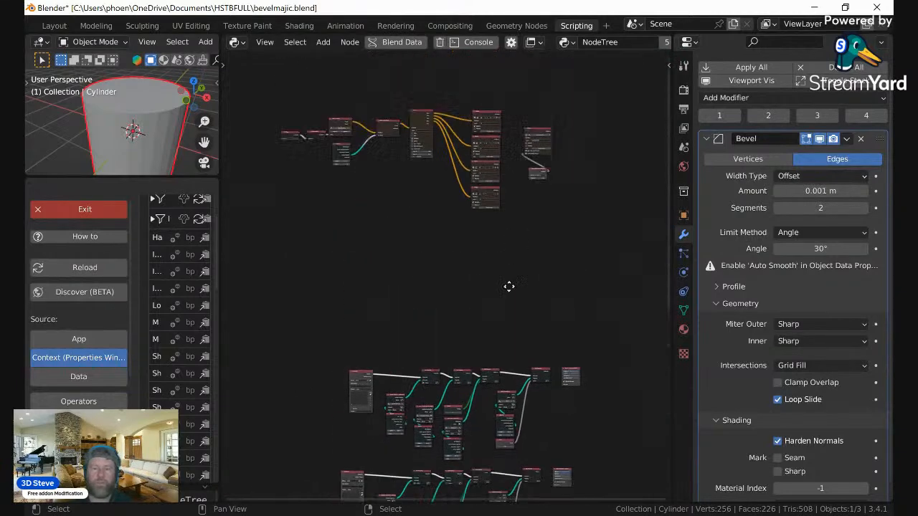
scroll(520, 203, up, 6)
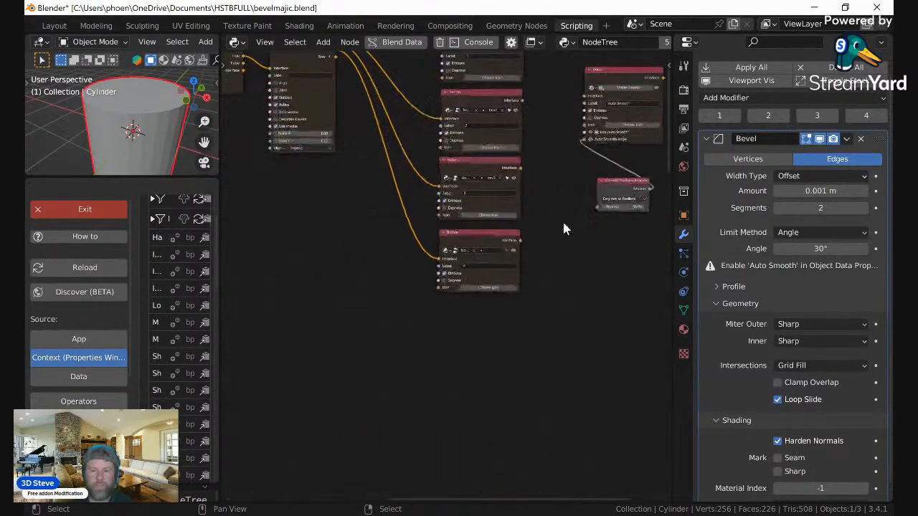
scroll(528, 220, up, 5)
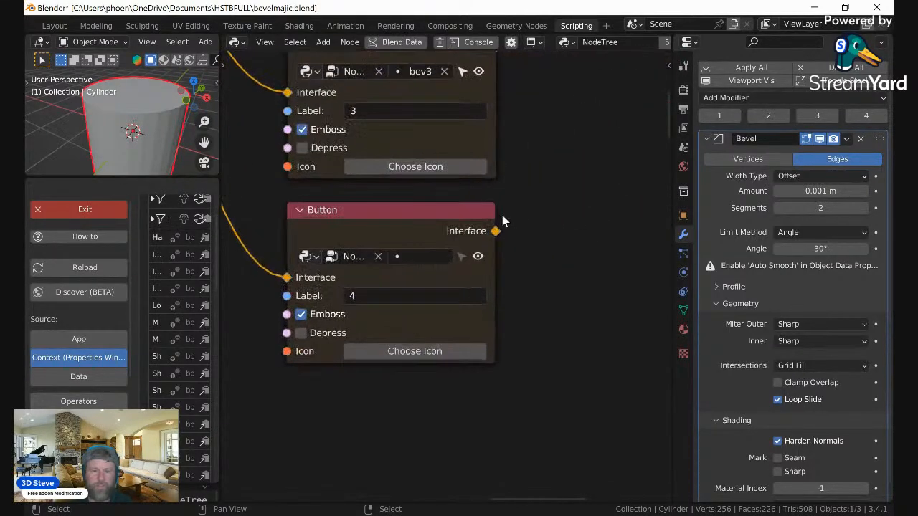
click(495, 266)
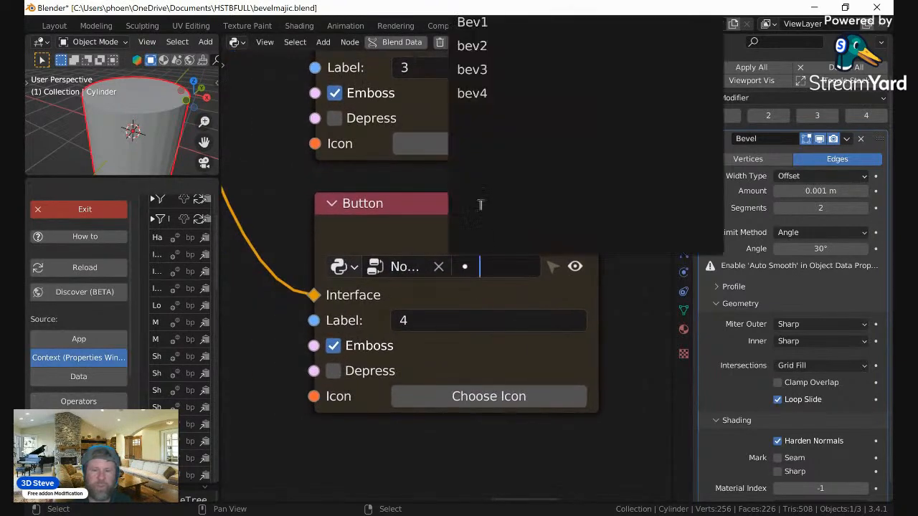
click(487, 94)
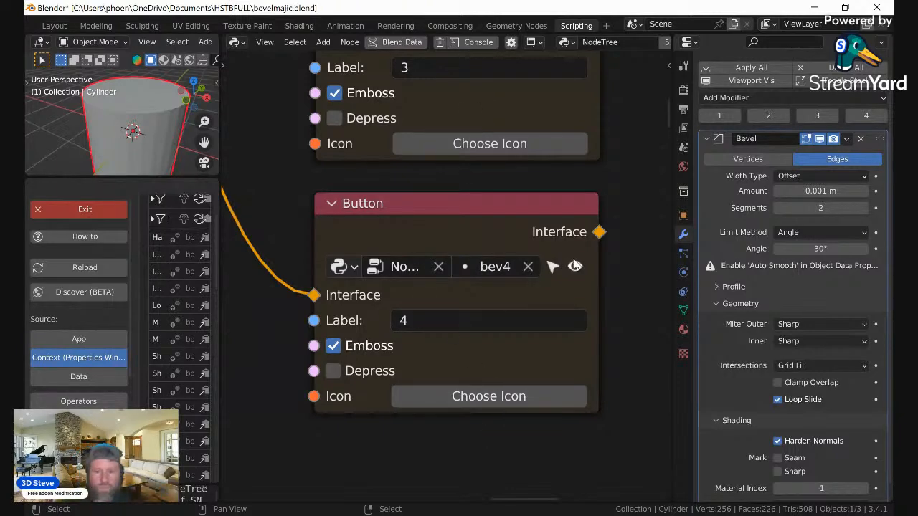
Step: Link the Interface output of button 4 to the Auto Smooth button's Interface input, and disconnect it again
scroll(573, 262, down, 6)
scroll(463, 364, up, 1)
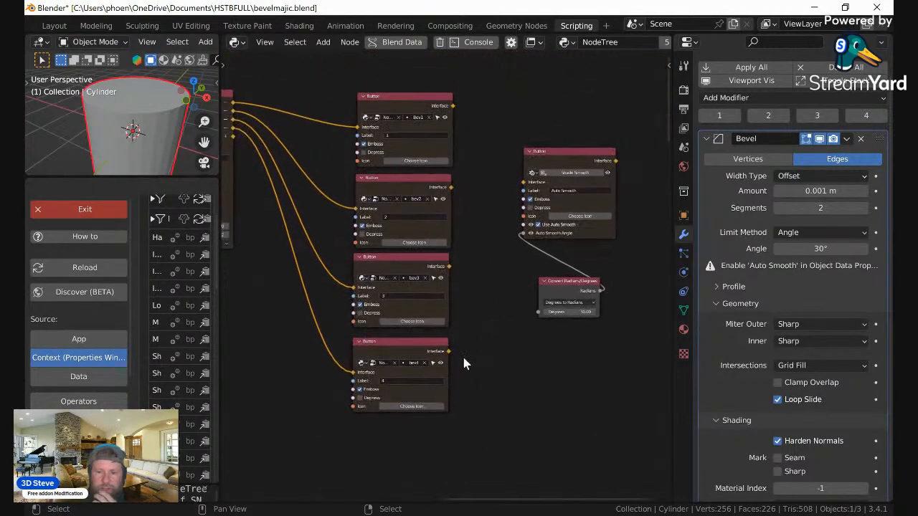
drag(447, 351, 527, 186)
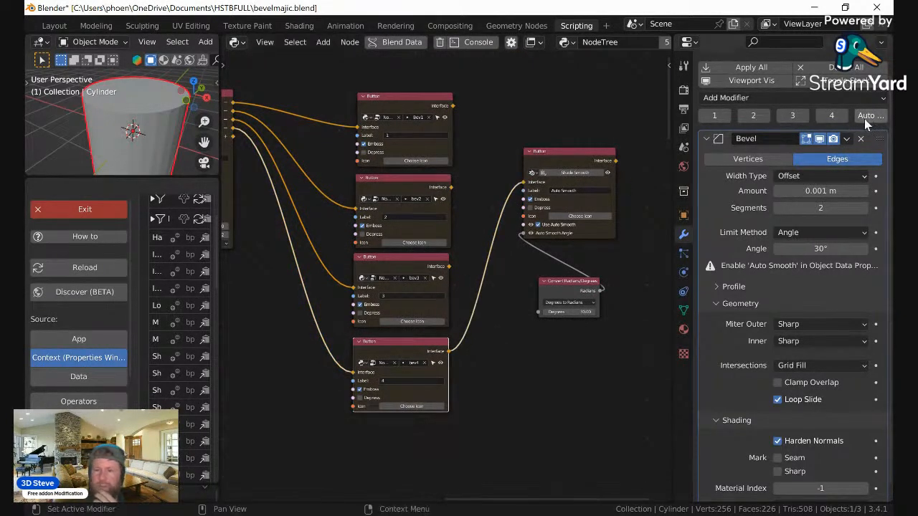
drag(524, 182, 476, 244)
Step: Set the Float node that feeds Width in the bev4 operator chain to 0.01
scroll(436, 415, down, 14)
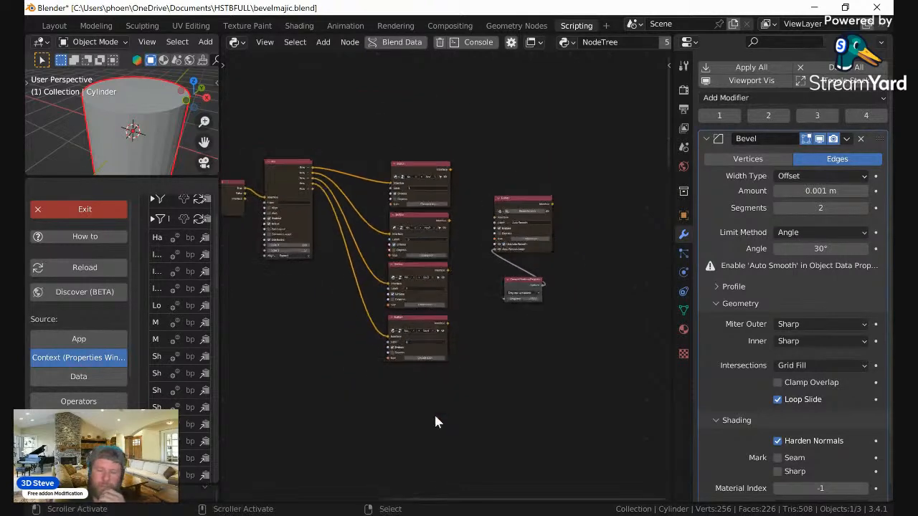
middle_drag(387, 394, 444, 175)
scroll(522, 201, up, 6)
scroll(494, 264, up, 6)
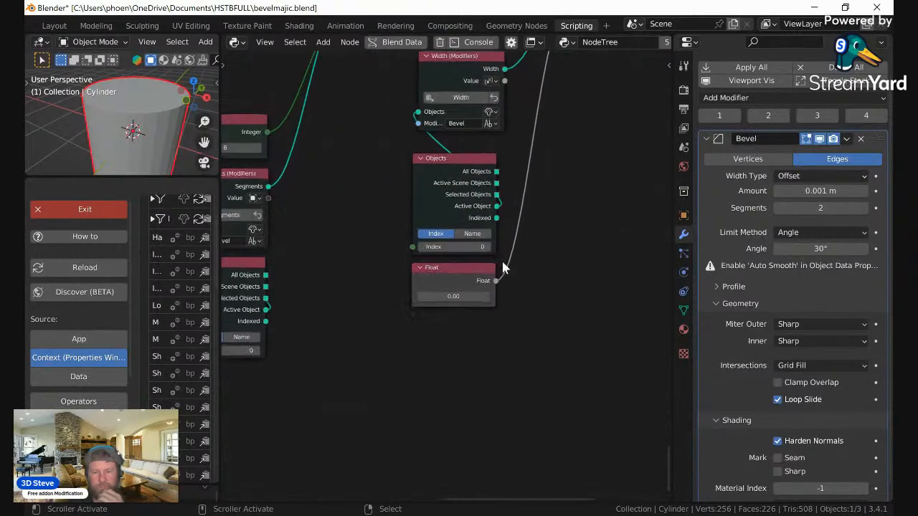
click(464, 334)
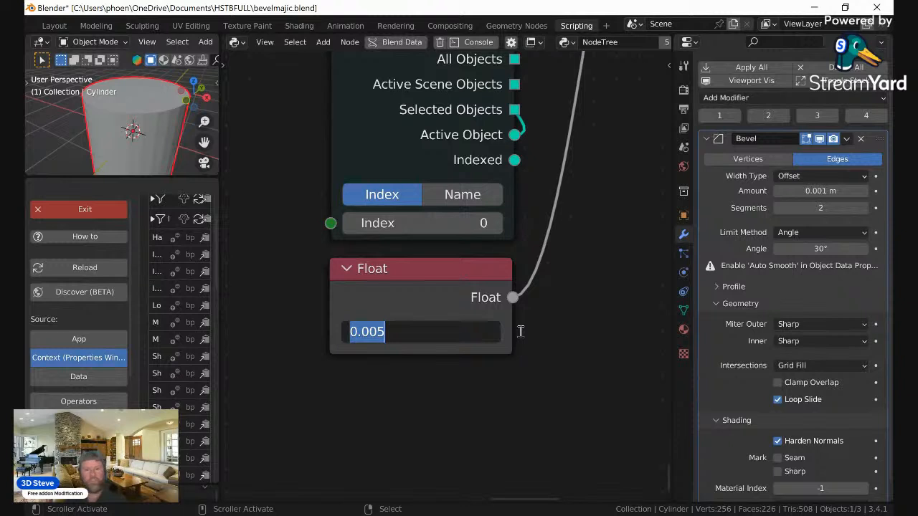
key(BackSpace)
text(.01)
key(Return)
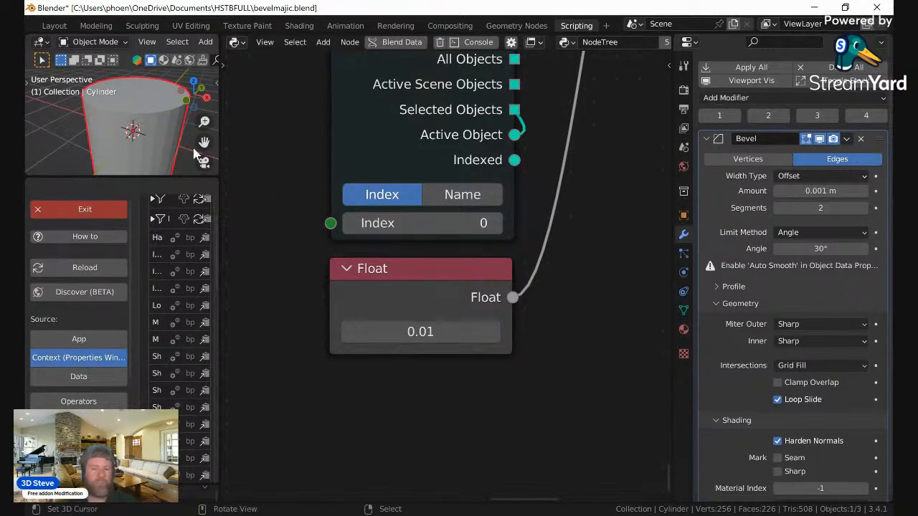
Step: Set the Integer node that drives Segments in the bev4 operator chain to 8
scroll(346, 208, down, 6)
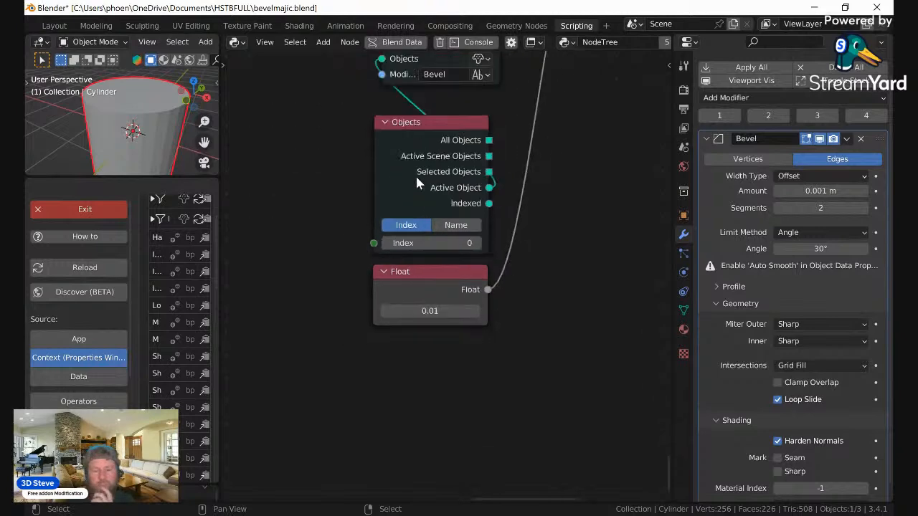
middle_drag(458, 322, 541, 226)
scroll(396, 222, up, 2)
middle_drag(389, 219, 473, 275)
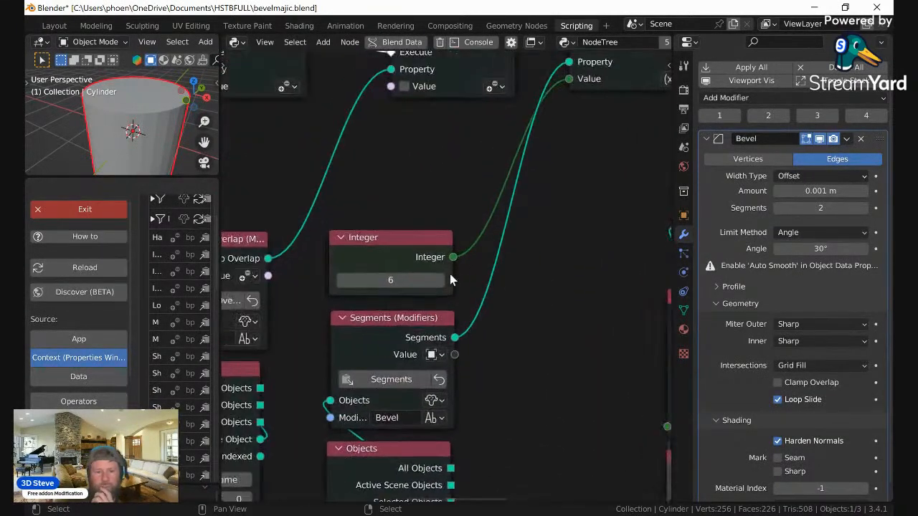
scroll(450, 275, up, 5)
click(381, 289)
text(8)
key(Return)
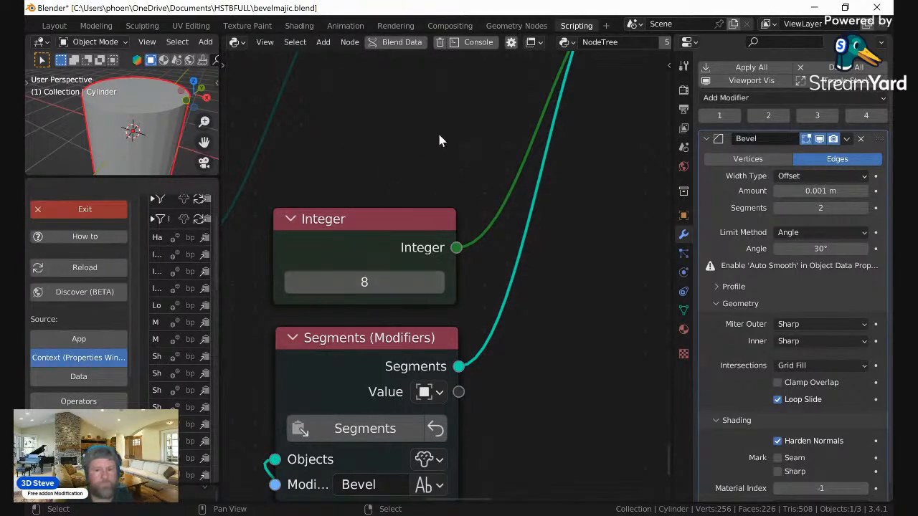
Step: Duplicate the whole bev4 operator node chain and place the copy below the original
scroll(439, 136, down, 5)
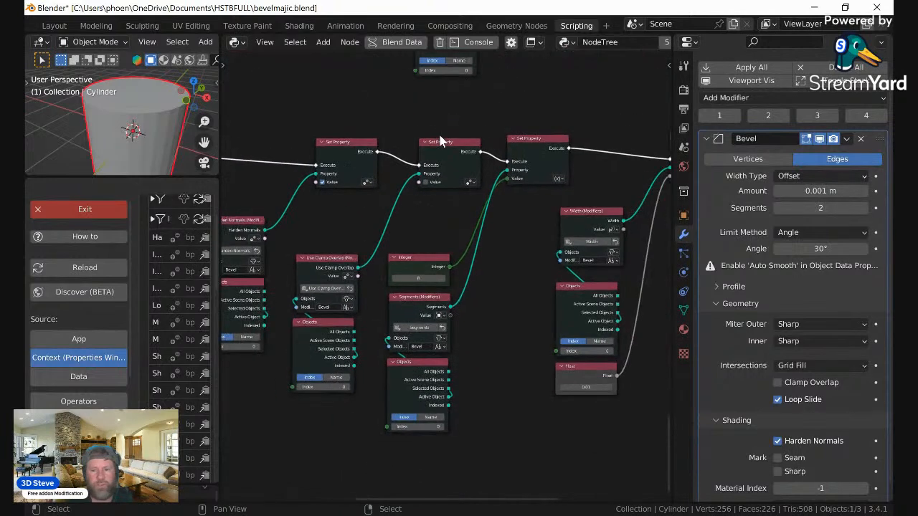
scroll(450, 116, down, 6)
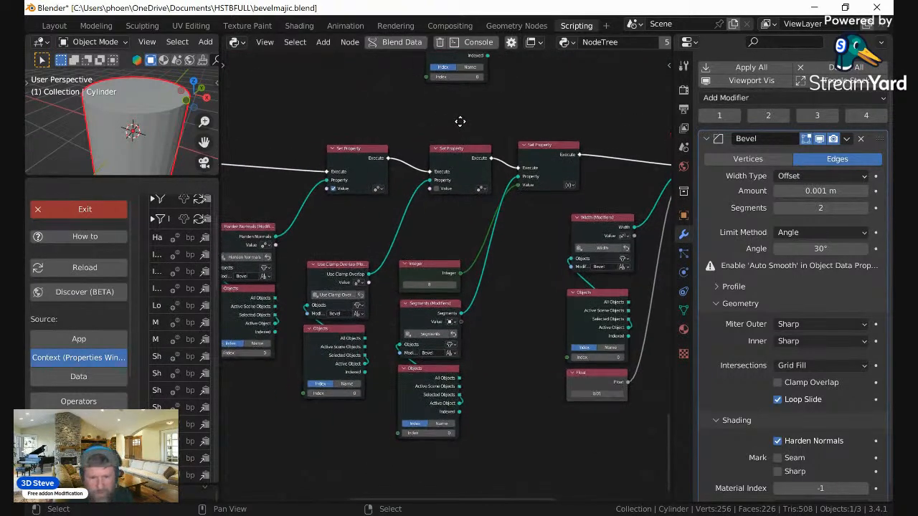
drag(619, 371, 307, 221)
key(shift+d)
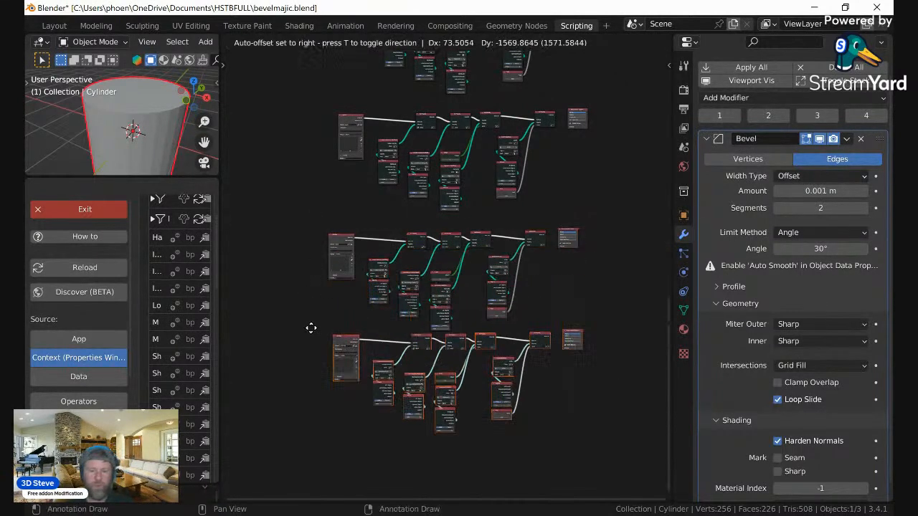
click(299, 333)
Step: Rename the Operator node in the duplicated bev4 chain to bev5
middle_drag(448, 365, 536, 297)
scroll(531, 307, up, 1)
scroll(527, 319, up, 9)
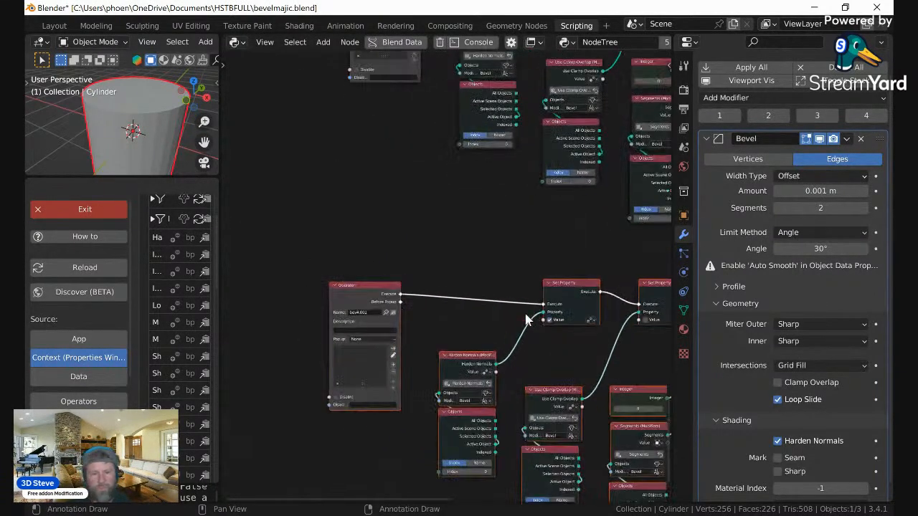
click(350, 318)
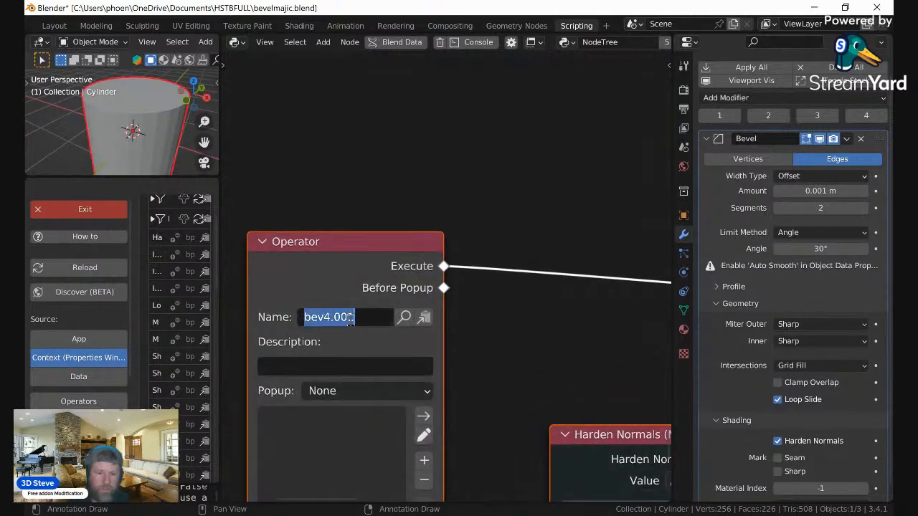
text(bev5)
key(Return)
Step: Set the Integer node that drives Segments in the bev5 operator chain to 10
scroll(512, 210, down, 5)
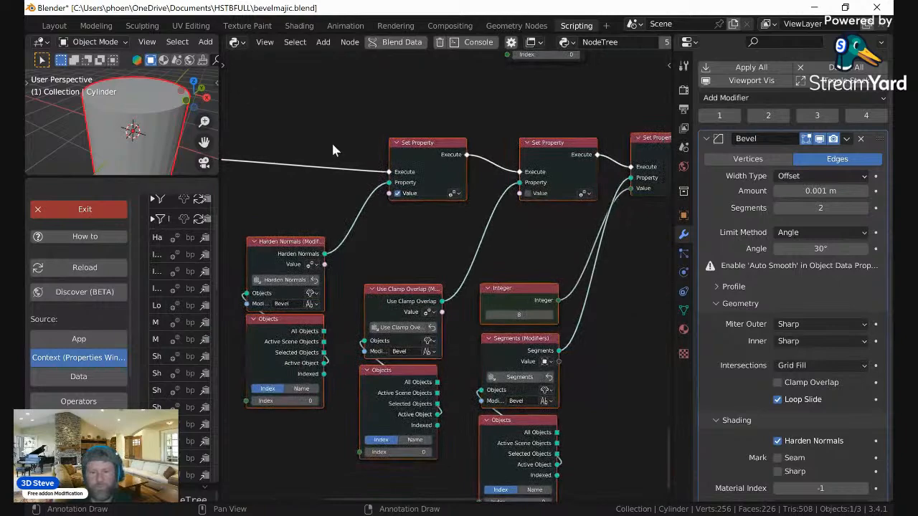
scroll(517, 300, up, 4)
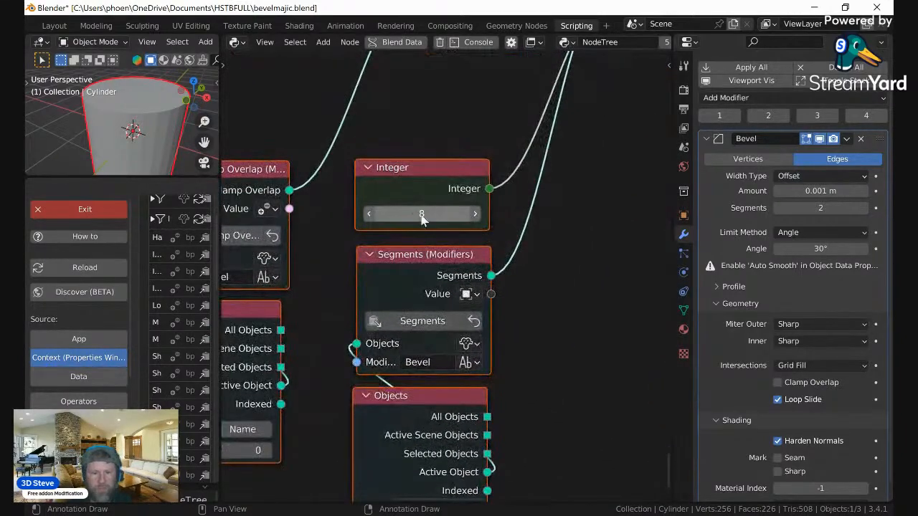
click(422, 215)
text(10)
key(Return)
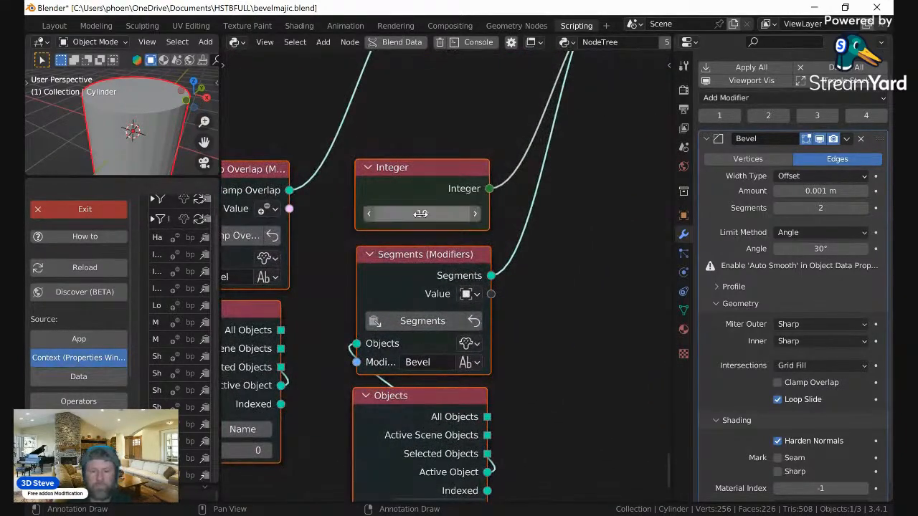
Step: Set the Float node that drives Width in the bev5 operator chain to 0.1
scroll(523, 299, down, 3)
middle_drag(523, 299, 292, 260)
scroll(513, 347, down, 1)
scroll(511, 347, up, 2)
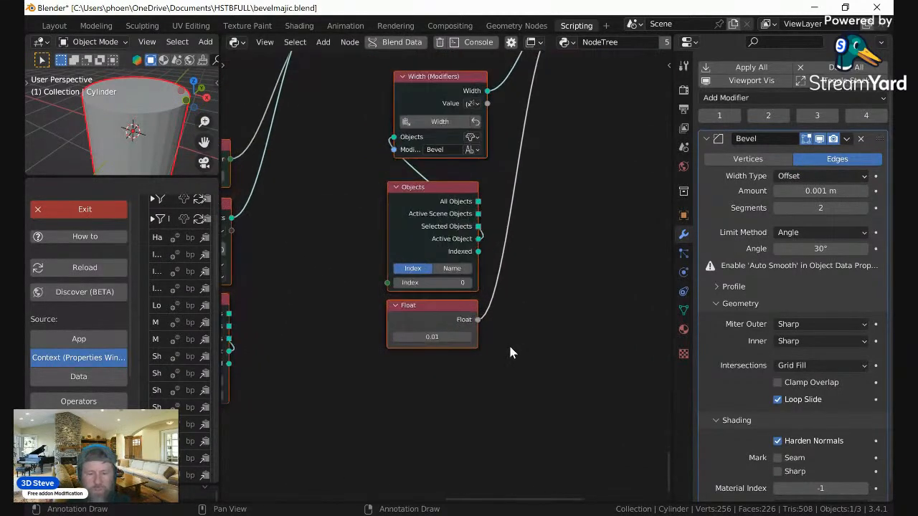
scroll(511, 347, up, 5)
middle_drag(538, 350, 500, 305)
click(414, 331)
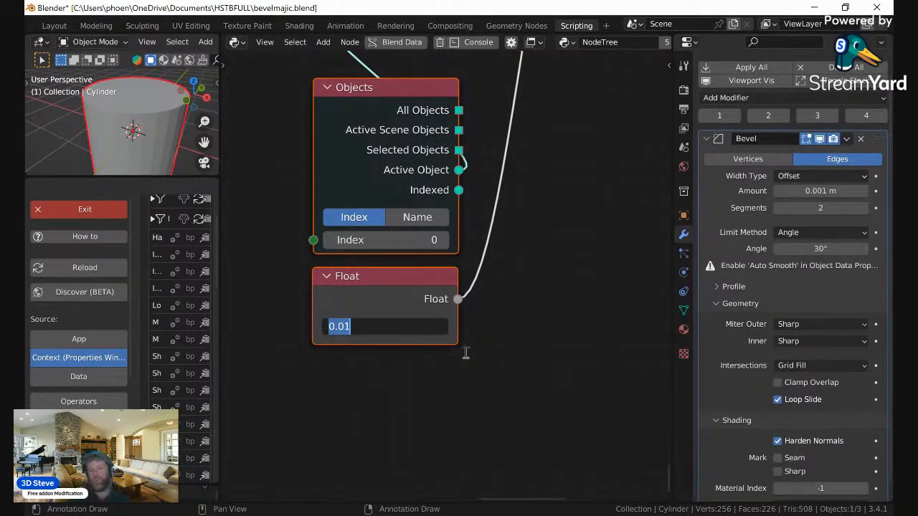
text(.1)
key(Return)
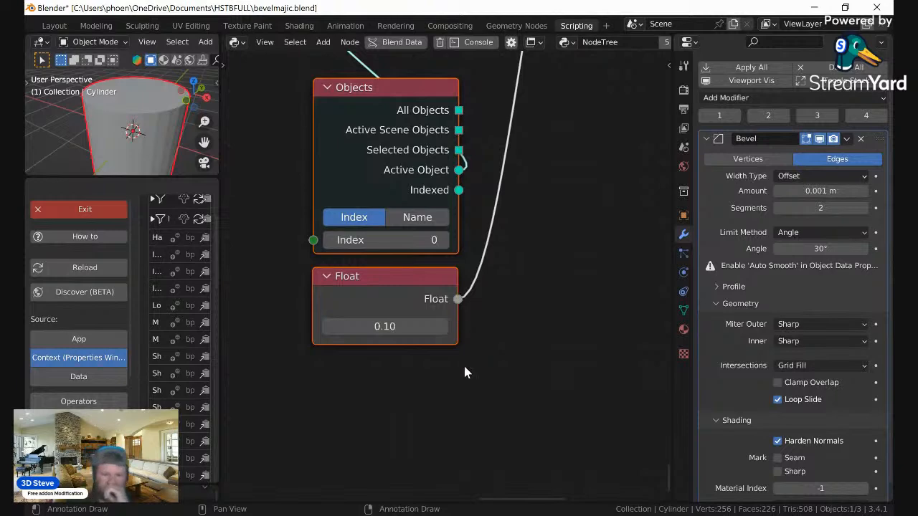
Step: Duplicate the bev4 Button node in the interface tree and place the copy directly below it
scroll(514, 144, down, 4)
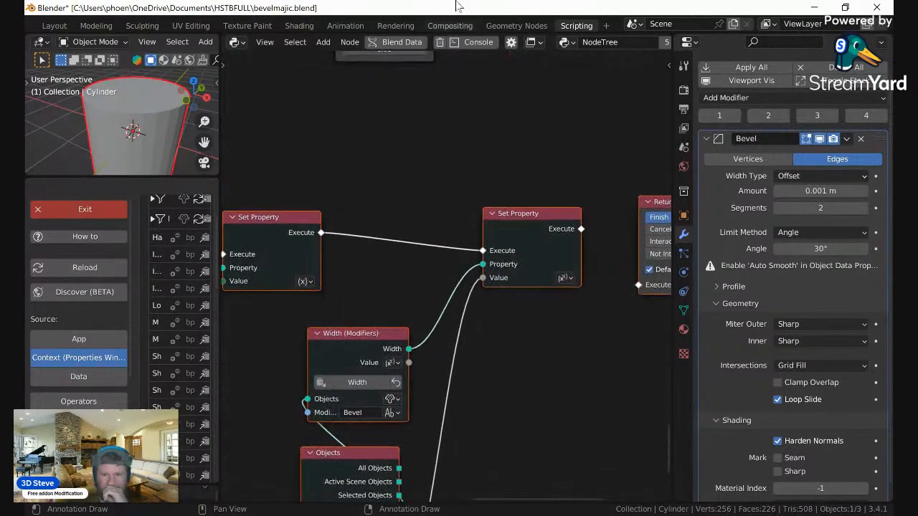
scroll(536, 145, down, 3)
scroll(531, 147, down, 5)
middle_drag(488, 143, 481, 362)
scroll(522, 119, up, 4)
scroll(523, 118, up, 3)
middle_drag(505, 199, 419, 481)
scroll(473, 352, up, 7)
middle_drag(439, 314, 582, 86)
scroll(537, 209, up, 3)
scroll(537, 209, up, 3)
middle_drag(499, 233, 474, 306)
scroll(445, 281, up, 4)
click(440, 197)
key(shift+d)
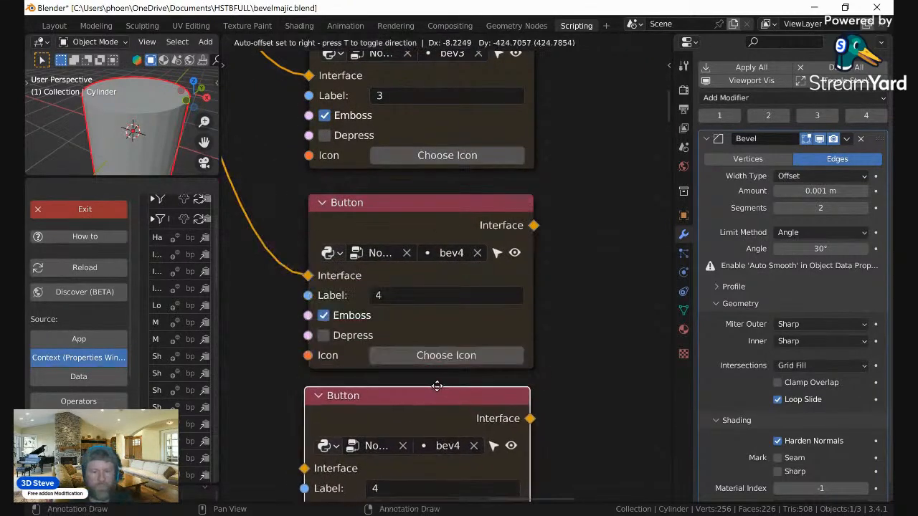
click(429, 393)
Step: Connect the Row node's free output to the Interface input of the duplicated Button node
scroll(363, 196, down, 3)
scroll(363, 197, down, 1)
middle_drag(363, 197, 437, 329)
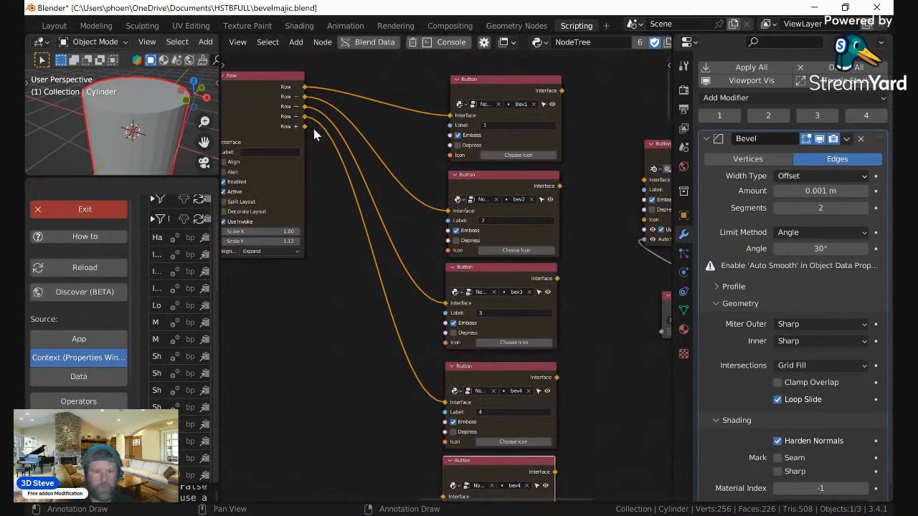
drag(304, 126, 444, 359)
Step: Assign the bev5 operator to the duplicated Button node
middle_drag(546, 359, 486, 341)
scroll(485, 342, up, 3)
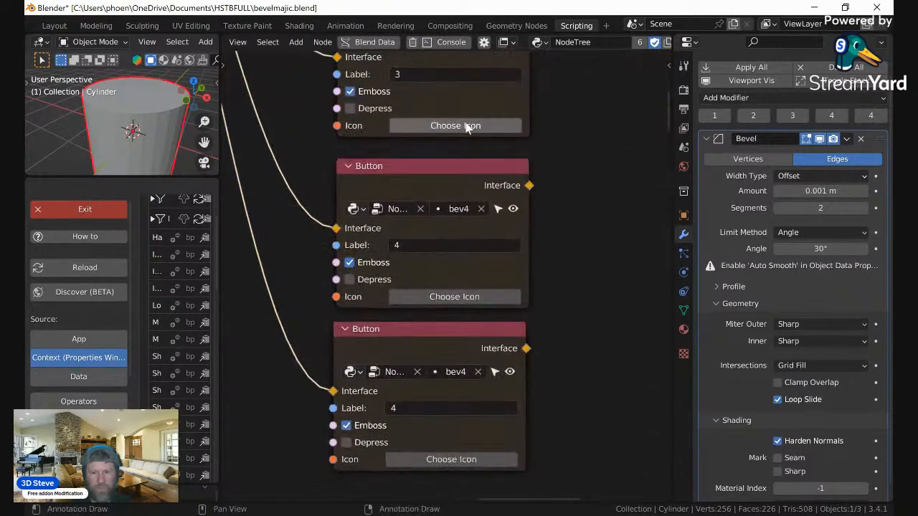
click(459, 372)
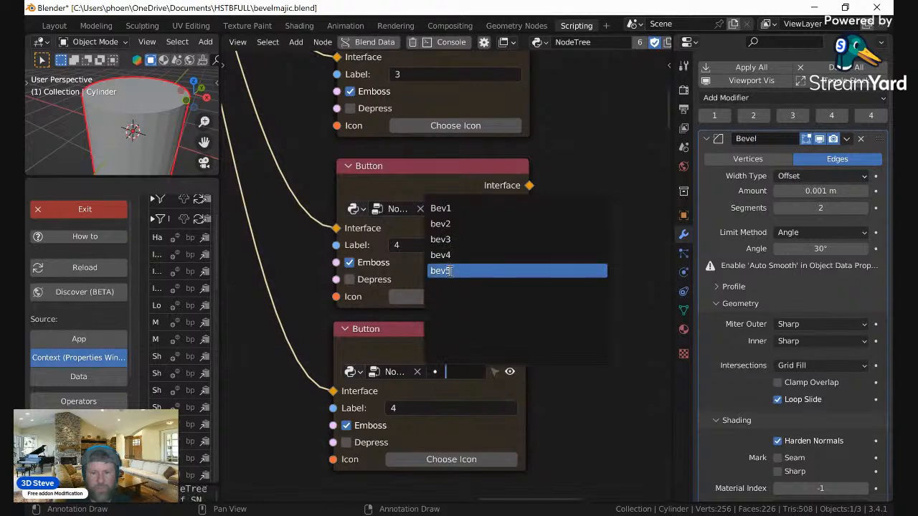
click(451, 268)
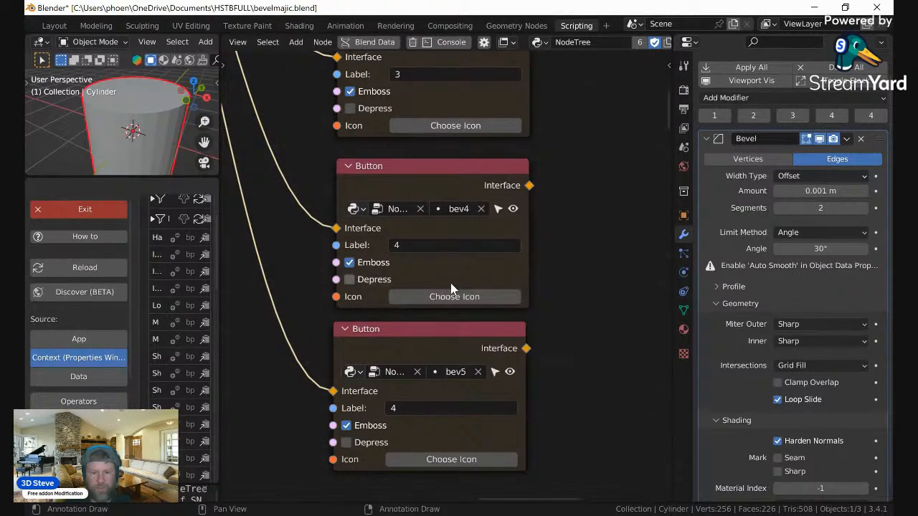
click(351, 371)
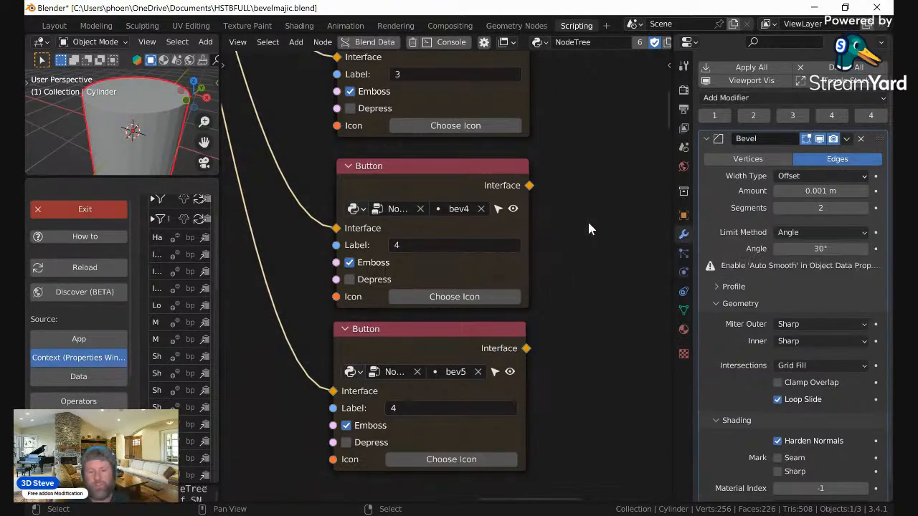
Step: Label the bev5 Button node 5 and link its Interface output to the Auto Smooth Button node
scroll(588, 220, down, 3)
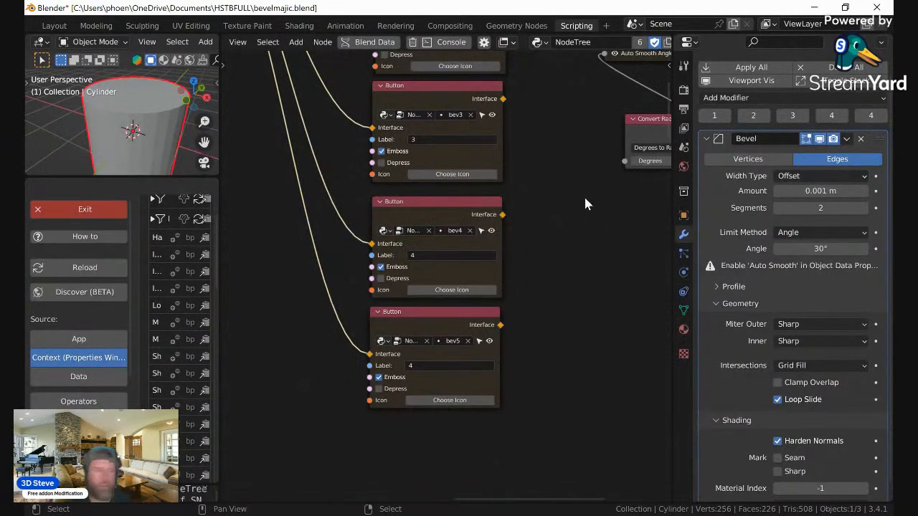
scroll(584, 273, down, 2)
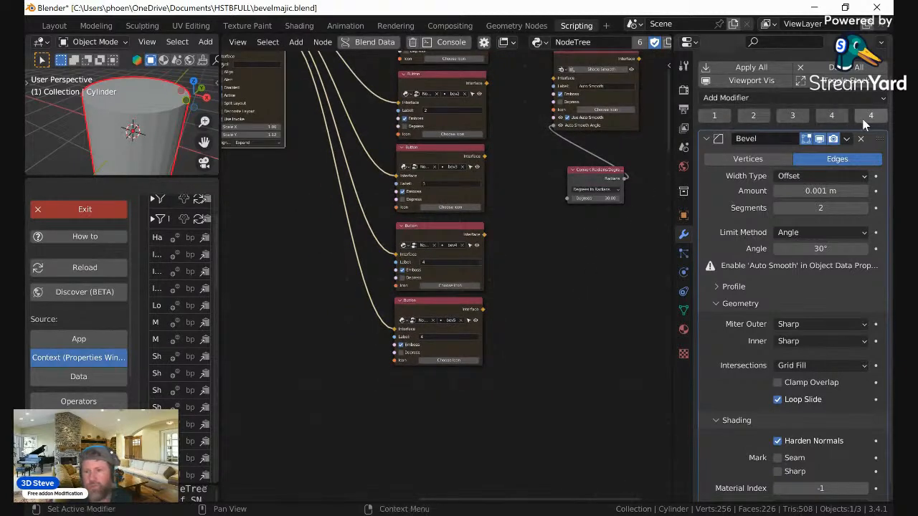
scroll(502, 298, up, 5)
click(406, 398)
text(5)
key(Return)
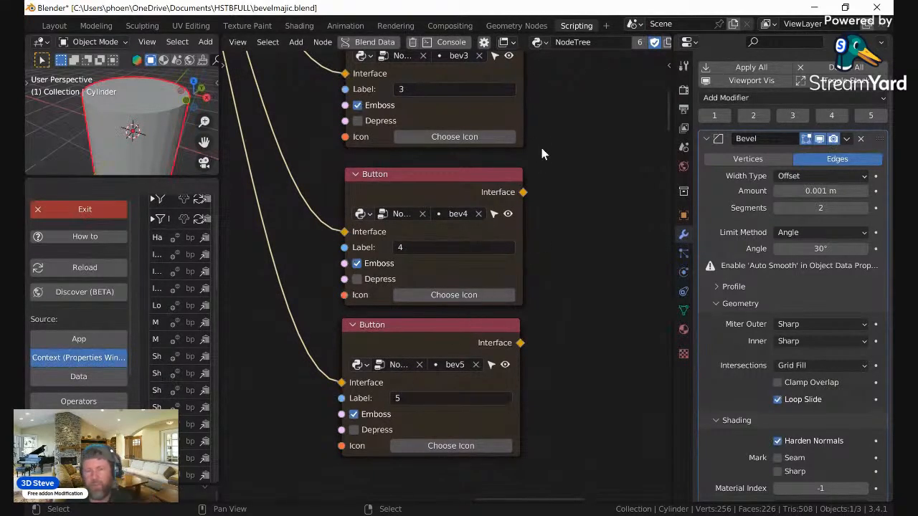
scroll(542, 147, down, 5)
drag(456, 346, 524, 139)
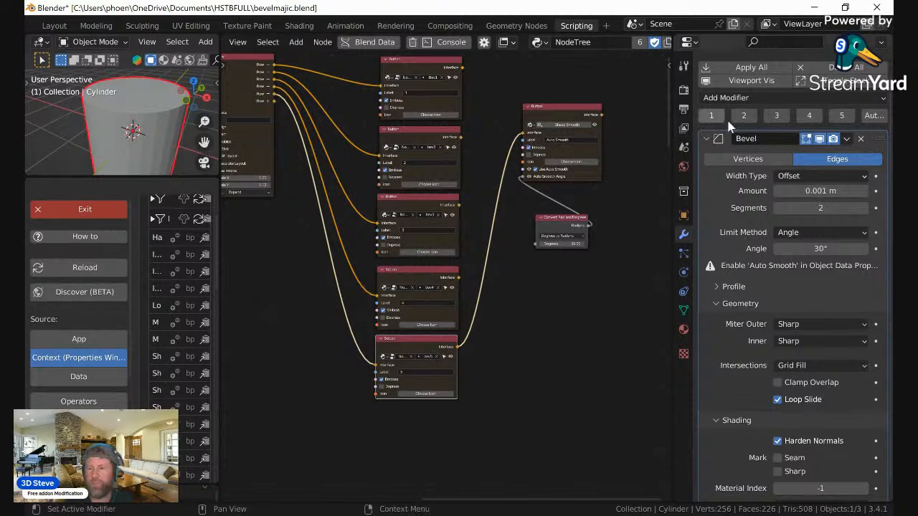
Step: Test bevel preset 5 and Auto Smooth on the cylinder and examine the bevelled rim up close
click(845, 116)
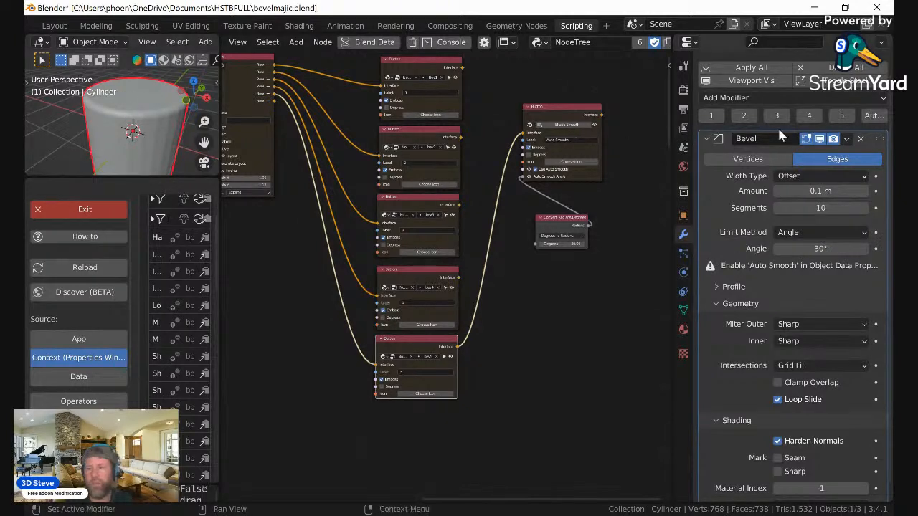
click(867, 117)
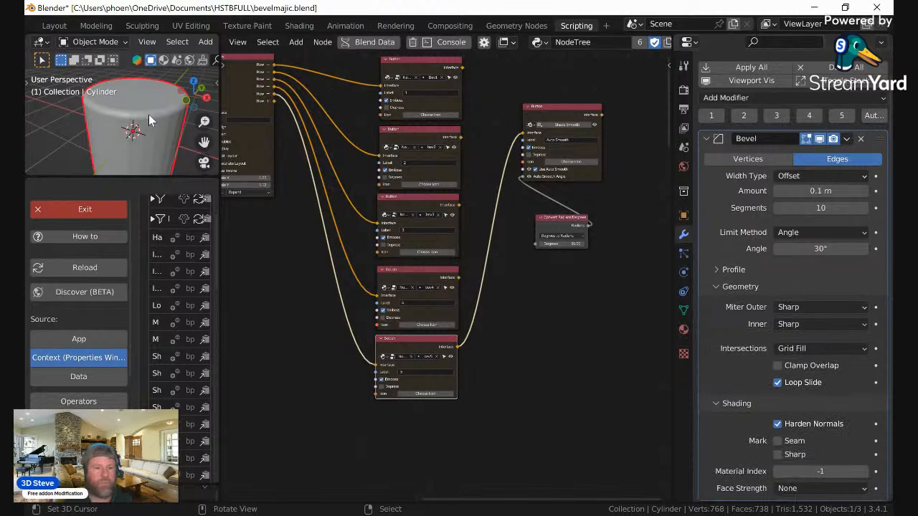
scroll(149, 120, up, 5)
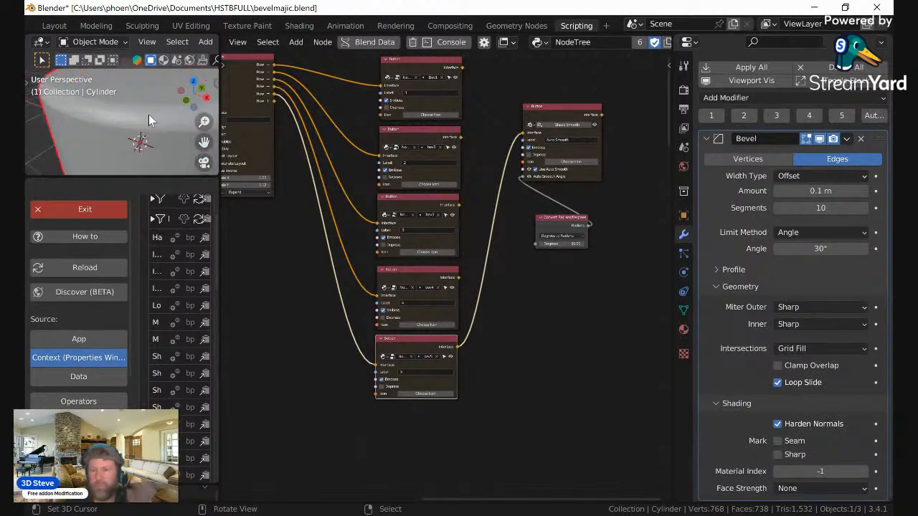
Step: Set the Integer node that drives Segments in the bev5 operator chain to 1
scroll(312, 339, down, 8)
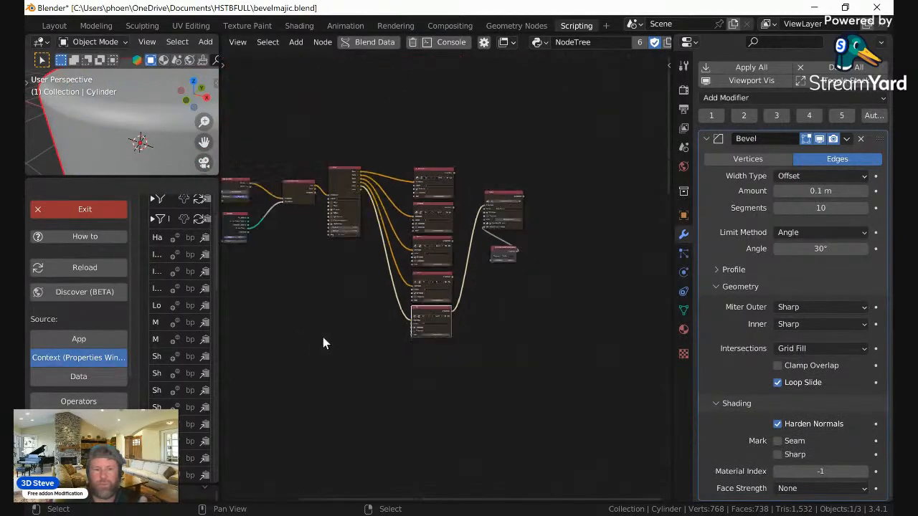
middle_drag(381, 382, 413, 475)
scroll(435, 428, up, 5)
middle_drag(443, 416, 458, 279)
scroll(459, 276, up, 7)
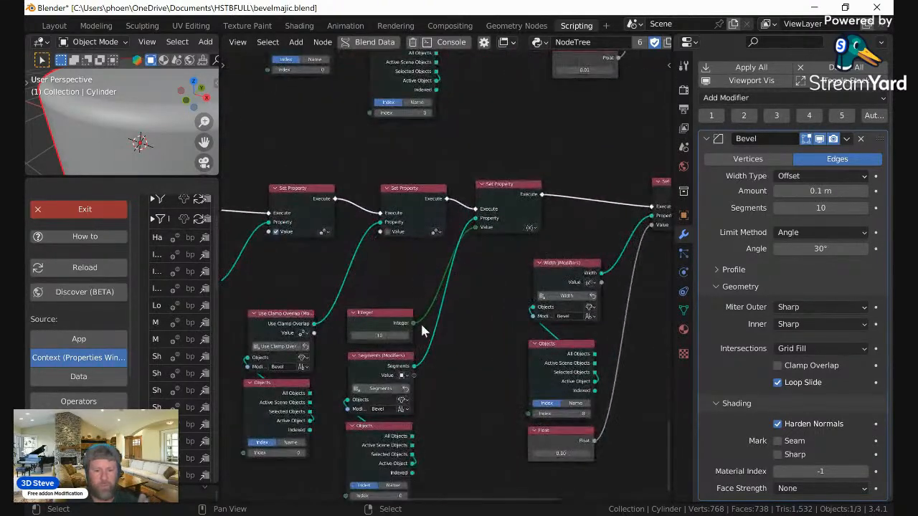
double_click(393, 336)
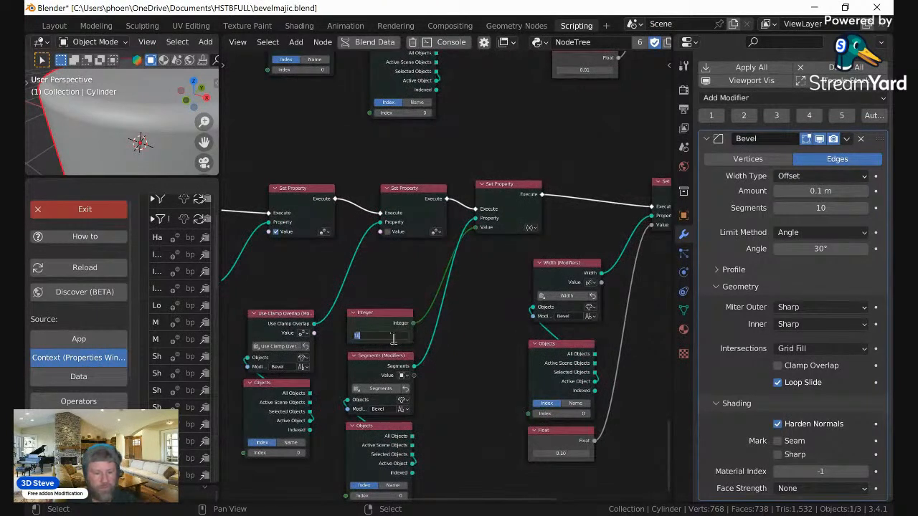
text(1)
key(Return)
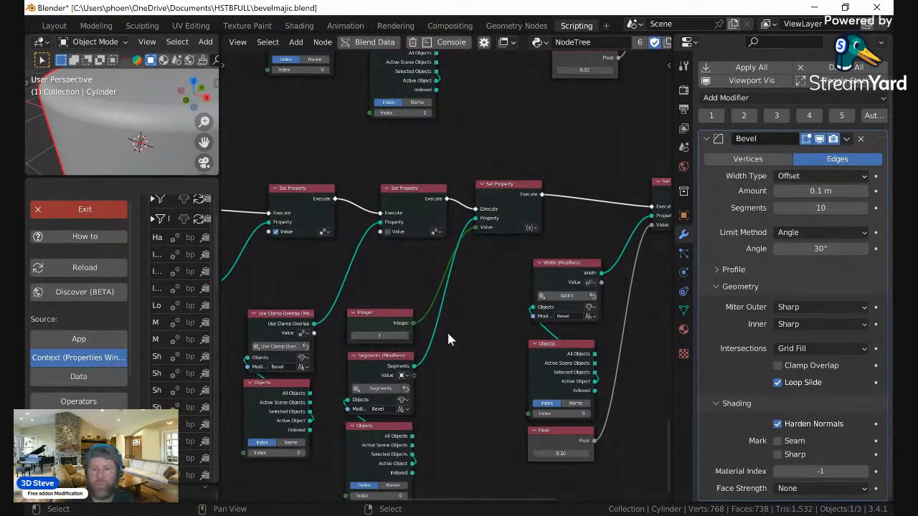
Step: Apply preset 5 to the cylinder, inspect it in an enlarged 3D viewport, and reduce the bevel Amount to 0.071 m
click(843, 115)
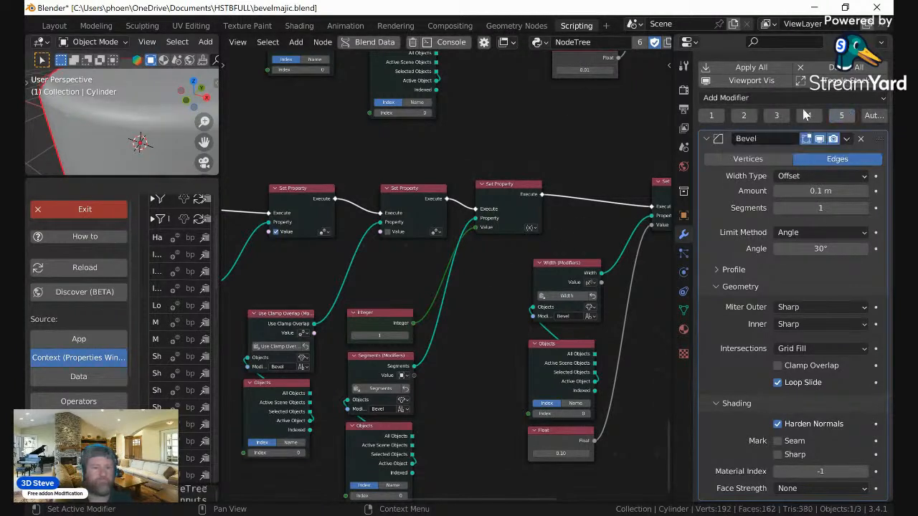
middle_drag(168, 108, 98, 167)
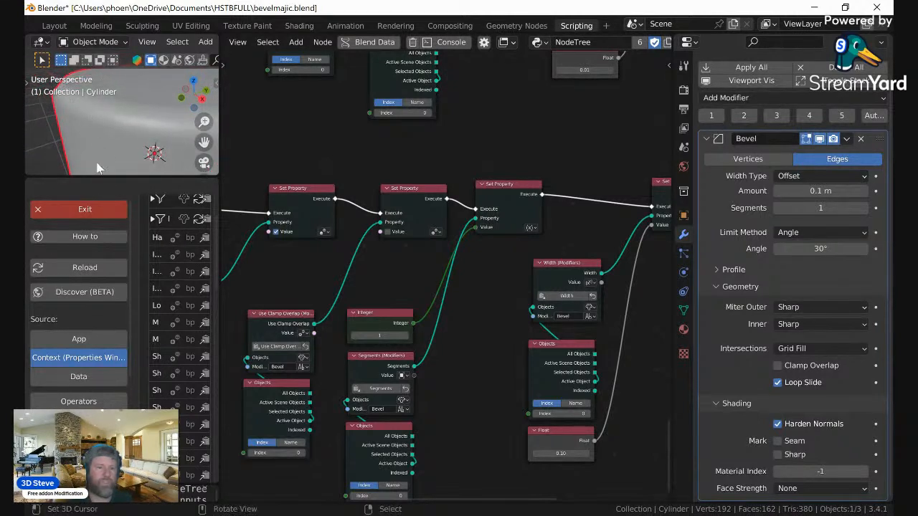
drag(99, 175, 98, 316)
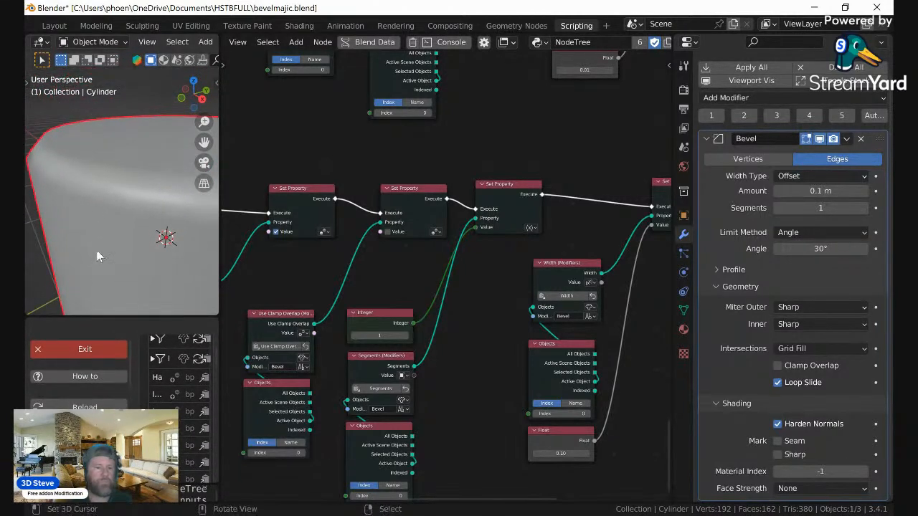
scroll(96, 247, down, 3)
middle_drag(99, 243, 140, 226)
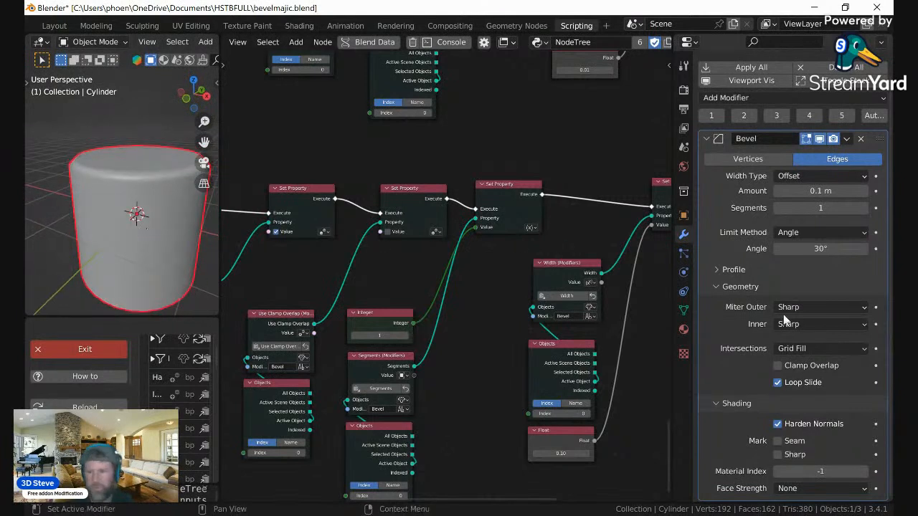
mouse_move(821, 191)
mouse_down()
mouse_move(803, 199)
mouse_move(872, 201)
mouse_move(813, 194)
mouse_up()
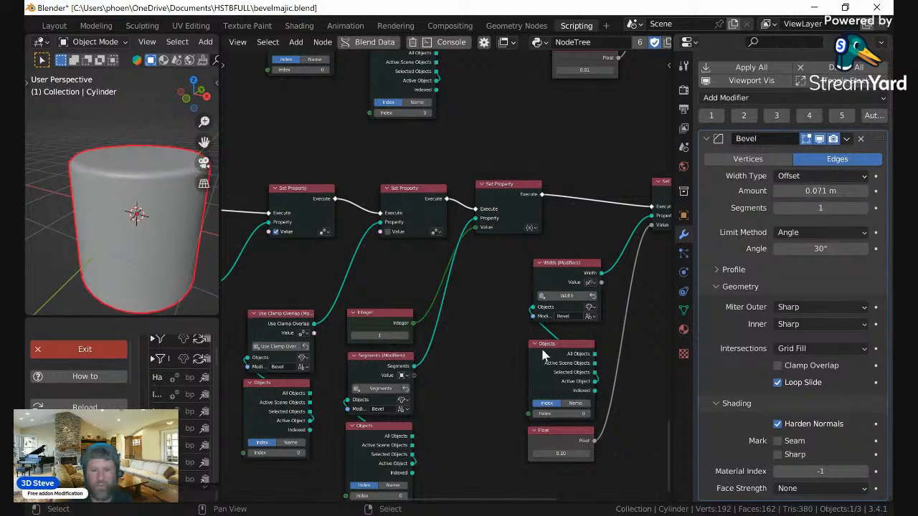
Step: Set the bev5 chain's Segments Integer node to 10 and reapply preset 5 to the cylinder
click(385, 334)
text(10)
key(Return)
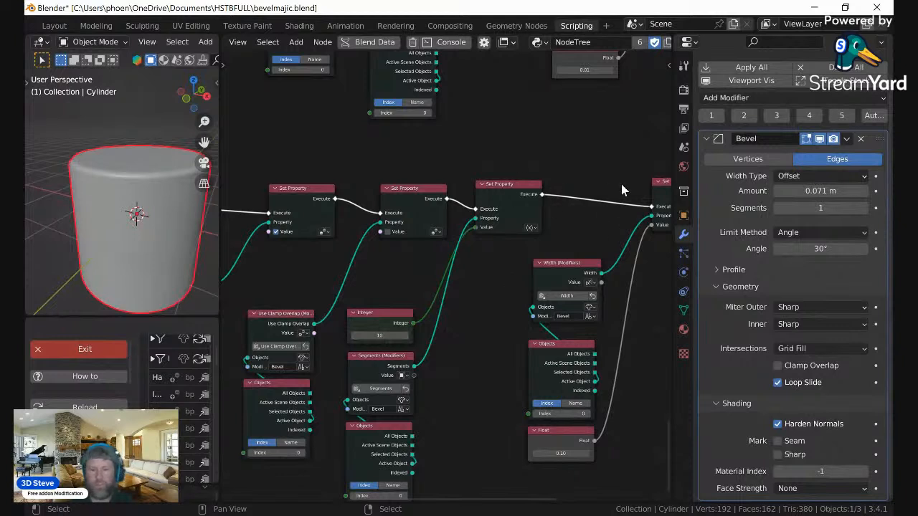
click(841, 117)
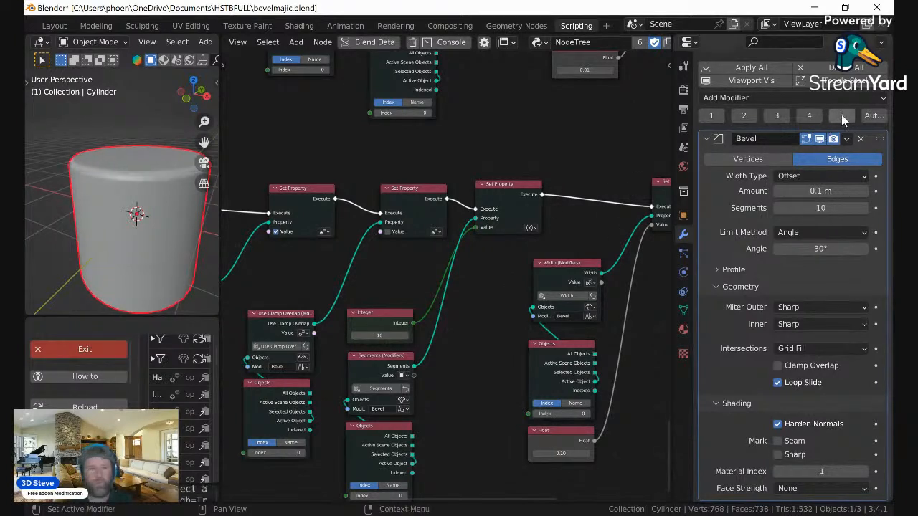
Step: Search the commands for "shade", apply Shade Flat to the cylinder and inspect its bevelled rim
middle_drag(149, 165, 151, 285)
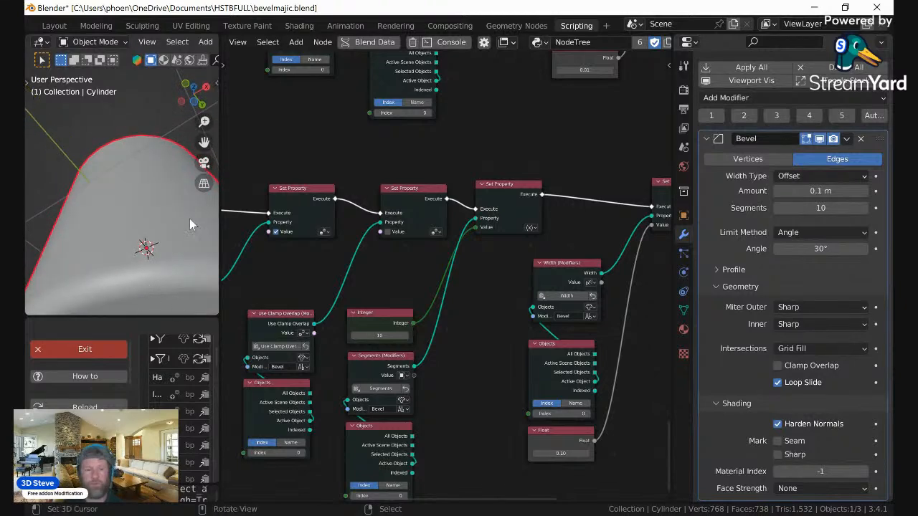
right_click(173, 210)
click(172, 212)
text(shade)
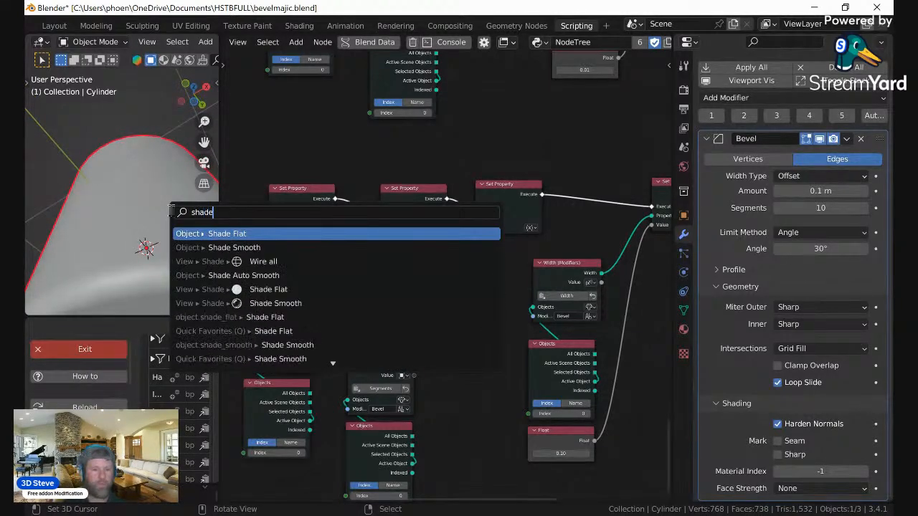
click(220, 237)
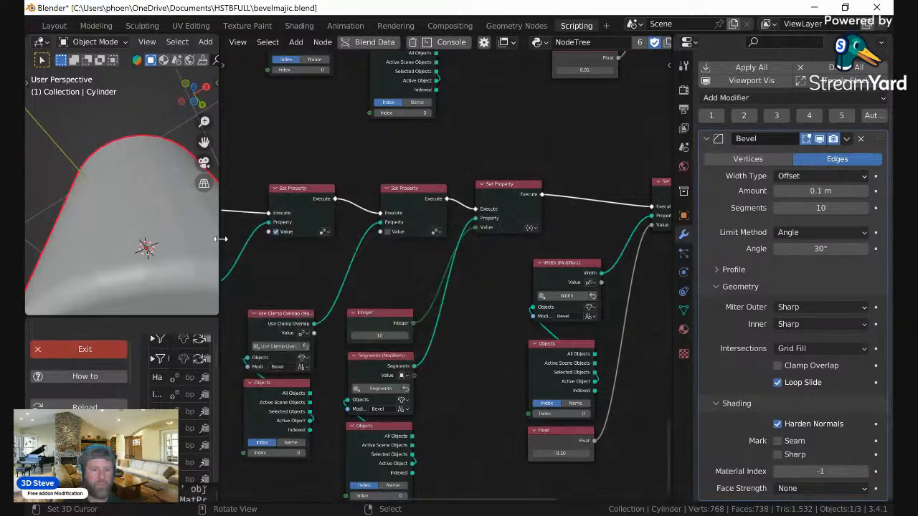
middle_drag(158, 193, 138, 115)
scroll(139, 115, up, 2)
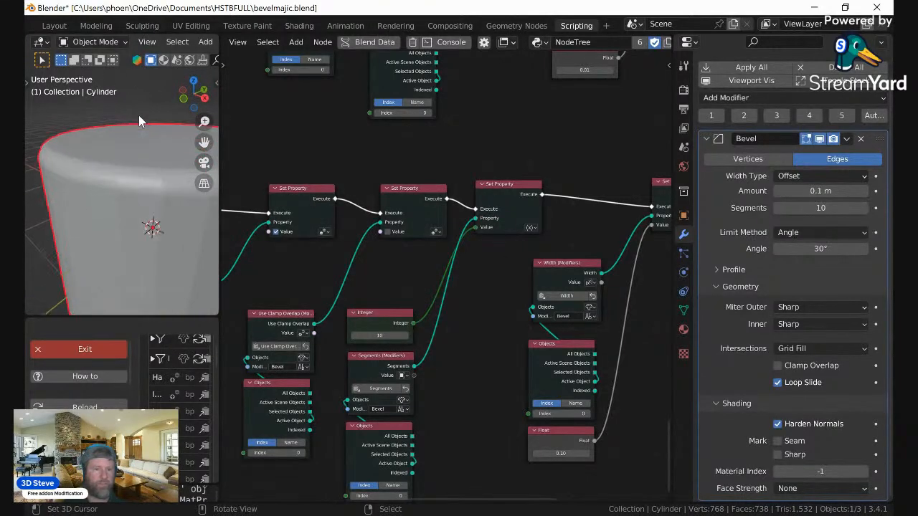
Step: In Edit Mode with edge selection, select the edge loop around the cylinder's upper rim, at the top of the side faces
key(Tab)
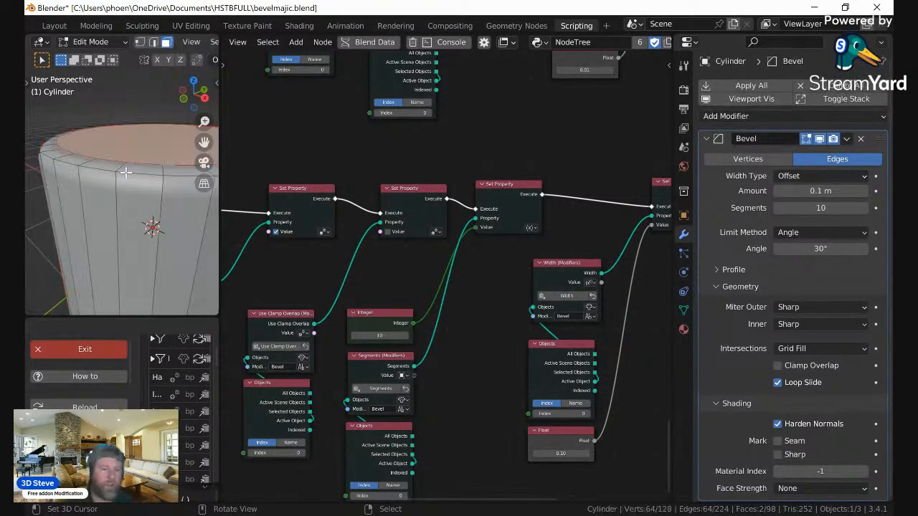
click(125, 172)
key(Tab)
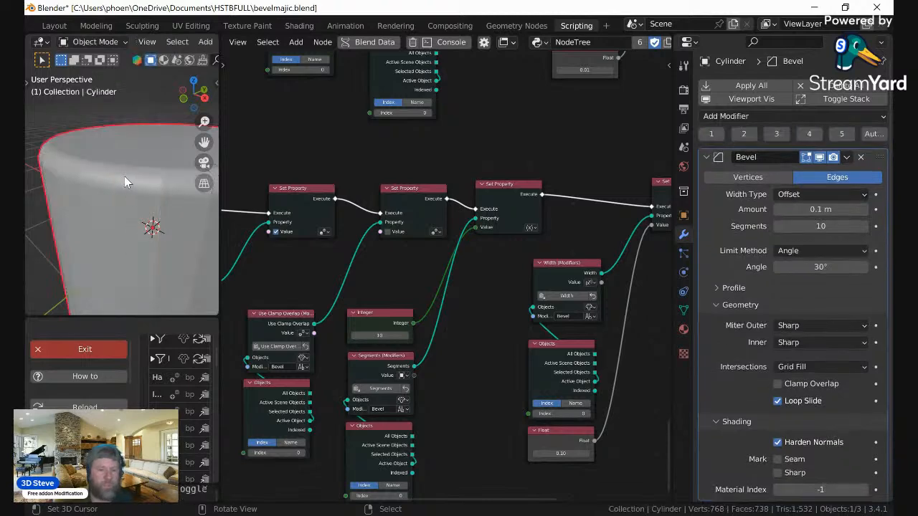
key(Tab)
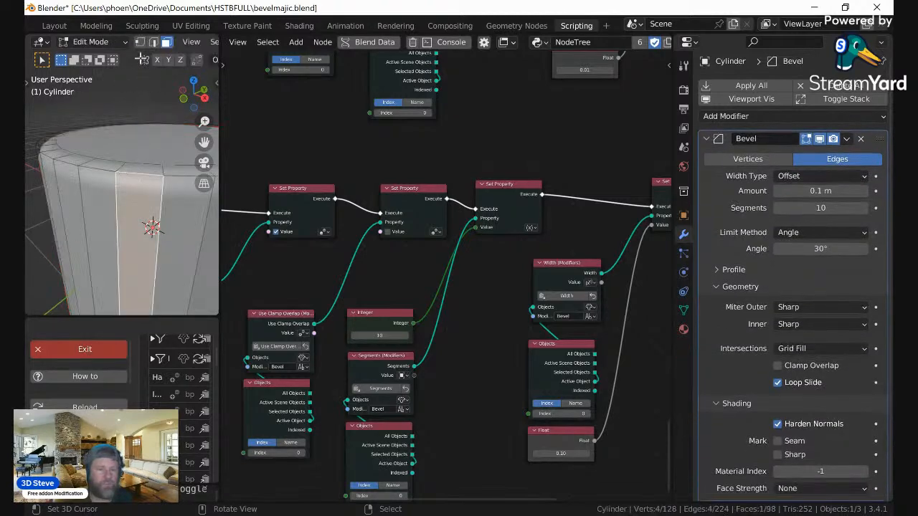
click(153, 42)
click(107, 170)
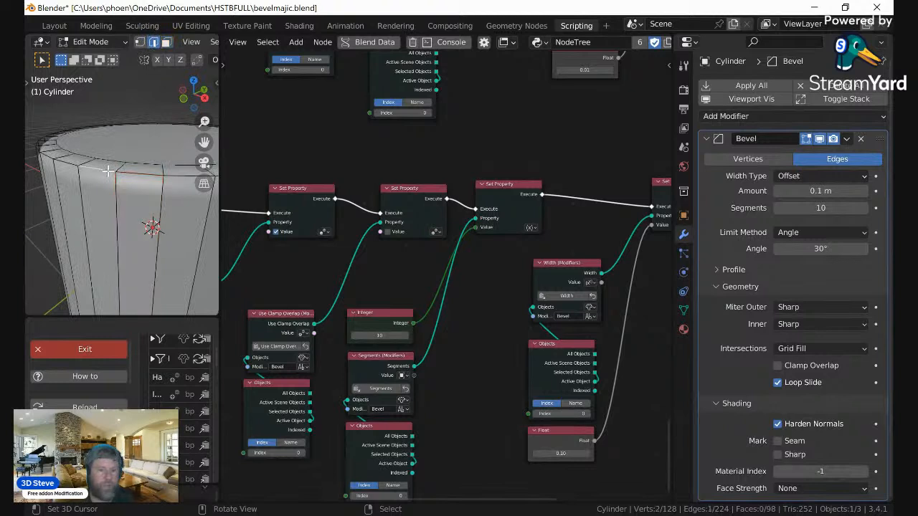
alt+click(108, 170)
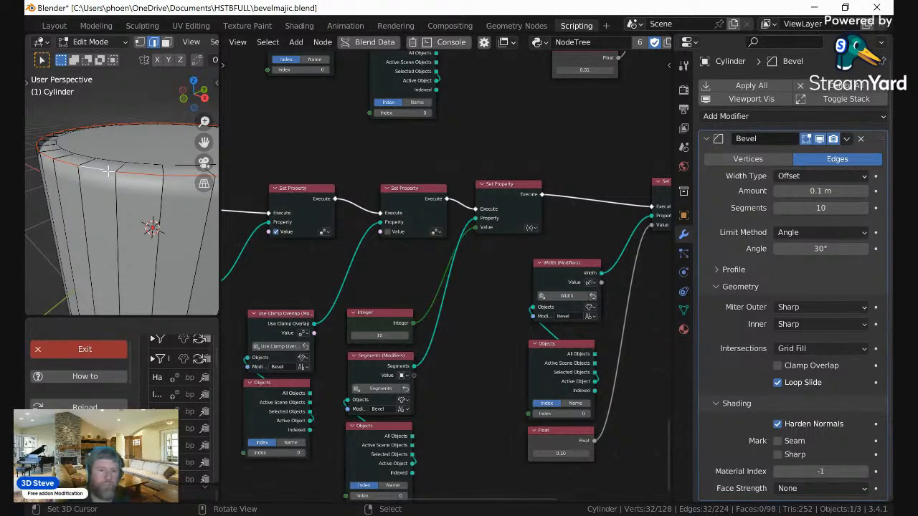
Step: Search the commands for "mark sh" and clear the search text
right_click(108, 171)
click(108, 170)
text(ma)
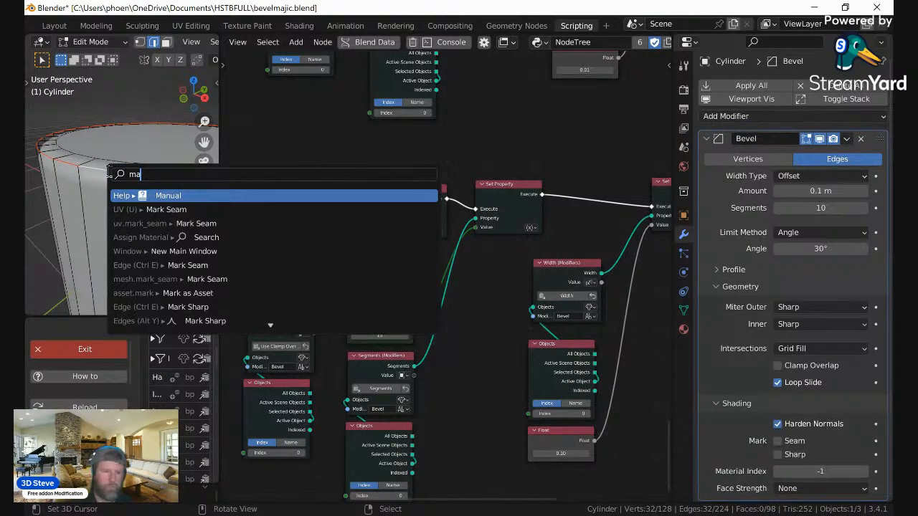
text(rk)
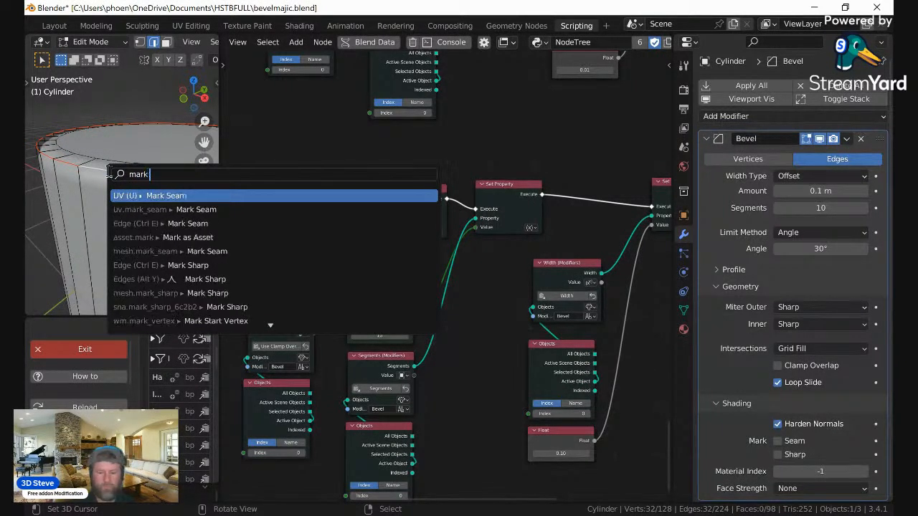
text( sh)
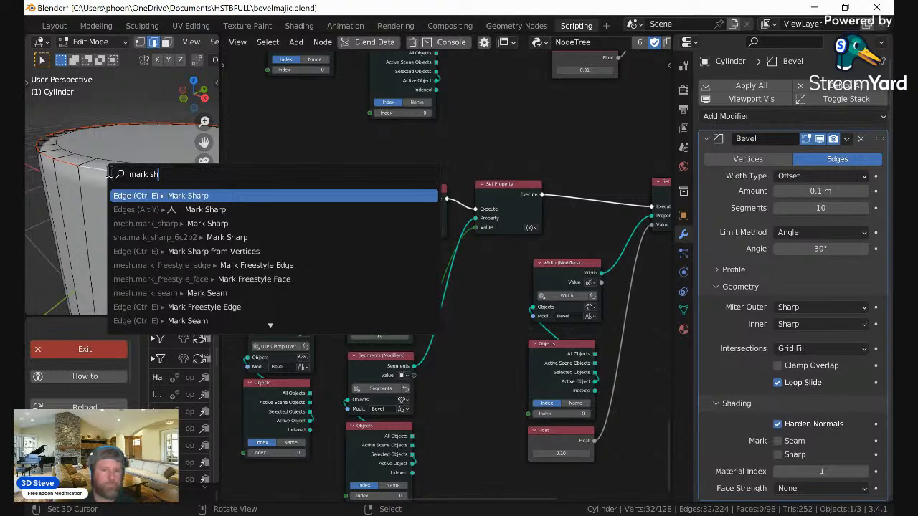
key(BackSpace)
key(BackSpace)
key(BackSpace)
key(BackSpace)
key(BackSpace)
key(BackSpace)
key(BackSpace)
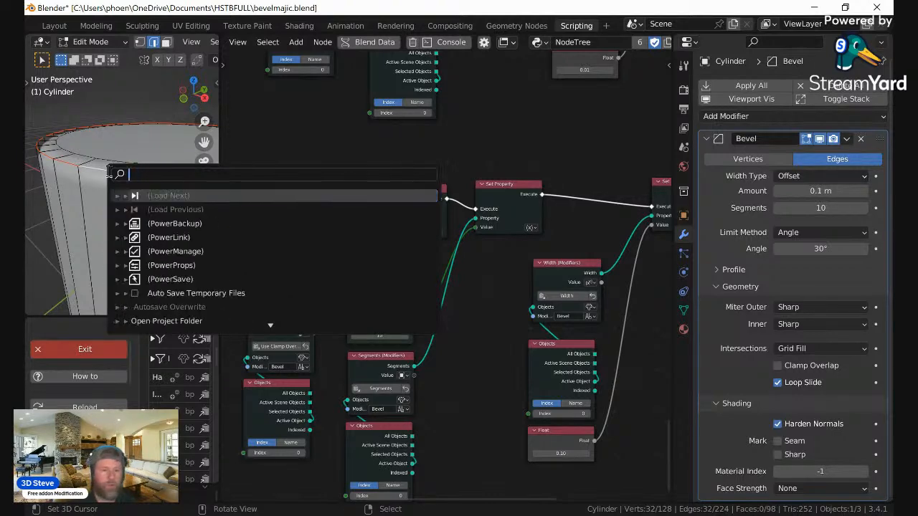
Step: Search the commands for "crease" and apply Edge Crease to the selected rim loop
text(crease)
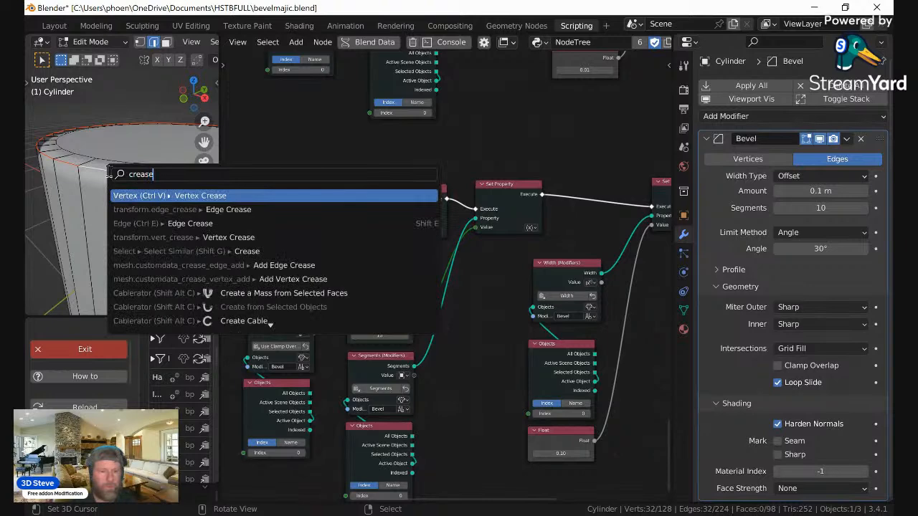
click(190, 223)
click(175, 210)
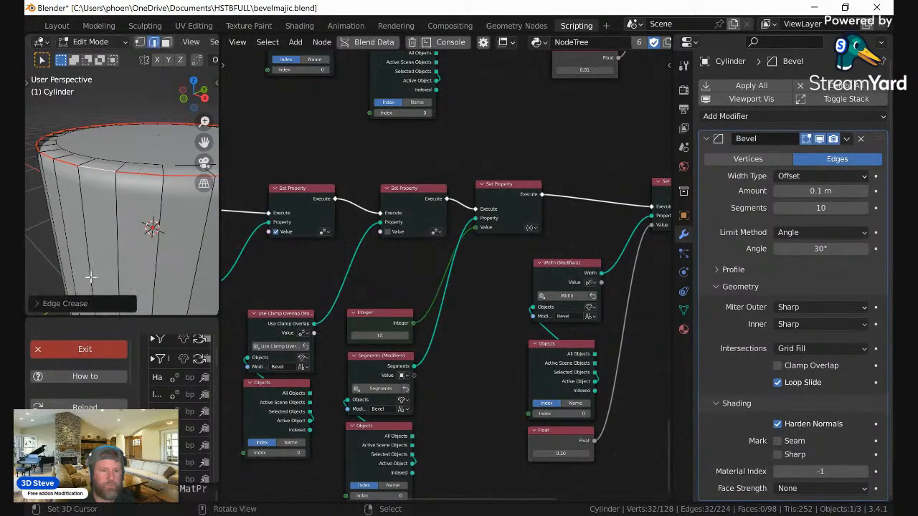
Step: Edge-slide the rim loop down the cylinder's side by about -0.075 and inspect the shading in Object Mode
key(g)
key(g)
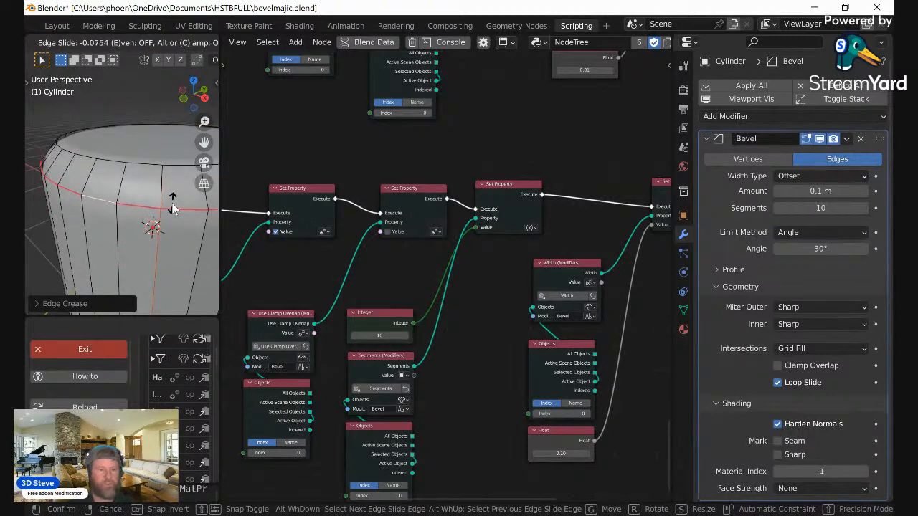
click(172, 204)
key(Tab)
mouse_move(148, 137)
middle_down()
mouse_move(117, 114)
mouse_move(79, 116)
mouse_move(146, 154)
mouse_move(134, 149)
middle_up()
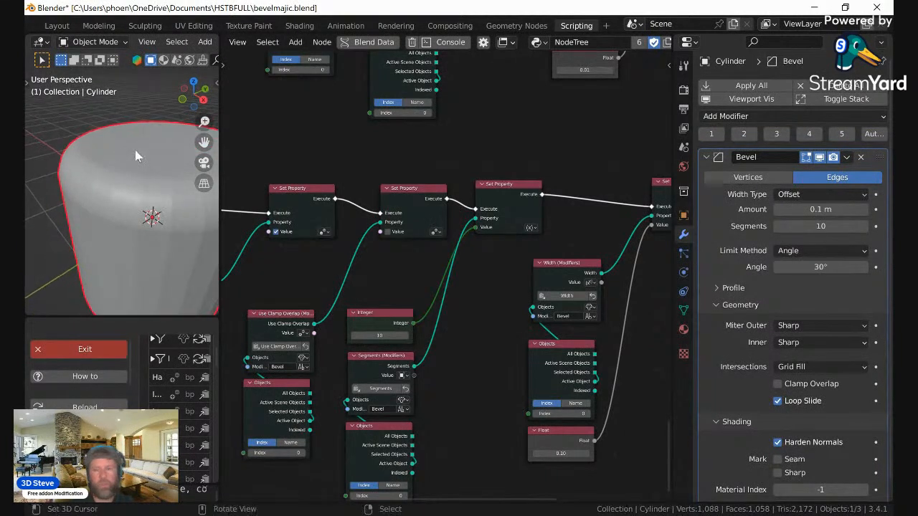
Step: Cut a new edge loop around the sloped band near the cylinder's top and scale it outward slightly
key(Tab)
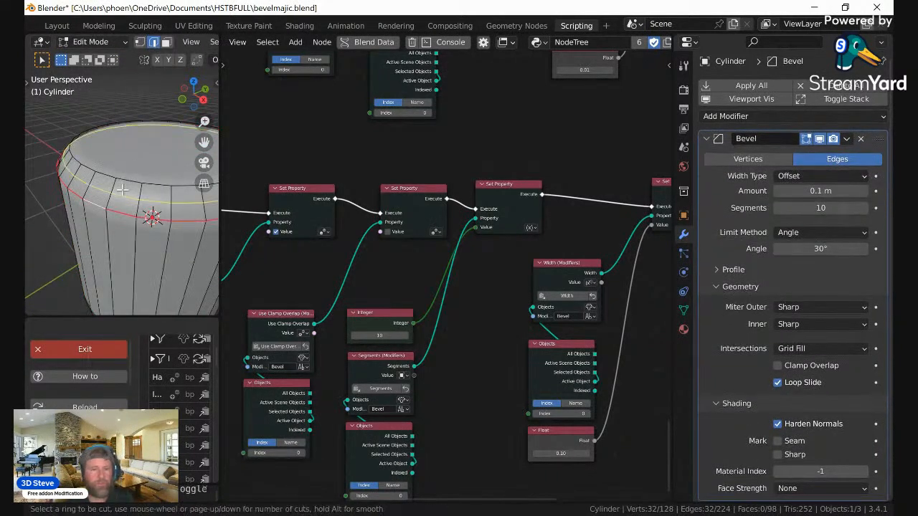
key(e)
key(s)
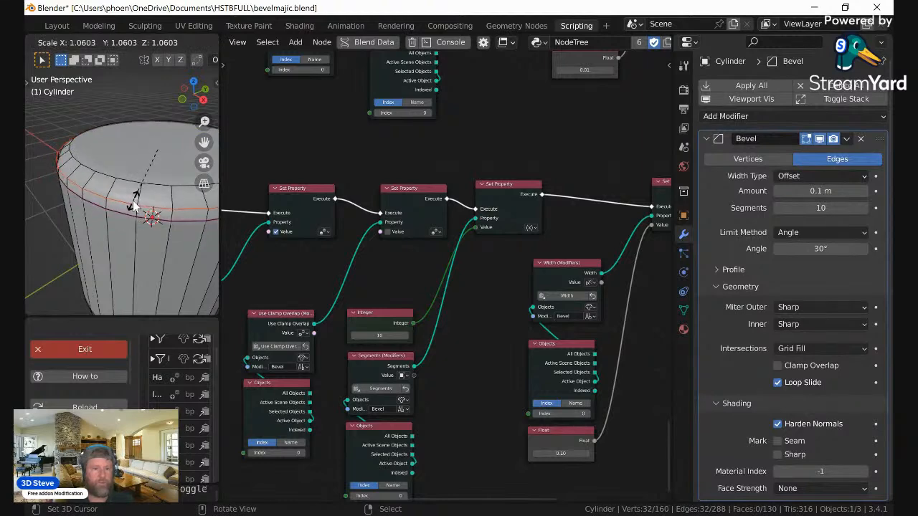
click(142, 169)
Step: Inspect the reshaped rim in Object Mode and apply bevel preset 3 to the cylinder
key(Tab)
middle_drag(136, 149, 146, 178)
key(Tab)
key(Tab)
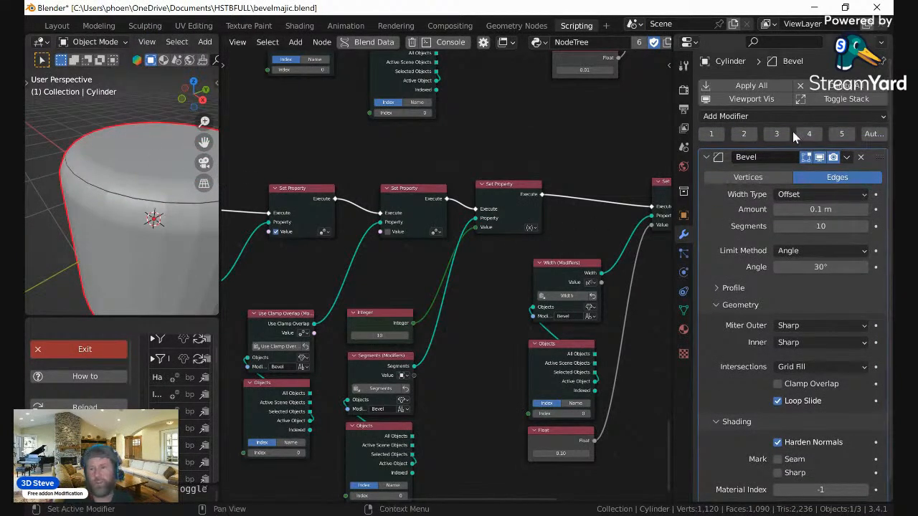
click(768, 134)
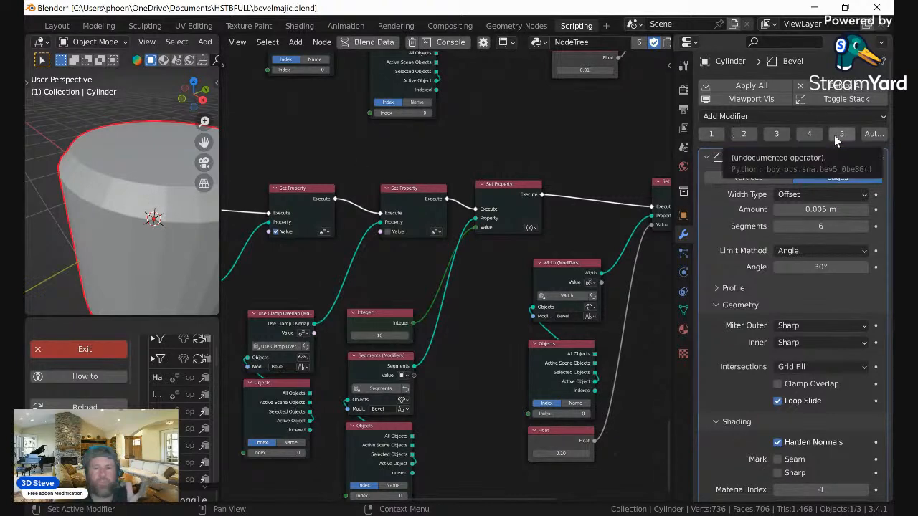
Step: Move the Auto Smooth button node and its Convert Radians/Degrees node farther away from the preset button nodes
scroll(520, 146, down, 5)
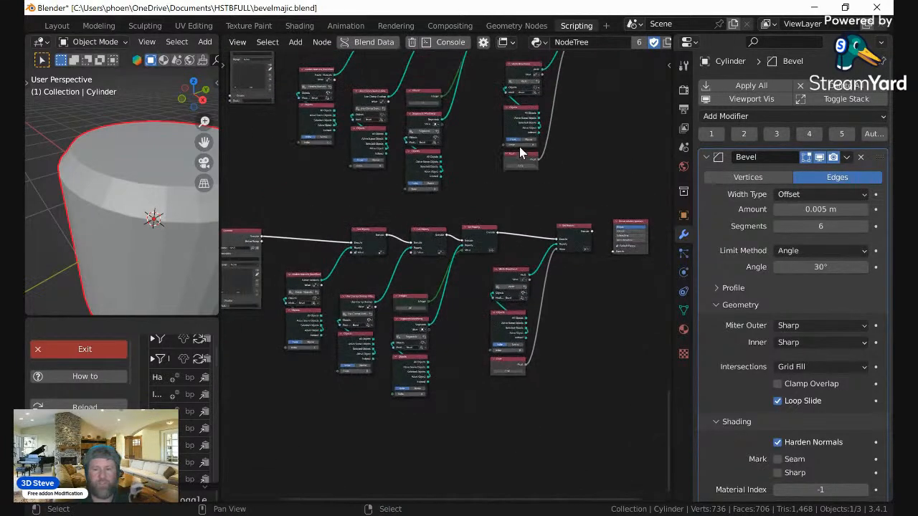
middle_drag(491, 134, 362, 152)
scroll(495, 237, up, 7)
scroll(486, 240, up, 1)
middle_drag(404, 318, 502, 149)
scroll(485, 199, up, 3)
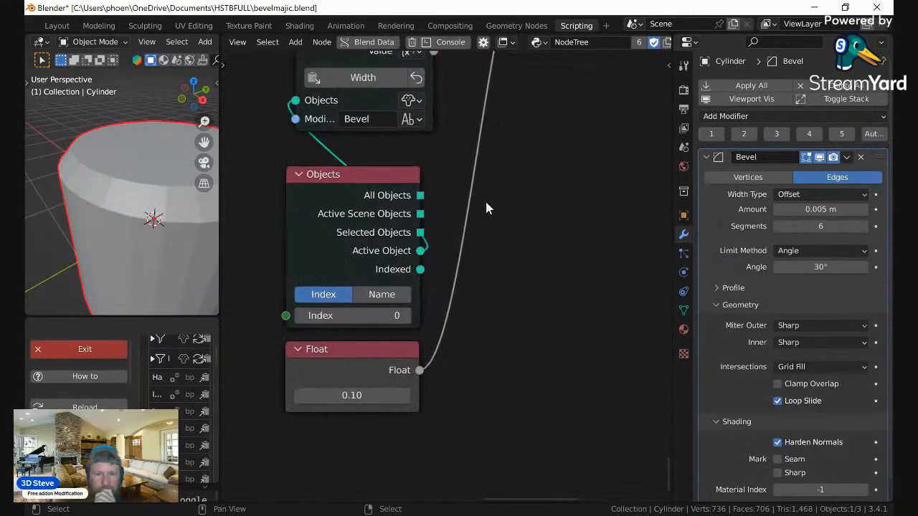
scroll(450, 153, down, 8)
middle_drag(517, 312, 493, 133)
scroll(500, 290, up, 5)
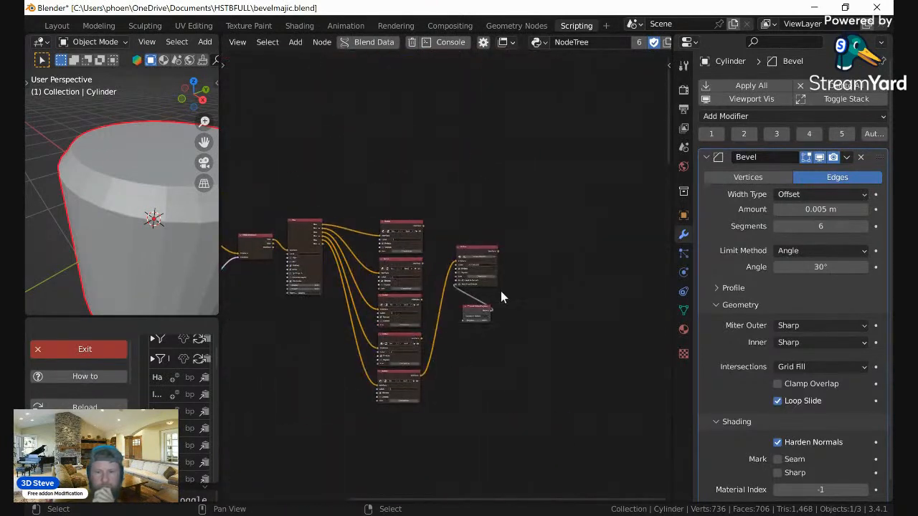
drag(552, 361, 436, 191)
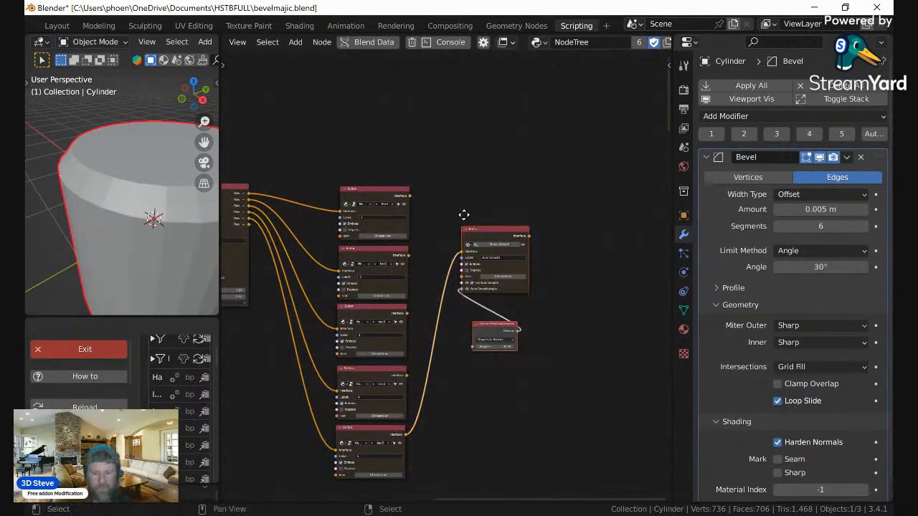
key(g)
click(562, 225)
click(518, 236)
Step: Search for and add a Separator node on the link between the bev5 button and the Auto Smooth button
key(shift+a)
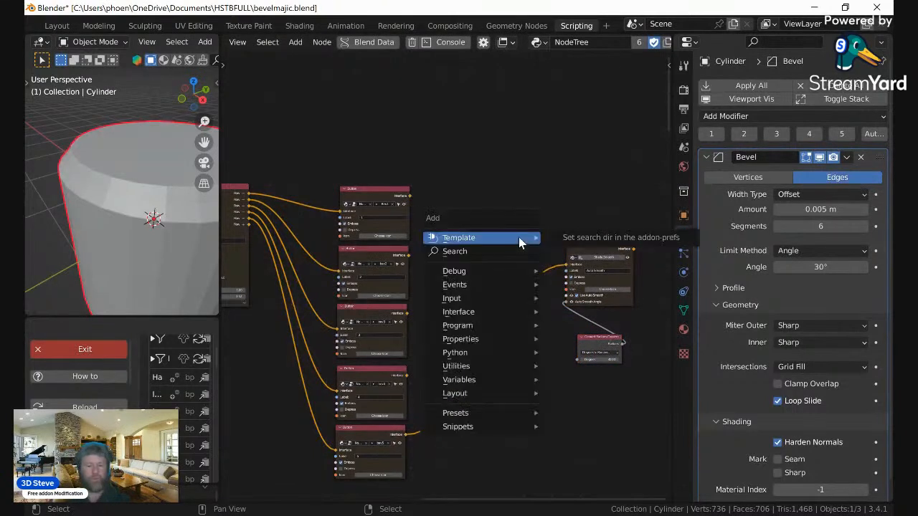
text(sseper)
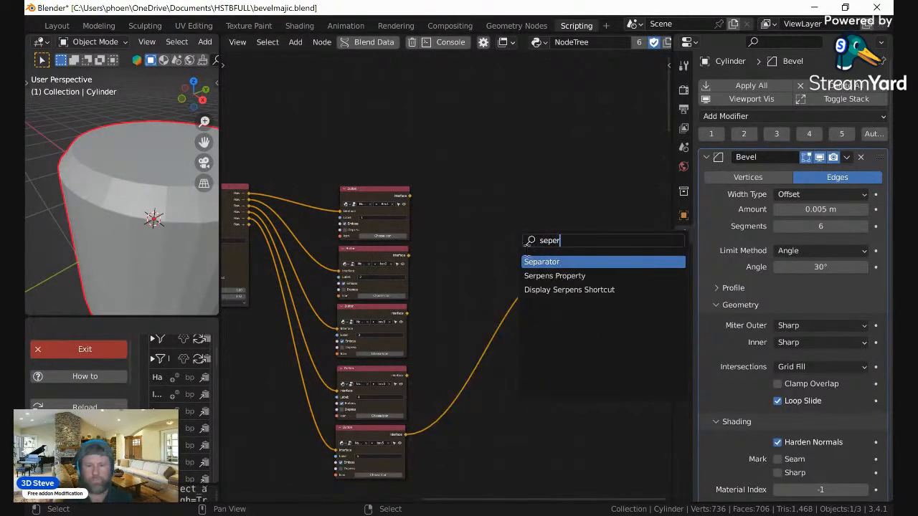
click(538, 262)
click(473, 325)
middle_drag(460, 312, 348, 263)
Step: Lower the Separator node's Factor to about -0.08
scroll(426, 287, up, 8)
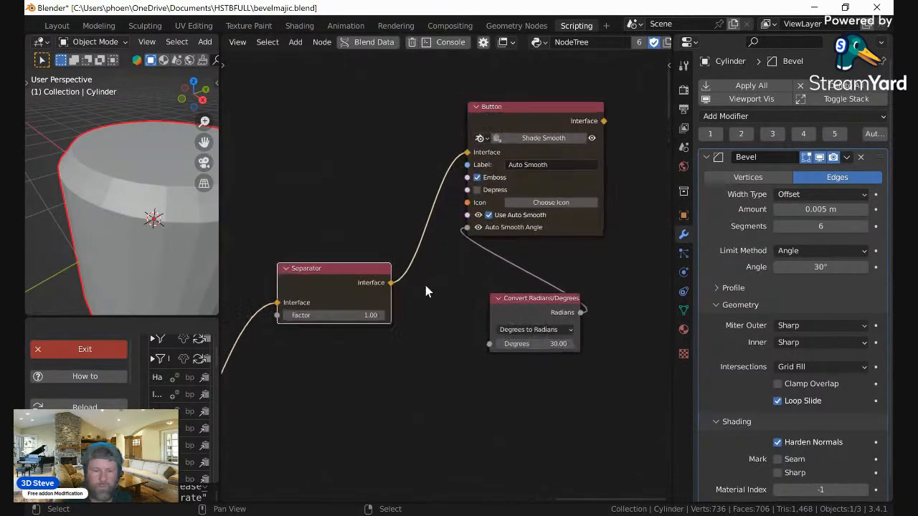
key(KP_Decimal)
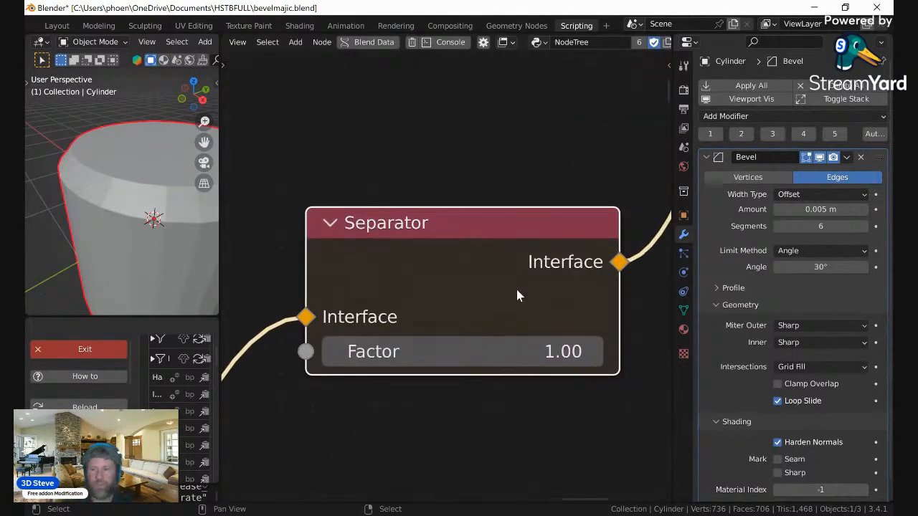
mouse_move(493, 351)
mouse_down()
mouse_move(466, 351)
mouse_move(625, 367)
mouse_move(531, 351)
mouse_move(428, 357)
mouse_move(481, 356)
mouse_up()
scroll(572, 216, down, 4)
Step: Cut the Separator's links, delete the node and reconnect the bev5 button's Interface output to the Auto Smooth button
mouse_move(476, 159)
ctrl+right_down()
mouse_move(304, 369)
mouse_move(334, 205)
ctrl+right_up()
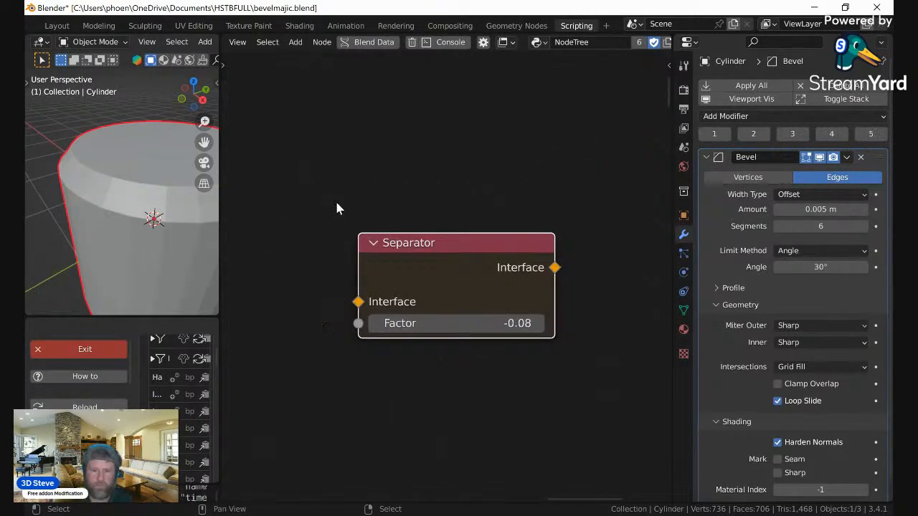
scroll(449, 219, down, 3)
key(x)
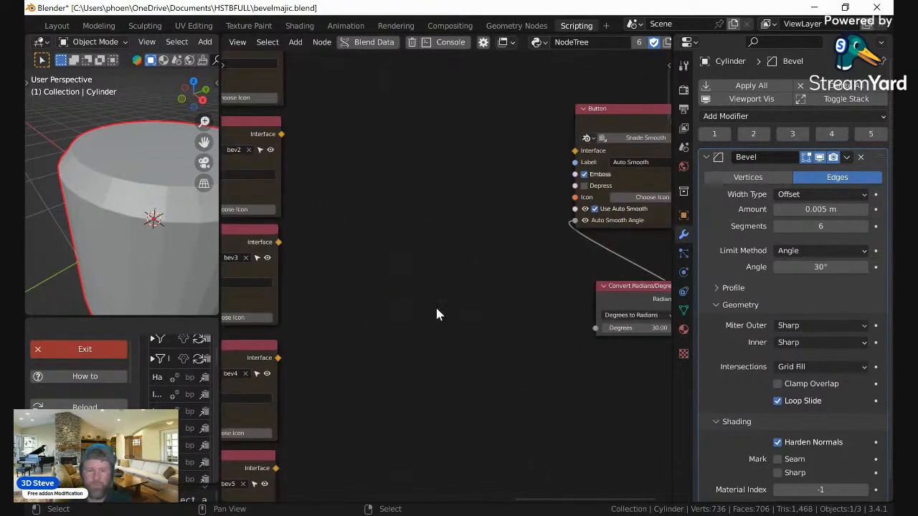
scroll(358, 395, down, 3)
drag(342, 394, 529, 197)
Step: Enable Align on the Row node that feeds the five preset buttons
scroll(351, 210, down, 1)
middle_drag(353, 228, 547, 230)
scroll(465, 171, up, 2)
middle_drag(408, 206, 478, 267)
scroll(398, 211, up, 3)
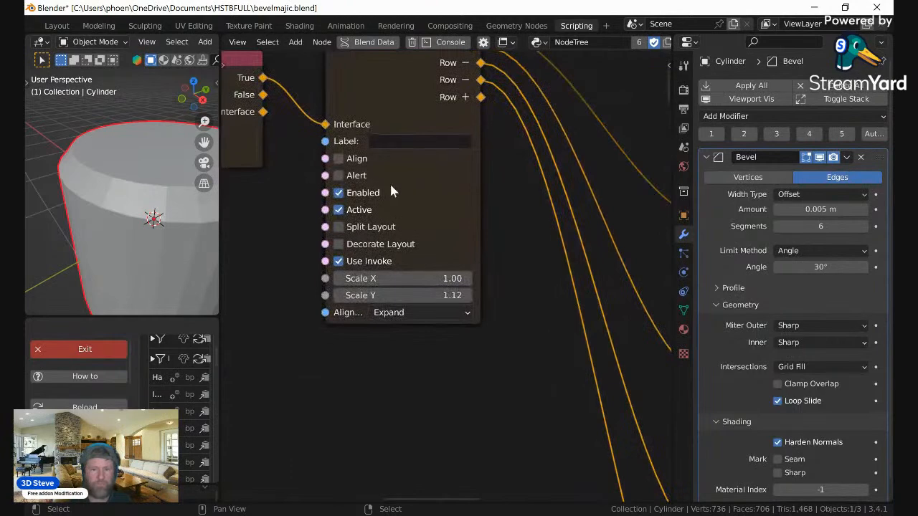
middle_drag(397, 211, 436, 287)
scroll(430, 287, up, 2)
scroll(430, 287, up, 1)
click(340, 261)
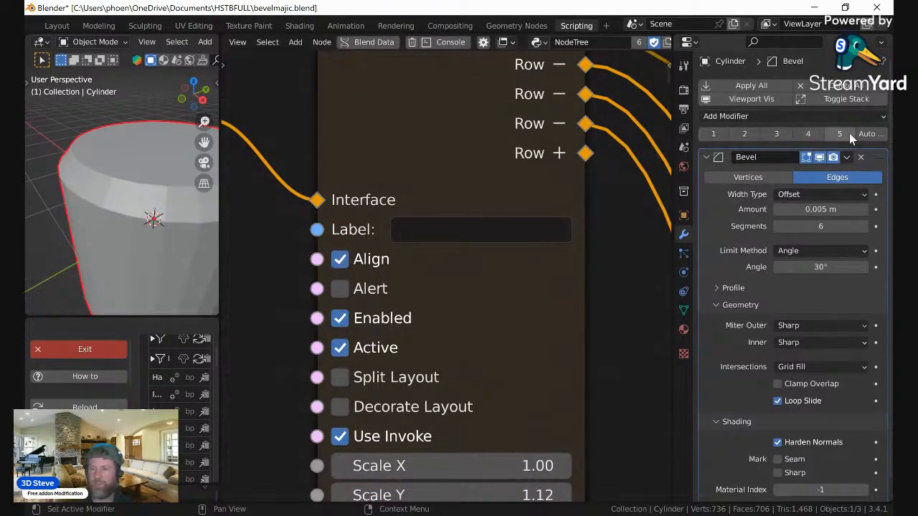
Step: Try the Row node's Split Layout and Decorate Layout options and switch both off again
click(340, 377)
click(339, 407)
click(343, 405)
click(344, 378)
Step: Set the Row node's Label to "."
scroll(360, 336, down, 3)
middle_drag(357, 318, 366, 373)
click(498, 301)
text(.)
key(Return)
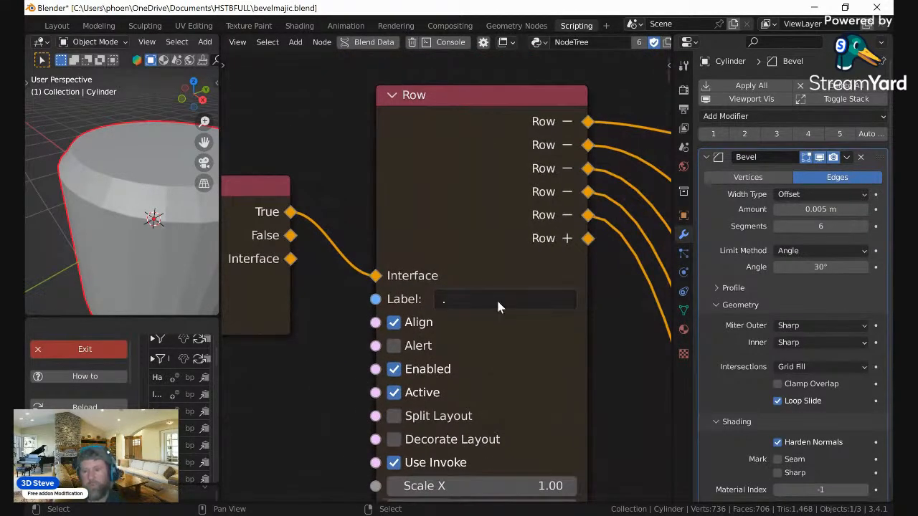
Step: Choose the F1 key icon for the Bev1 button node labelled 1
scroll(498, 265, down, 1)
middle_drag(497, 265, 270, 249)
middle_drag(580, 246, 441, 267)
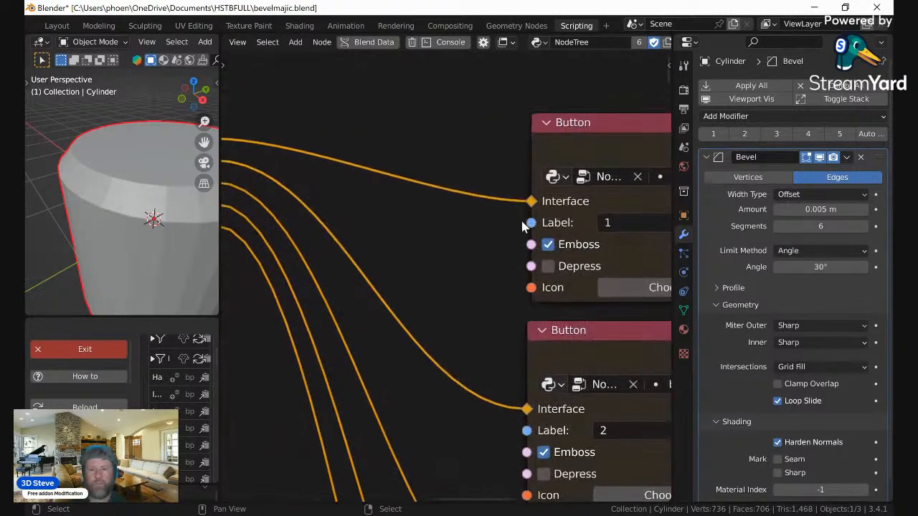
middle_drag(536, 230, 288, 233)
scroll(459, 282, up, 3)
click(413, 301)
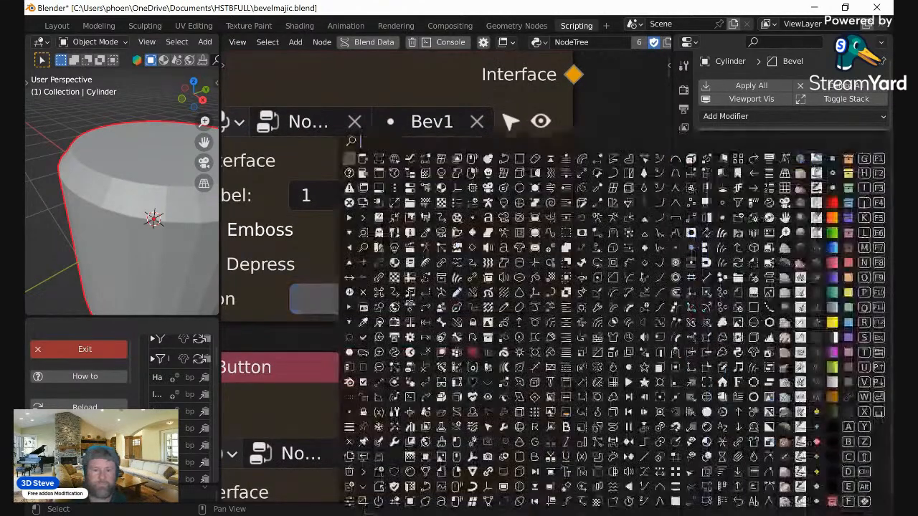
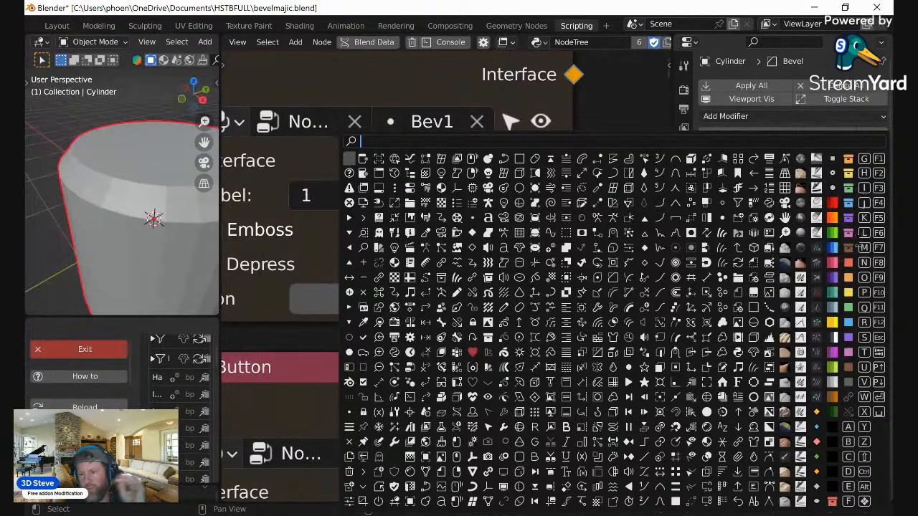
click(879, 160)
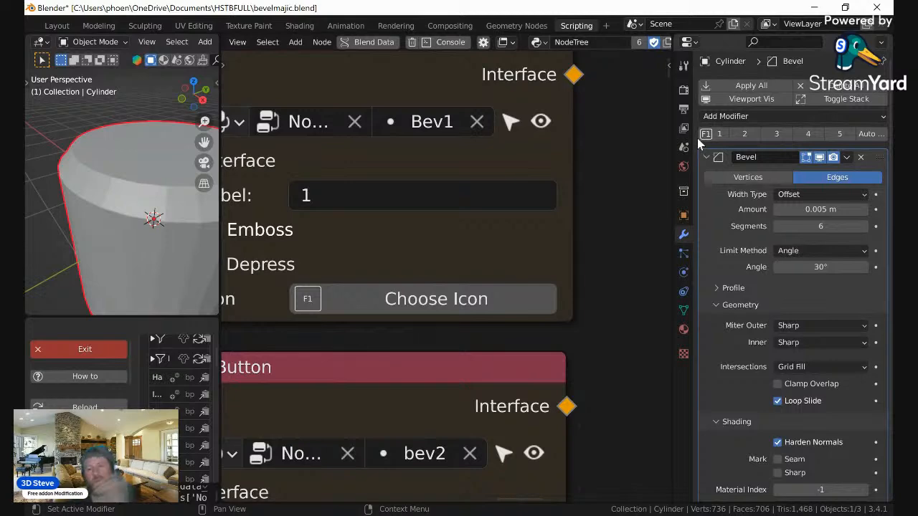
Step: Assign the bevel icon to the Bev1 button node and the solid right-pointing triangle icon to the bev2 button node
click(437, 299)
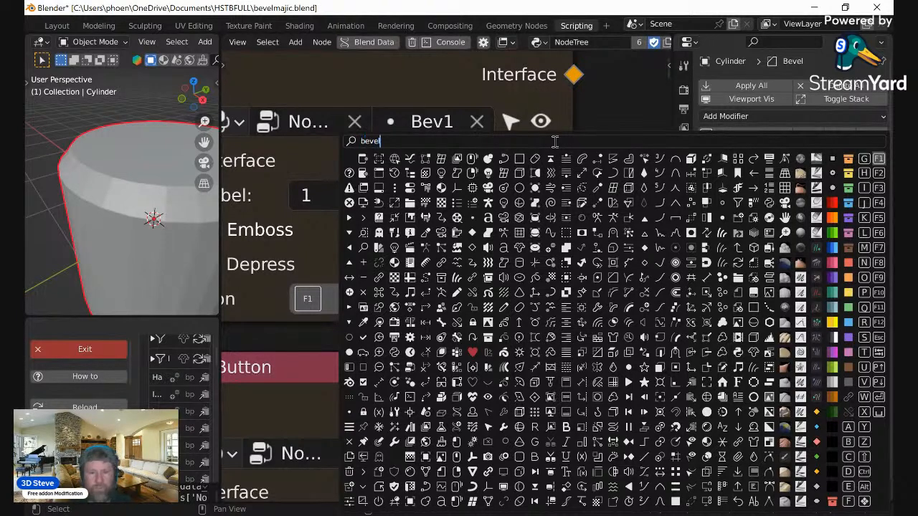
key(Return)
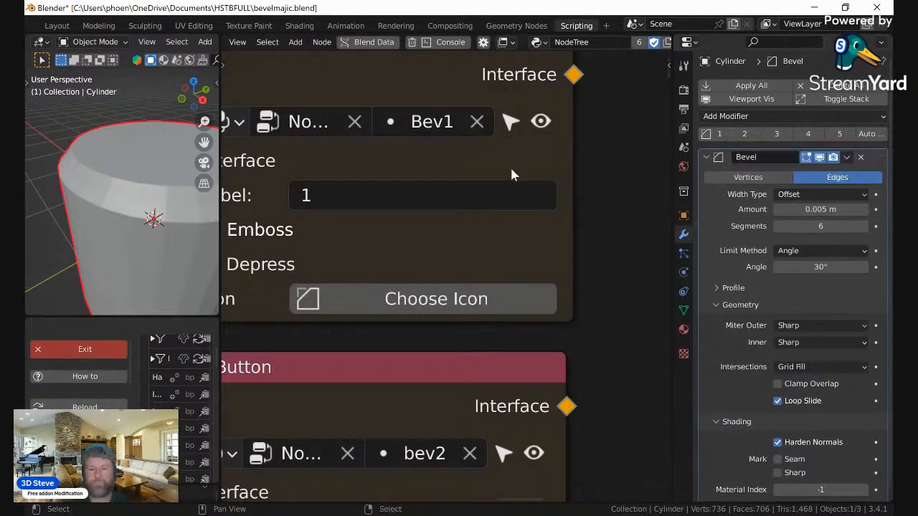
scroll(432, 271, down, 7)
middle_drag(440, 287, 454, 124)
scroll(474, 277, up, 2)
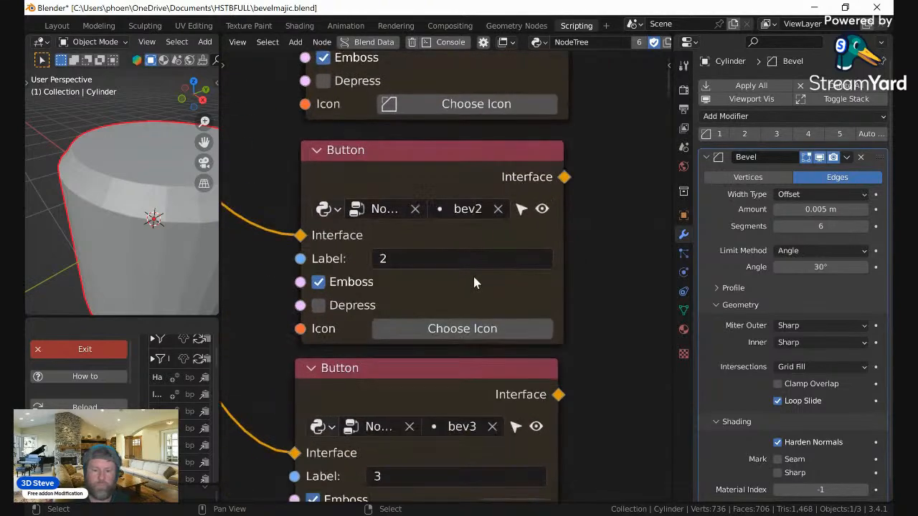
middle_drag(475, 315, 467, 219)
scroll(466, 225, up, 2)
click(421, 218)
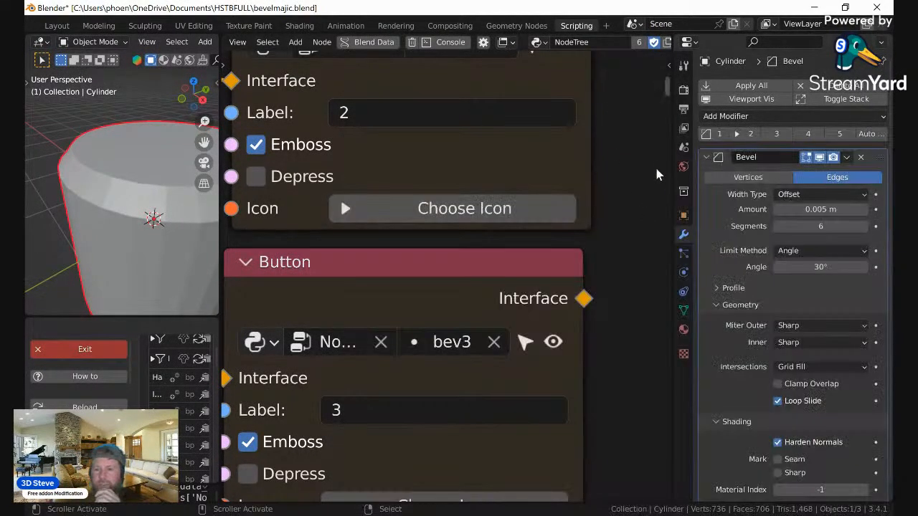
Step: Assign the solid right-pointing triangle icon to the bev4 button node
key(ctrl+s)
scroll(541, 289, down, 1)
scroll(555, 248, down, 1)
middle_drag(555, 248, 582, 0)
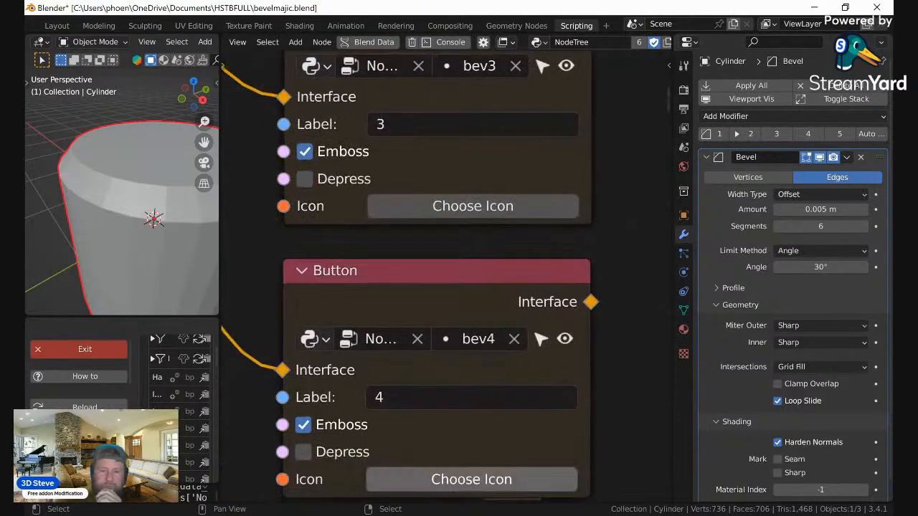
middle_drag(460, 409, 466, 256)
scroll(466, 258, up, 1)
click(470, 364)
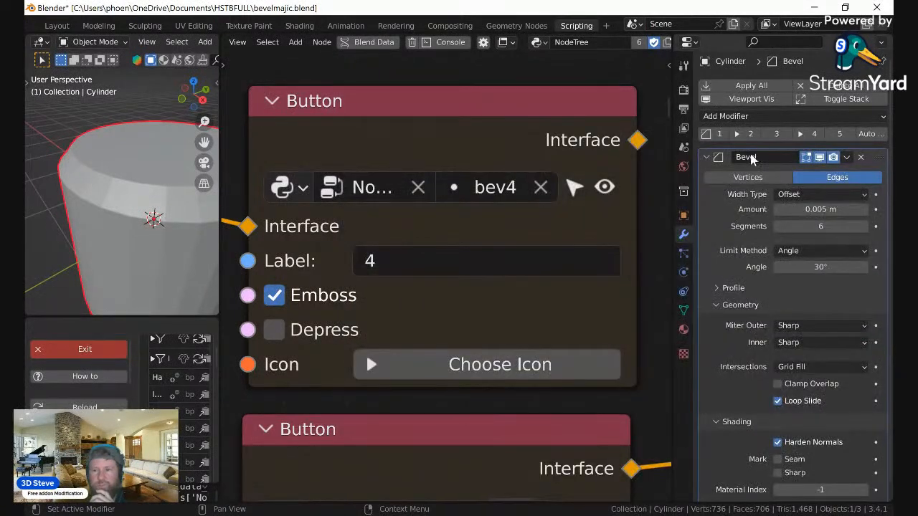
Step: Give the bev5 button node the solid triangle icon, then replace it with the open right-pointing chevron icon
scroll(475, 237, down, 1)
middle_drag(476, 230, 487, 1)
click(475, 425)
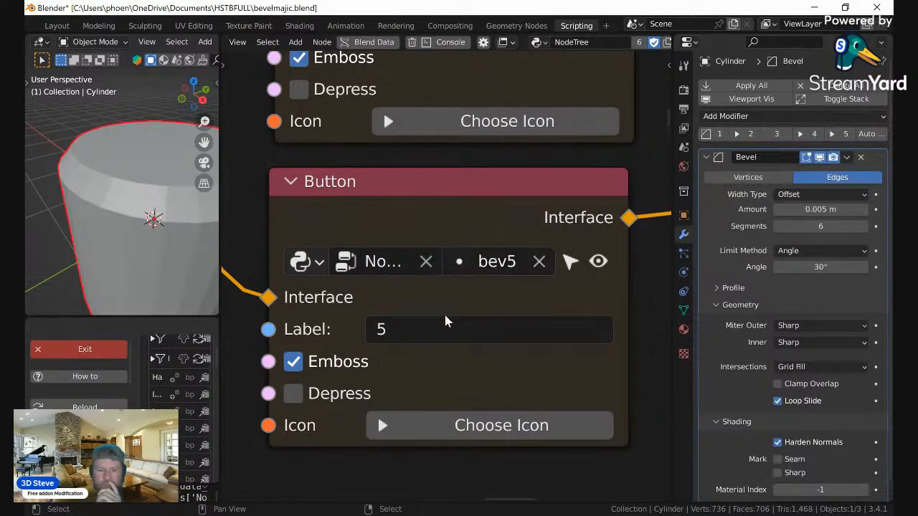
click(442, 424)
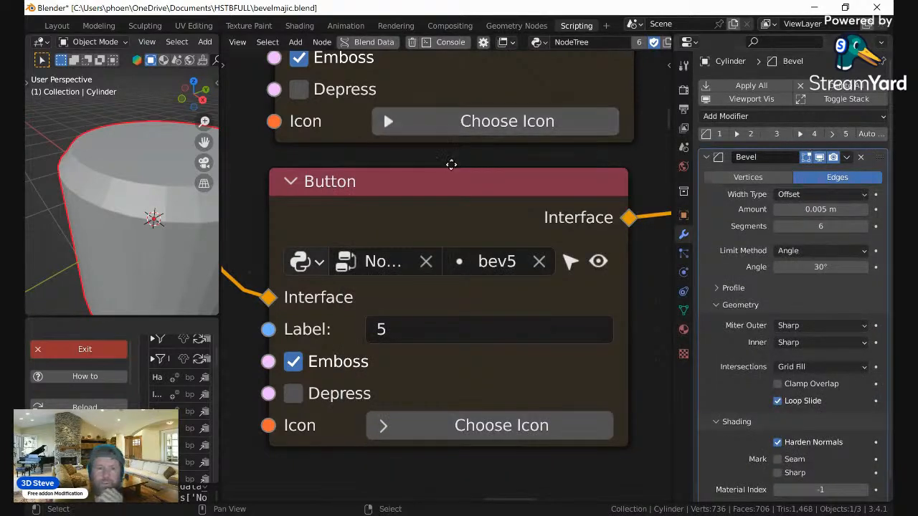
Step: Assign the solid right-pointing triangle icon to the bev3 button node
middle_drag(451, 164, 469, 358)
middle_drag(501, 125, 486, 307)
click(475, 176)
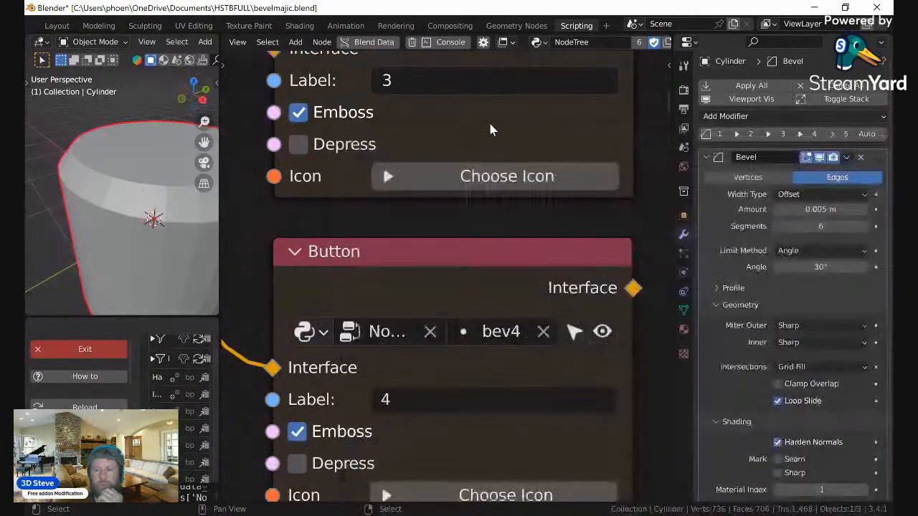
Step: Enable Alert on the Row node that feeds the five bevel preset buttons
scroll(477, 123, down, 2)
middle_drag(369, 117, 436, 213)
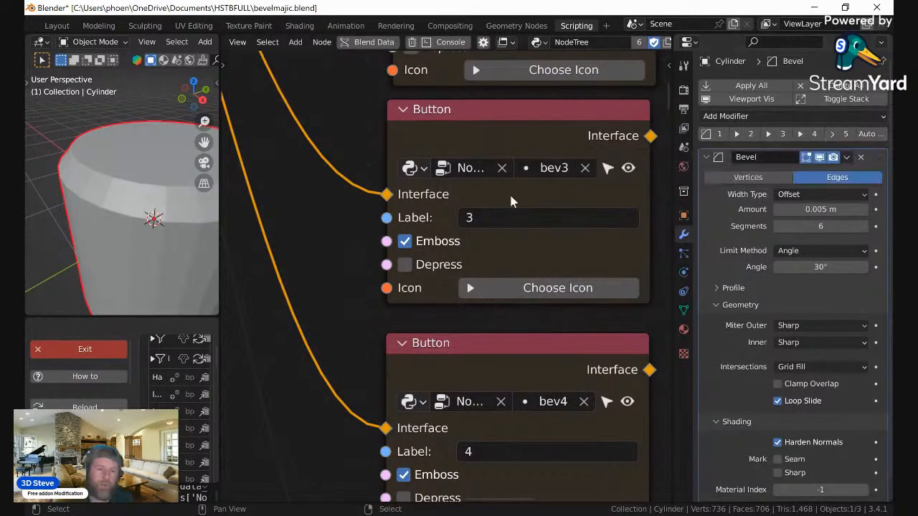
scroll(391, 223, down, 4)
middle_drag(403, 262, 497, 352)
middle_drag(392, 236, 563, 446)
middle_drag(461, 374, 497, 314)
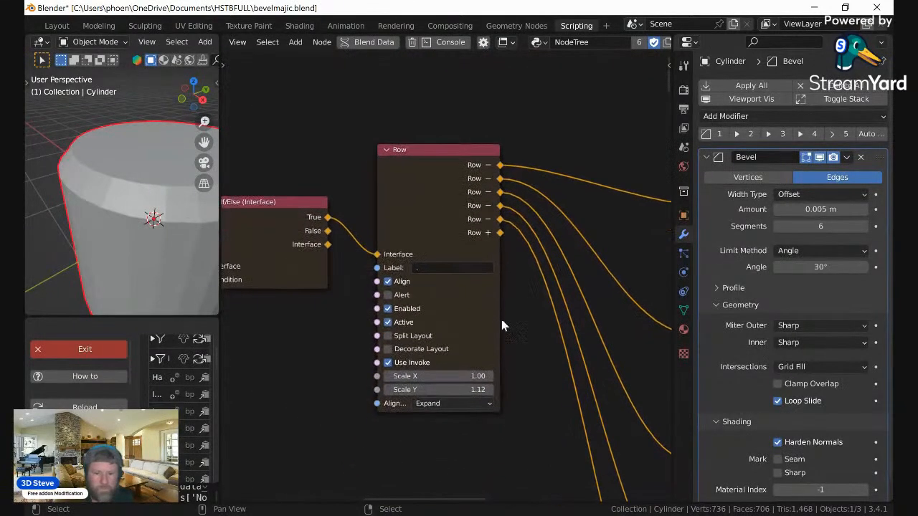
scroll(501, 319, up, 3)
click(352, 308)
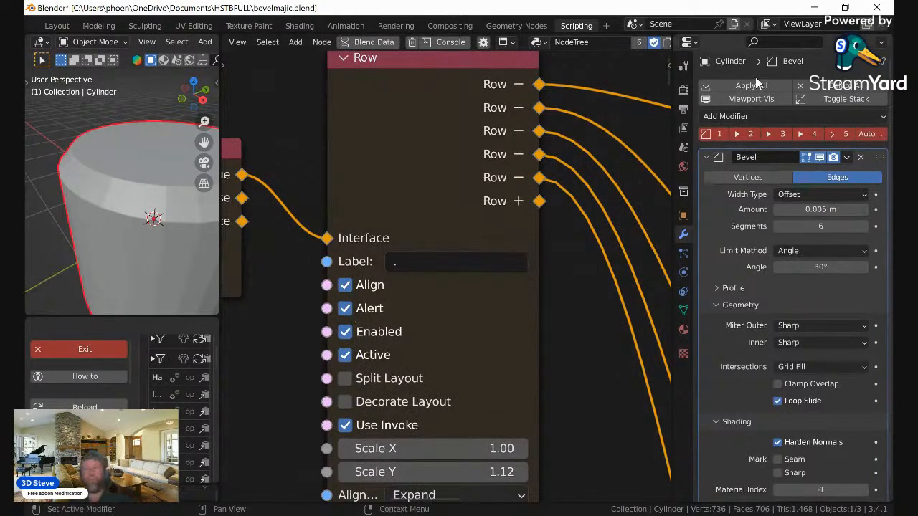
Step: Test bevel presets 1 through 5 in order on the cylinder, followed by presets 2 and 1
click(716, 137)
click(745, 134)
click(788, 133)
click(813, 135)
click(834, 134)
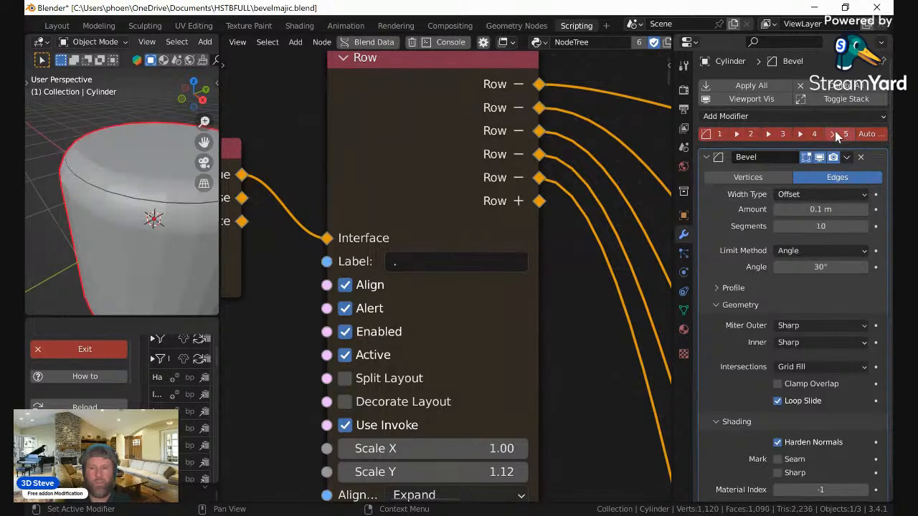
click(751, 133)
click(715, 136)
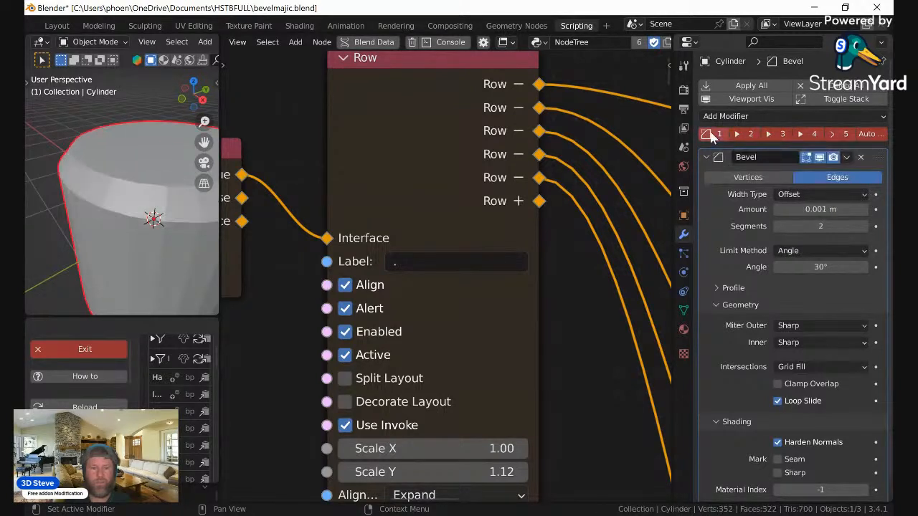
Step: Try bevel presets 4, 5, 3 and 1 while checking the cylinder's base, and finish with preset 4 applied
scroll(131, 141, up, 4)
scroll(136, 158, down, 4)
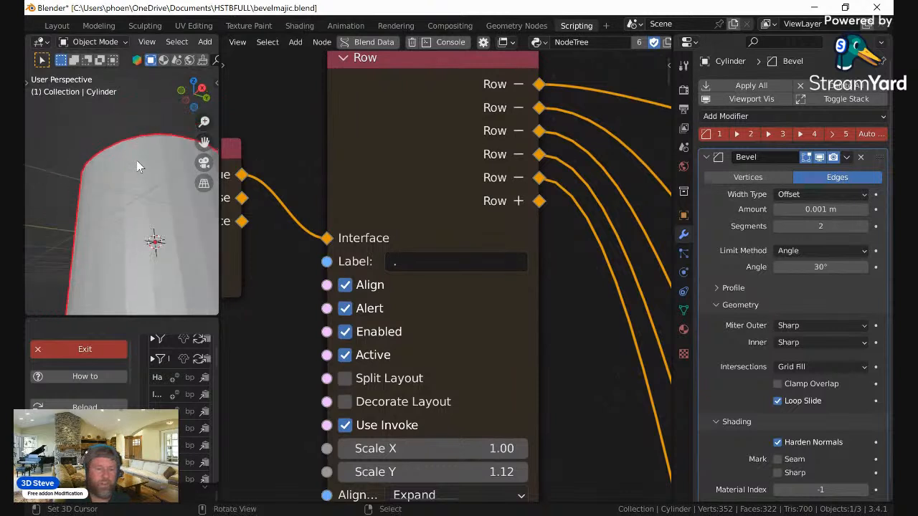
scroll(143, 187, up, 4)
middle_drag(163, 215, 122, 100)
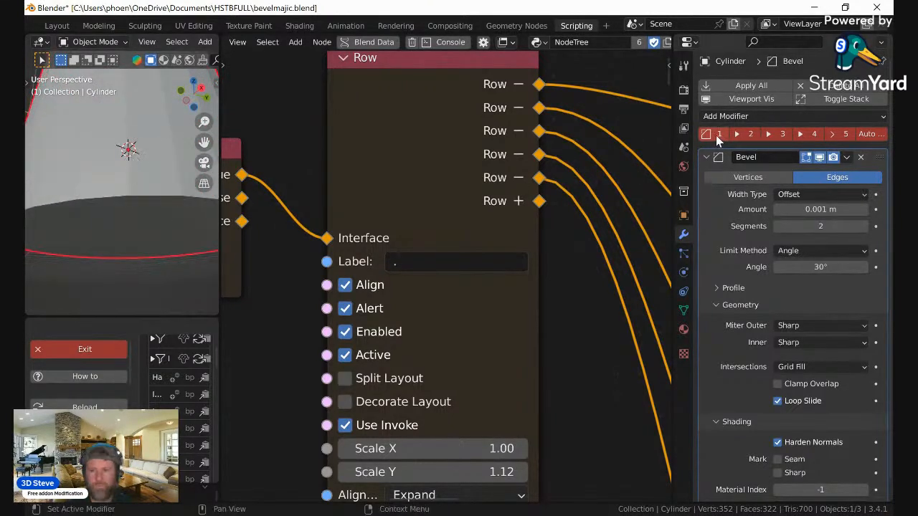
click(816, 131)
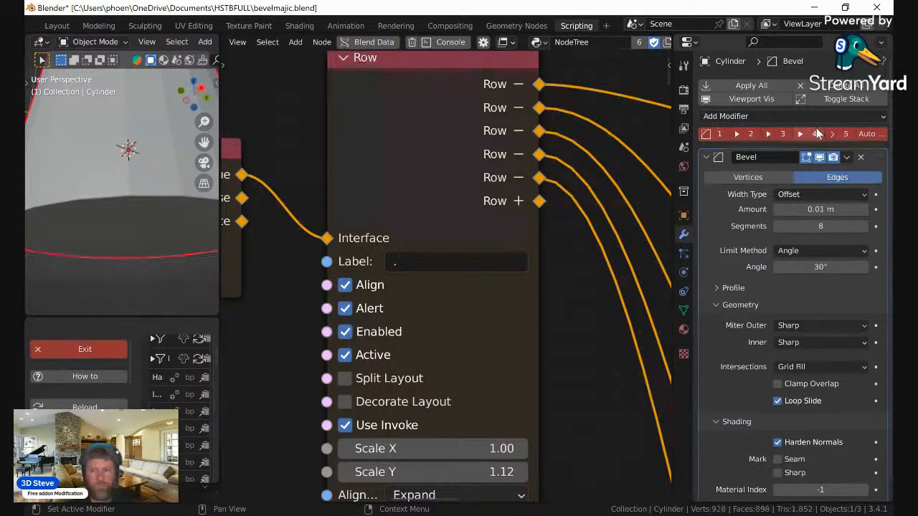
click(844, 134)
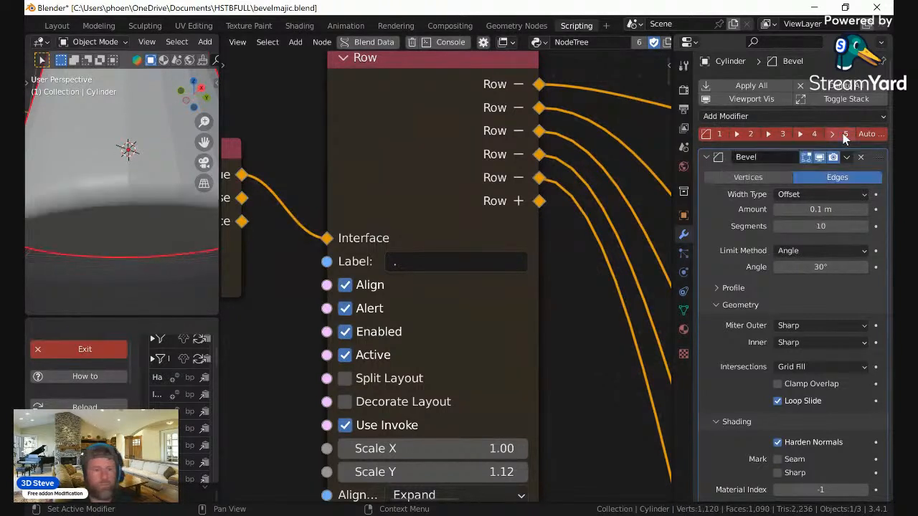
click(782, 134)
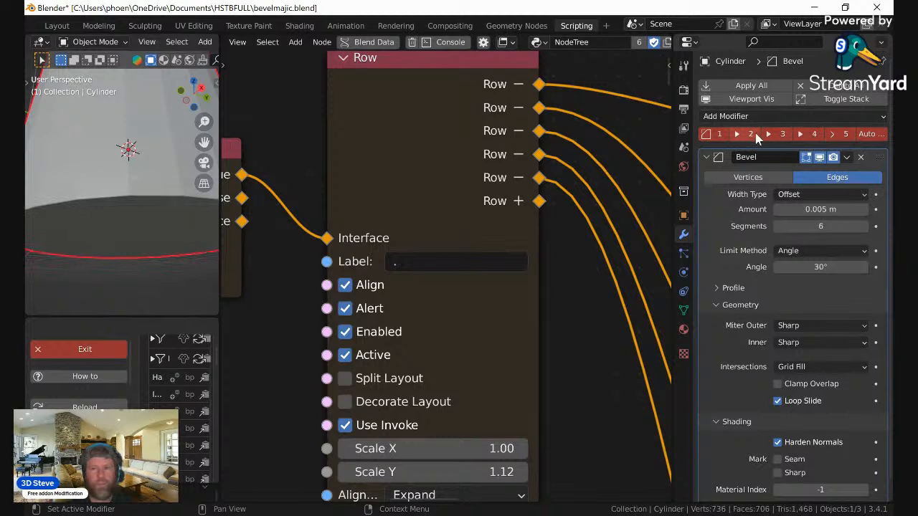
click(717, 132)
click(803, 135)
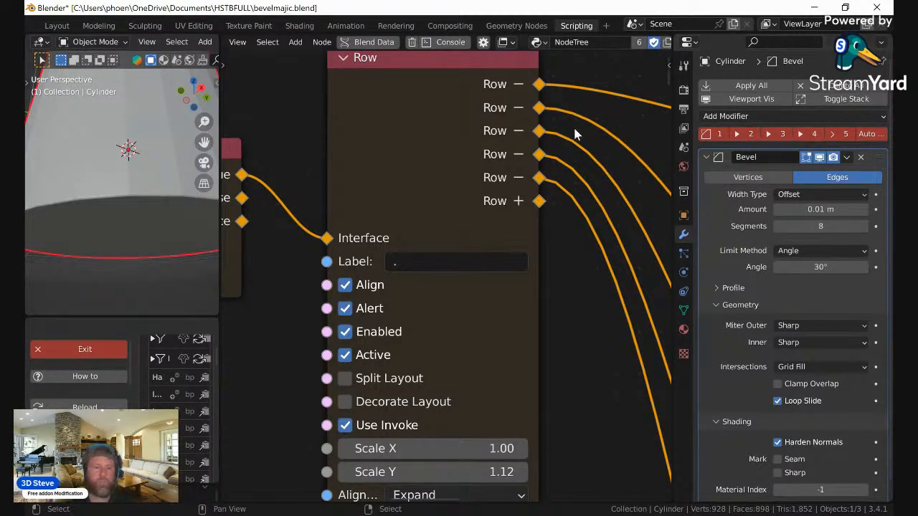
Step: Save the current Blender file bevelmajic.blend
scroll(576, 134, down, 2)
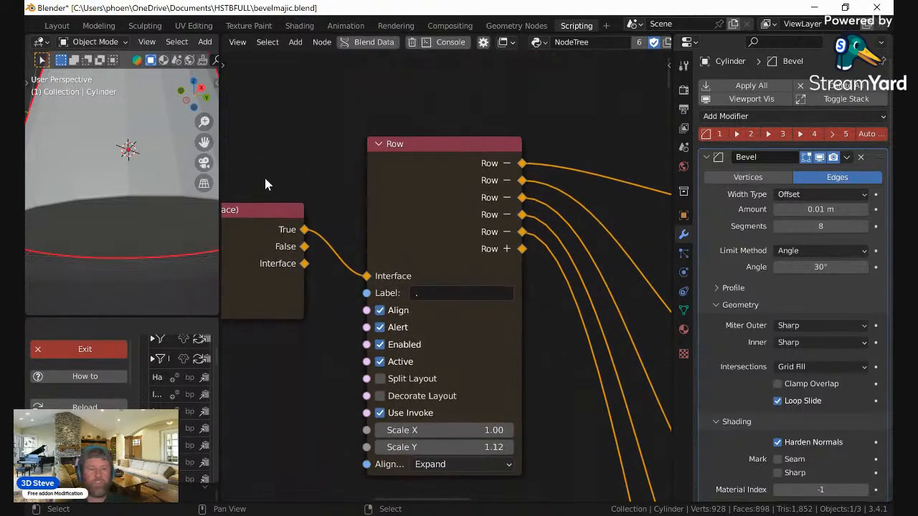
scroll(56, 27, up, 5)
click(55, 25)
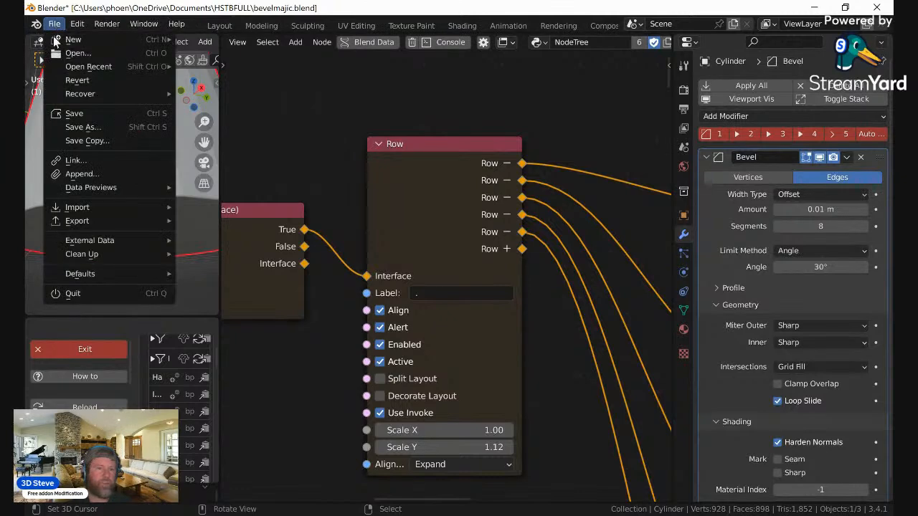
click(77, 113)
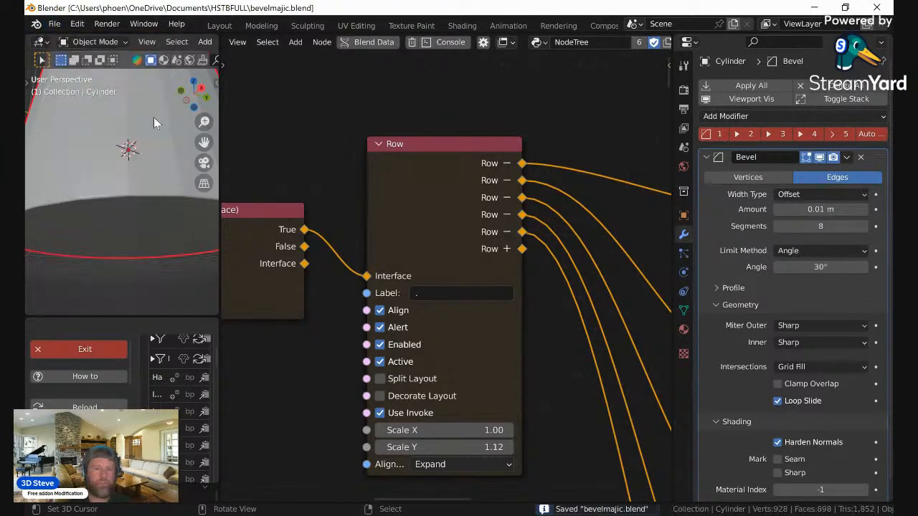
Step: Start exporting the Bevel Majic addon and choose the BevelMajic folder in Documents, selecting the existing bevel_majic_1.0.0.zip
scroll(502, 260, down, 2)
scroll(510, 271, down, 2)
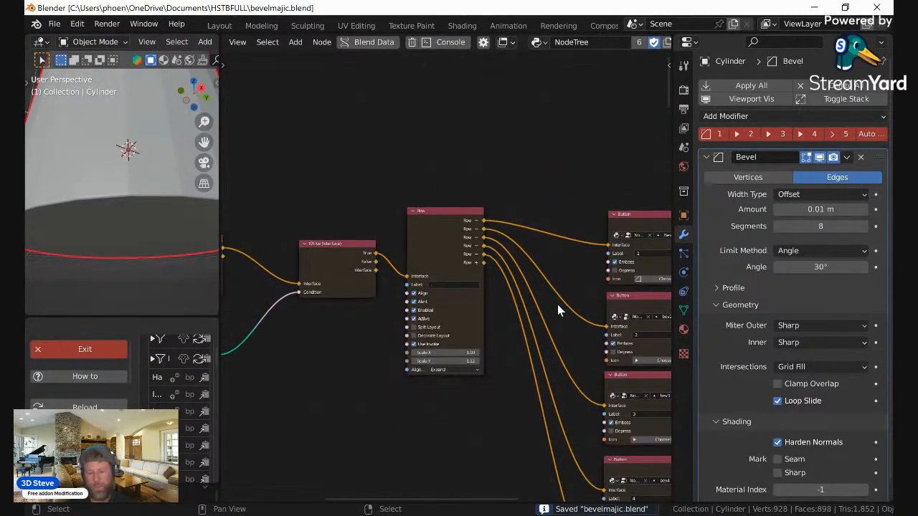
key(n)
scroll(612, 341, down, 3)
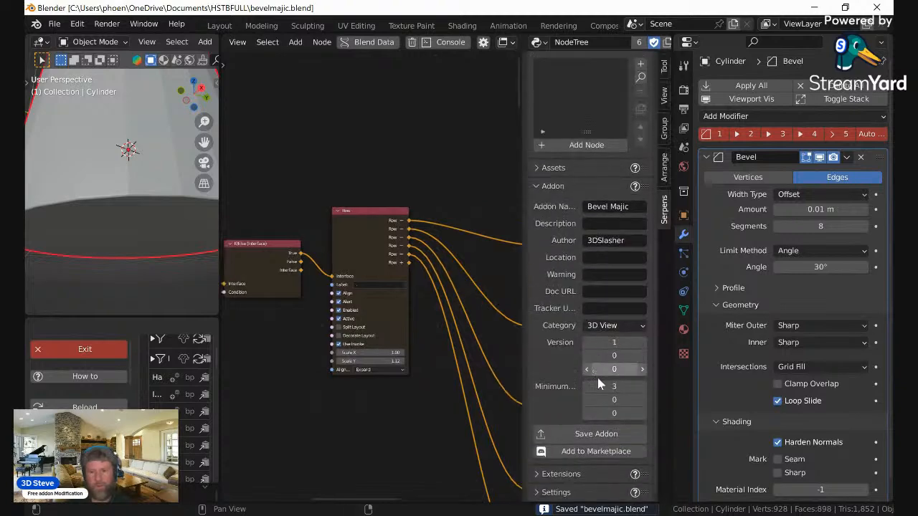
click(584, 435)
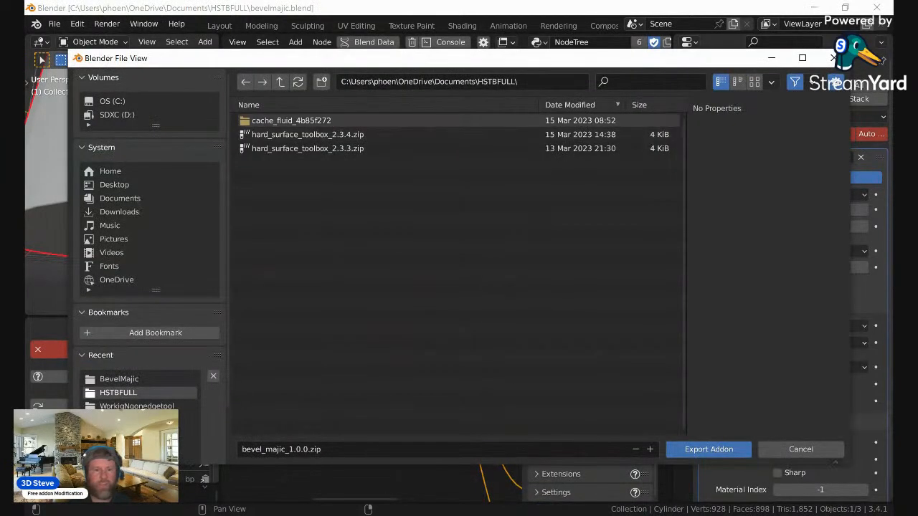
key(BackSpace)
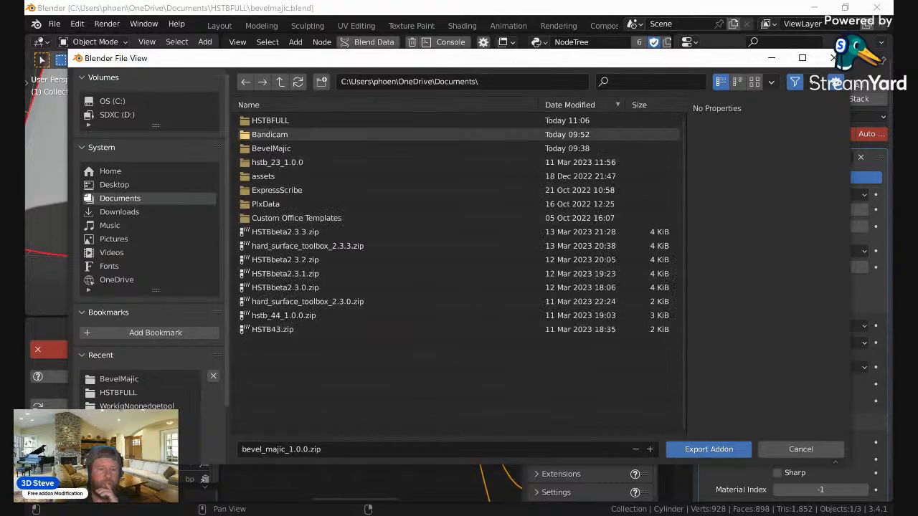
double_click(271, 149)
click(291, 121)
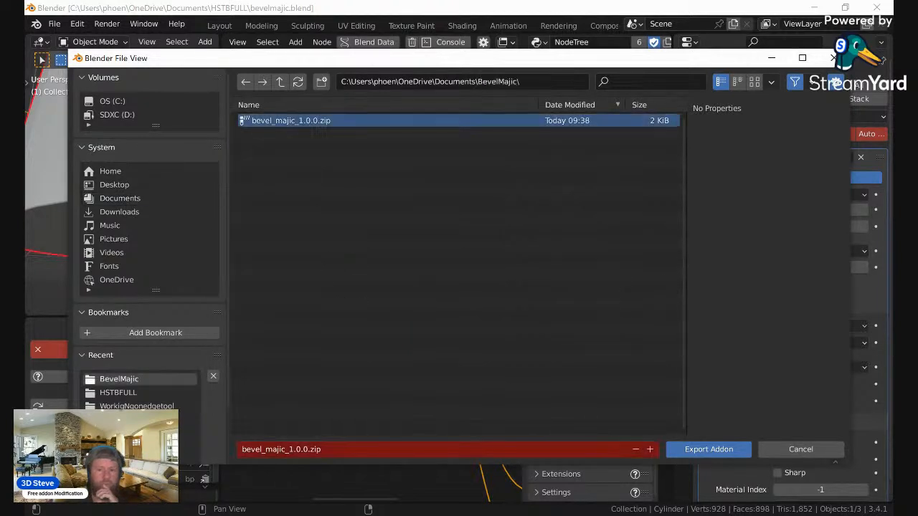
Step: Rename the export file to bevel_majic_2.1.0.zip and export the addon
click(323, 449)
click(293, 450)
key(BackSpace)
text(2.)
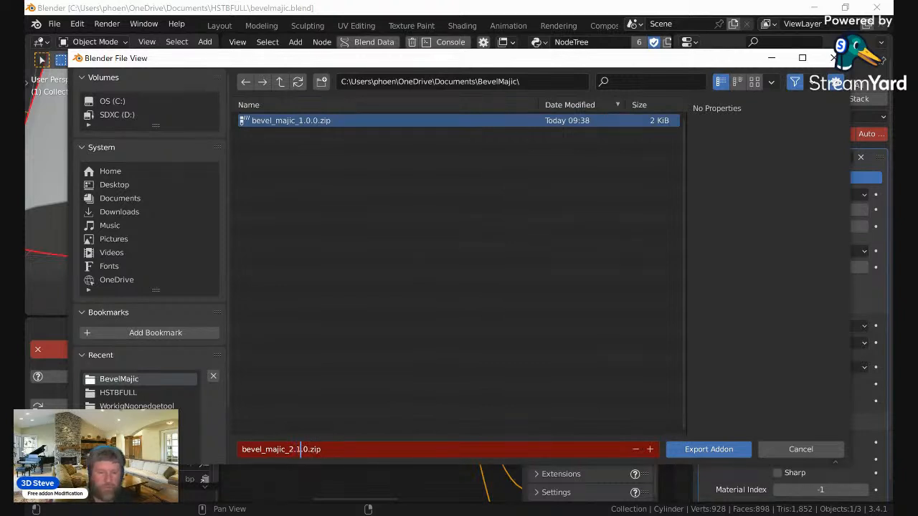
key(Return)
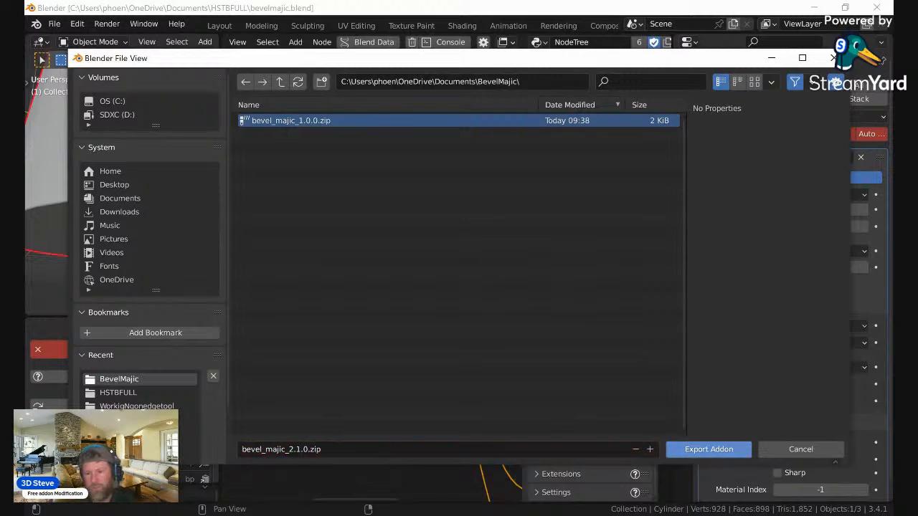
click(708, 449)
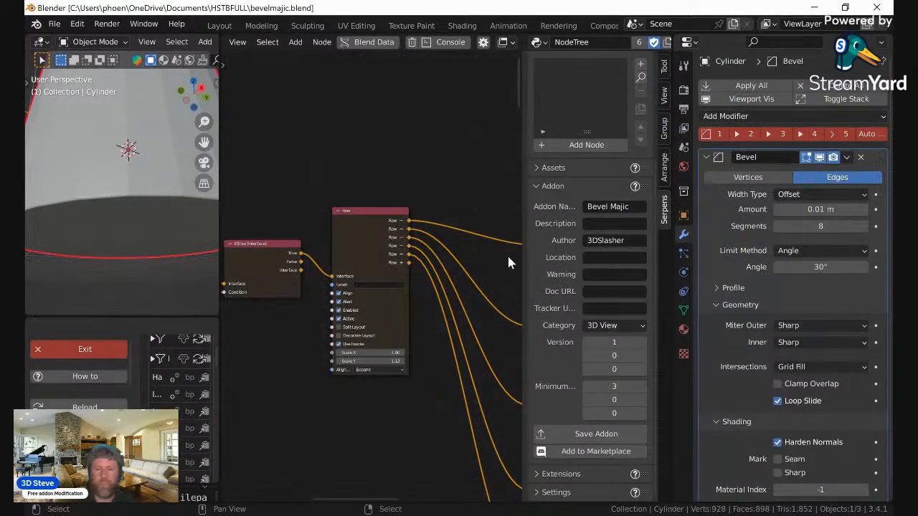
Step: Export the Bevel Majic addon again into the BevelMajic folder in Documents, overwriting bevel_majic_1.0.0.zip, and dismiss the sharing popup
click(585, 433)
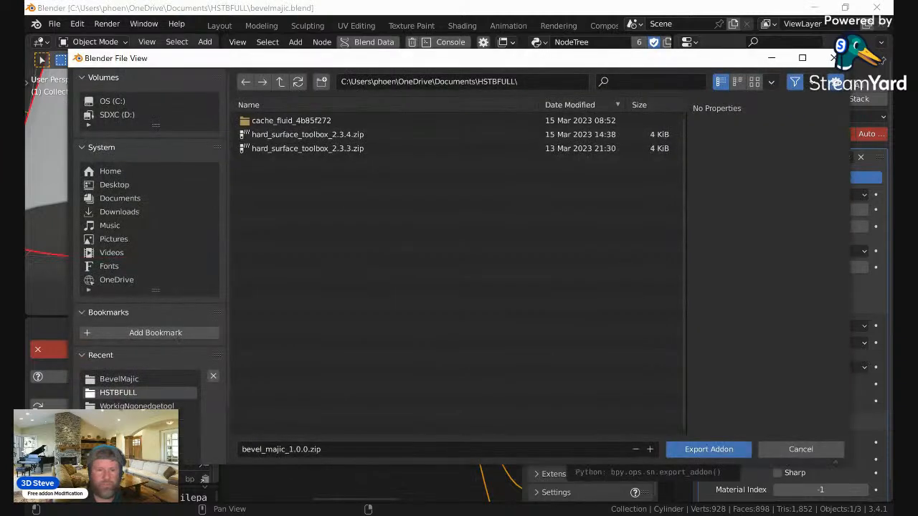
click(280, 82)
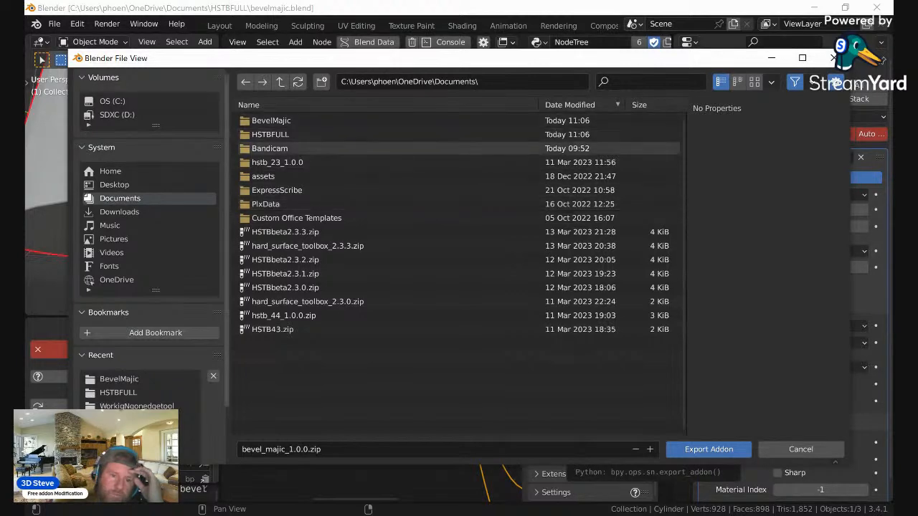
click(119, 211)
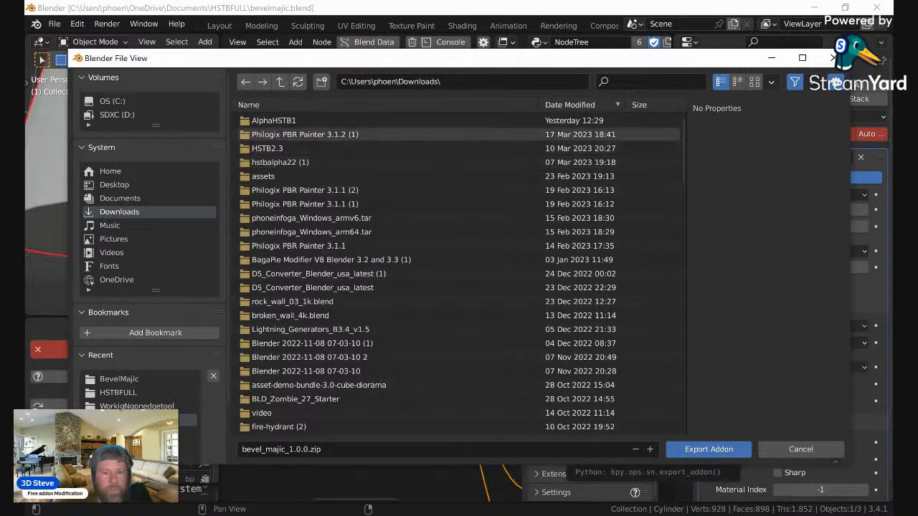
click(120, 198)
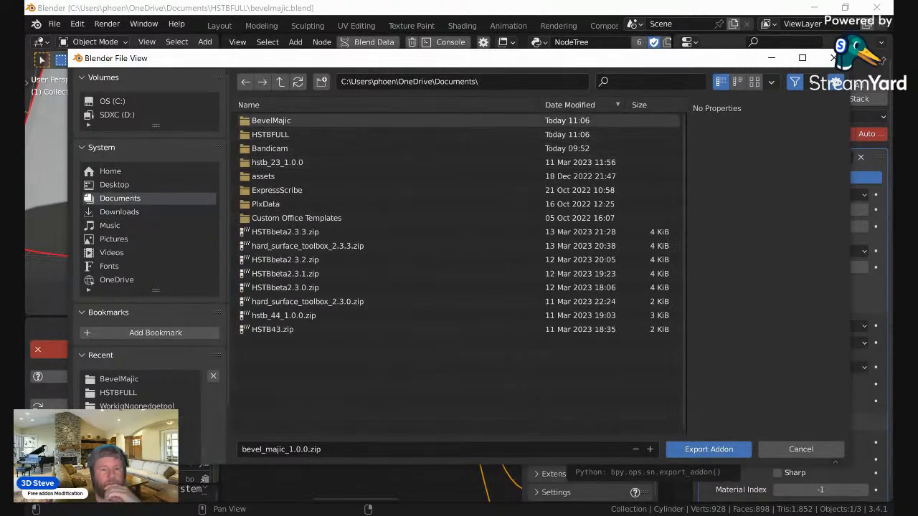
click(271, 120)
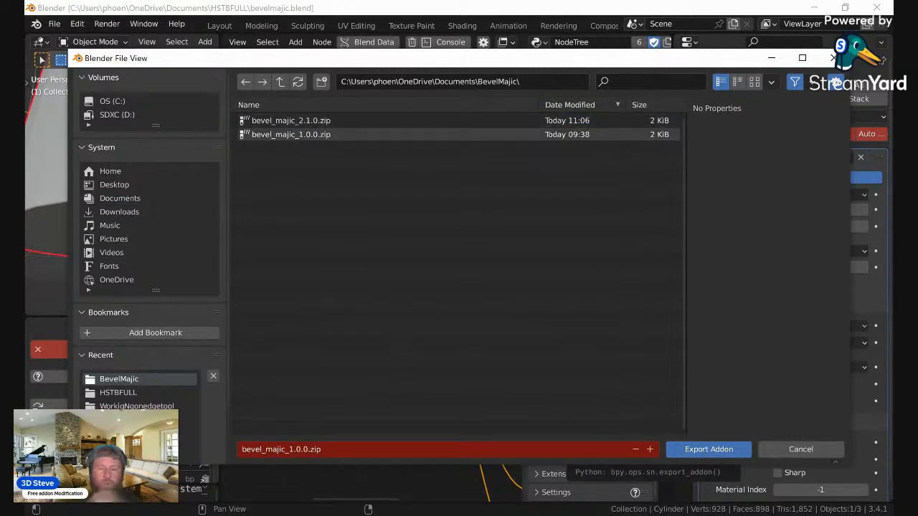
double_click(306, 134)
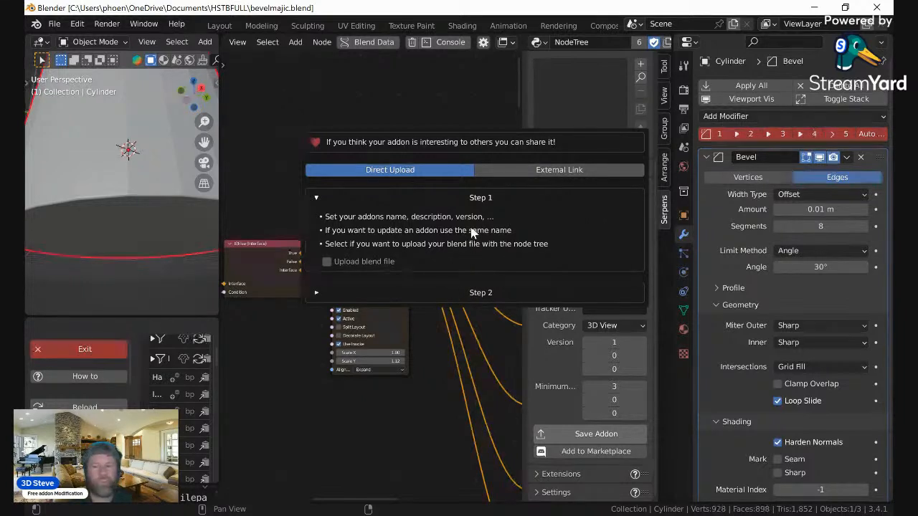
click(450, 82)
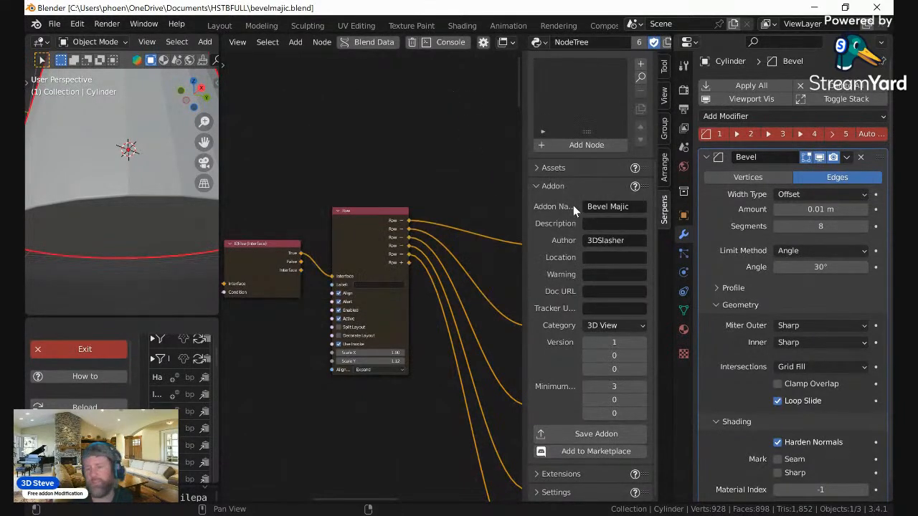
Step: Examine the node chains behind the five bevel presets, down to a single Set Property node
mouse_move(671, 339)
mouse_down()
mouse_move(654, 334)
mouse_move(683, 345)
mouse_up()
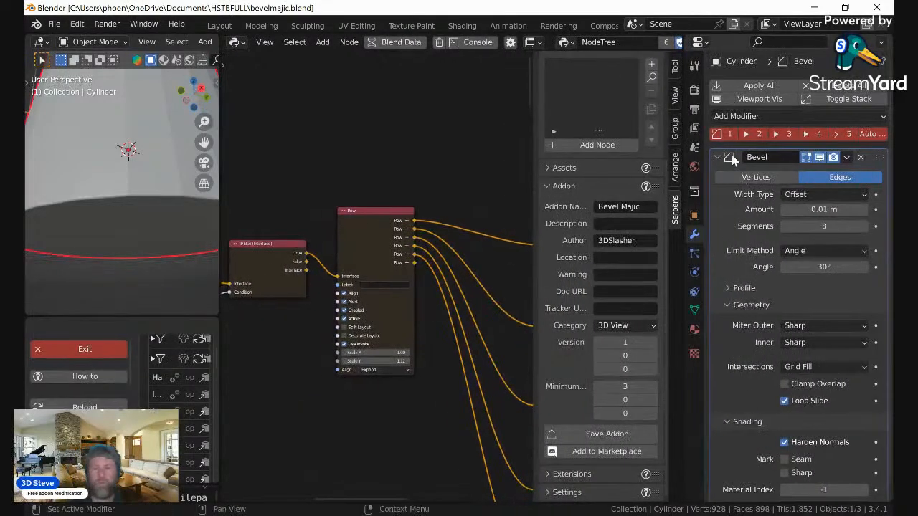
scroll(416, 151, down, 8)
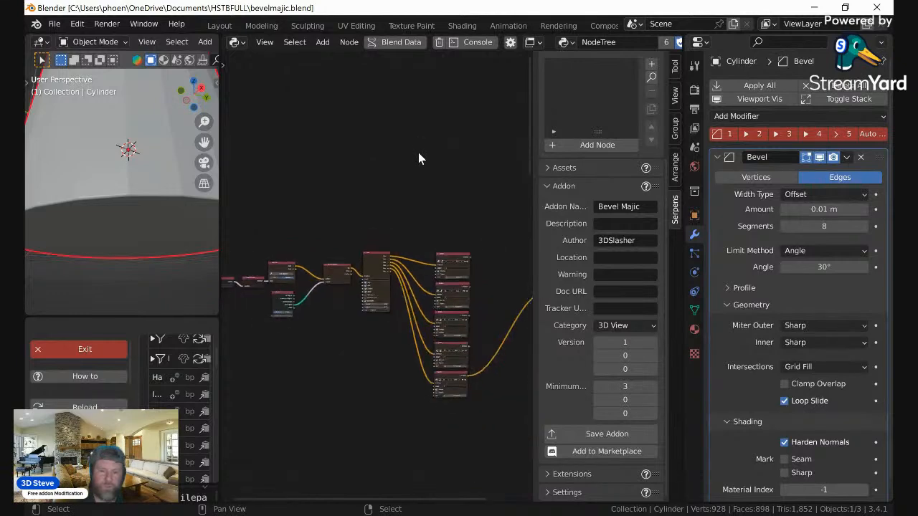
middle_drag(399, 290, 406, 54)
scroll(429, 208, up, 11)
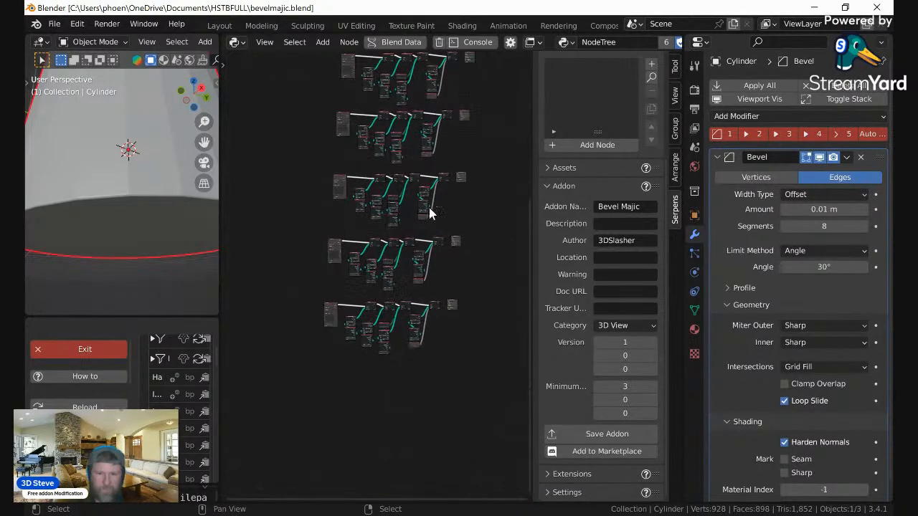
middle_drag(388, 215, 390, 198)
scroll(384, 201, up, 3)
scroll(389, 200, up, 5)
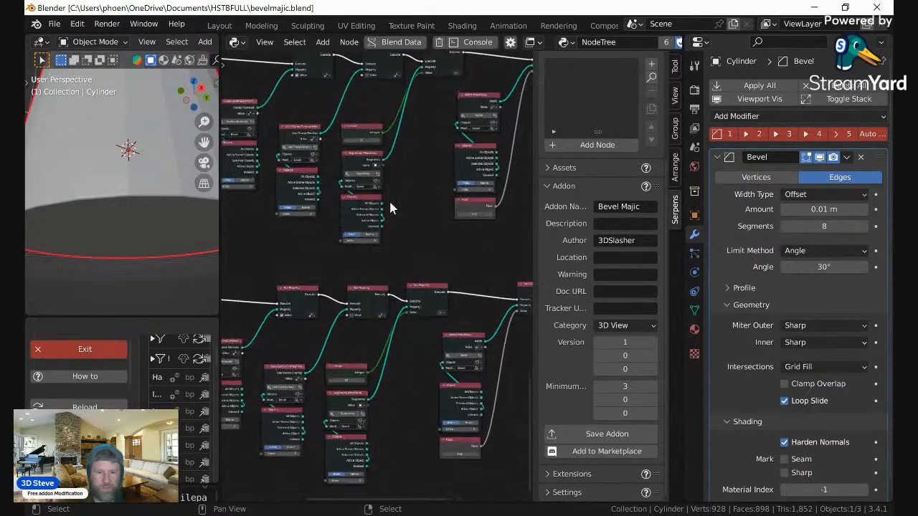
scroll(389, 228, up, 4)
middle_drag(336, 253, 326, 186)
scroll(389, 178, up, 3)
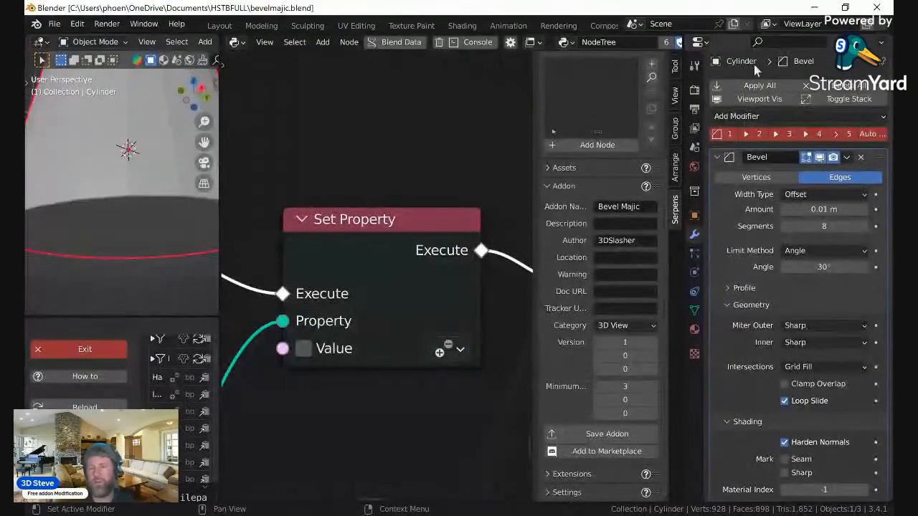
Step: Restore the Blender window from its maximized size and start a new General file
double_click(783, 12)
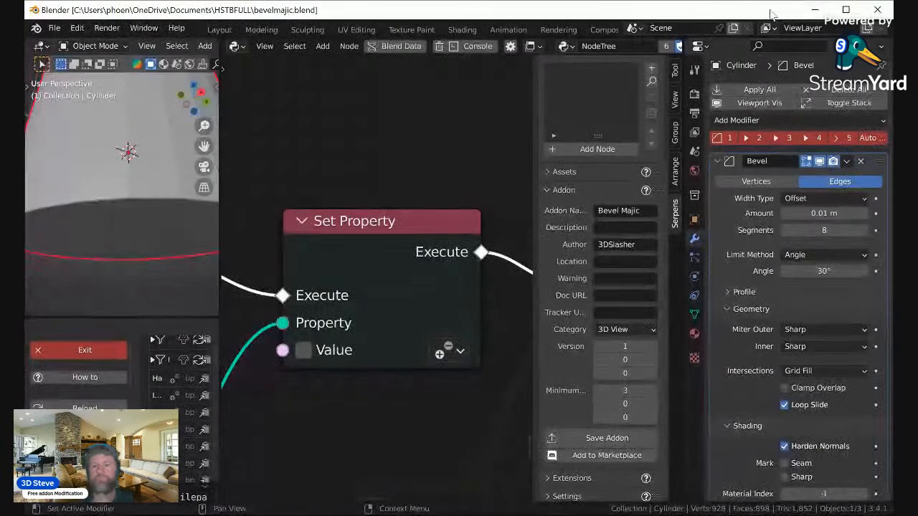
click(55, 28)
mouse_move(73, 45)
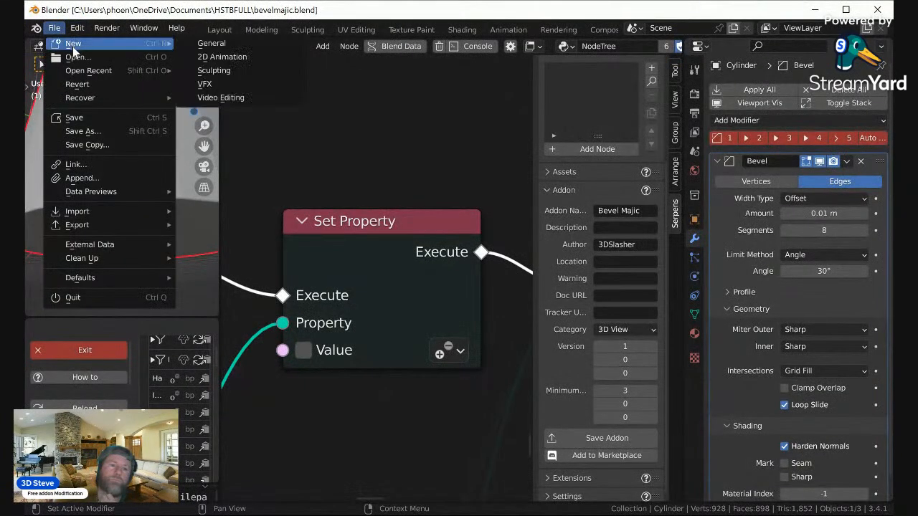
click(211, 43)
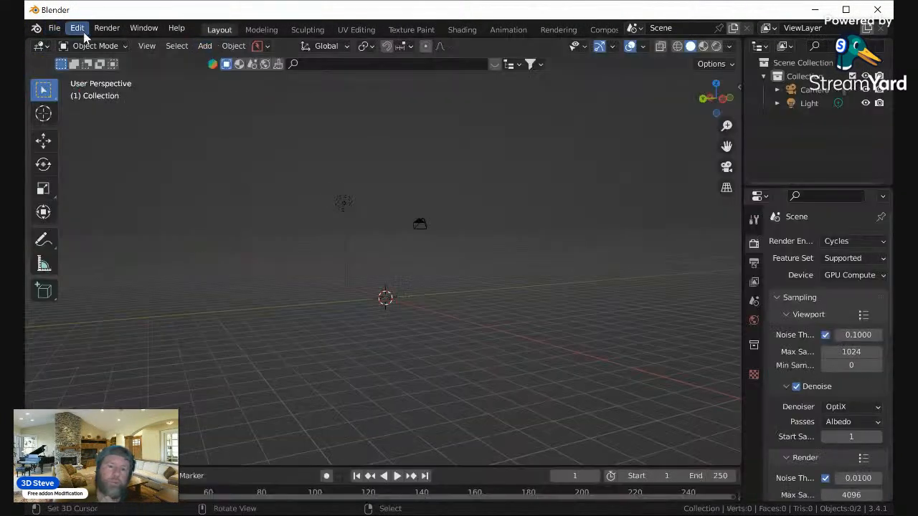
Step: Find the installed Bevel Majic add-on in the preferences by searching for "bev" and remove it
click(77, 28)
click(119, 237)
click(412, 90)
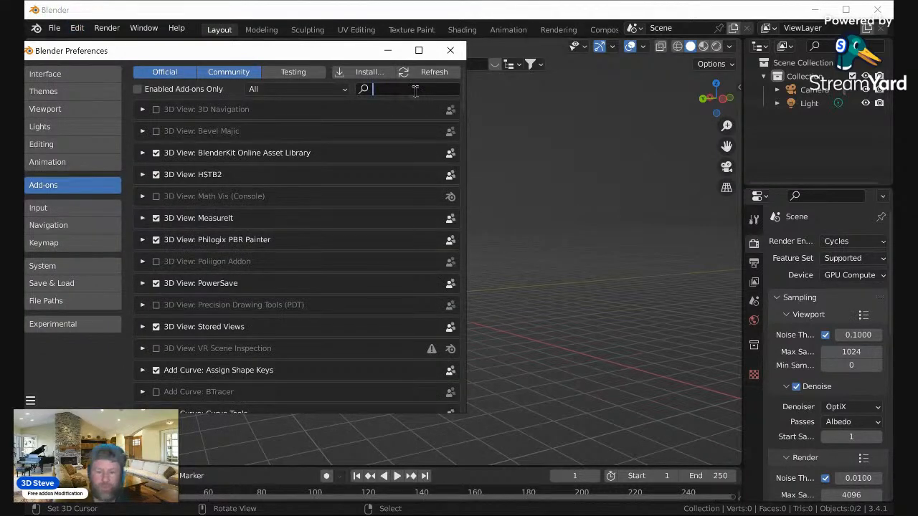
text(bev)
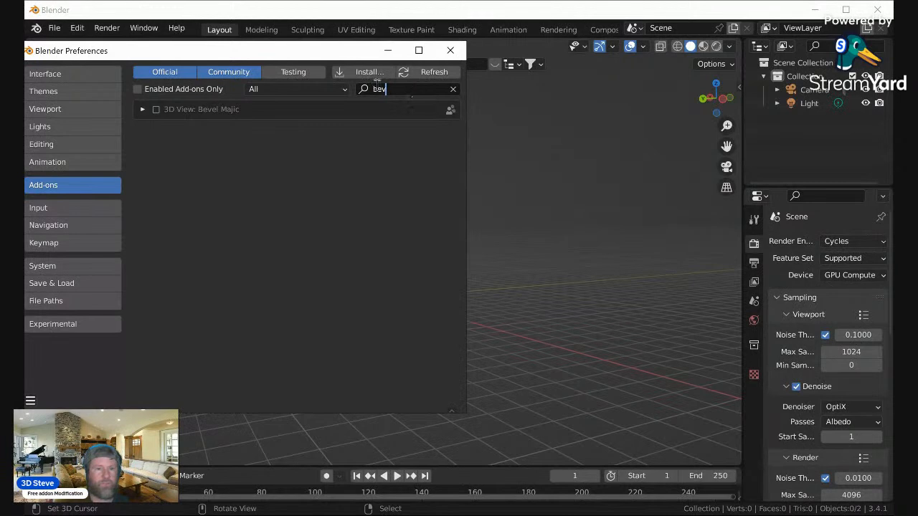
click(142, 109)
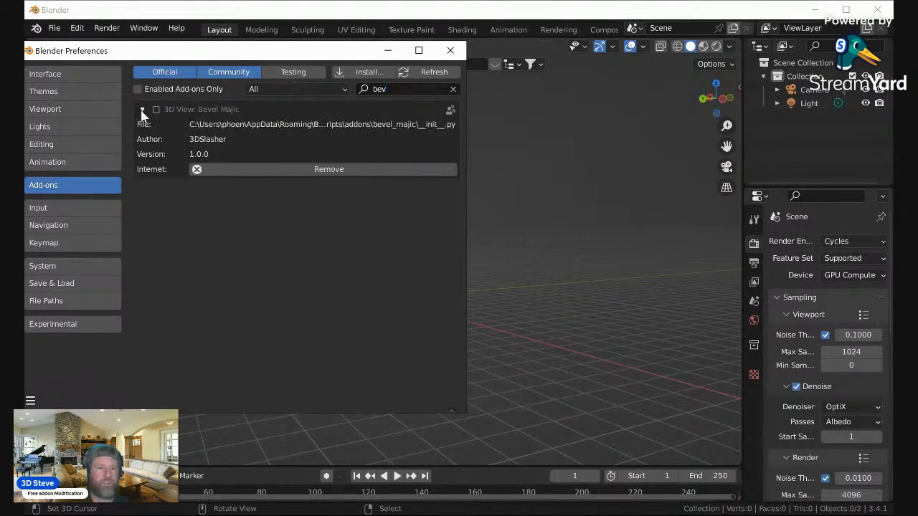
click(213, 170)
click(215, 230)
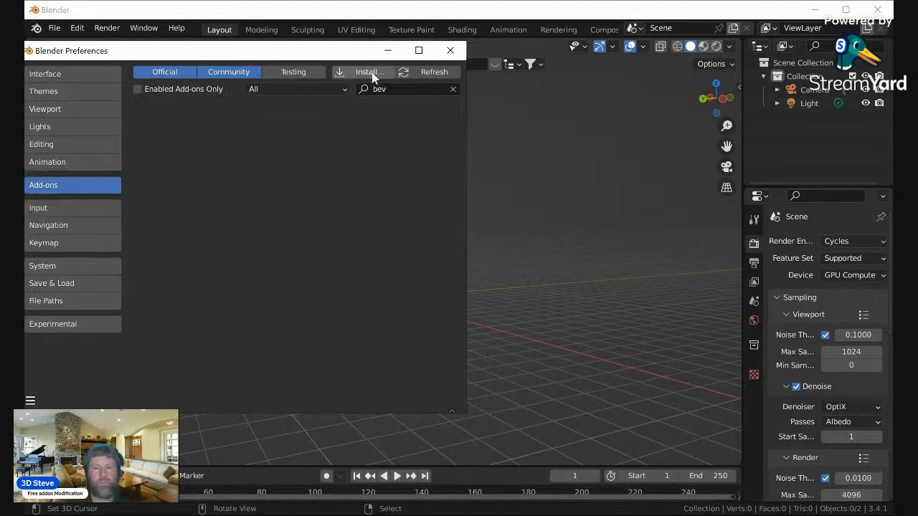
Step: Install bevel_majic_2.1.0.zip from the BevelMajic folder in Documents, enable the Bevel Majic add-on and close the preferences
click(371, 73)
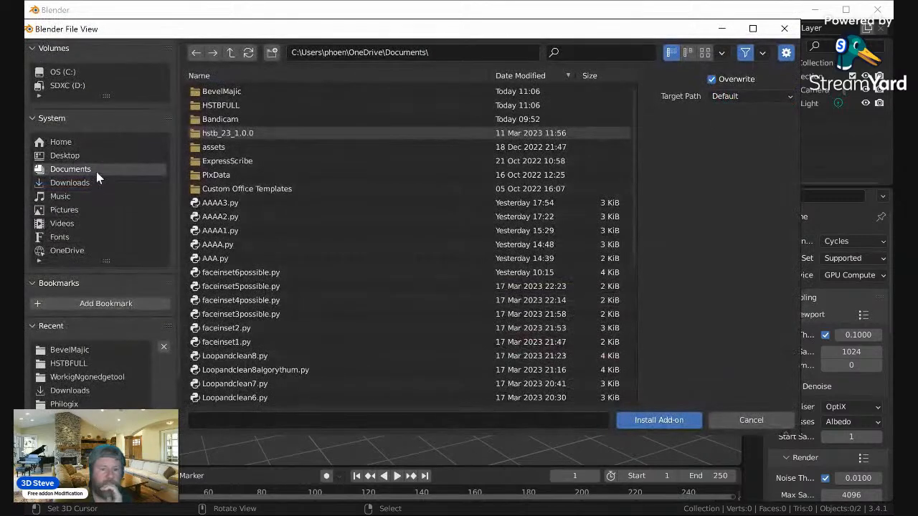
click(241, 93)
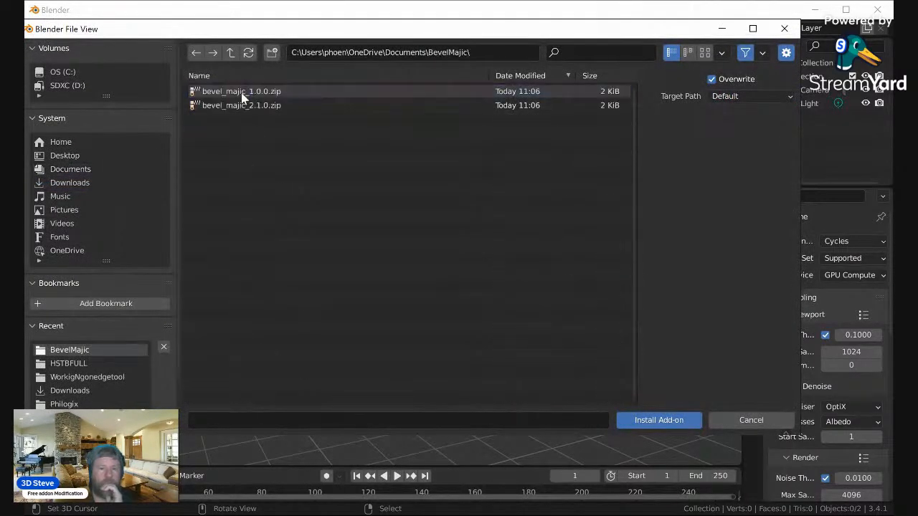
double_click(280, 101)
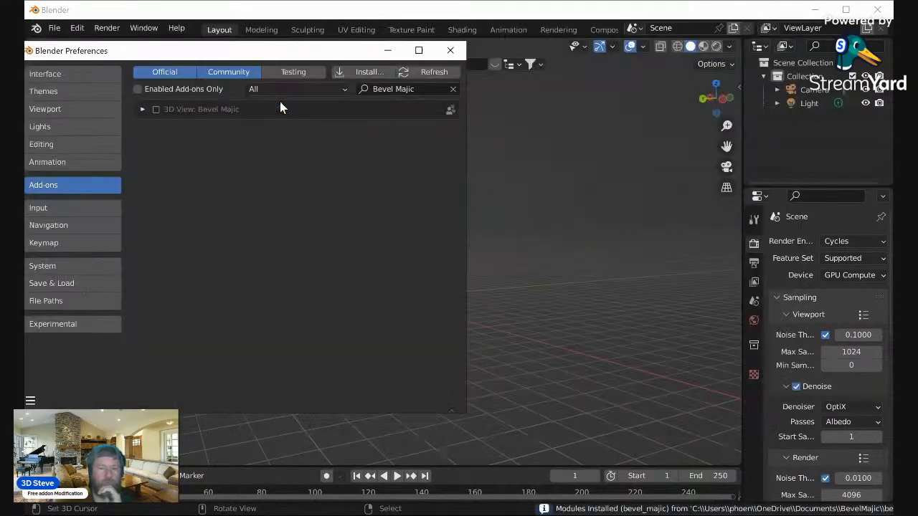
click(157, 107)
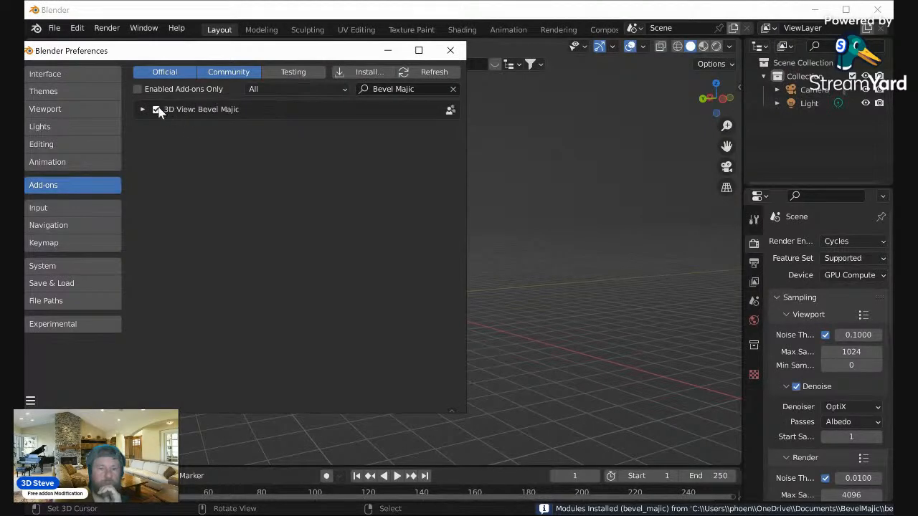
click(446, 56)
Step: Widen the properties area and join the 3D viewport over the timeline to remove it
drag(741, 281, 618, 280)
middle_drag(511, 271, 261, 448)
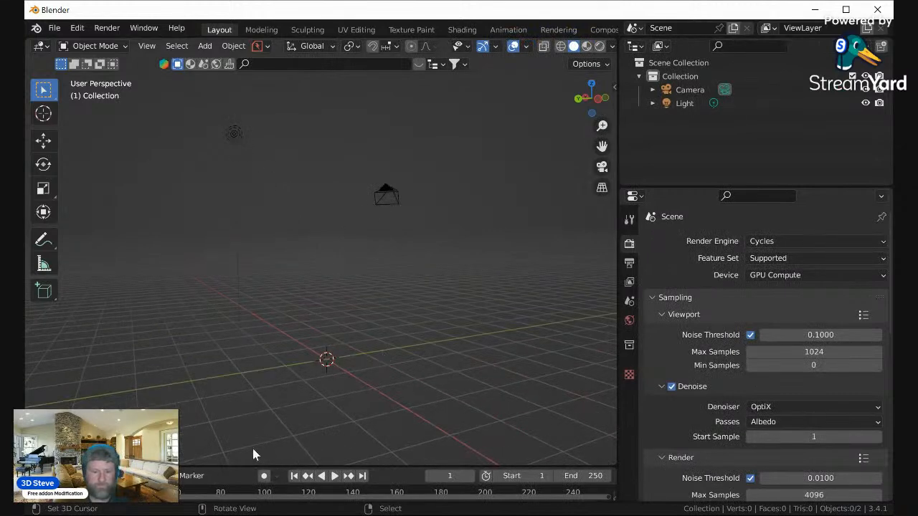
right_click(248, 467)
click(246, 468)
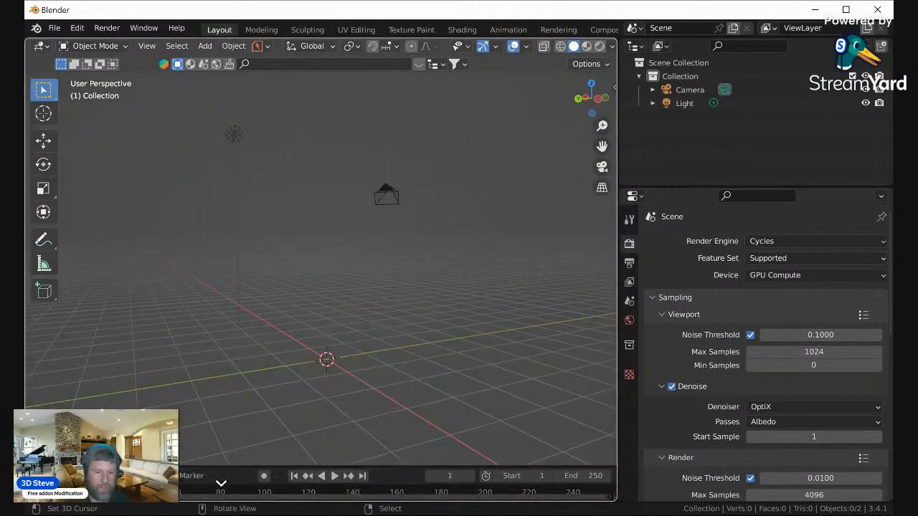
click(222, 482)
Step: Add a cylinder mesh at the scene origin
middle_drag(380, 334, 352, 270)
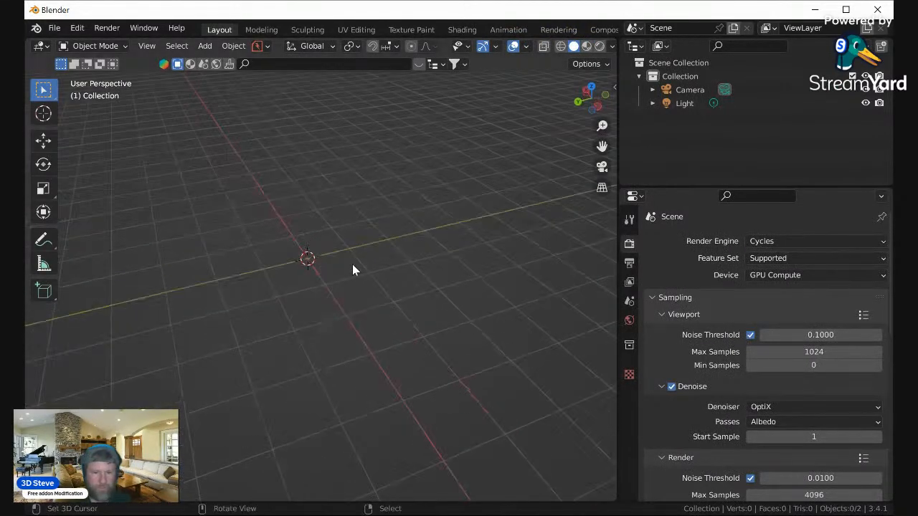
key(shift+a)
mouse_move(355, 209)
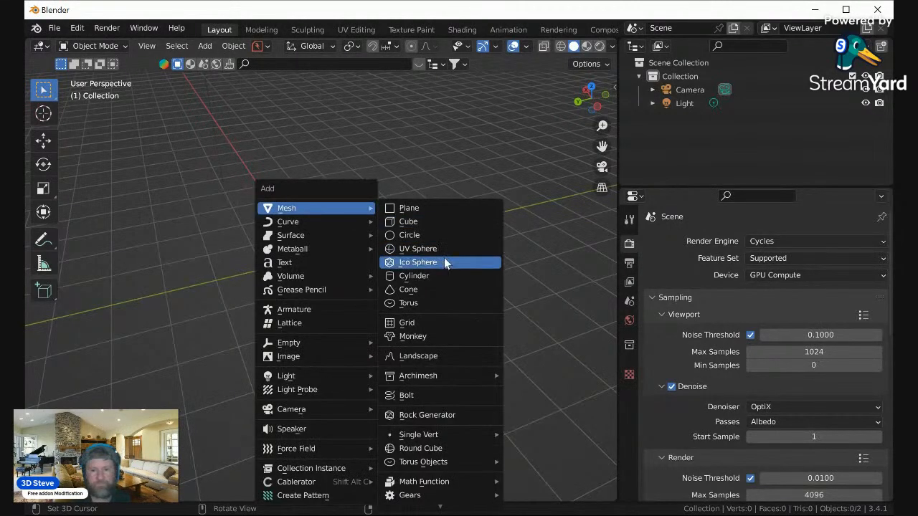
click(442, 276)
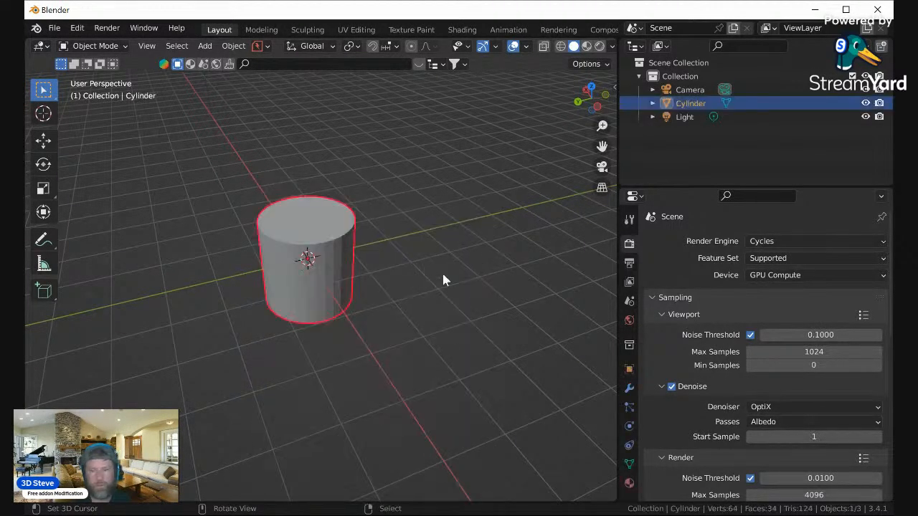
Step: Add a Bevel modifier to the cylinder
click(629, 388)
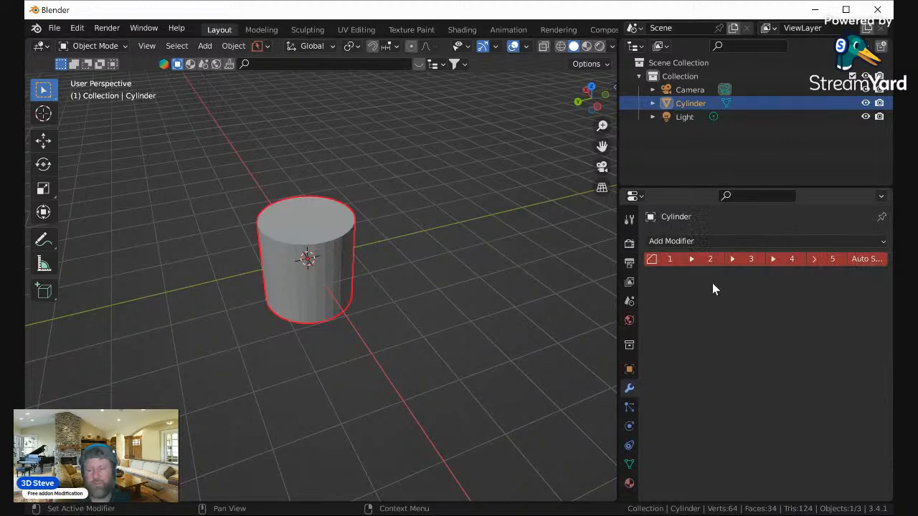
click(686, 241)
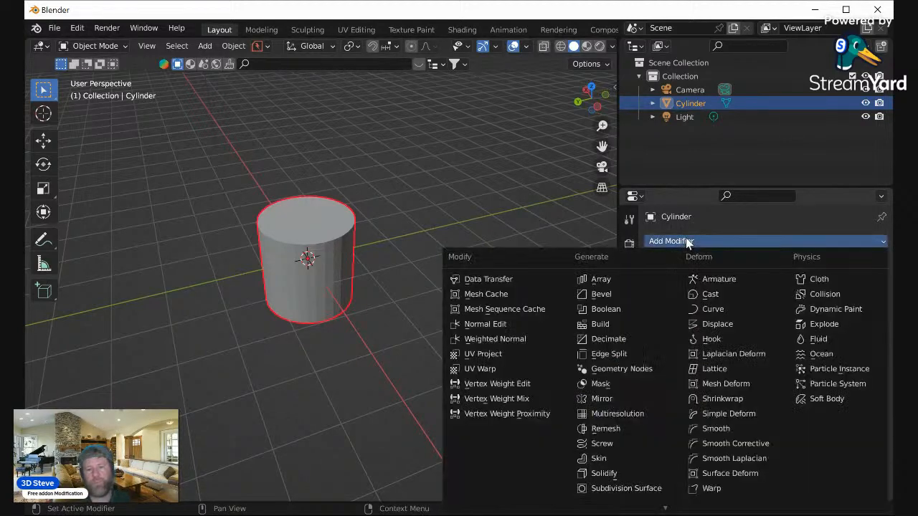
click(621, 294)
Step: Apply bevel preset 1 to the cylinder and turn on Auto Smooth from the addon's preset row
scroll(466, 222, up, 5)
middle_drag(452, 228, 494, 316)
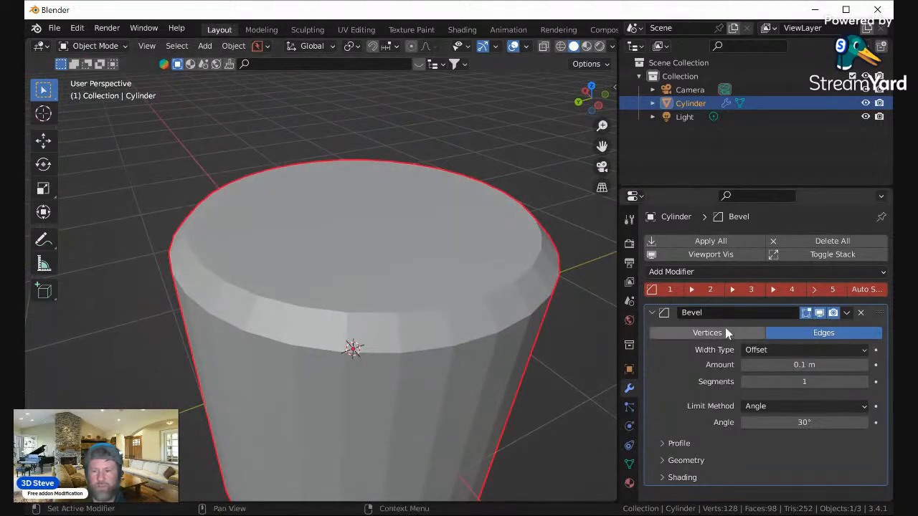
click(668, 290)
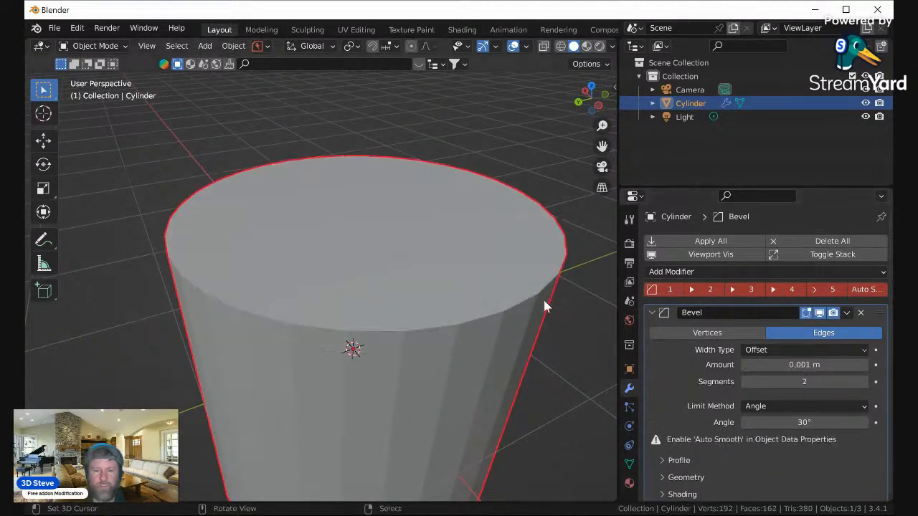
click(867, 290)
Step: Enable Cavity in the viewport shading and raise its screen-space Ridge to about 1.73 to emphasize the bevelled edge
scroll(512, 323, up, 5)
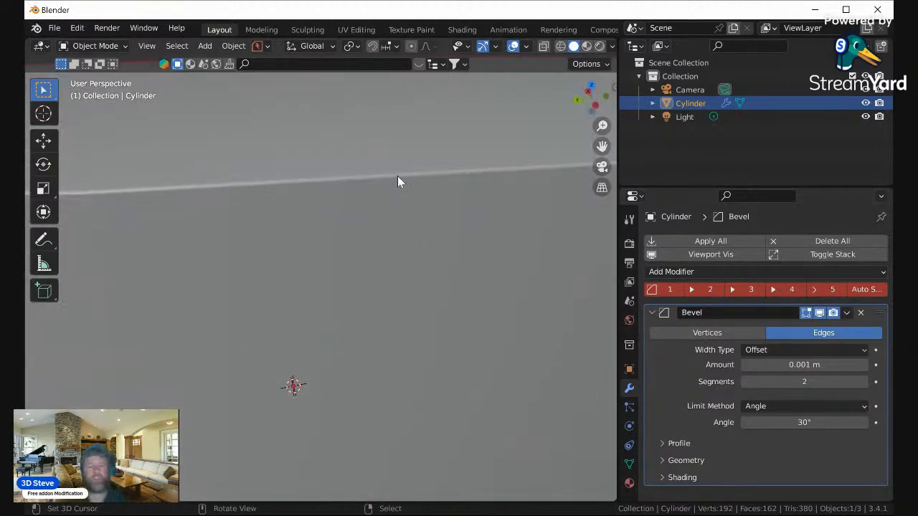
click(611, 47)
click(535, 350)
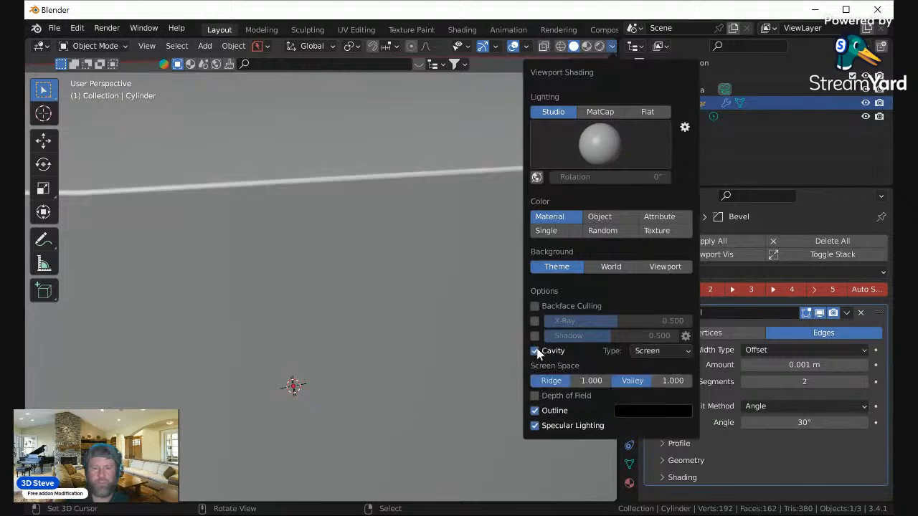
drag(556, 381, 586, 385)
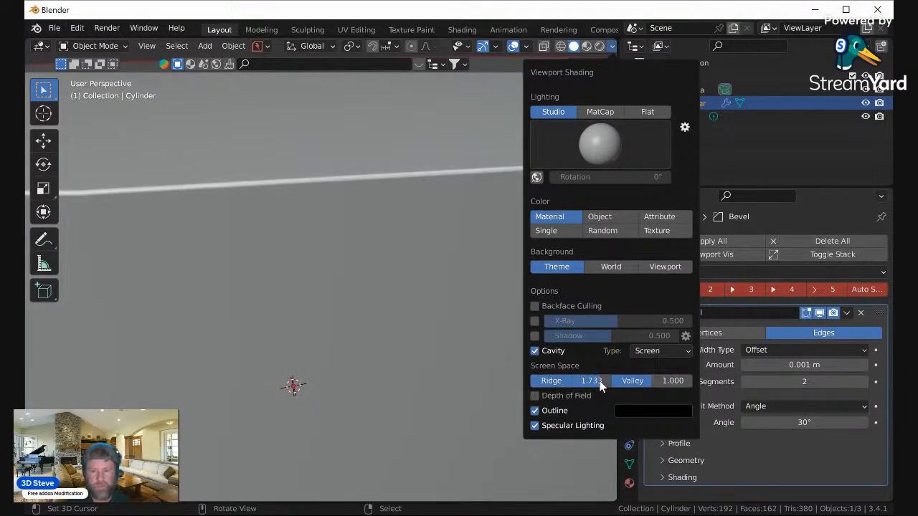
Step: Inspect the bevelled rim up close and remove the Bevel modifier from the cylinder
scroll(370, 156, down, 5)
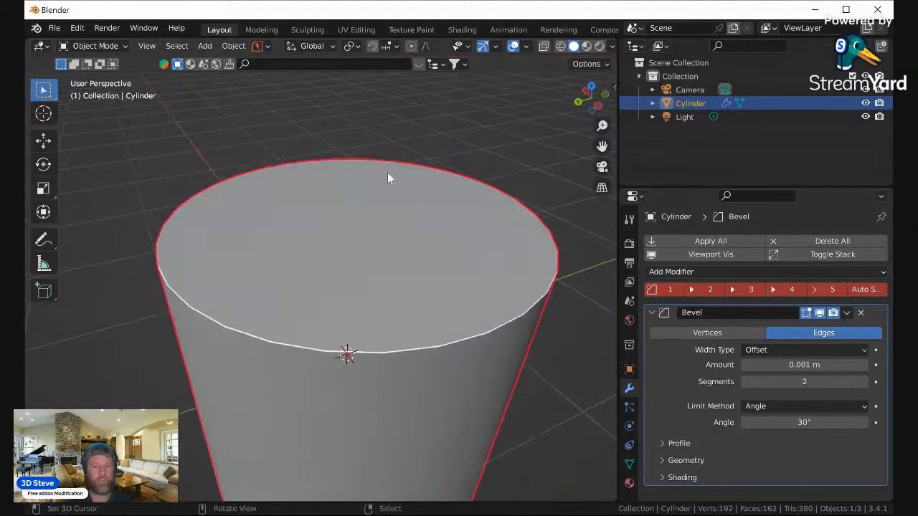
scroll(384, 185, up, 5)
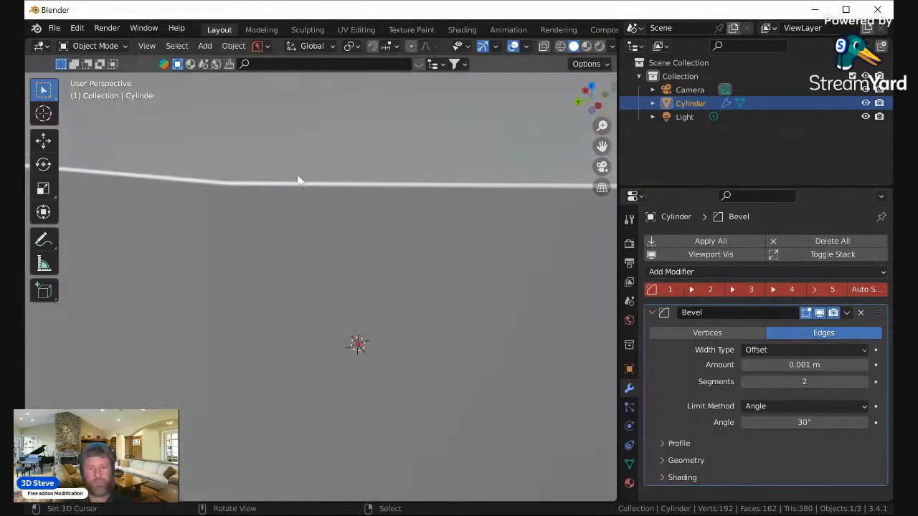
scroll(458, 192, down, 6)
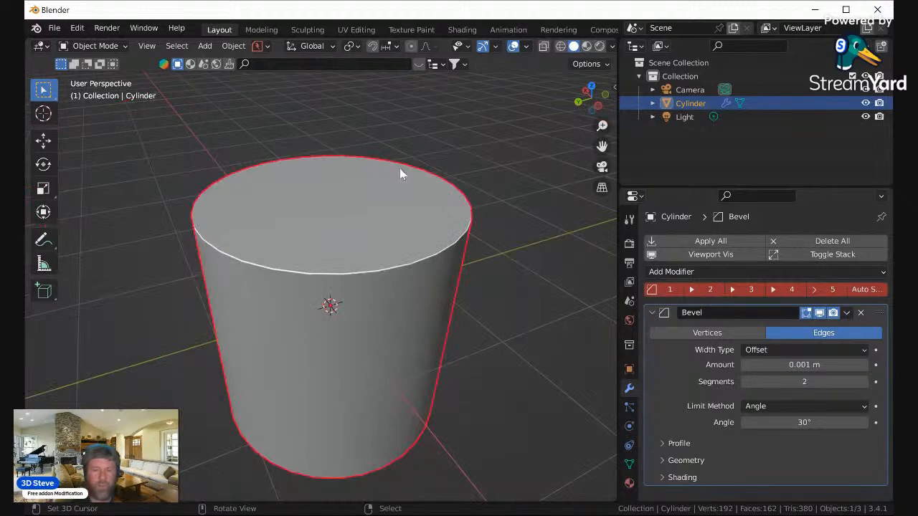
click(859, 312)
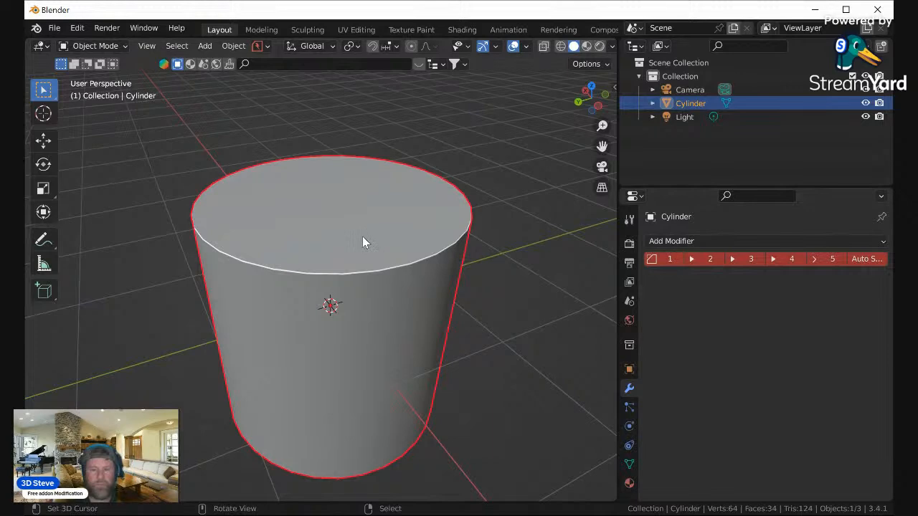
scroll(362, 235, up, 6)
scroll(357, 212, down, 5)
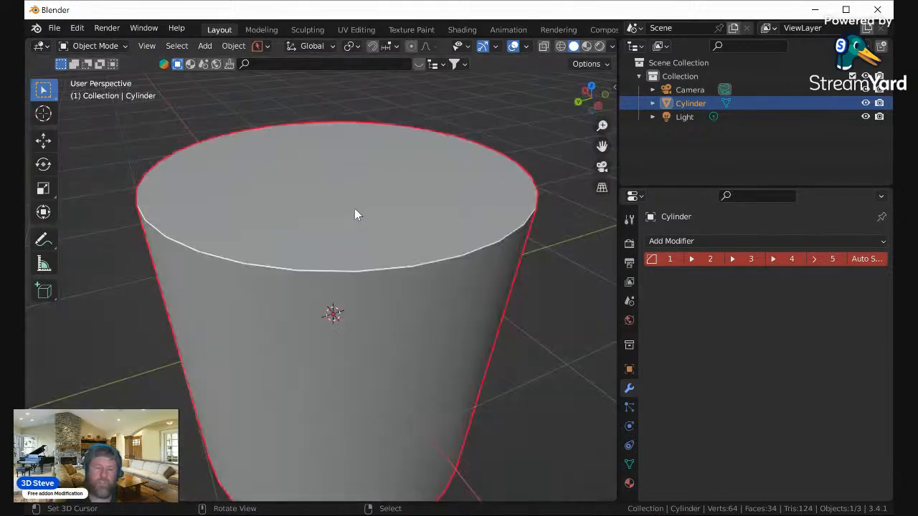
Step: Select both the upper and lower cap faces of the cylinder in Edit Mode, with the HSTB2 tools shown
key(Tab)
click(347, 192)
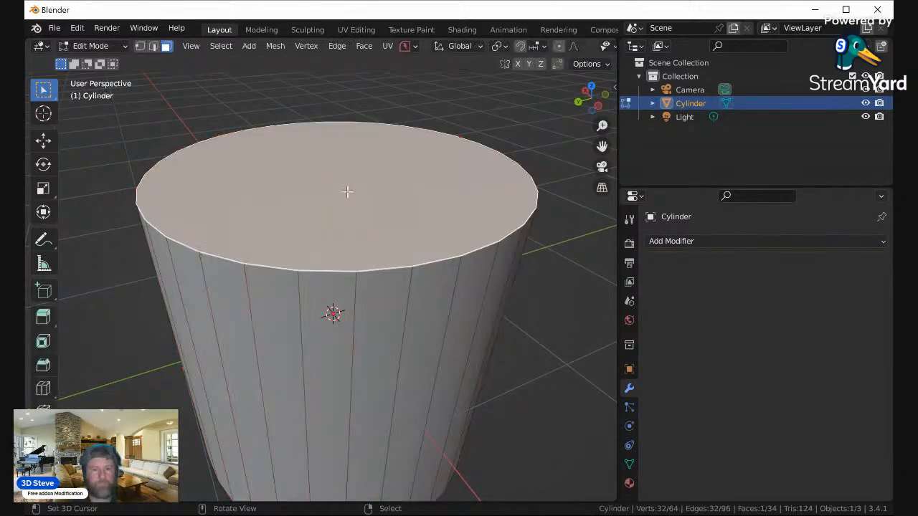
key(n)
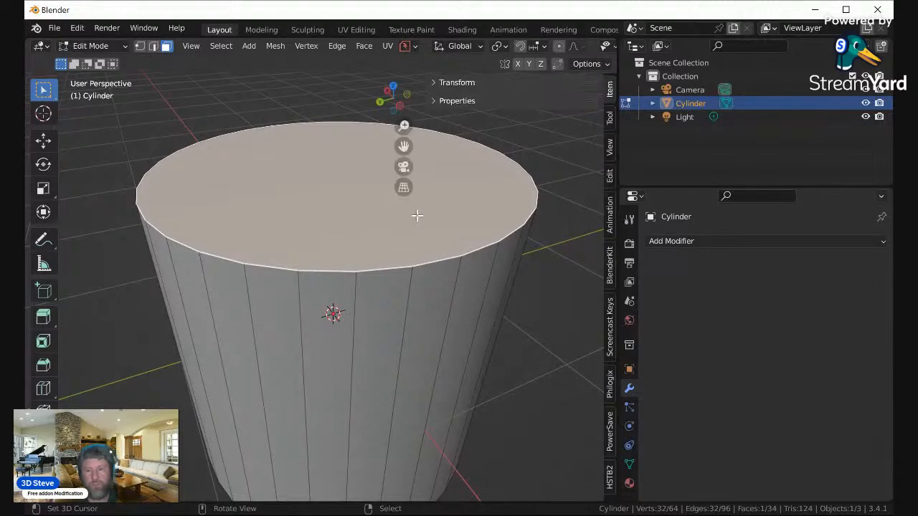
click(609, 477)
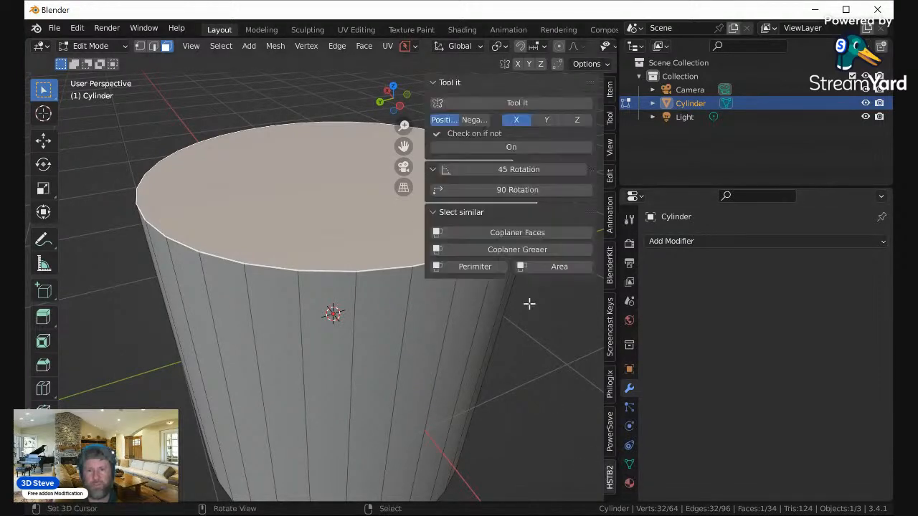
key(Tab)
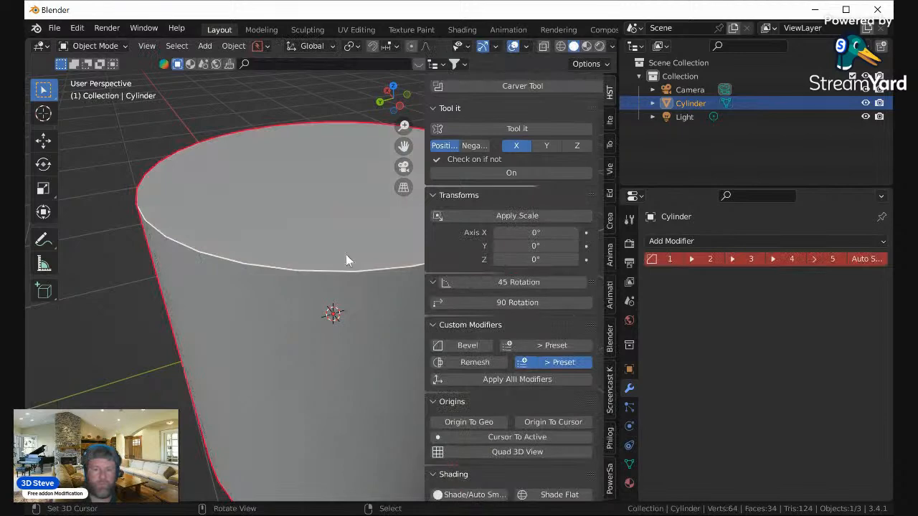
middle_drag(346, 257, 331, 216)
key(Tab)
middle_drag(366, 249, 350, 136)
shift+click(291, 191)
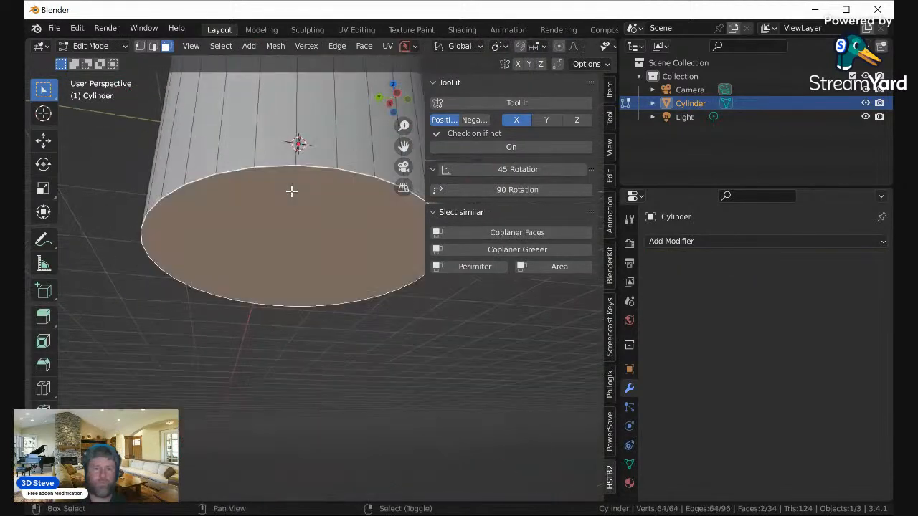
middle_drag(299, 185, 326, 227)
scroll(309, 294, down, 2)
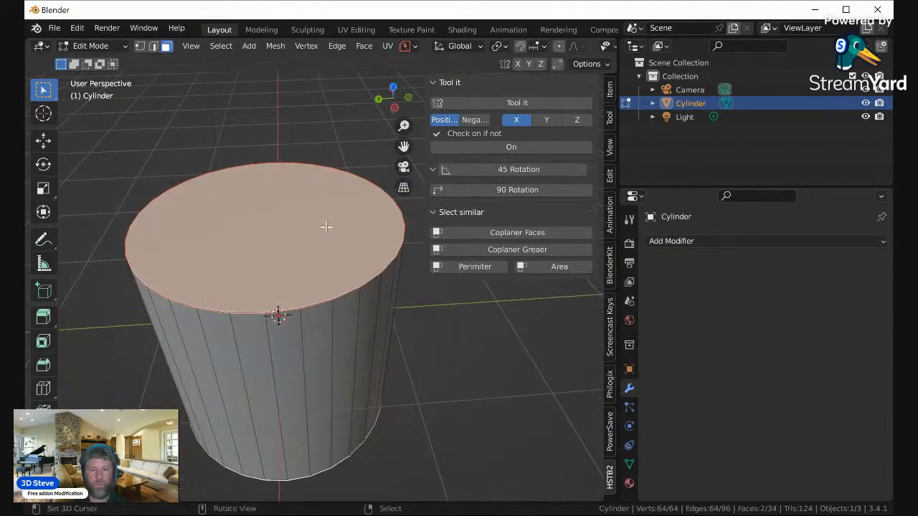
Step: Inset both cap faces to leave a narrow ring at each end, and try extruding the inner faces
key(i)
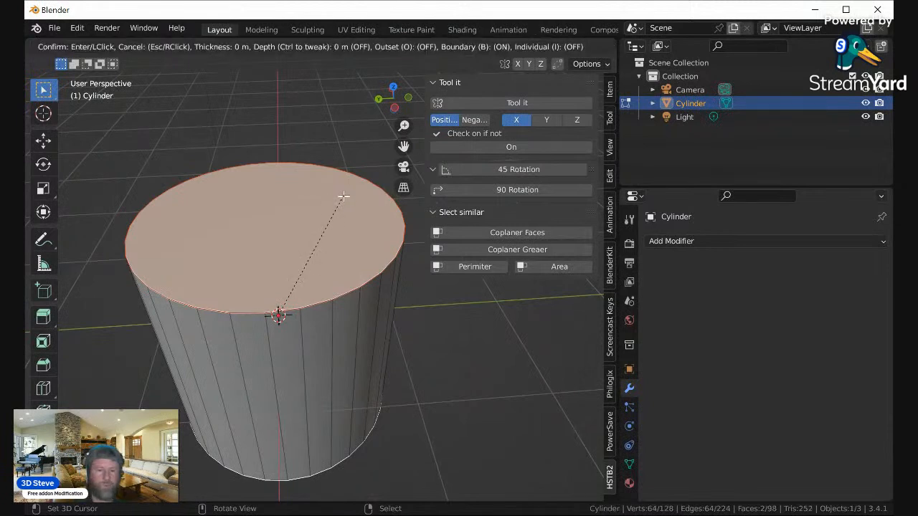
click(338, 203)
key(e)
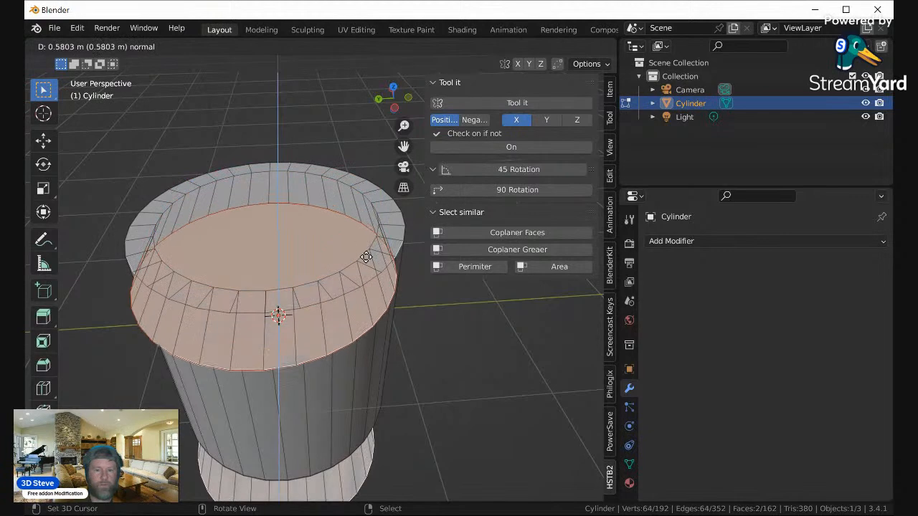
key(Escape)
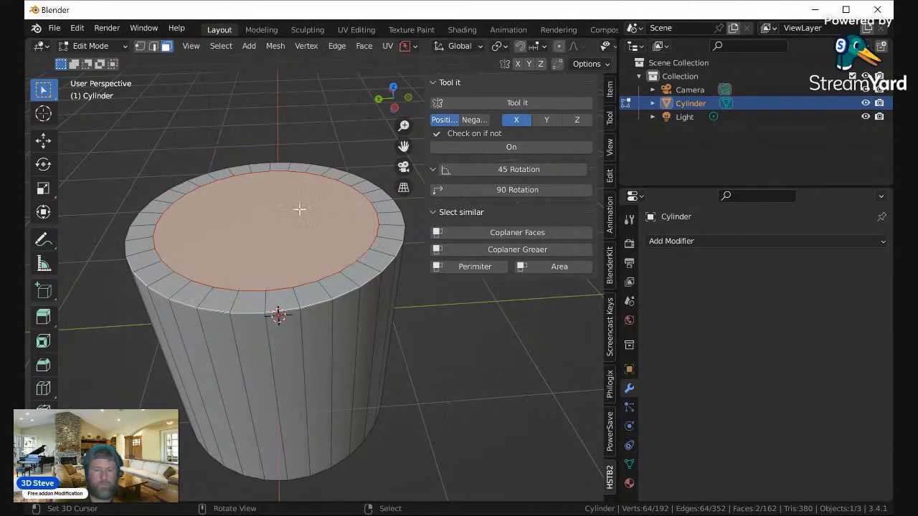
Step: Bridge the two inset cap faces with Bridge Edge Loops to hollow the cylinder into a tube
middle_drag(312, 280, 352, 269)
key(alt+e)
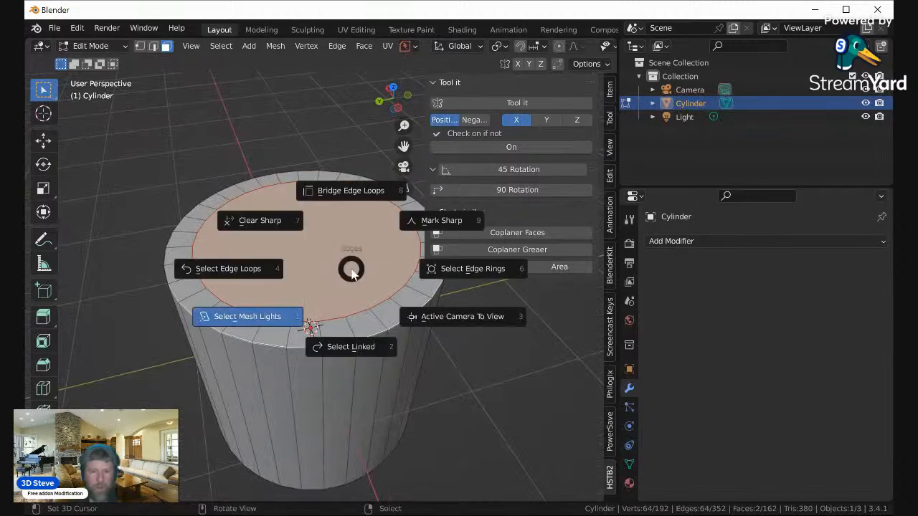
click(329, 189)
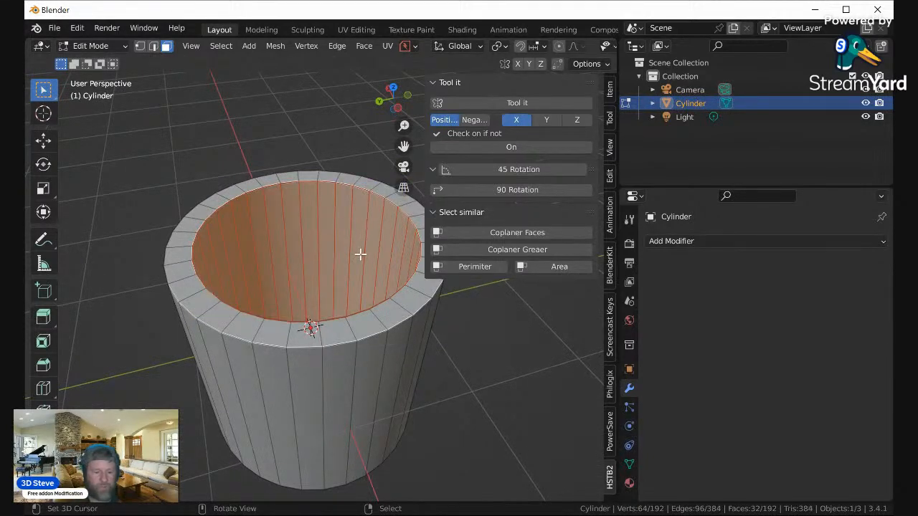
Step: Add 21 evenly spaced horizontal loop cuts around the tube's inner wall
key(ctrl+r)
scroll(360, 254, up, 20)
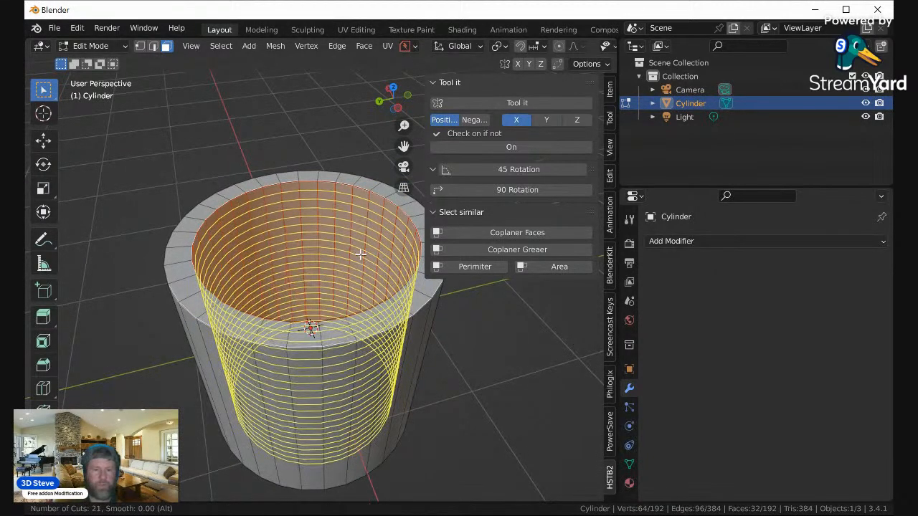
click(360, 254)
right_click(360, 253)
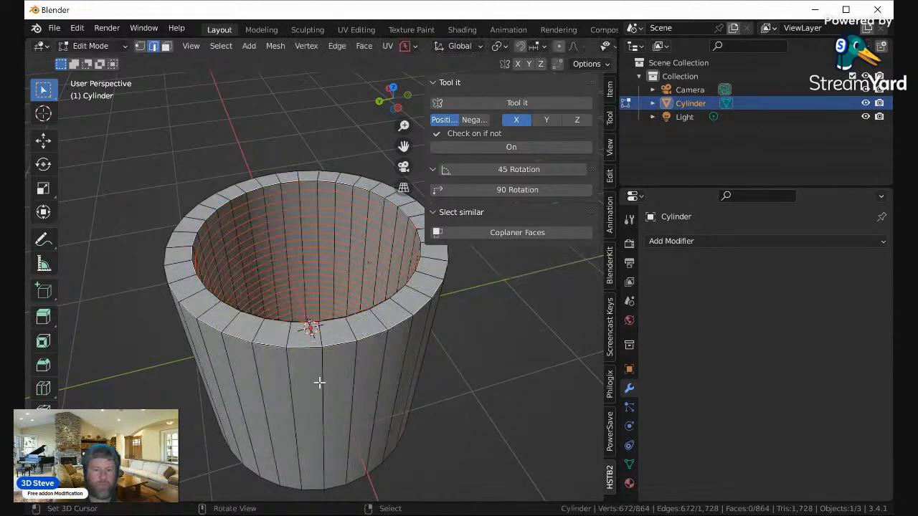
Step: Add 17 evenly spaced horizontal loop cuts around the tube's outer wall
key(ctrl+r)
scroll(319, 382, up, 10)
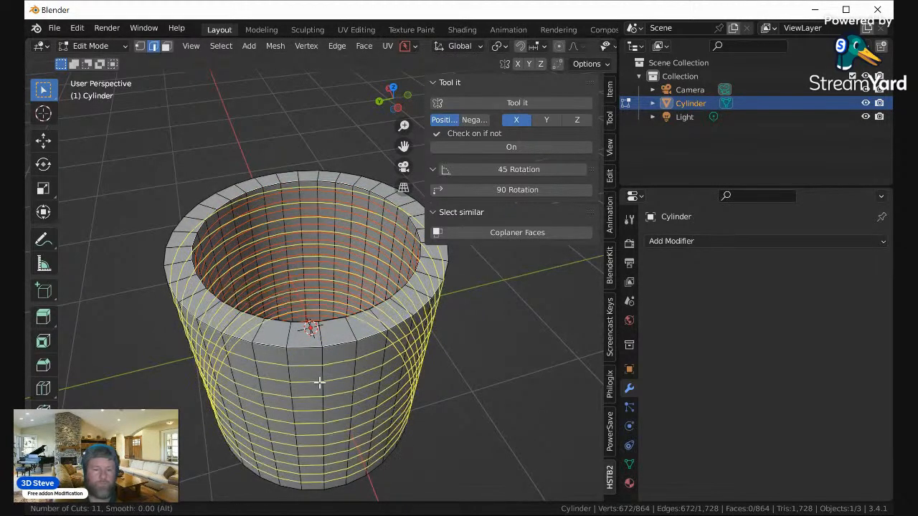
scroll(319, 382, up, 6)
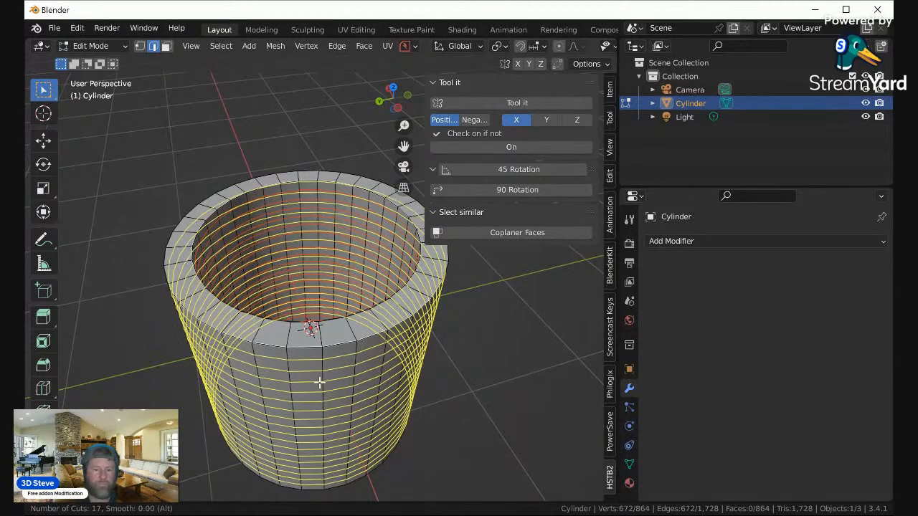
click(319, 383)
right_click(319, 383)
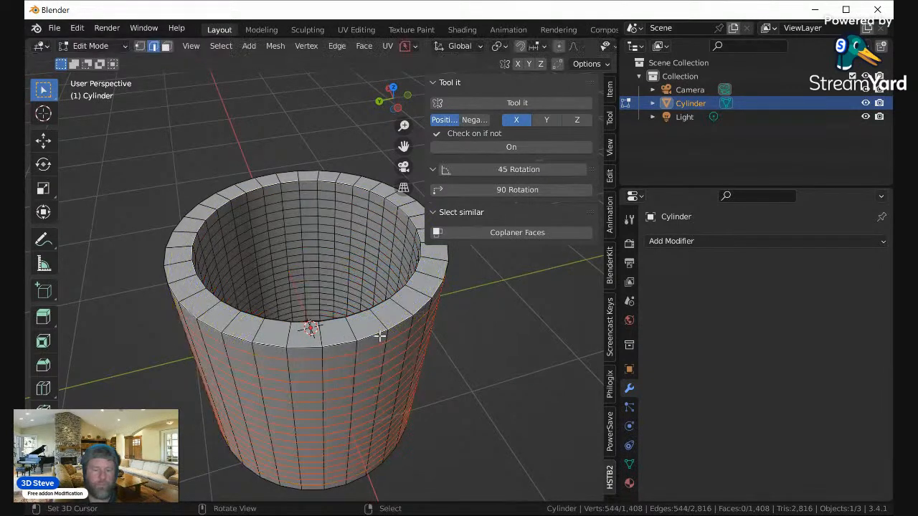
Step: Select the inner wall's edge loop just below the upper rim and slide it slightly down the wall
key(Tab)
middle_drag(359, 211, 307, 226)
key(Tab)
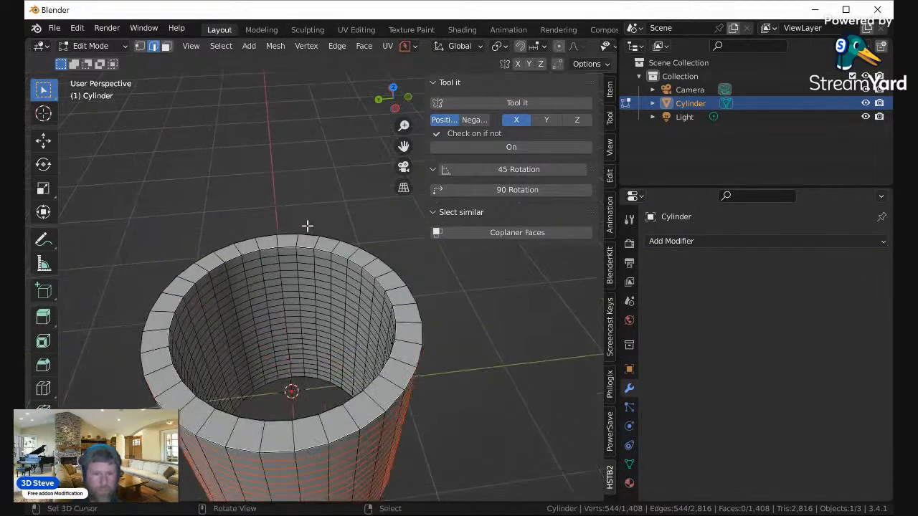
scroll(307, 226, up, 6)
click(257, 171)
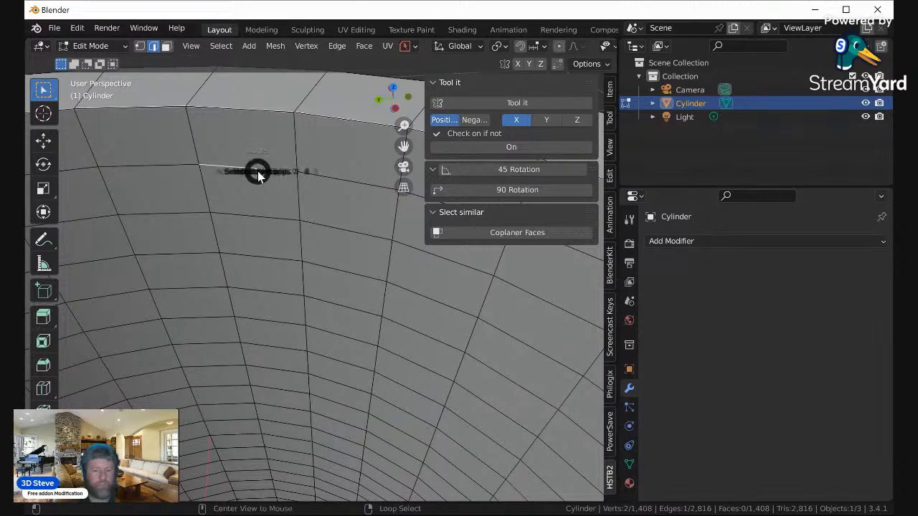
key(alt+e)
click(139, 171)
scroll(236, 170, down, 5)
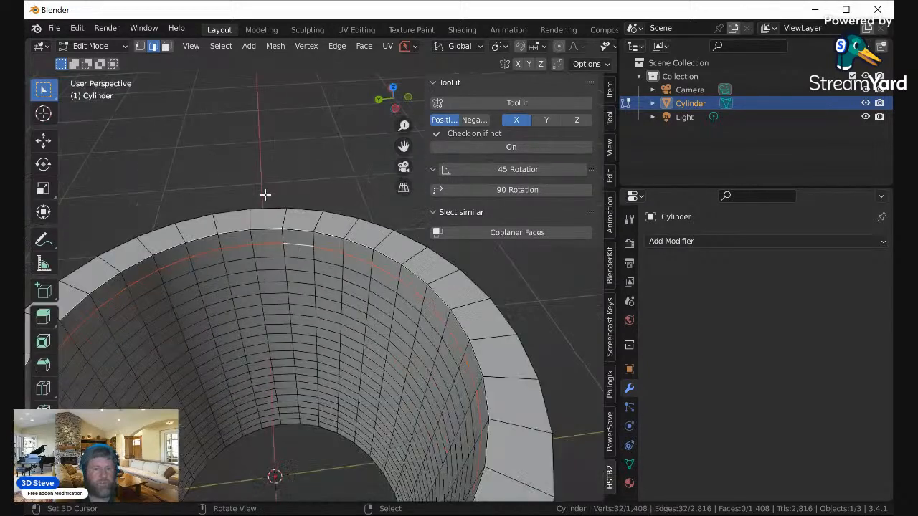
key(g)
key(g)
click(266, 200)
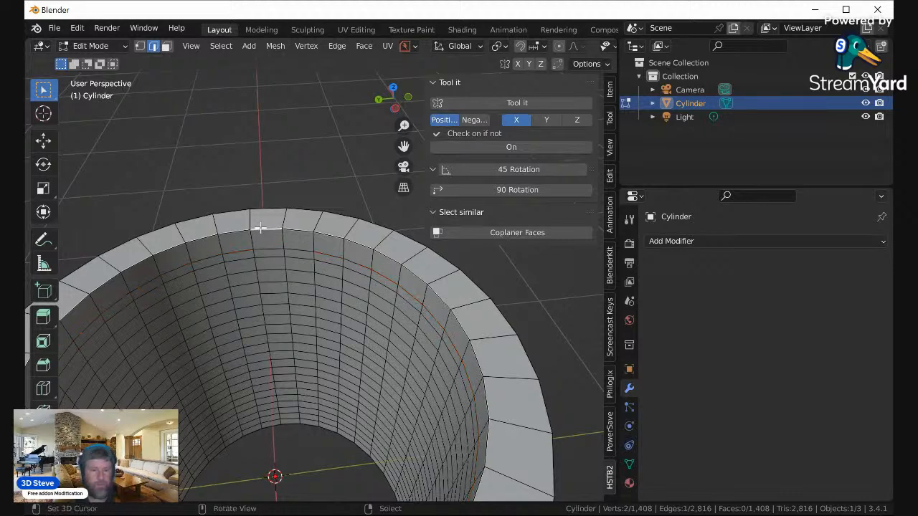
Step: Select the edge loop along the upper inner rim and try beveling it about 0.2 m wide
key(alt+e)
click(156, 229)
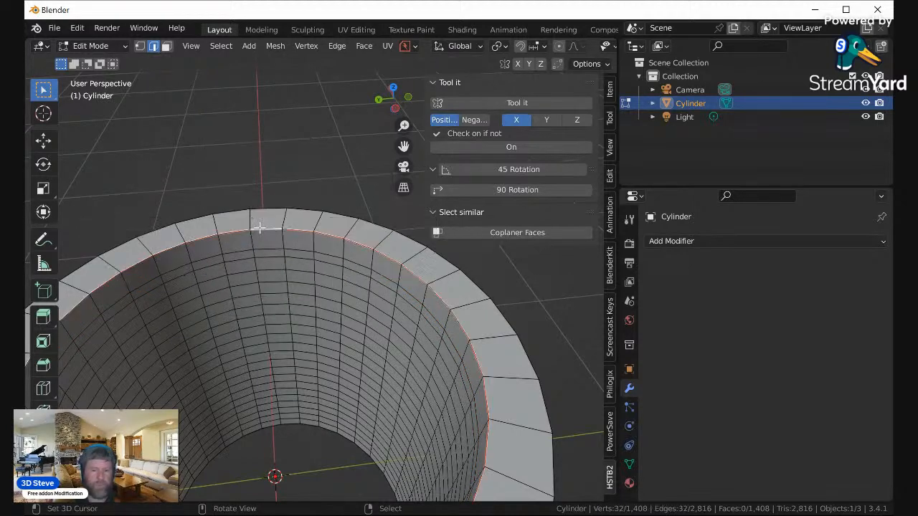
key(ctrl+b)
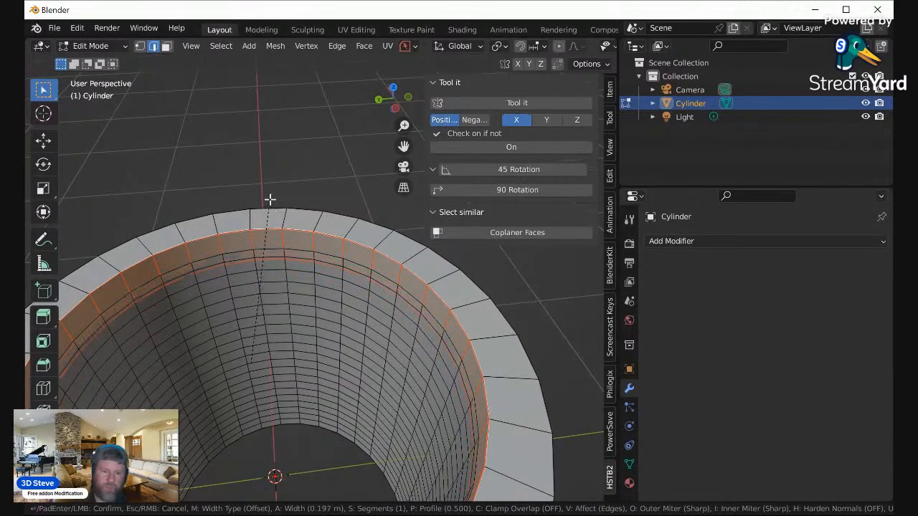
key(Escape)
Step: Try the edge bevel on the selected upper inner rim loop again and examine the rim up close
key(Tab)
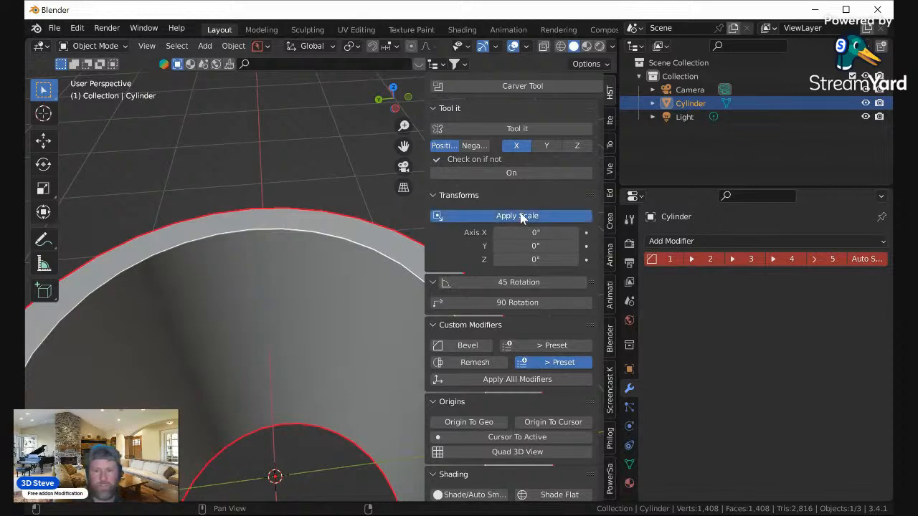
scroll(274, 257, down, 5)
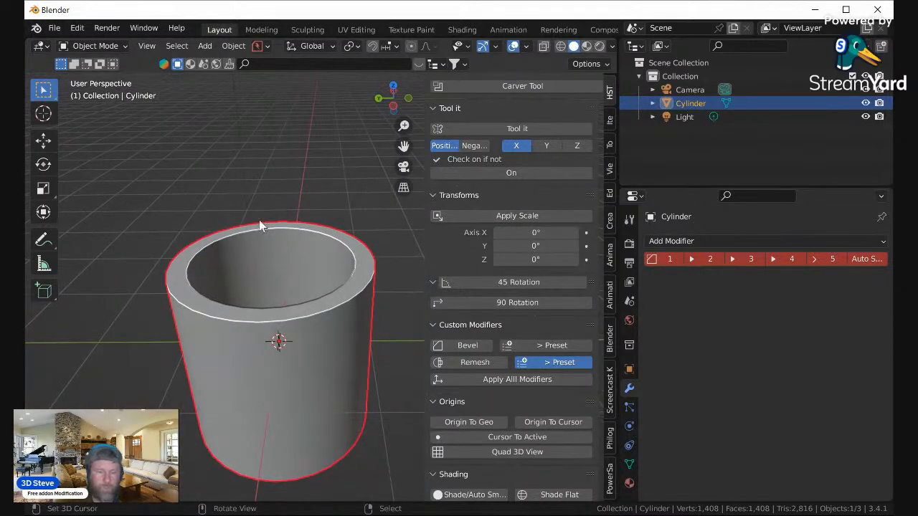
scroll(262, 220, up, 5)
key(Tab)
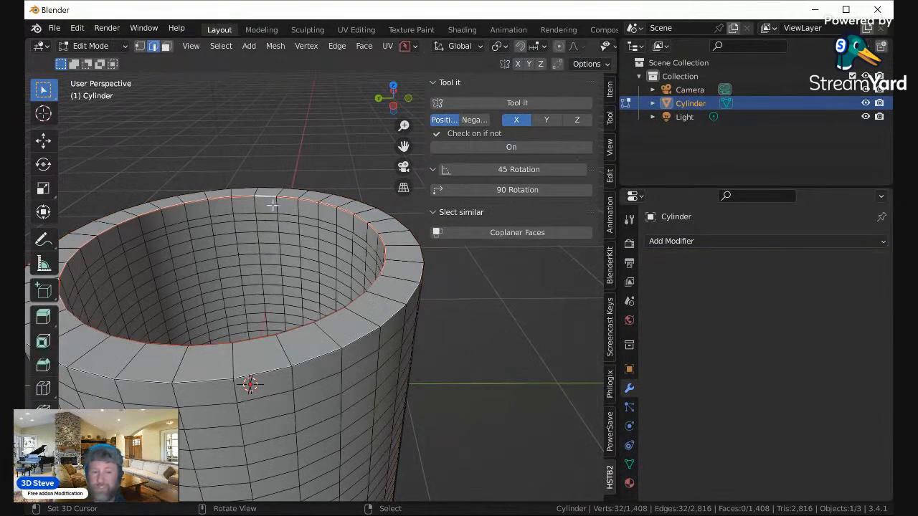
key(ctrl+b)
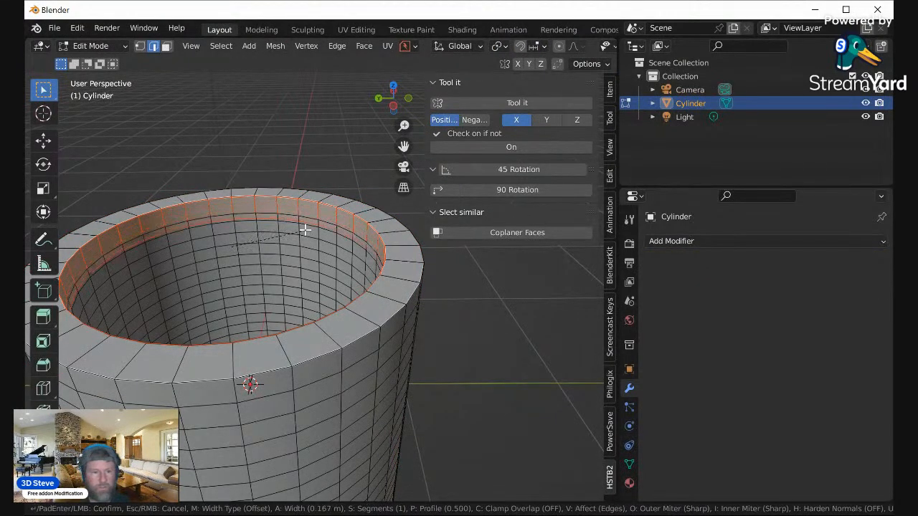
click(309, 219)
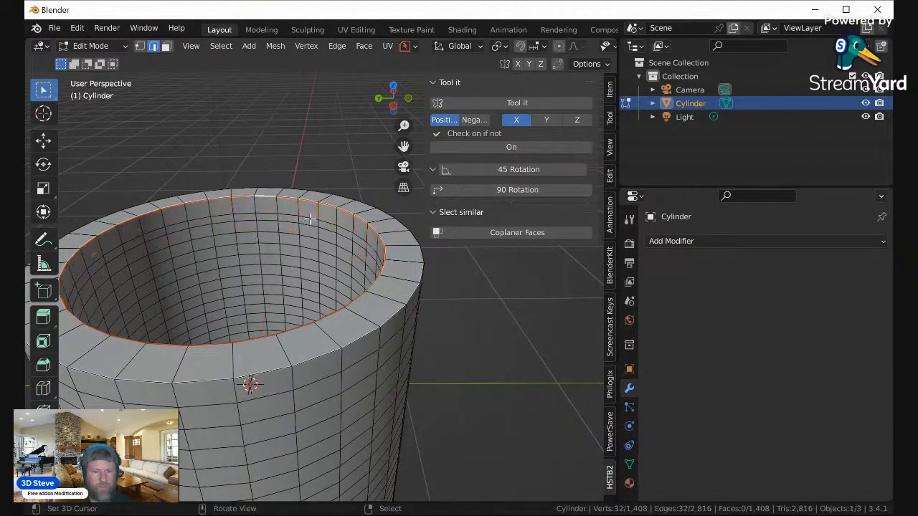
scroll(338, 273, up, 8)
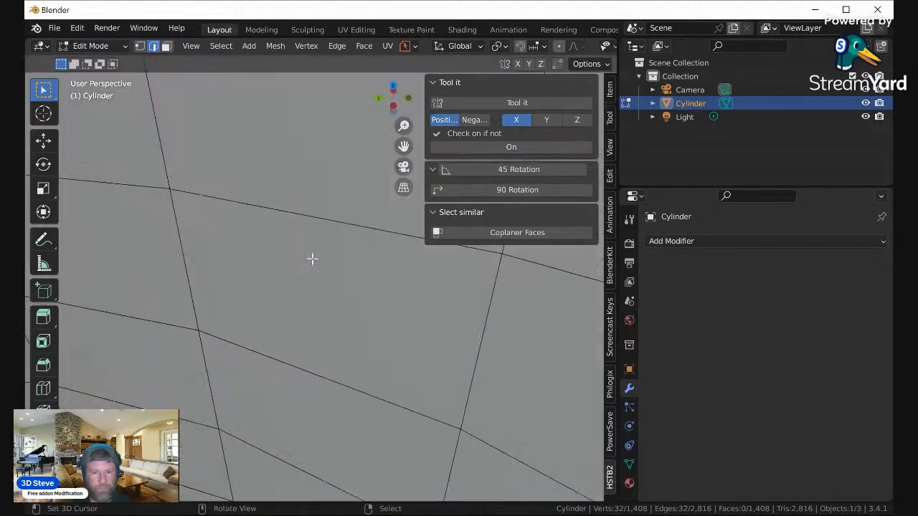
scroll(299, 259, down, 3)
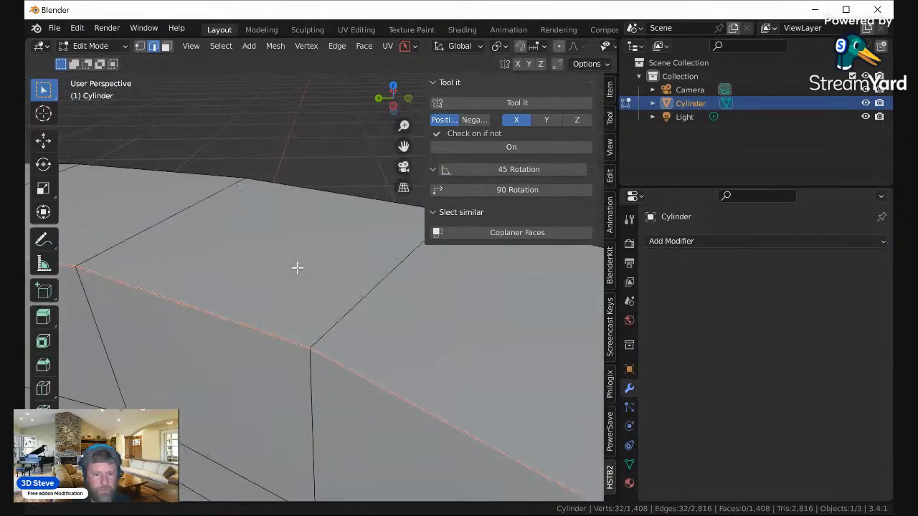
scroll(286, 333, down, 2)
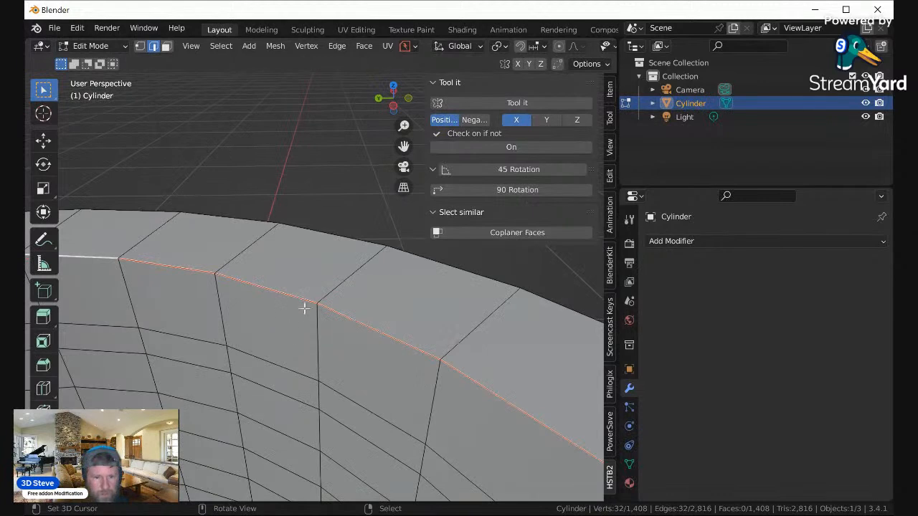
Step: Try beveling the upper inner rim edge loop once more and inspect the tube in Object Mode
key(ctrl+b)
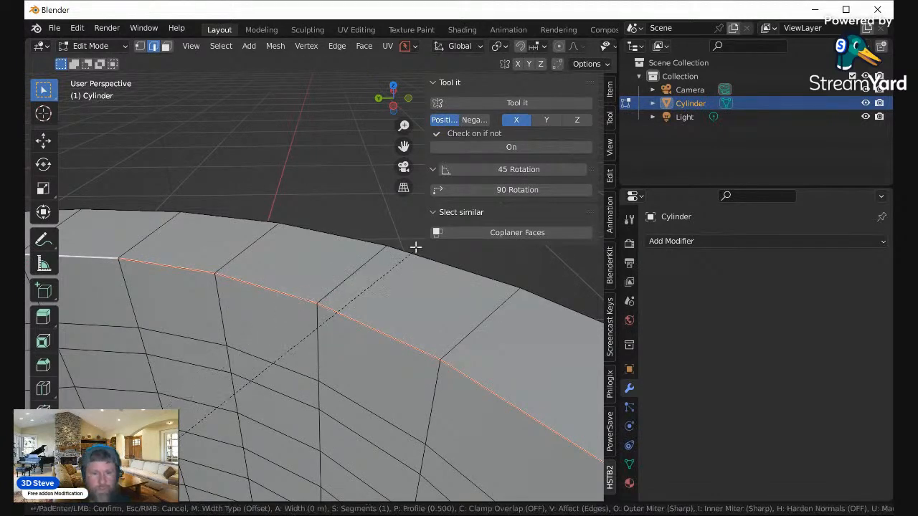
click(193, 309)
scroll(261, 283, down, 5)
key(Tab)
middle_drag(331, 235, 290, 282)
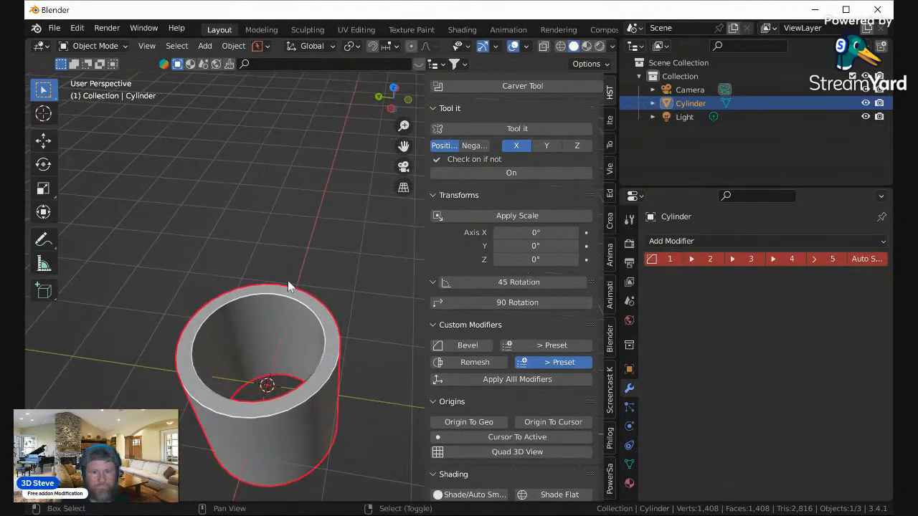
scroll(289, 282, up, 4)
key(Tab)
key(Tab)
key(Tab)
alt+click(287, 249)
Step: Undo the rim edits and the loop cuts back to the plain tube
key(ctrl+z)
key(ctrl+z)
key(ctrl+z)
key(ctrl+z)
key(ctrl+z)
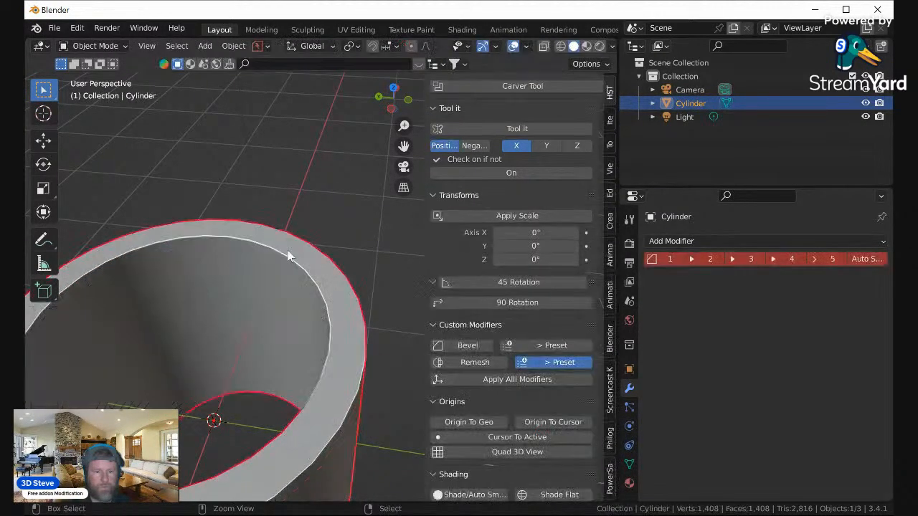
key(ctrl+z)
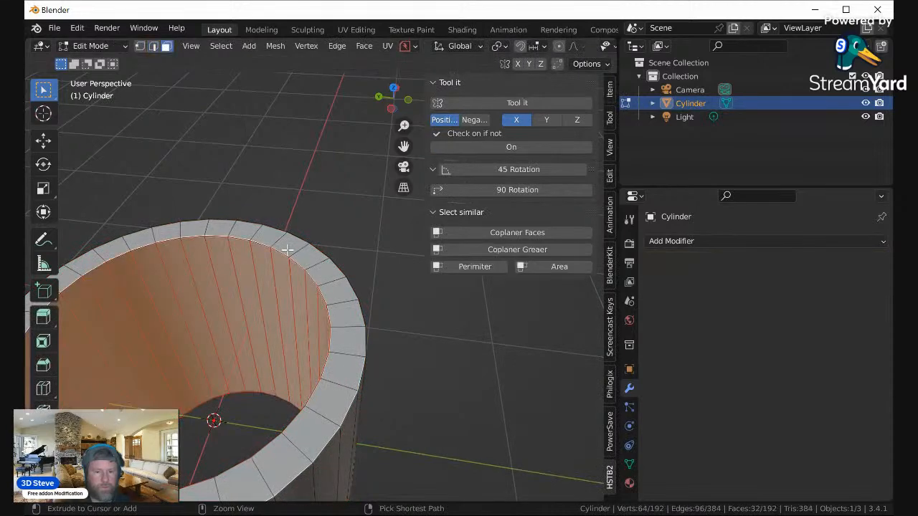
Step: Try an edge bevel on the upper inner rim loop of the plain tube
click(282, 250)
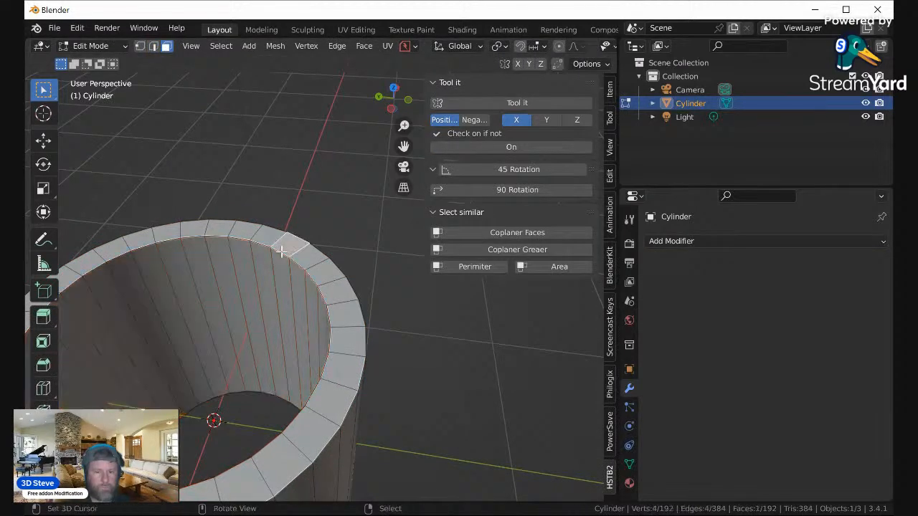
click(153, 46)
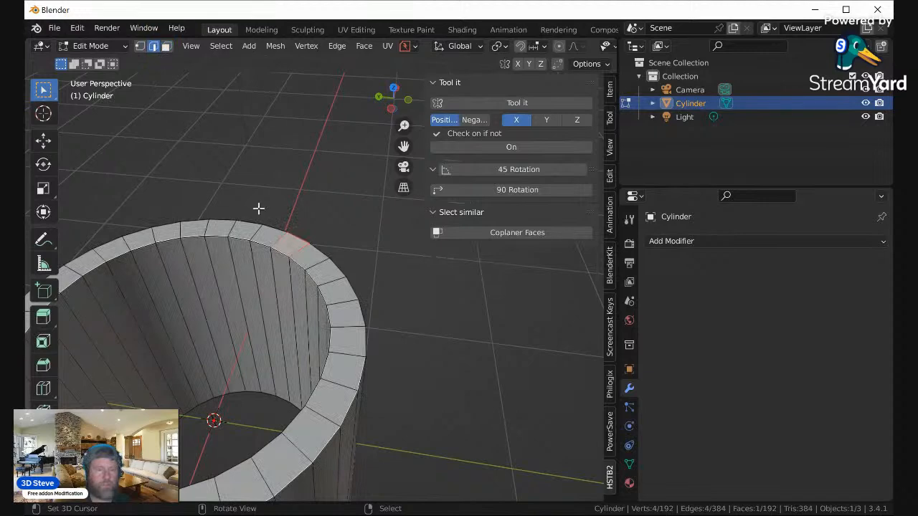
alt+click(262, 246)
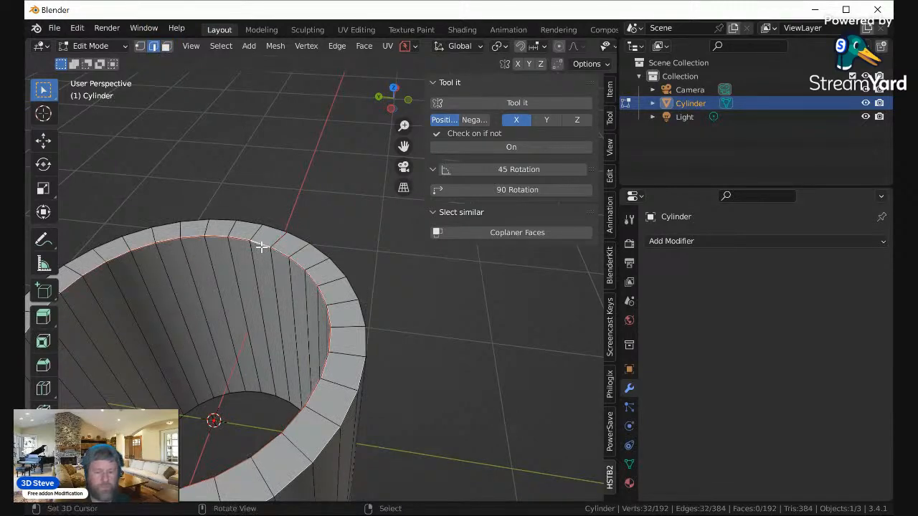
key(ctrl+b)
key(Escape)
middle_drag(294, 241, 303, 237)
key(alt+a)
Step: Undo the through-hole and extrude the inset top face downward to form a shallow recess
key(ctrl+z)
key(ctrl+z)
key(ctrl+z)
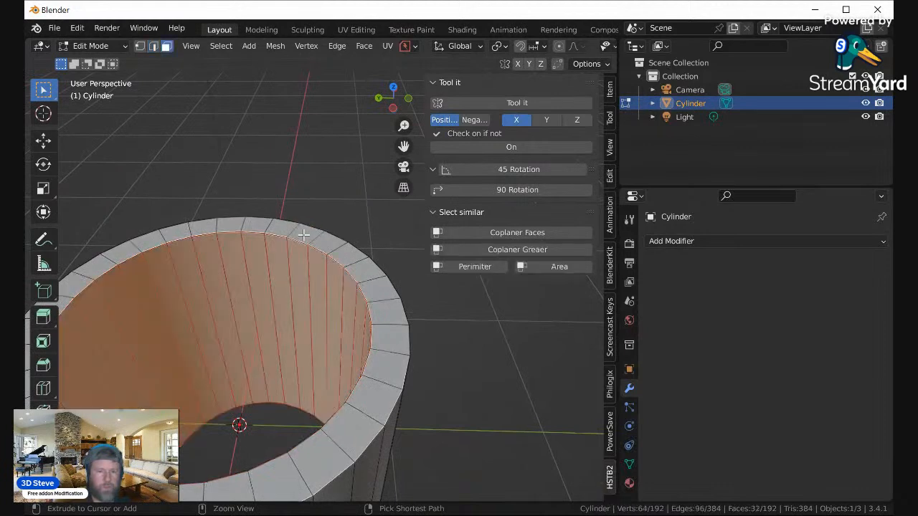
click(241, 258)
scroll(251, 233, down, 4)
key(e)
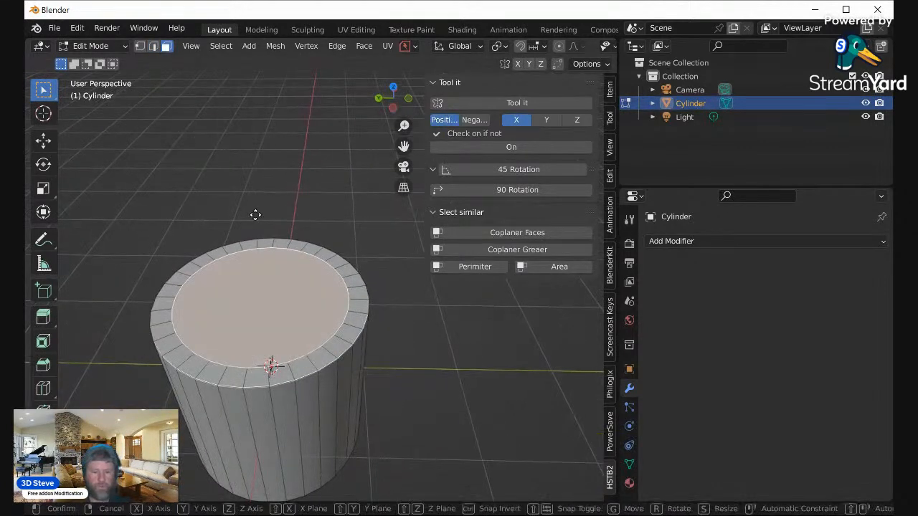
click(256, 229)
scroll(256, 235, up, 5)
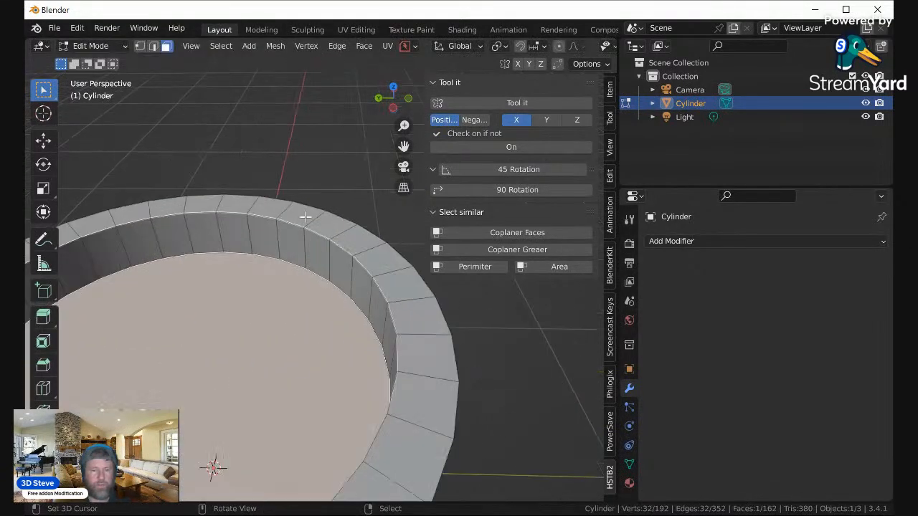
Step: Select the edge loop along the recess's upper inner rim and bevel it about 0.12 m wide
click(275, 236)
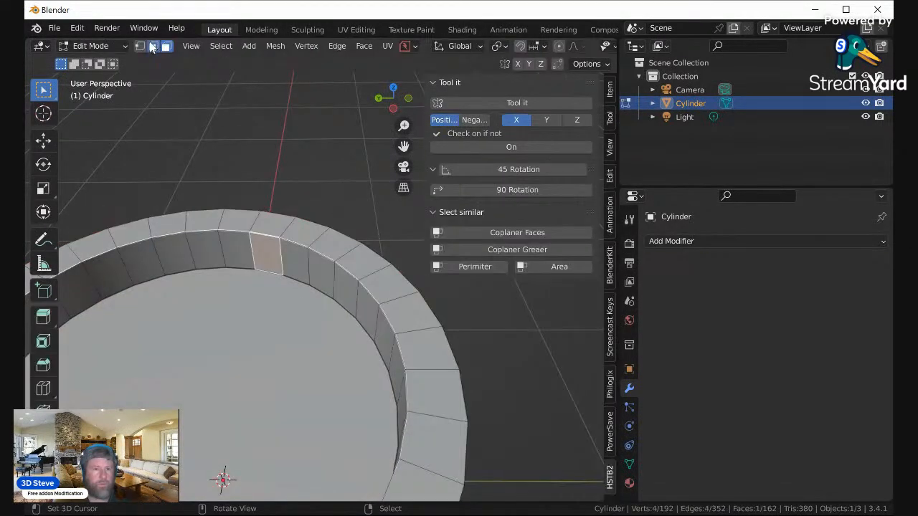
click(153, 46)
click(230, 228)
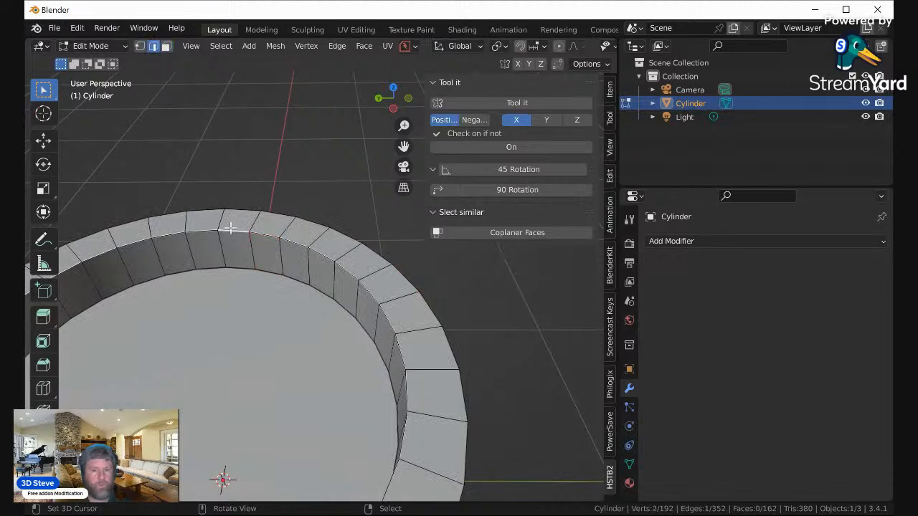
key(alt+e)
click(192, 228)
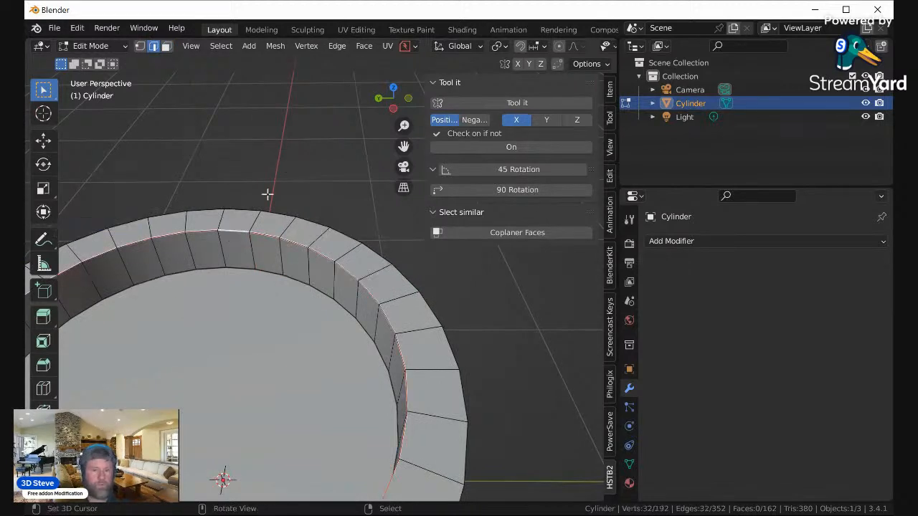
key(ctrl+b)
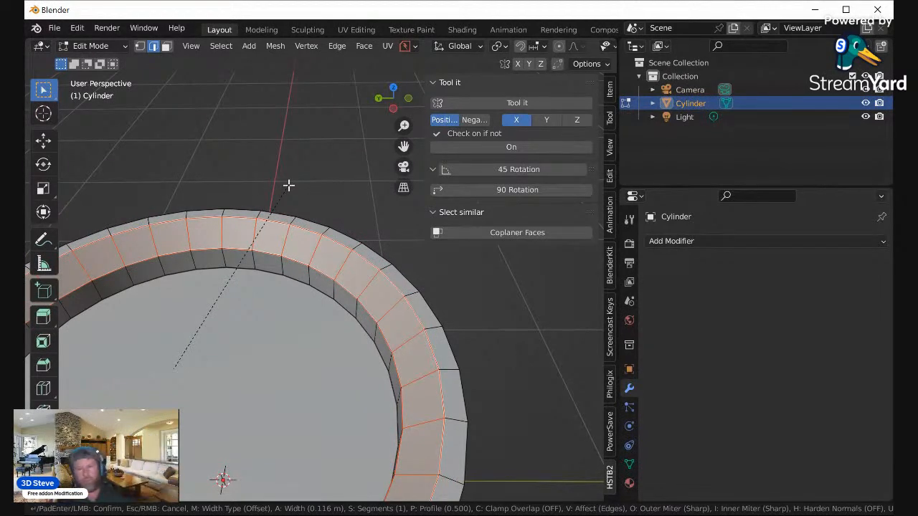
click(285, 188)
Step: Mirror the cylinder's upper half across the Z axis with Tool it and check the mirrored mesh in Edit Mode
middle_drag(285, 188, 274, 164)
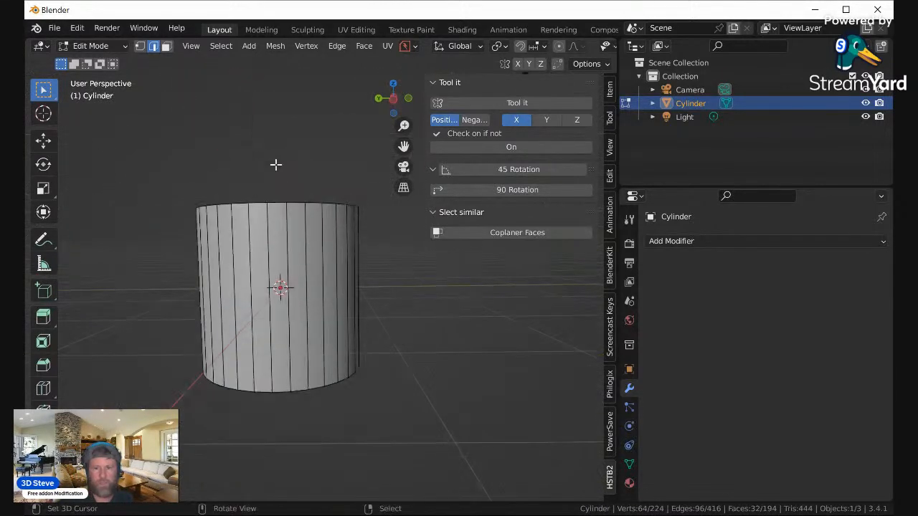
key(Tab)
click(576, 146)
click(517, 132)
middle_drag(388, 213, 304, 260)
key(Tab)
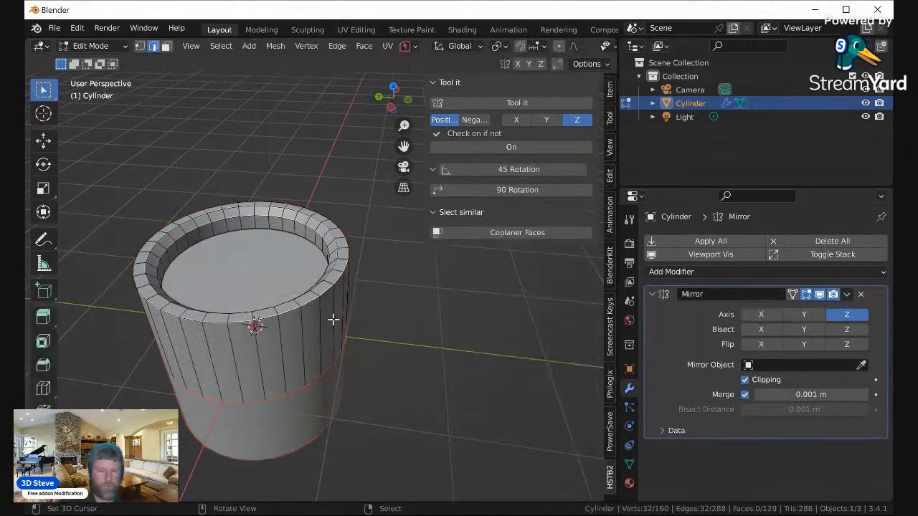
middle_drag(287, 363, 293, 301)
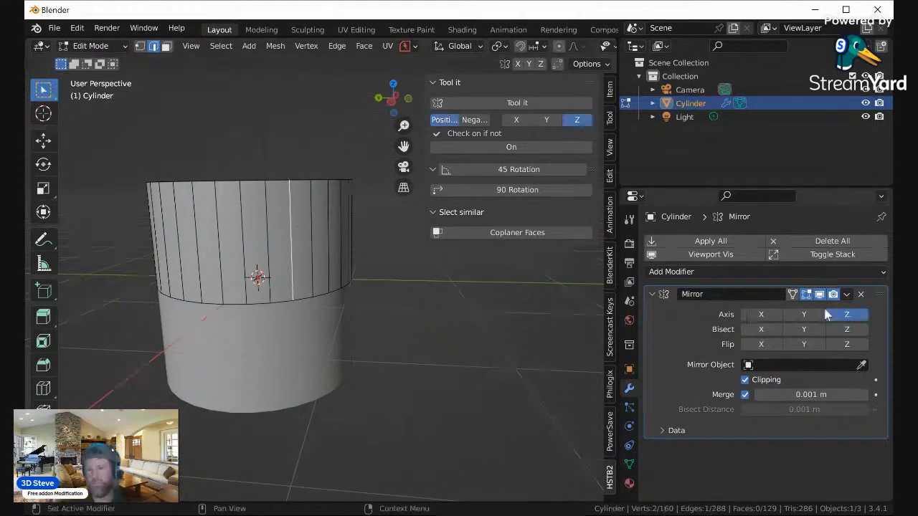
Step: Turn on Tool it's On option and apply the Mirror modifier on the cylinder
key(ctrl+z)
key(ctrl+z)
click(491, 176)
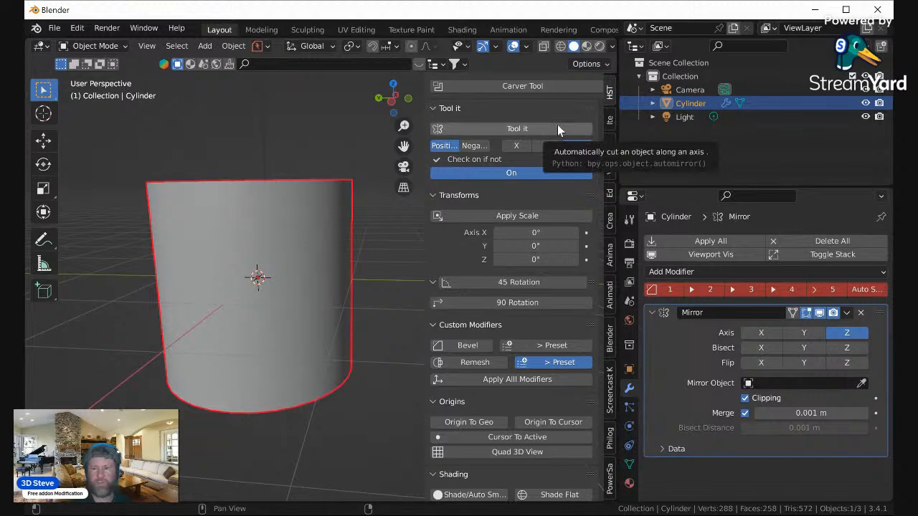
click(846, 313)
click(847, 313)
click(847, 313)
click(793, 327)
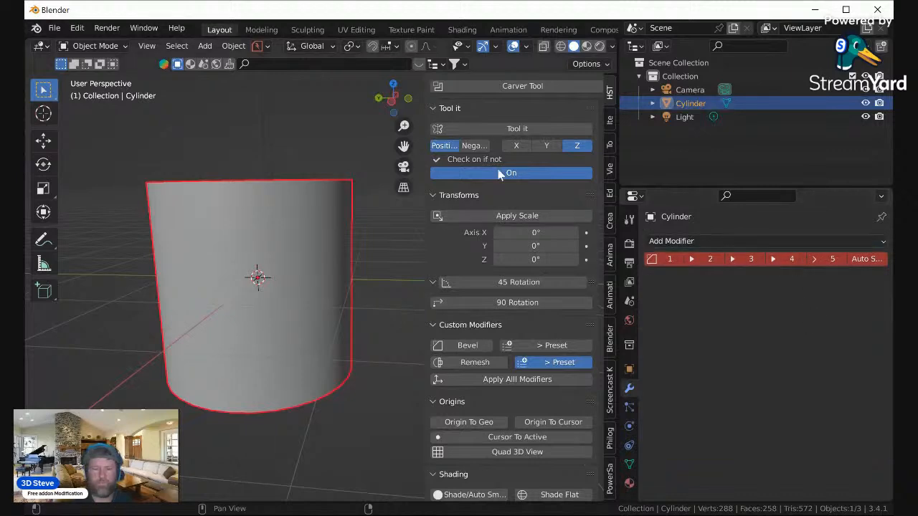
Step: Try the Carver Tool on the cylinder in top view with the cut type set to Circle
middle_drag(402, 179, 294, 323)
scroll(224, 261, up, 6)
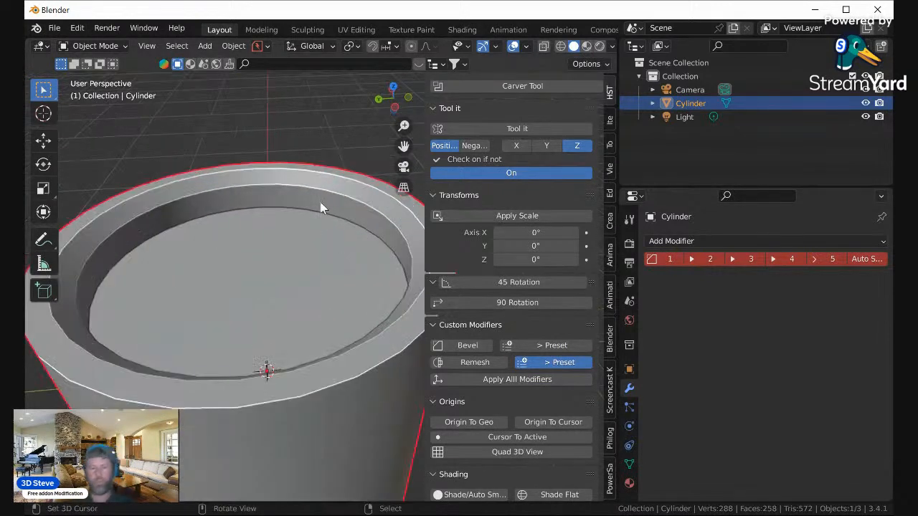
scroll(321, 208, down, 2)
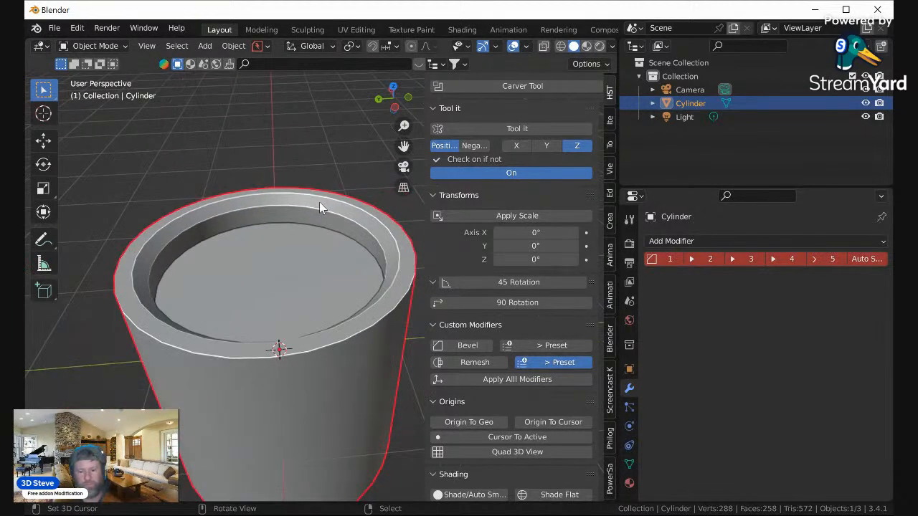
key(KP_7)
click(524, 86)
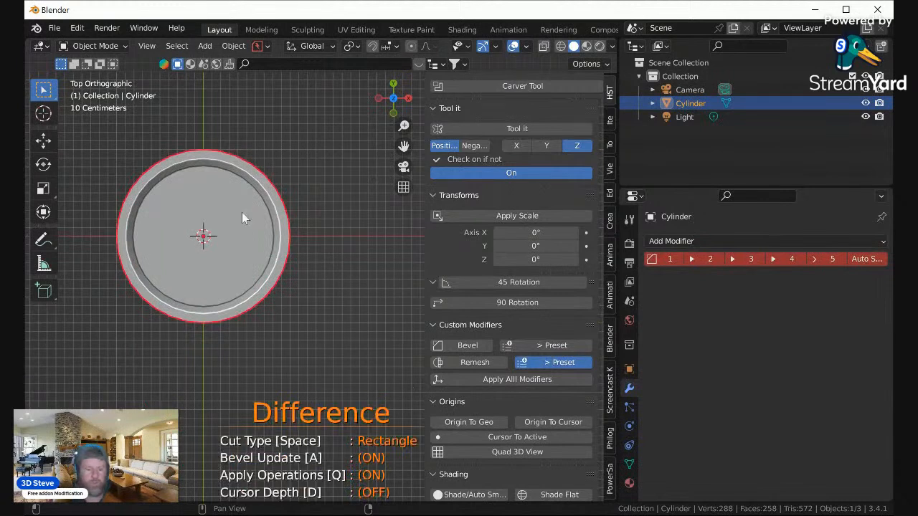
key(space)
key(space)
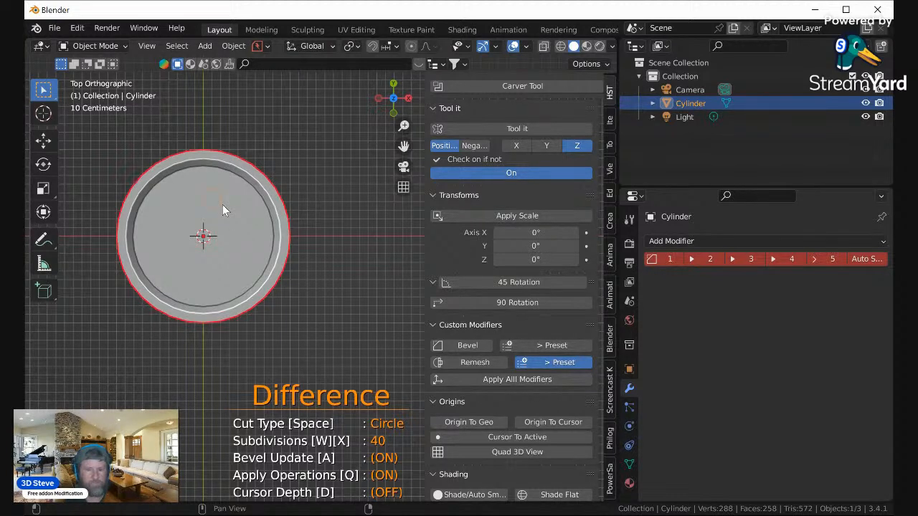
key(Escape)
Step: Select the recess's floor face in face select mode and widen the 3D viewport
key(Tab)
shift+middle_drag(215, 205, 265, 215)
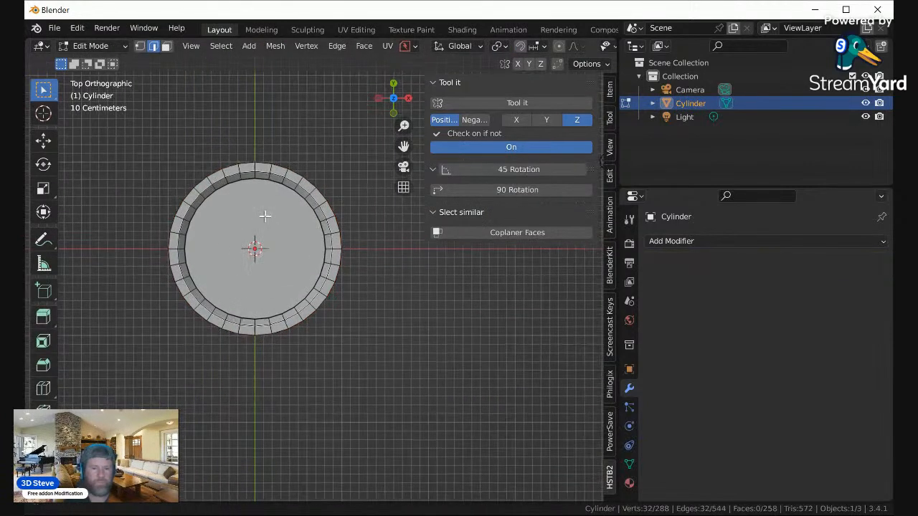
click(279, 218)
key(Tab)
key(Tab)
click(165, 46)
shift+middle_drag(256, 150, 303, 170)
scroll(299, 219, up, 4)
shift+click(305, 170)
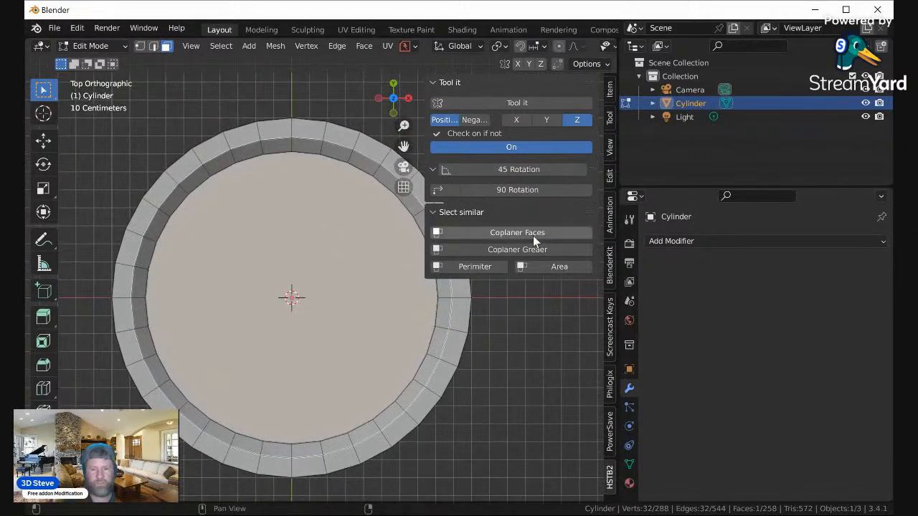
drag(618, 262, 731, 265)
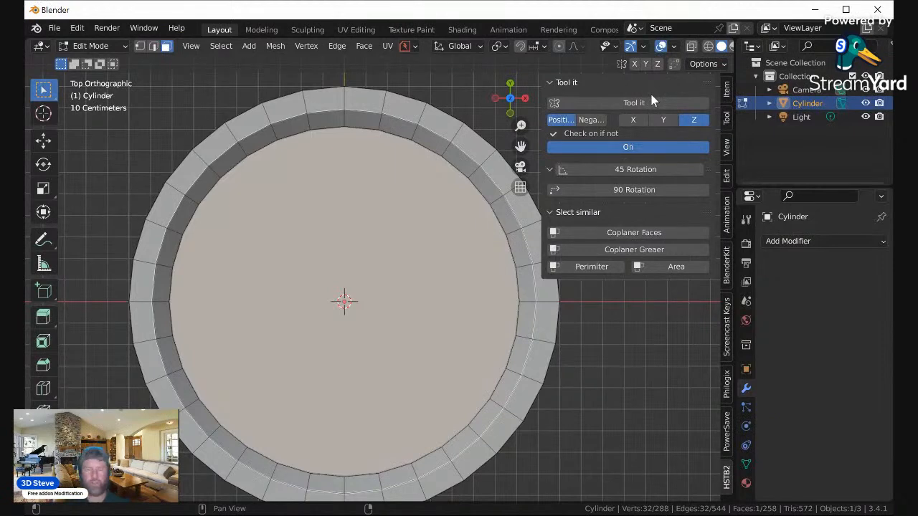
Step: Search the add-on preferences for "carver" to check whether the Carver add-on is enabled
click(87, 30)
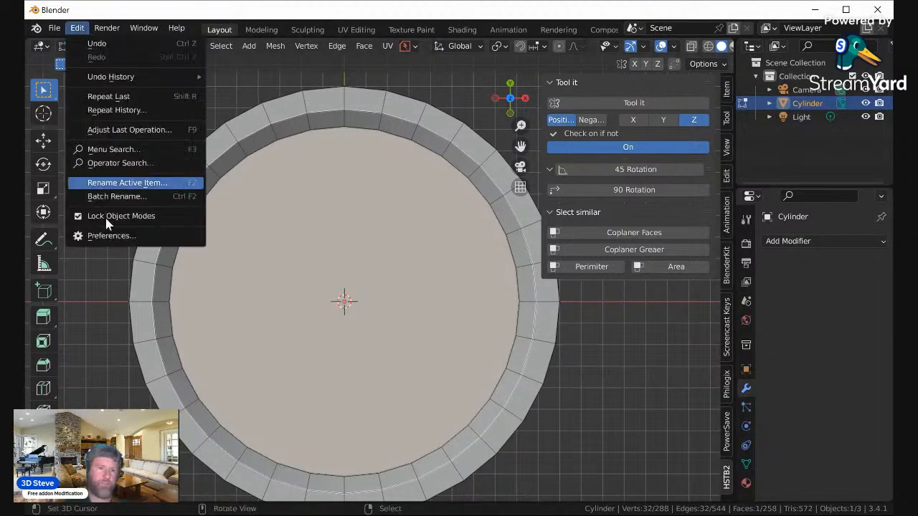
click(110, 244)
click(403, 97)
text(carver)
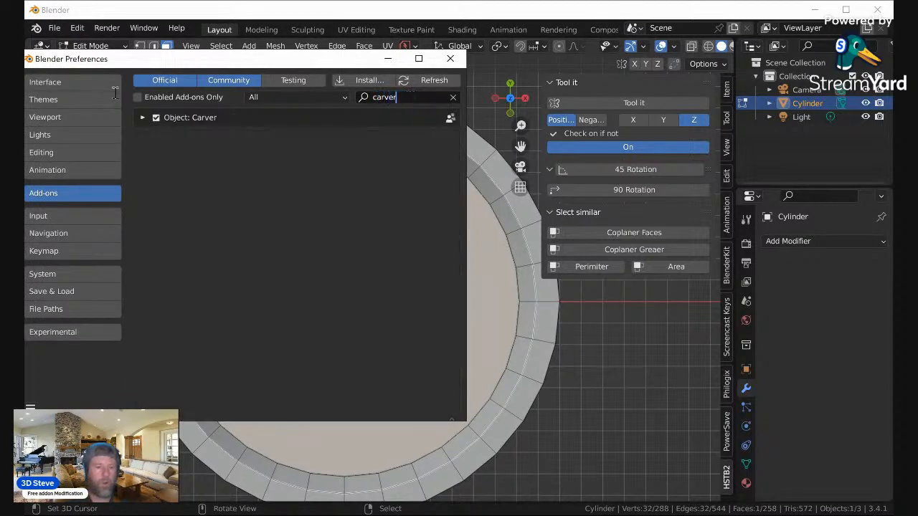
click(450, 59)
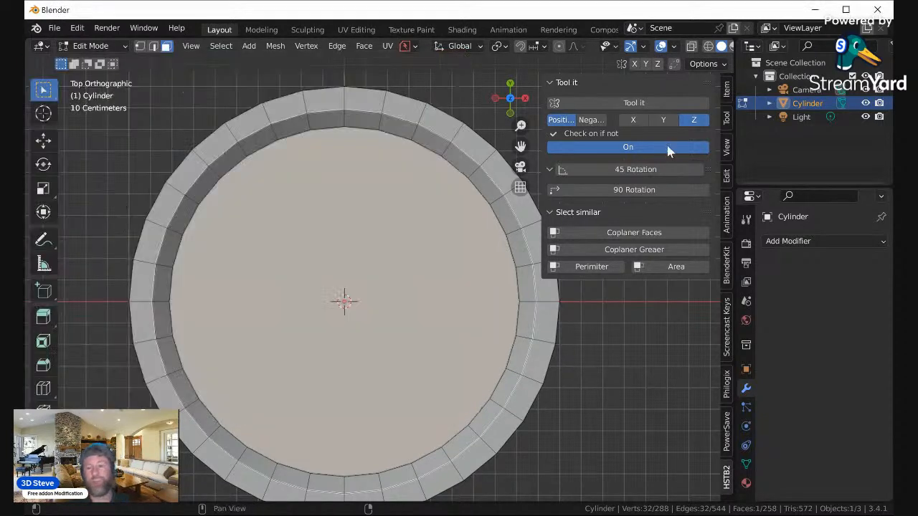
Step: Try launching the Carver tool on the cylinder in Object Mode
key(Tab)
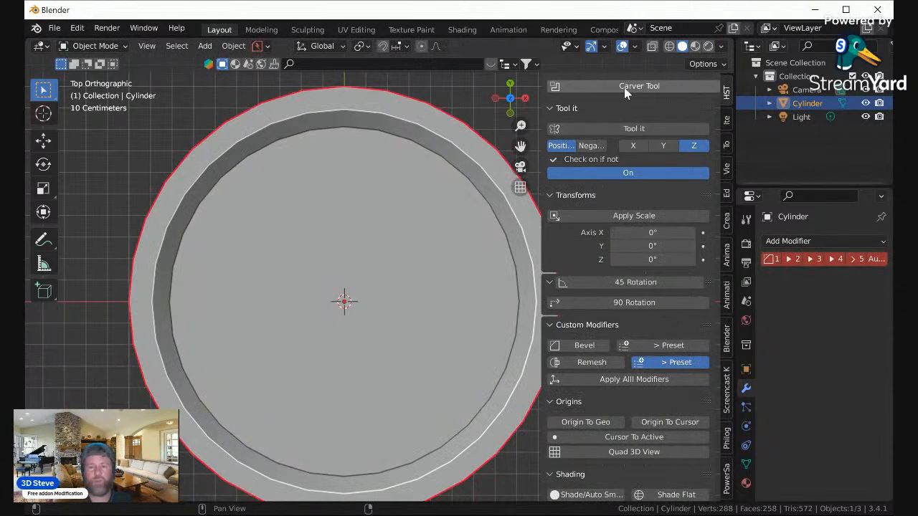
key(Tab)
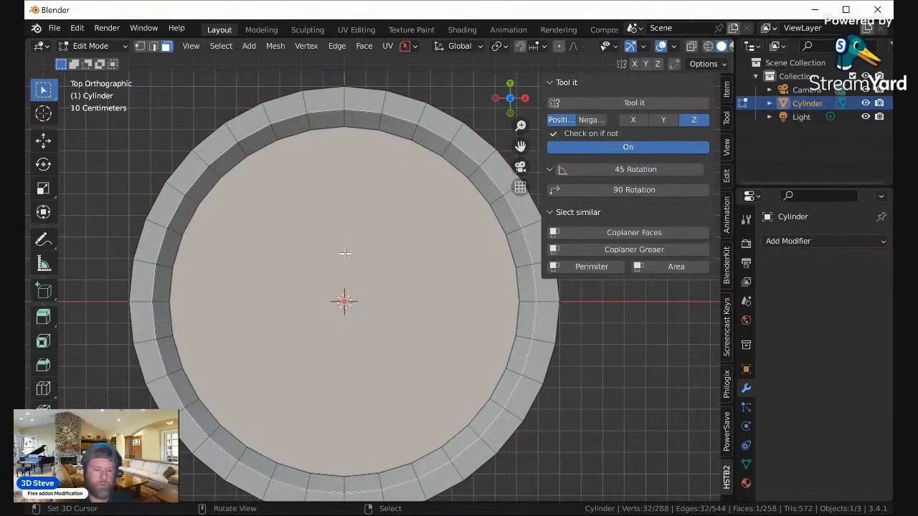
key(Tab)
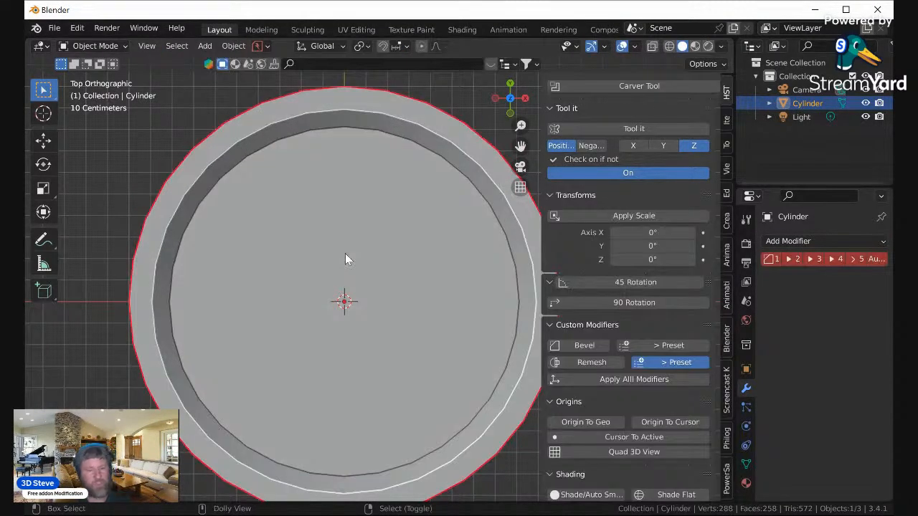
key(ctrl+shift+x)
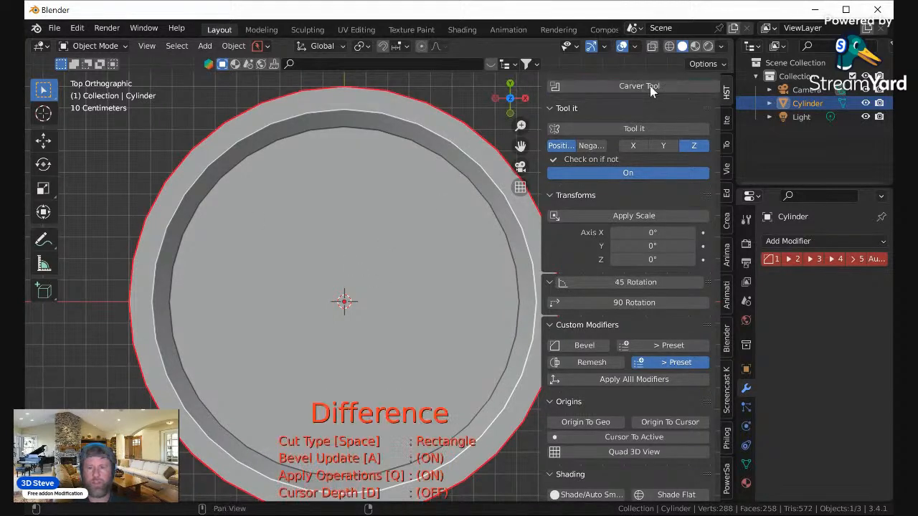
key(Escape)
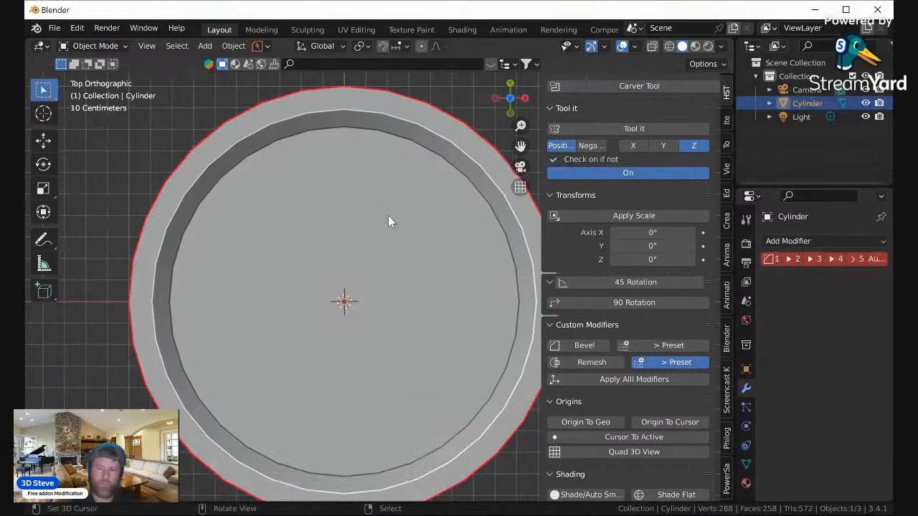
Step: Hide the viewport sidebar and return the cylinder to Edit Mode
key(n)
key(Tab)
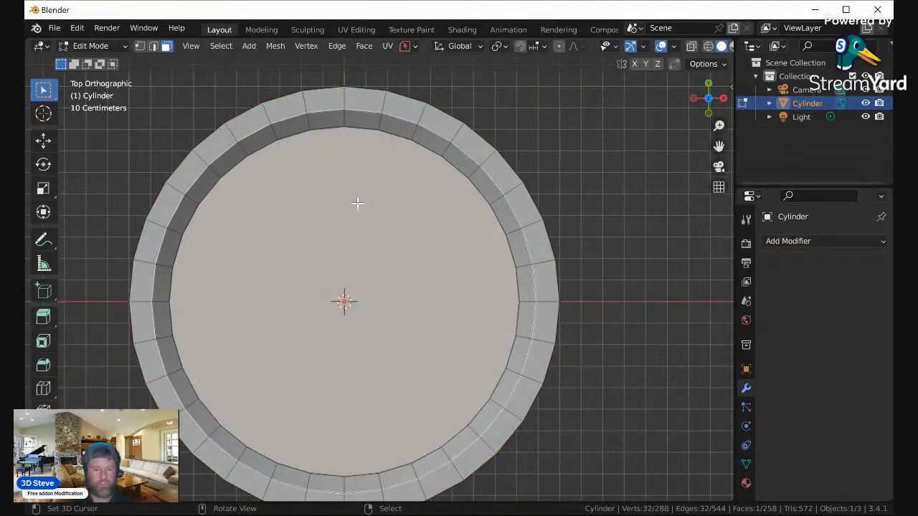
Step: Start Grid Modeler on the recess's floor face, set 54 grids and enlarge the grid plane past the cylinder
key(q)
click(333, 244)
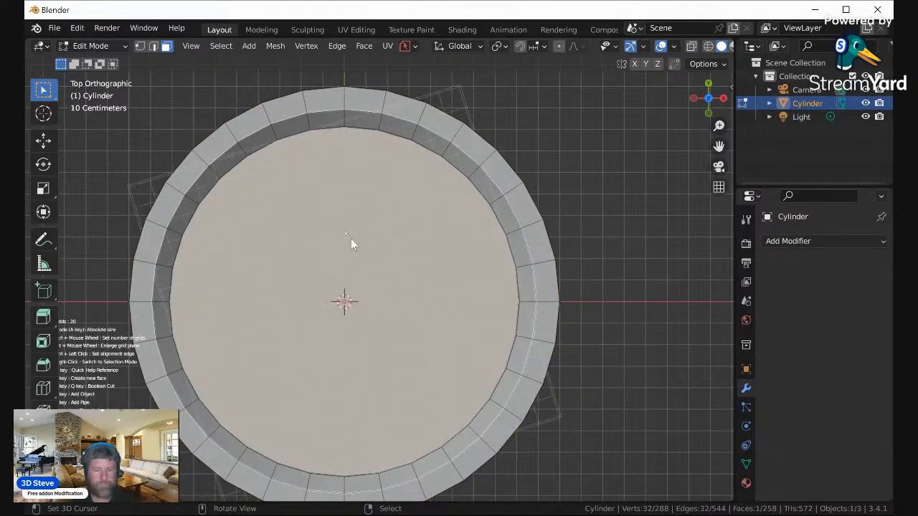
ctrl+scroll(365, 239, up, 7)
alt+scroll(365, 238, up, 4)
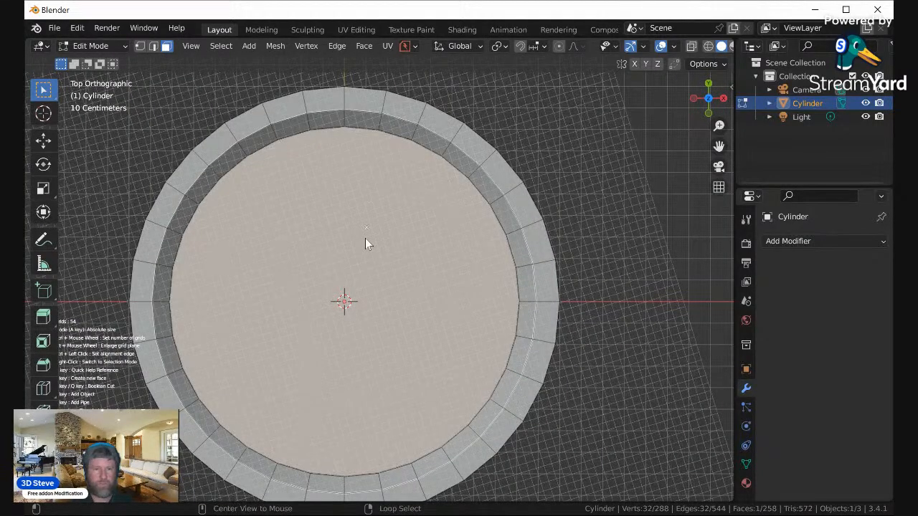
scroll(375, 232, down, 2)
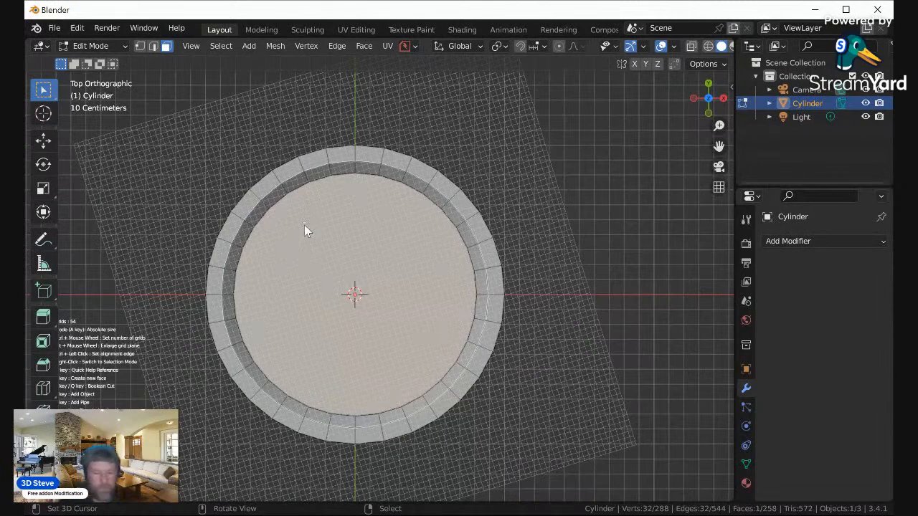
Step: Draw a 12-edge circle on the recess floor and array copies of it across the floor
key(c)
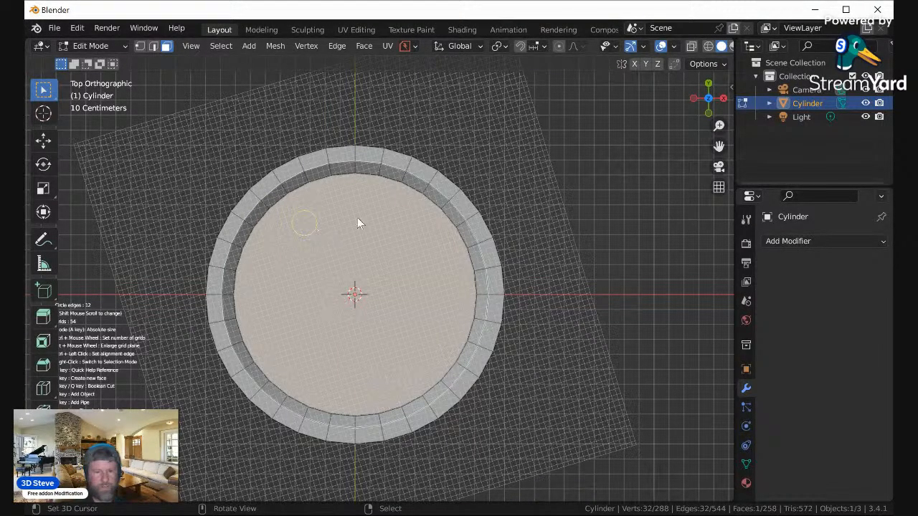
right_click(318, 222)
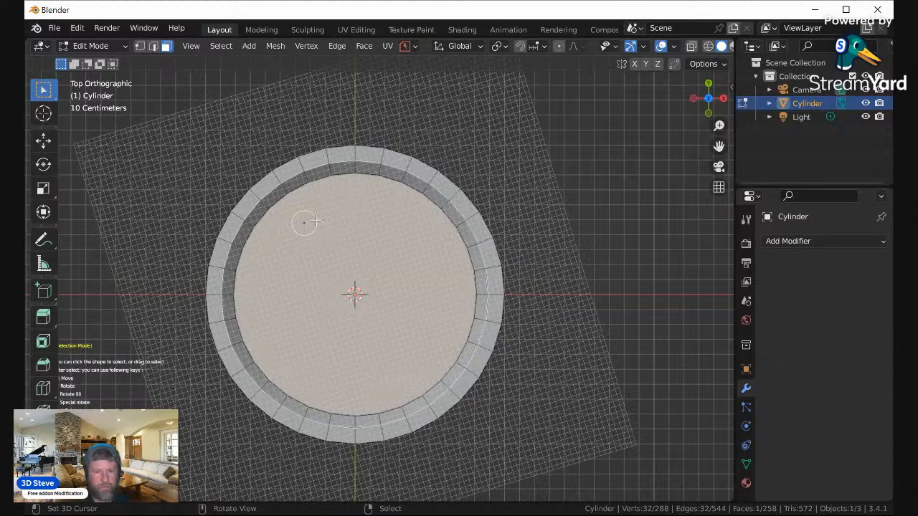
key(a)
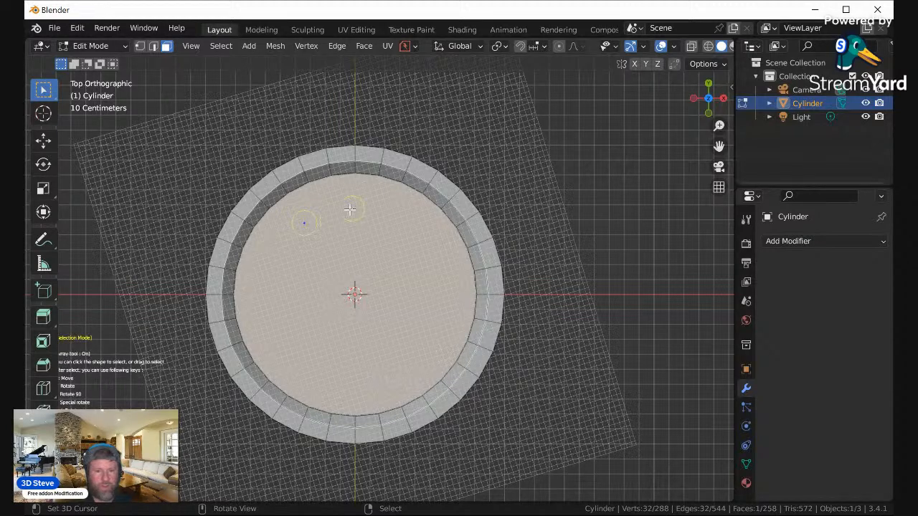
click(345, 209)
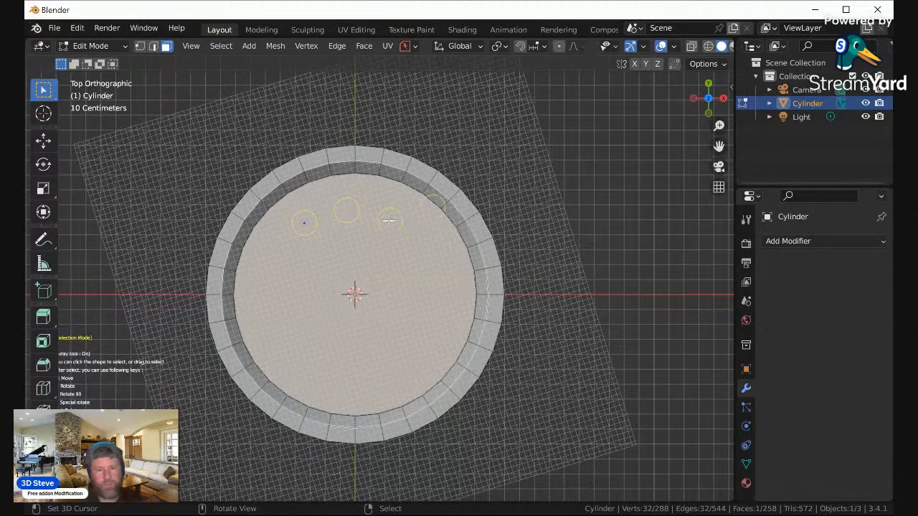
click(353, 247)
click(278, 289)
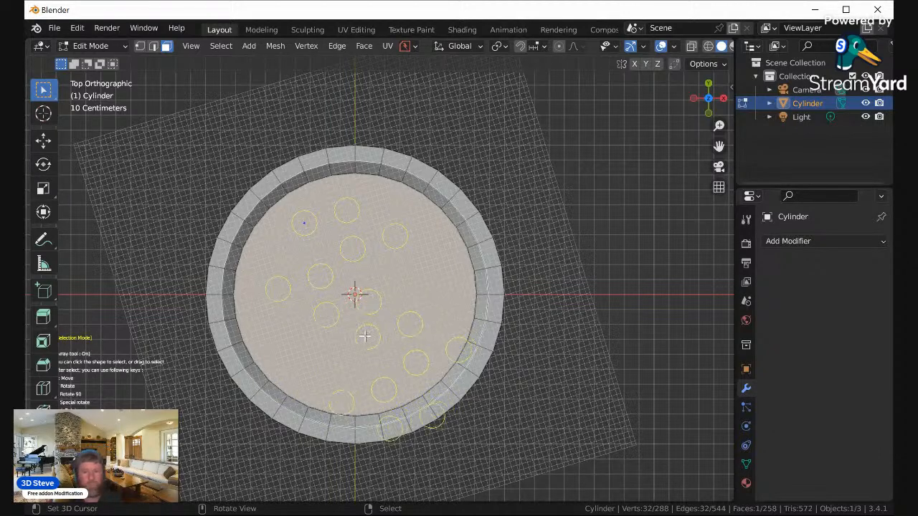
right_click(351, 295)
right_click(352, 293)
right_click(354, 285)
right_click(353, 285)
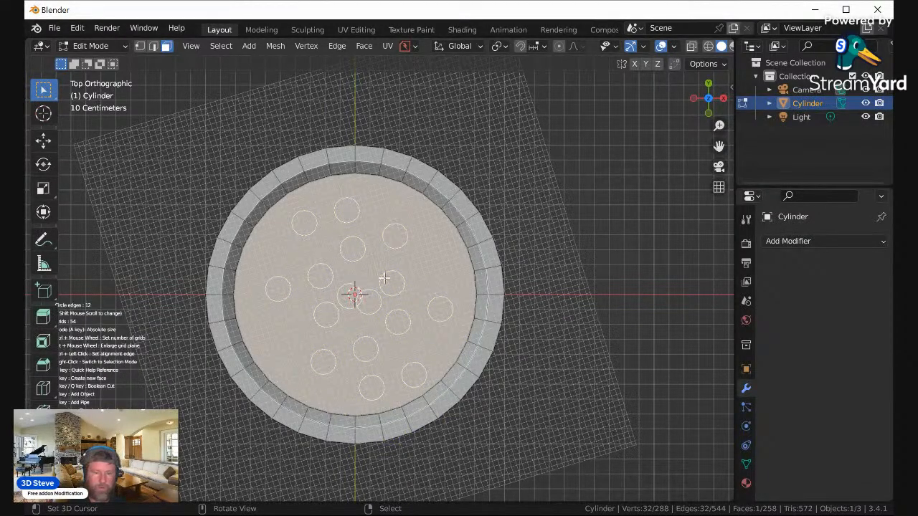
Step: Delete the overlapping circle at the floor's centre and Boolean cut the remaining circles into the recess floor
scroll(385, 278, up, 8)
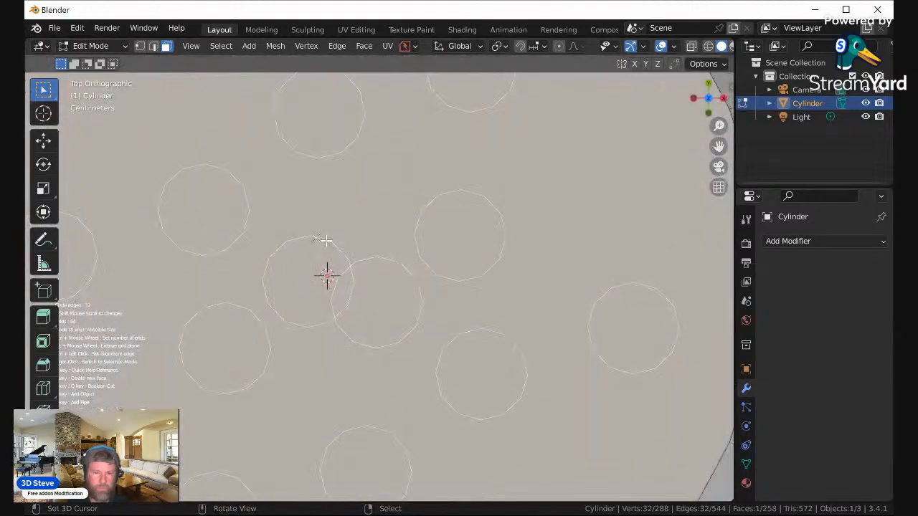
right_click(325, 241)
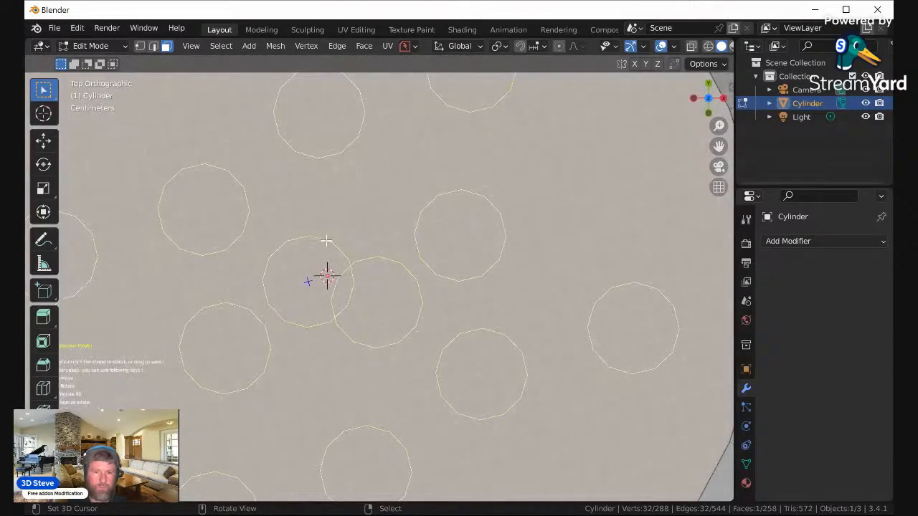
shift+click(444, 195)
key(x)
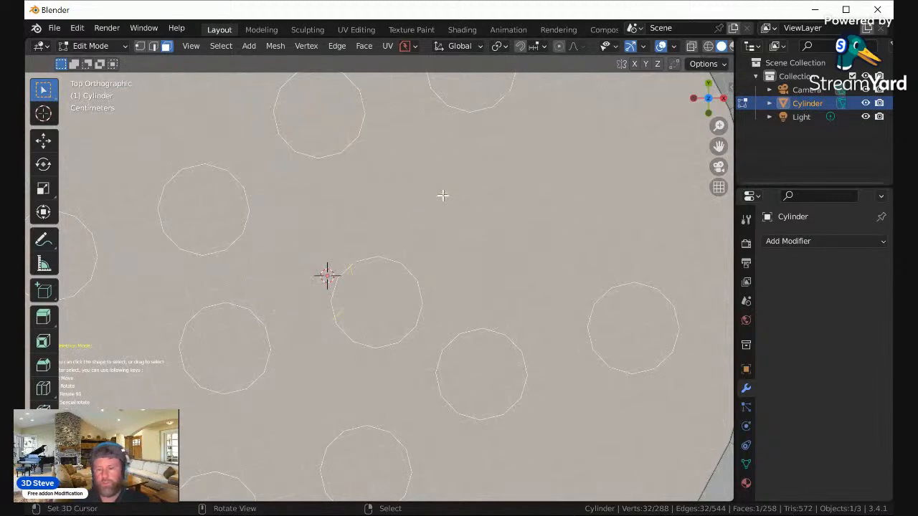
scroll(443, 195, down, 4)
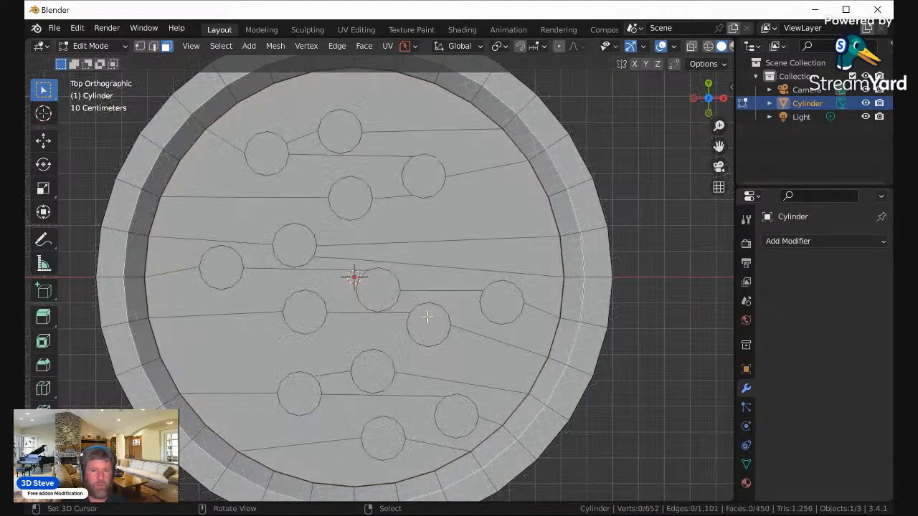
Step: Adjust the Grid Modeler Boolean Cut values to 67.87, 0.75 and 0.66 to deepen the holes
middle_drag(426, 318, 453, 254)
scroll(416, 236, down, 3)
click(101, 491)
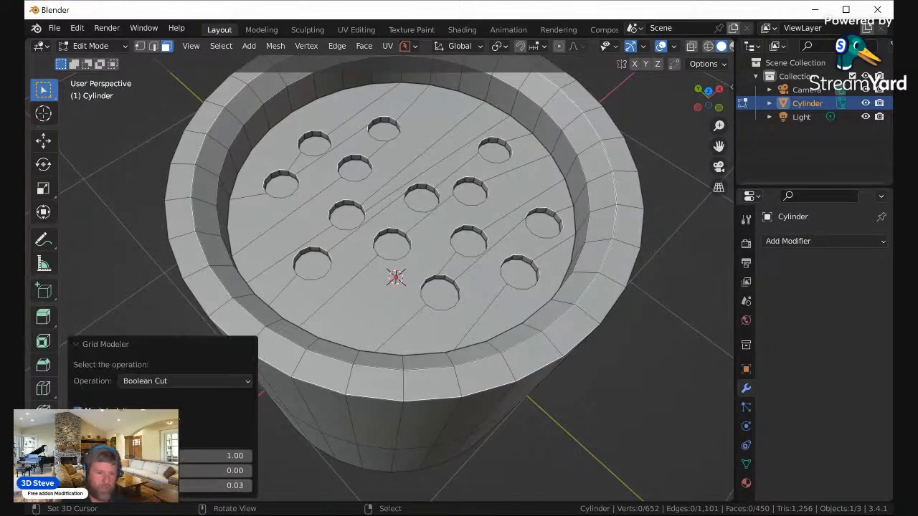
click(78, 426)
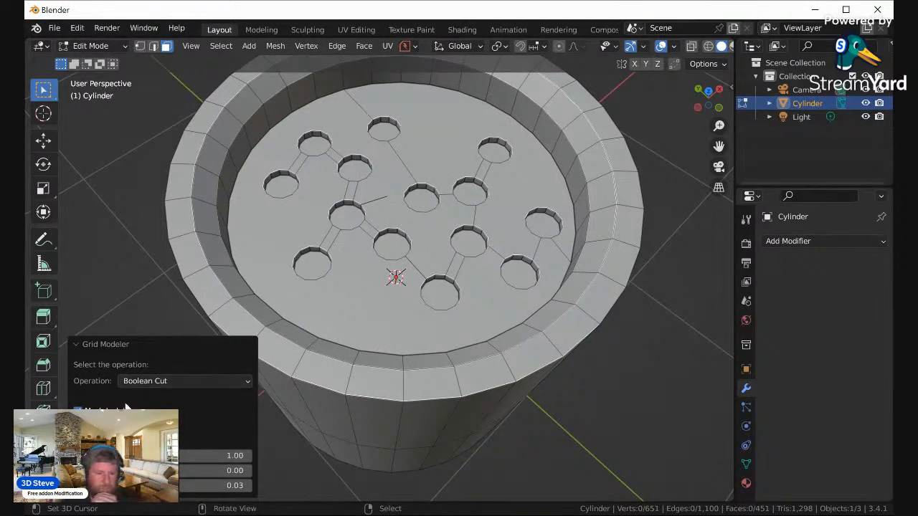
drag(176, 456, 276, 459)
drag(181, 460, 163, 486)
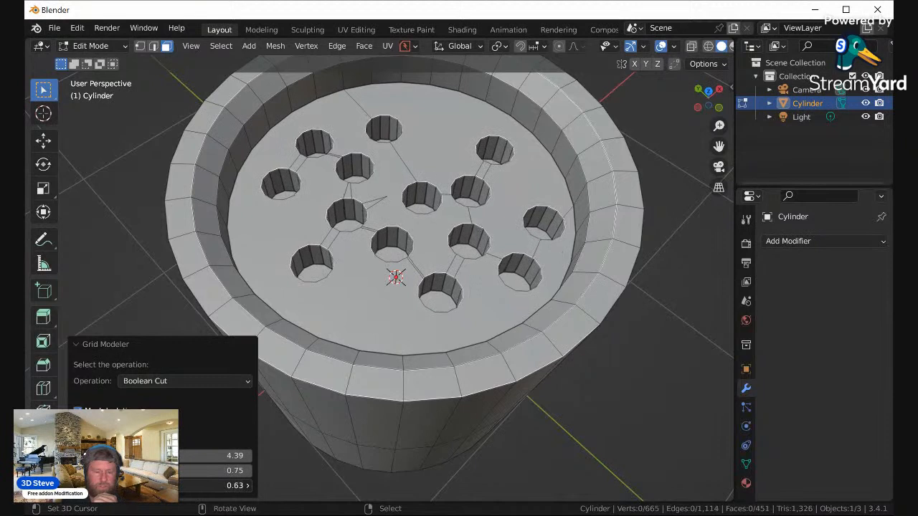
drag(215, 455, 337, 455)
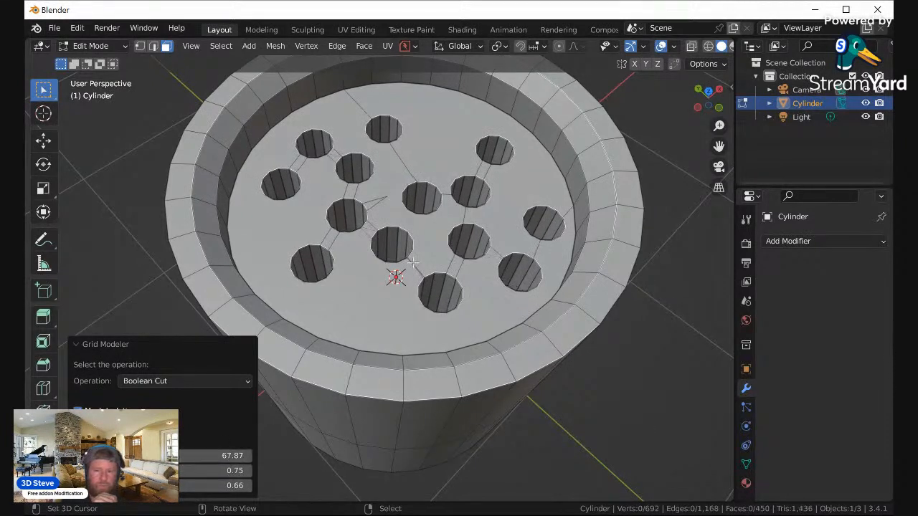
Step: Switch the cylinder to Object Mode and examine the cut holes and their shading up close
click(170, 273)
middle_drag(170, 273, 238, 297)
middle_drag(446, 333, 449, 326)
key(Tab)
middle_drag(475, 249, 451, 268)
click(878, 265)
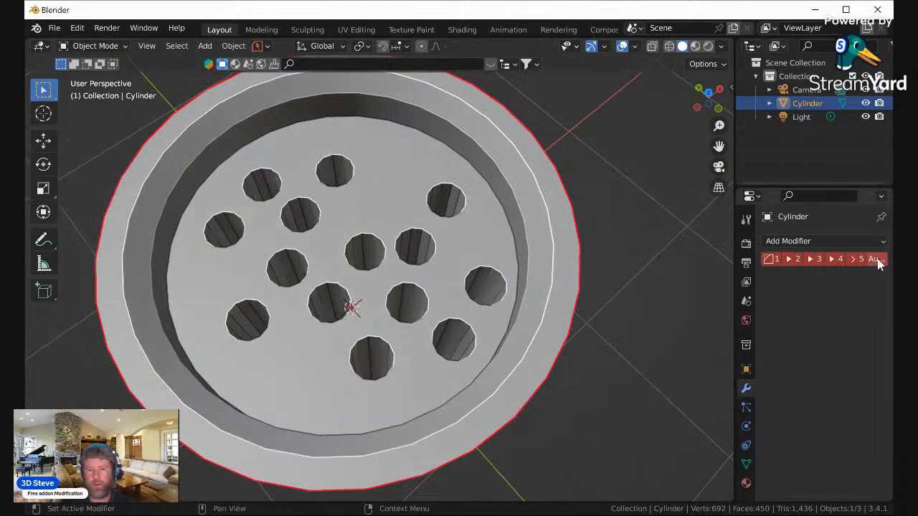
middle_drag(502, 209, 465, 187)
scroll(452, 194, up, 4)
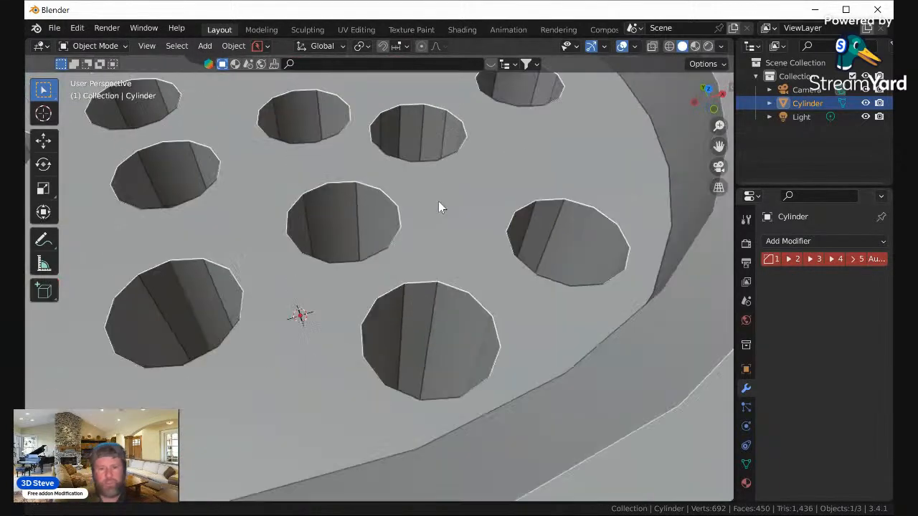
Step: Turn the viewport's Cavity shading off and back on to compare how the hole edges look
click(721, 45)
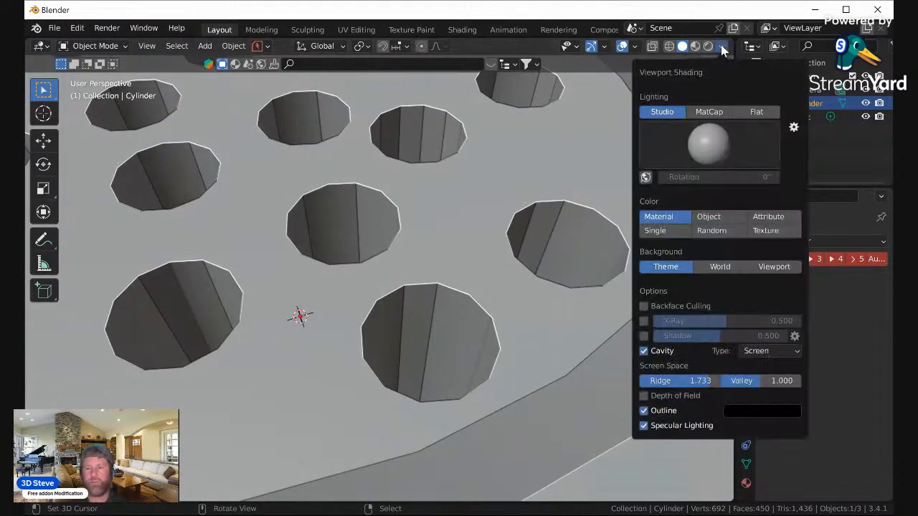
click(643, 352)
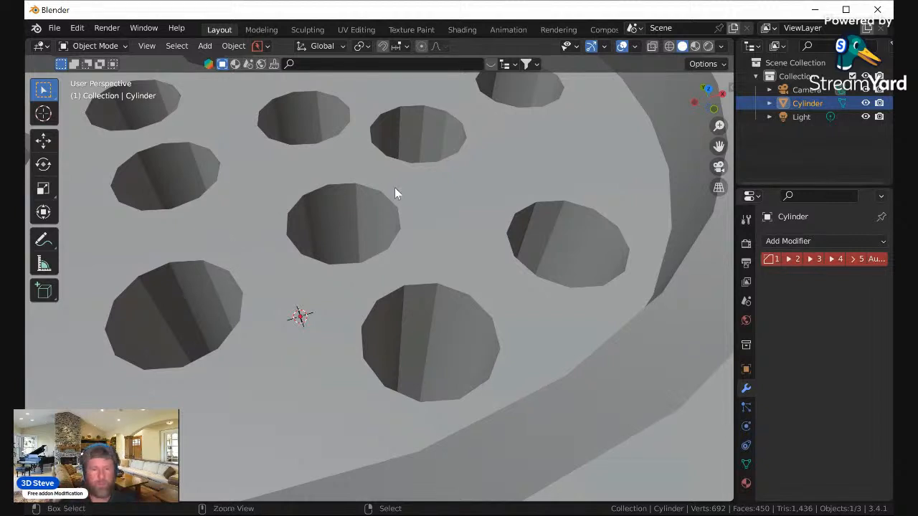
click(720, 46)
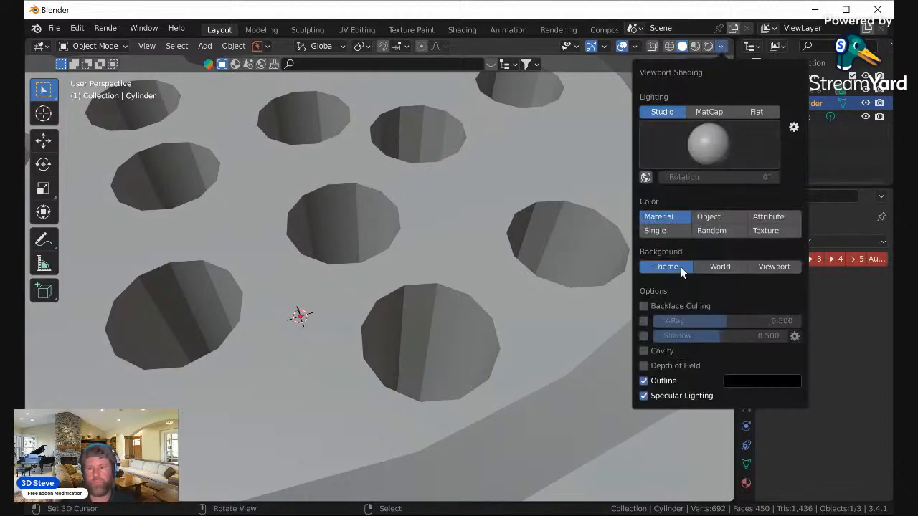
click(643, 351)
Step: Bevel the cylinder's outer top rim edge loop by 0.0513 m with one segment, and preview it in Object Mode
scroll(466, 321, down, 6)
middle_drag(452, 314, 421, 281)
key(Tab)
click(393, 328)
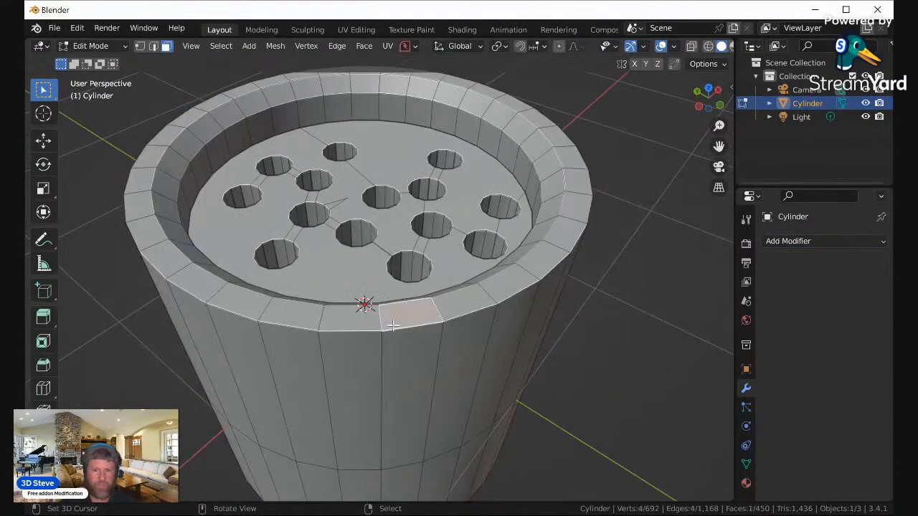
click(155, 49)
alt+click(300, 329)
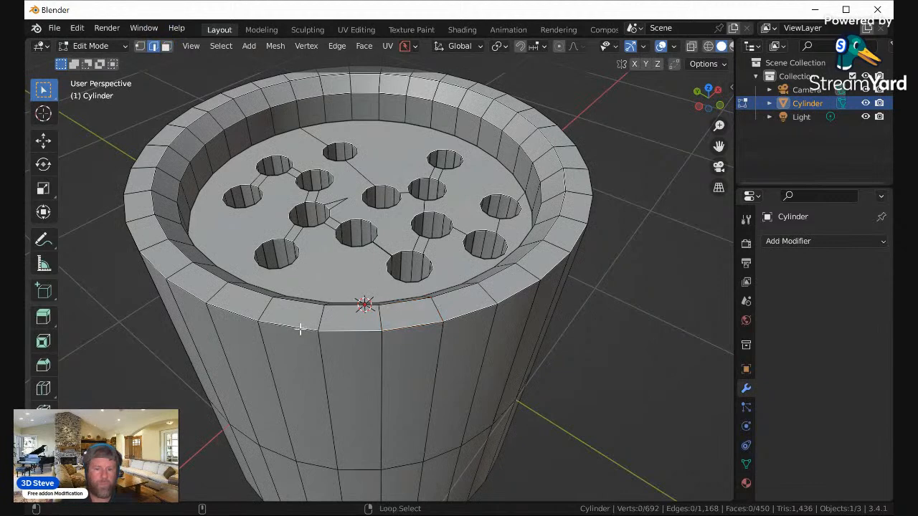
key(ctrl+b)
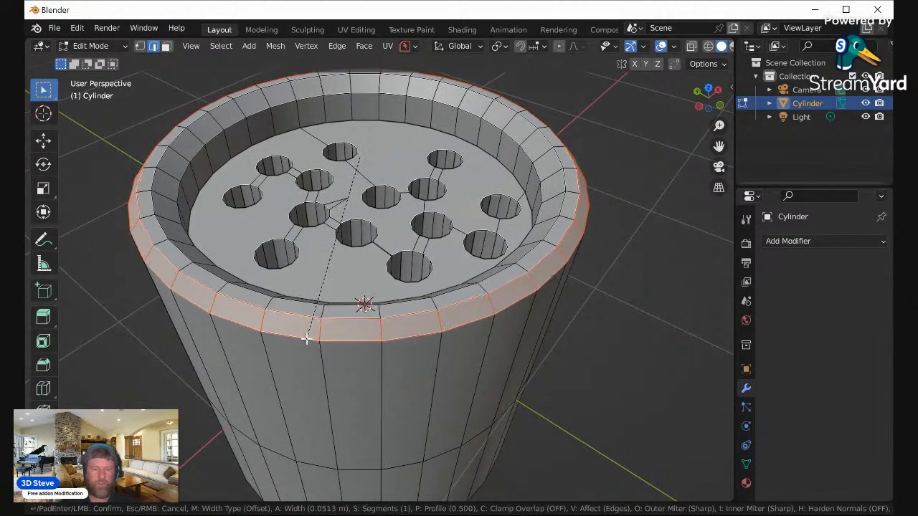
click(306, 339)
scroll(337, 351, down, 2)
middle_drag(385, 382, 389, 348)
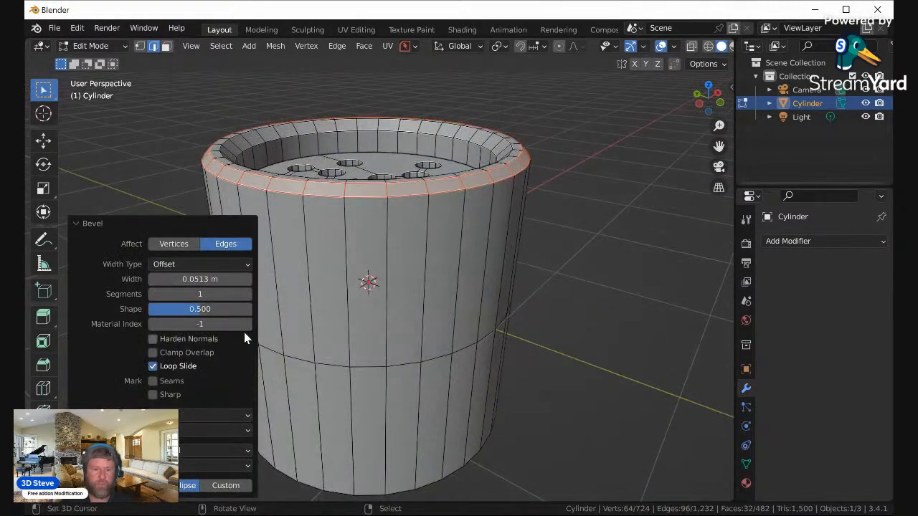
click(79, 218)
key(Tab)
key(Tab)
Step: Bevel the horizontal edge loop around the middle of the cylinder's side into a band of faces
click(320, 365)
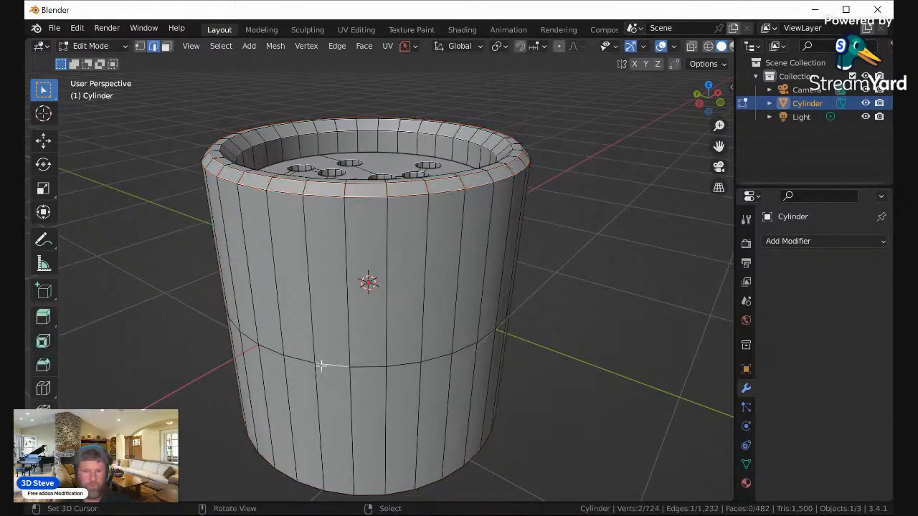
alt+click(321, 366)
key(ctrl+b)
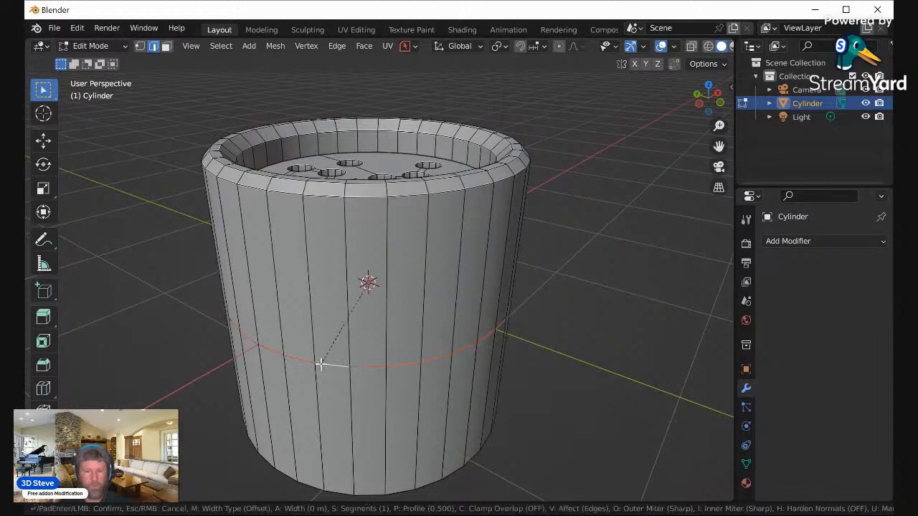
click(344, 370)
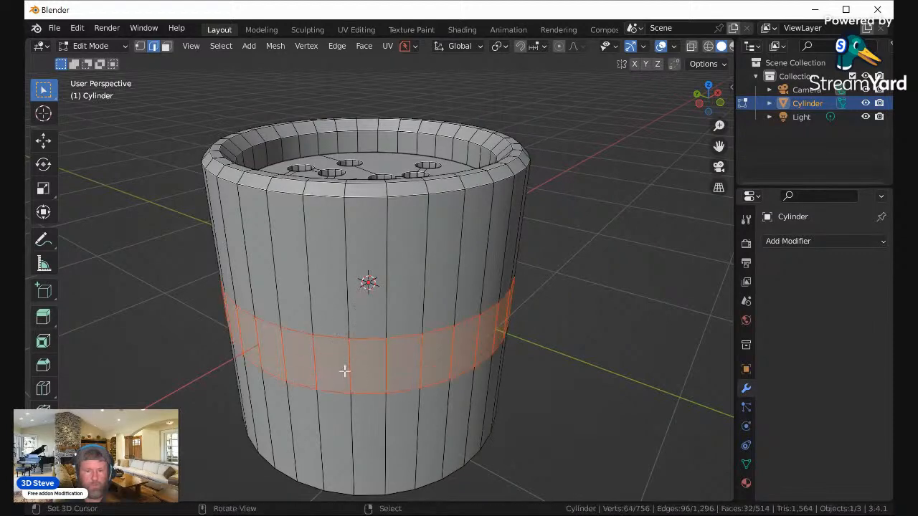
Step: Extrude the middle band's faces along their normals inward about 0.058 m, and preview the groove in Object Mode
right_click(463, 316)
click(431, 230)
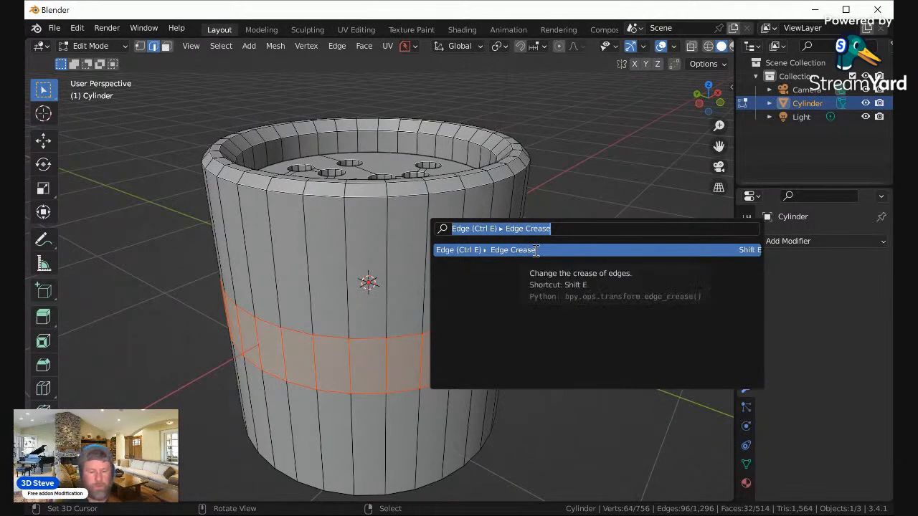
text(extrude f)
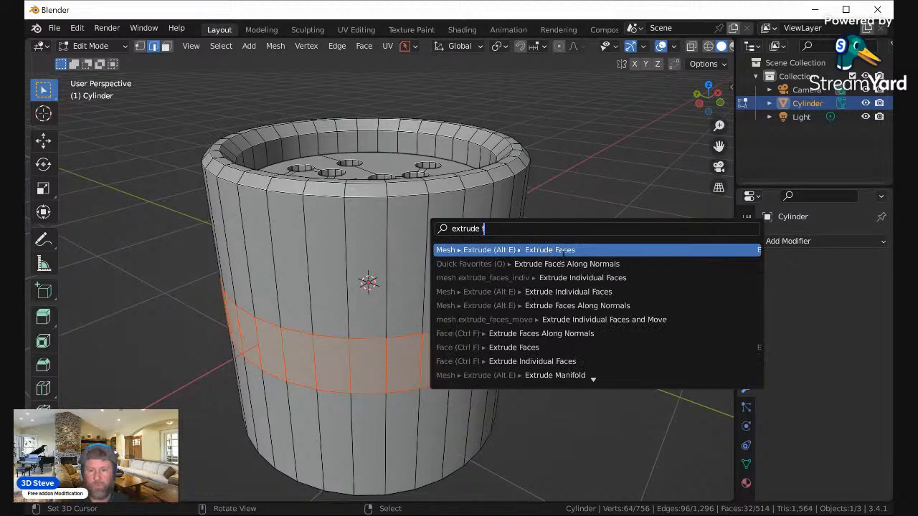
key(Return)
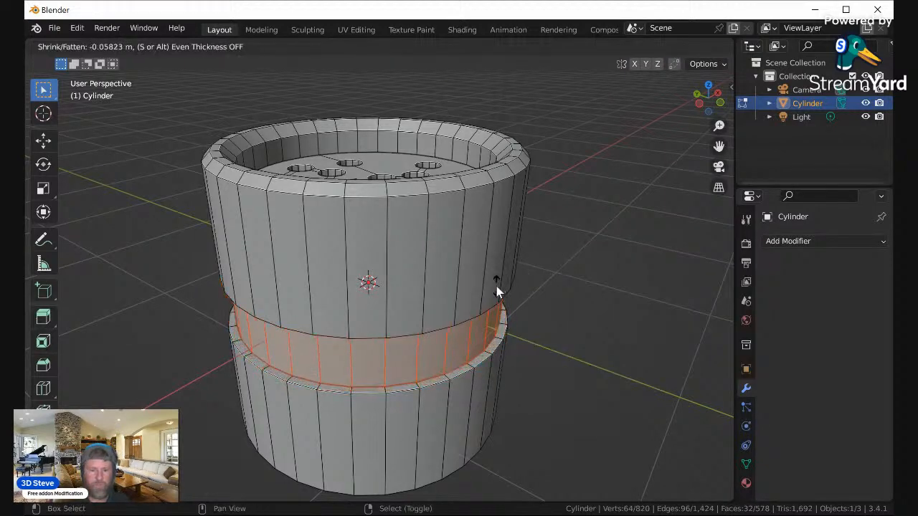
click(496, 286)
middle_drag(527, 262, 512, 213)
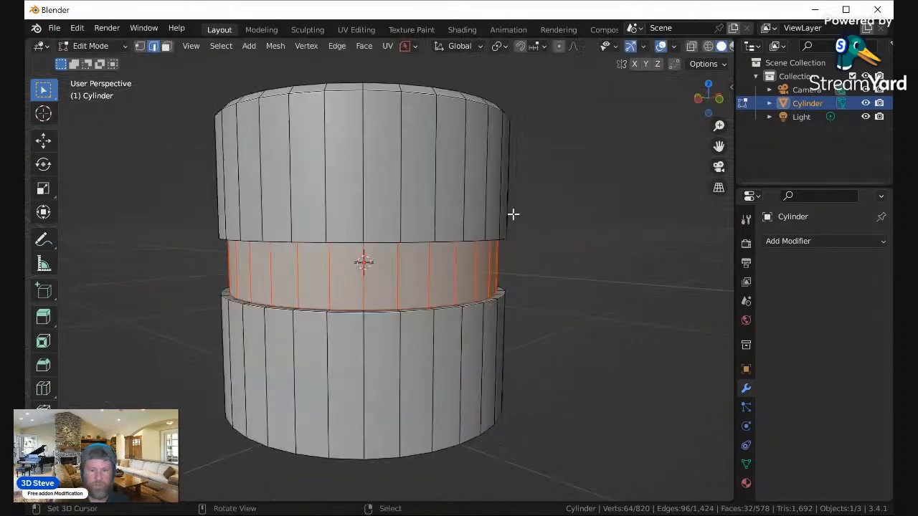
key(Tab)
middle_drag(454, 191, 484, 226)
key(Tab)
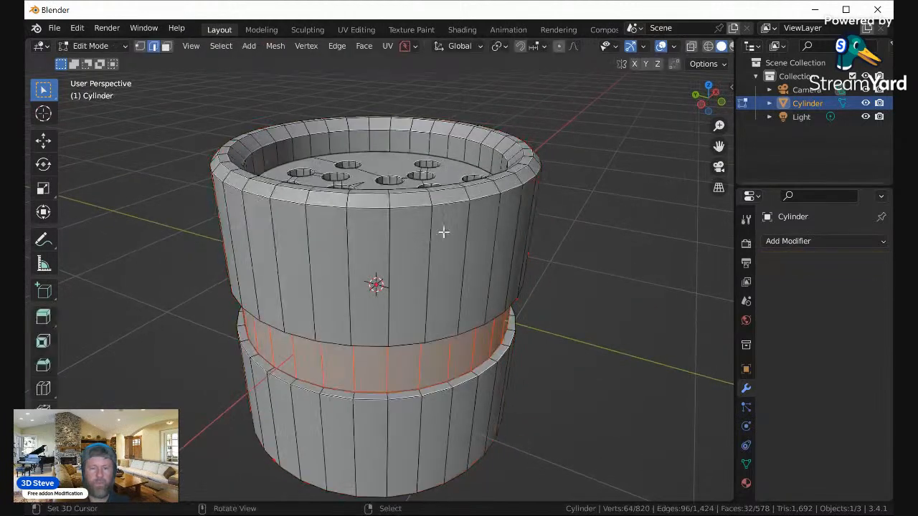
Step: Add a horizontal edge loop around the cylinder's upper side wall and bevel it into a narrow band of faces
key(ctrl+r)
click(373, 266)
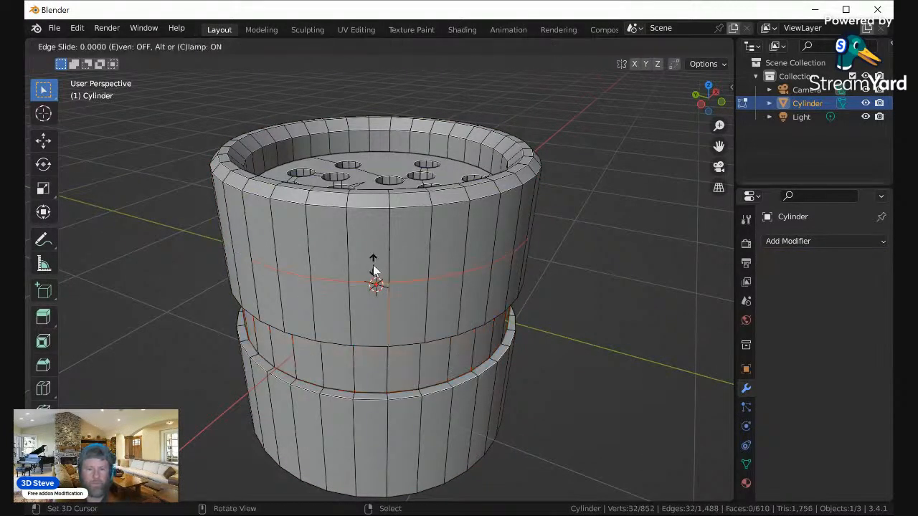
right_click(374, 271)
key(ctrl+b)
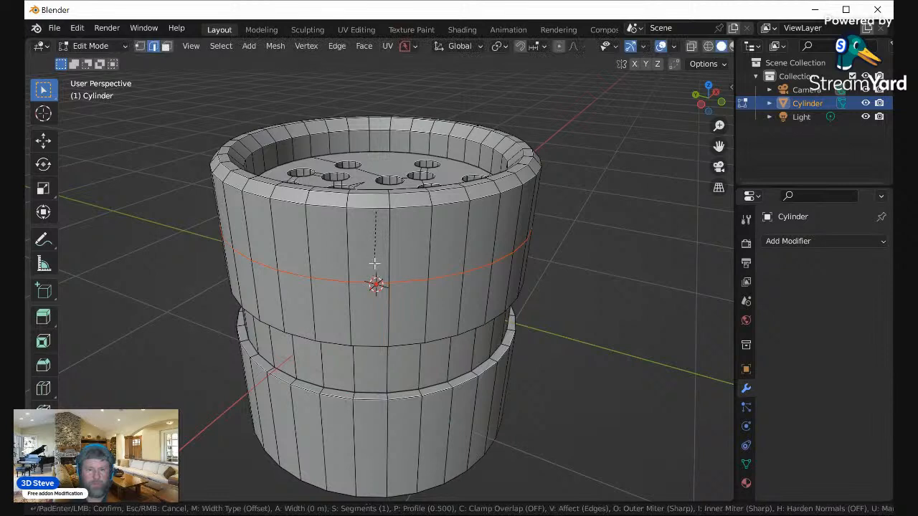
click(376, 275)
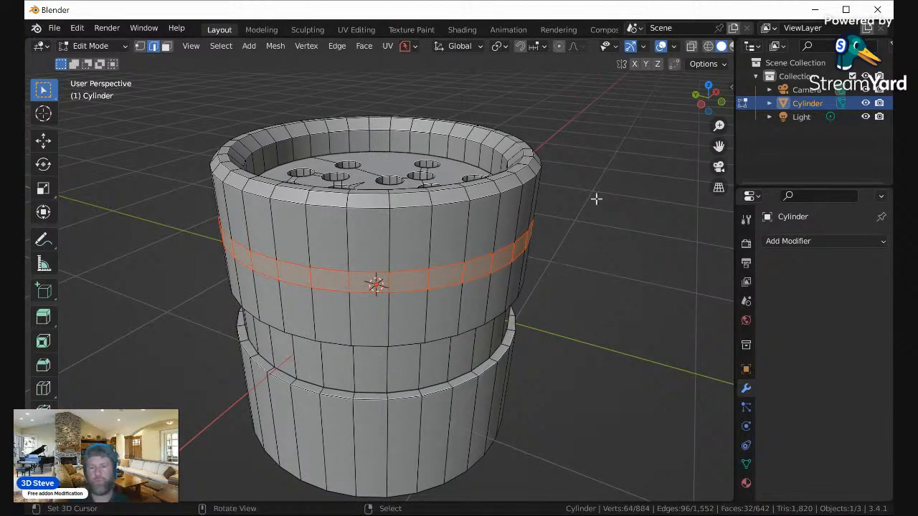
Step: Extrude the upper band's faces along their normals outward about 0.033 m, and preview the raised ring in Object Mode
key(space)
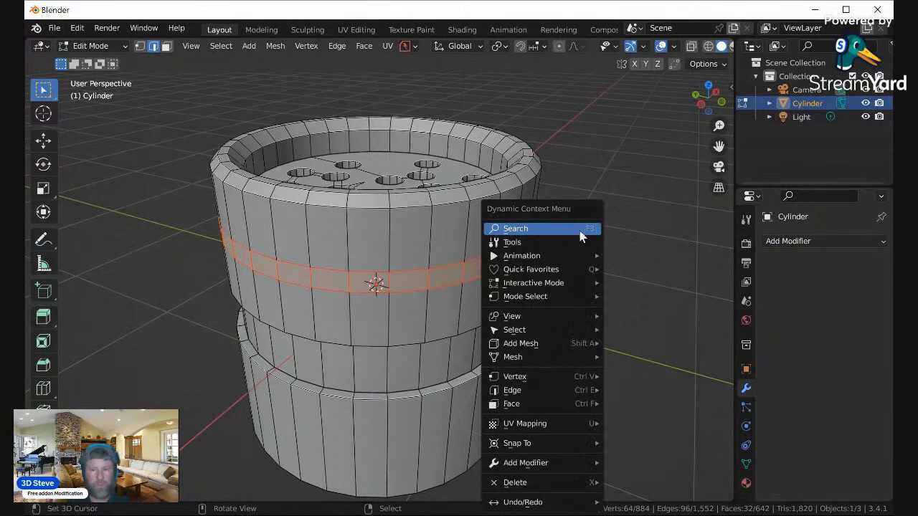
click(560, 228)
click(645, 252)
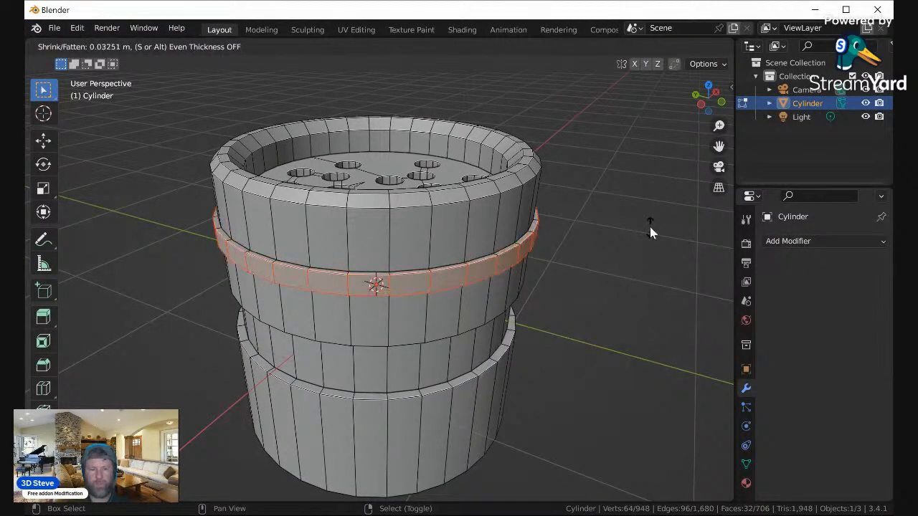
click(650, 226)
key(Tab)
middle_drag(592, 196, 533, 169)
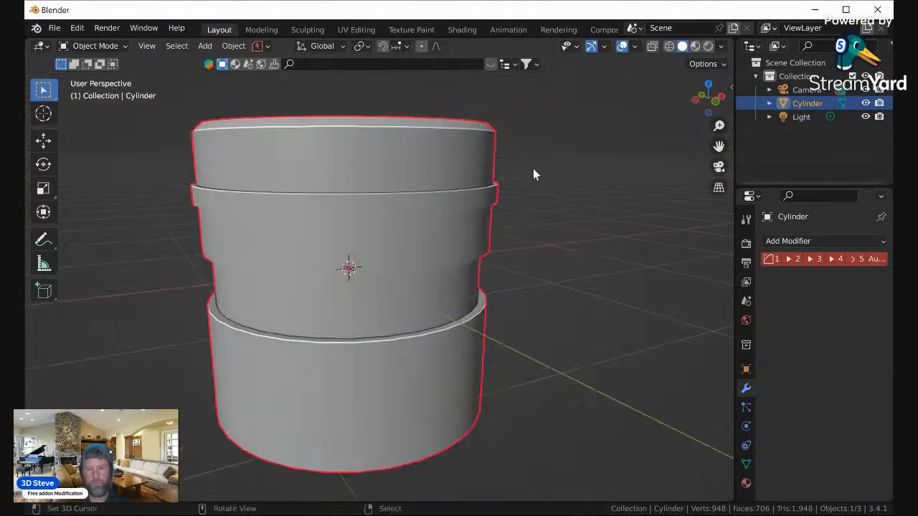
Step: Mirror the cylinder's upper-half detail to its lower half with Tool it, using Positive and the Z axis
key(n)
click(647, 128)
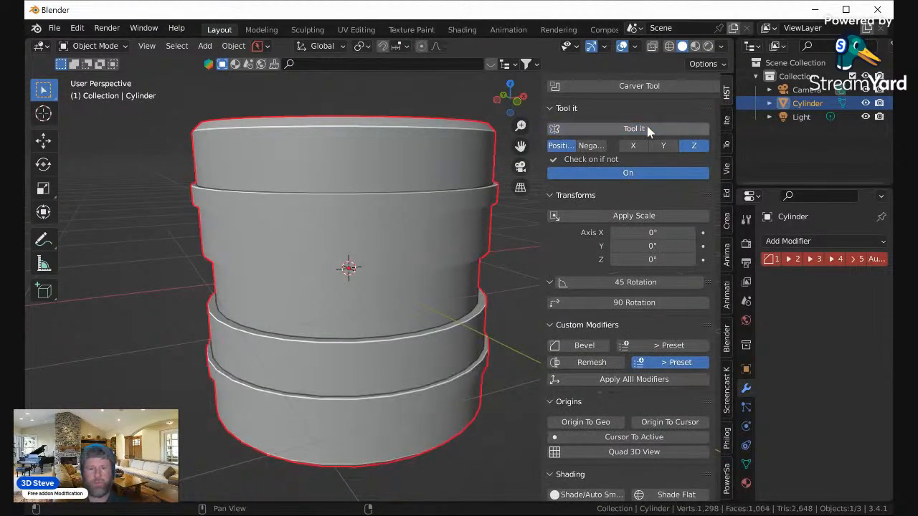
middle_drag(423, 165, 424, 261)
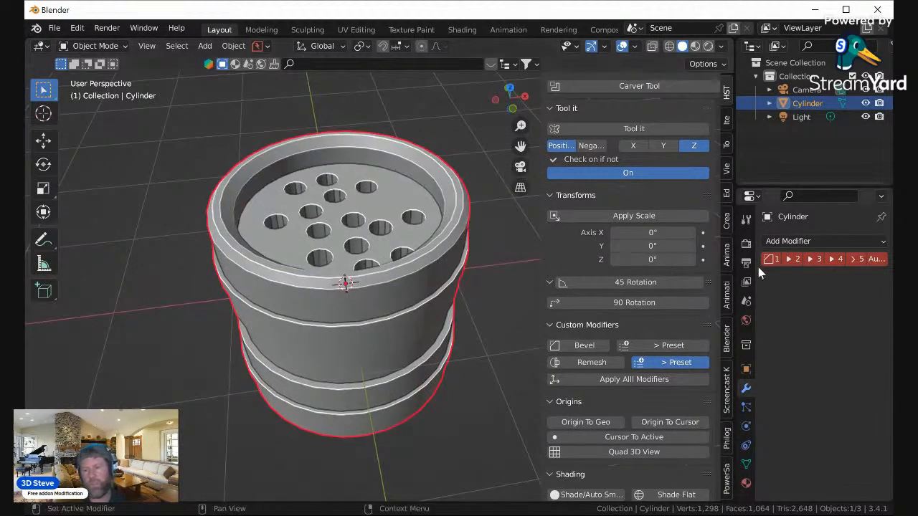
Step: Widen the modifier properties area, hide the viewport sidebar, and add a Bevel modifier to the cylinder
drag(739, 267, 605, 275)
scroll(338, 202, up, 8)
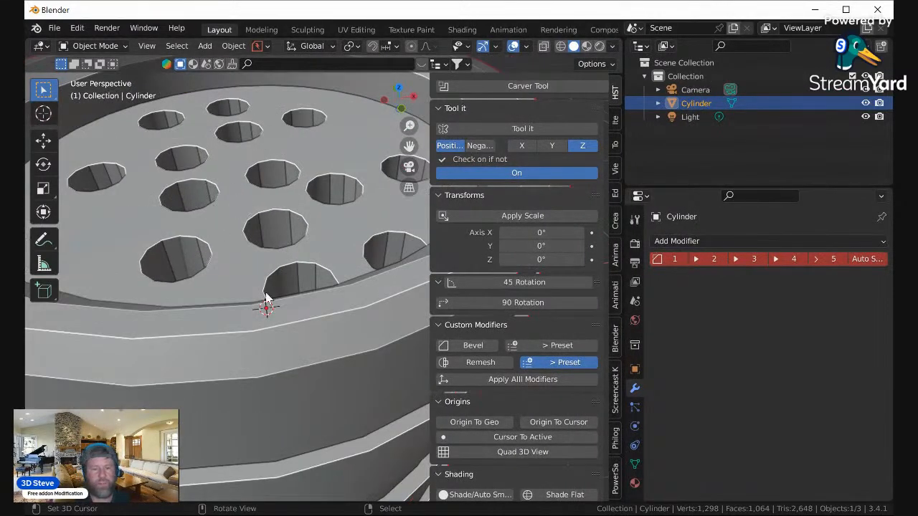
scroll(267, 298, down, 2)
key(n)
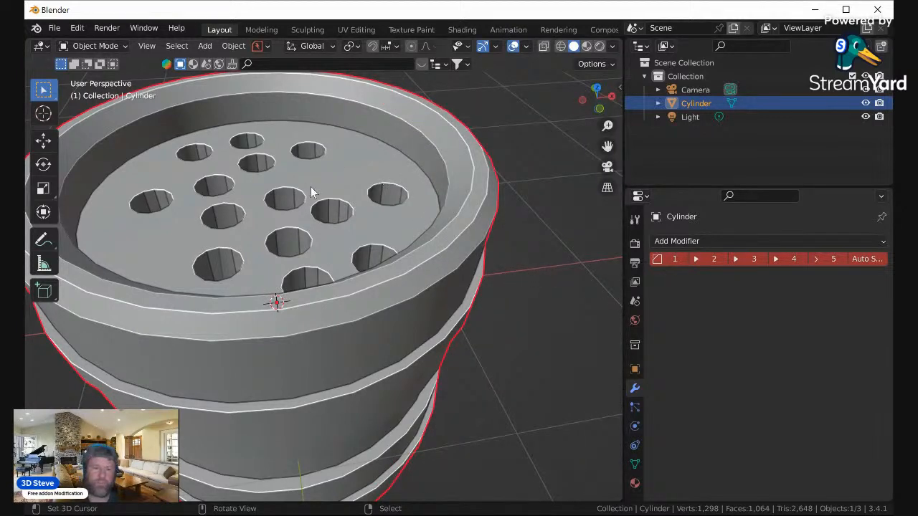
click(668, 259)
click(681, 243)
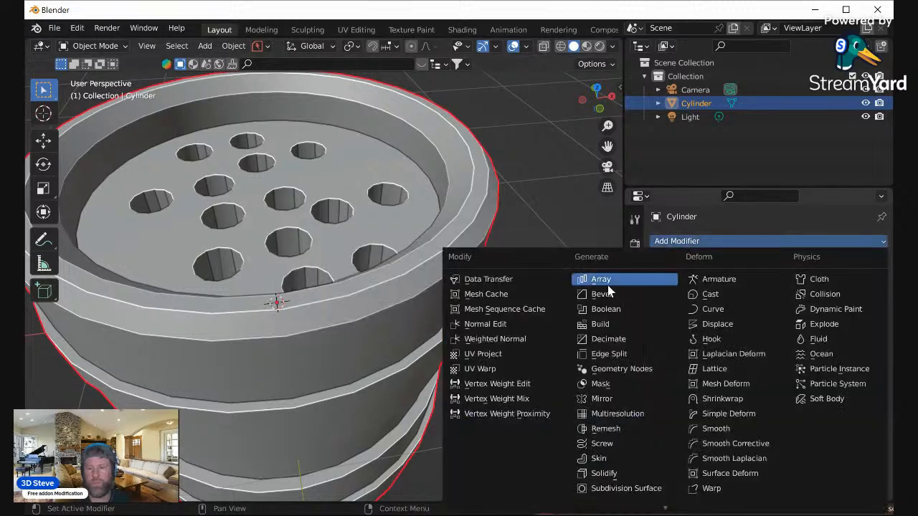
click(607, 296)
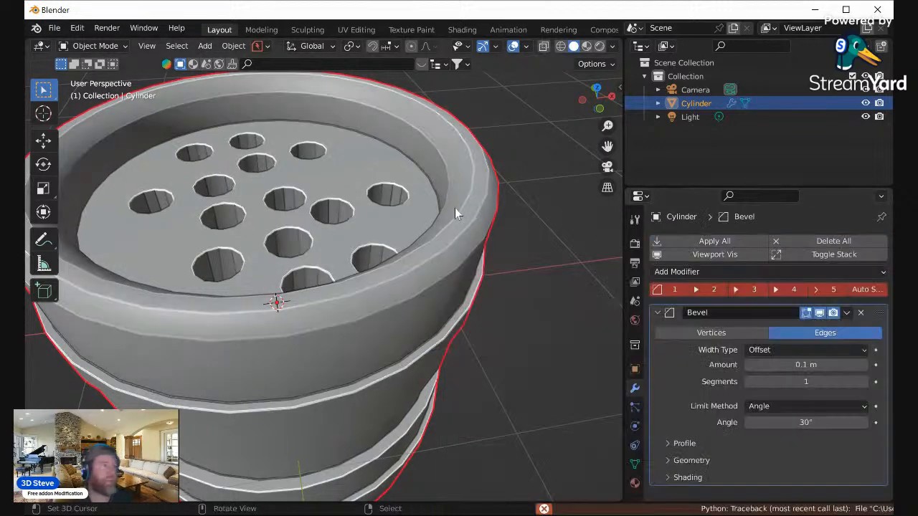
mouse_move(502, 212)
middle_down()
mouse_move(472, 222)
mouse_move(499, 208)
middle_up()
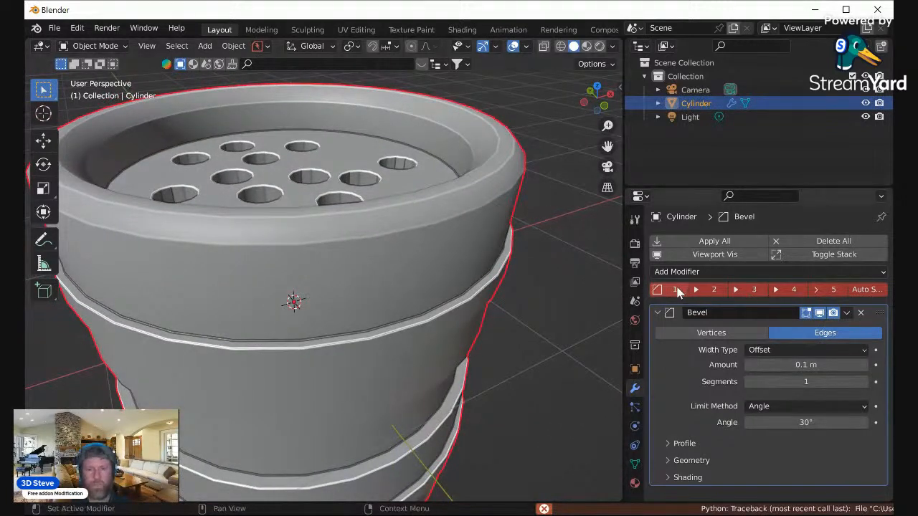
Step: Compare Bevel Majic presets 1 to 5 on the cylinder's bevel and settle on preset 3 (0.005 m, 6 segments)
click(675, 289)
middle_drag(479, 170, 469, 204)
scroll(491, 180, up, 2)
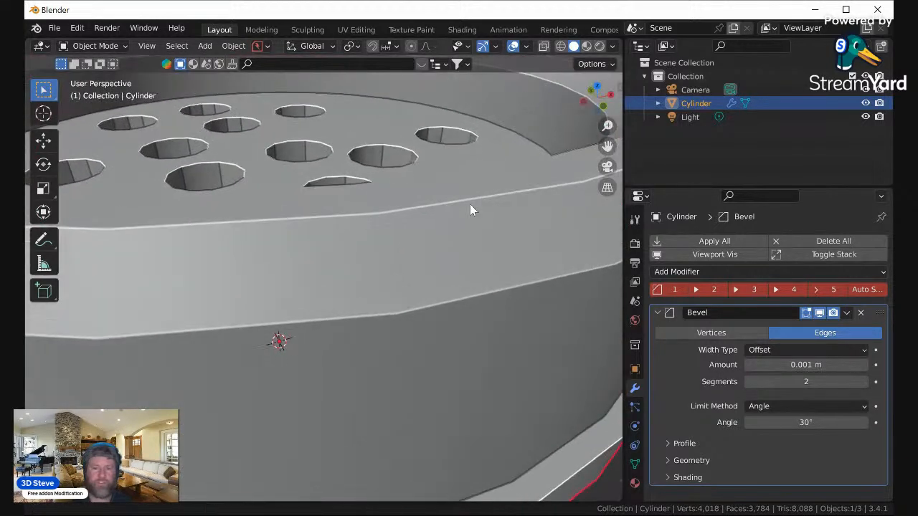
click(712, 291)
click(753, 290)
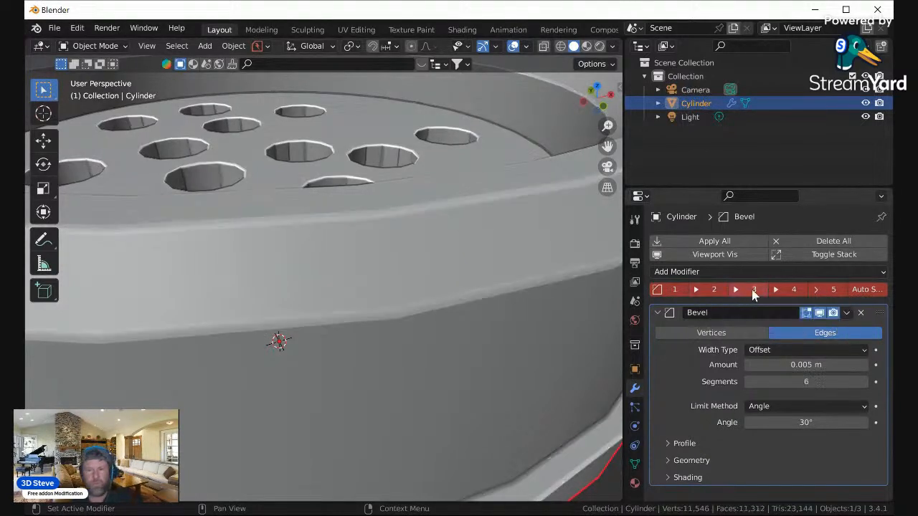
click(794, 290)
click(828, 289)
scroll(426, 245, down, 4)
middle_drag(426, 245, 436, 262)
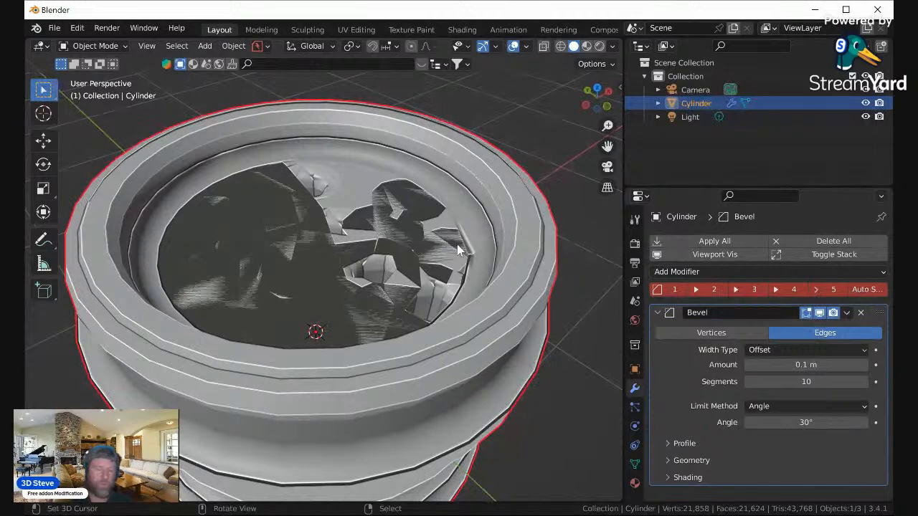
scroll(457, 245, down, 5)
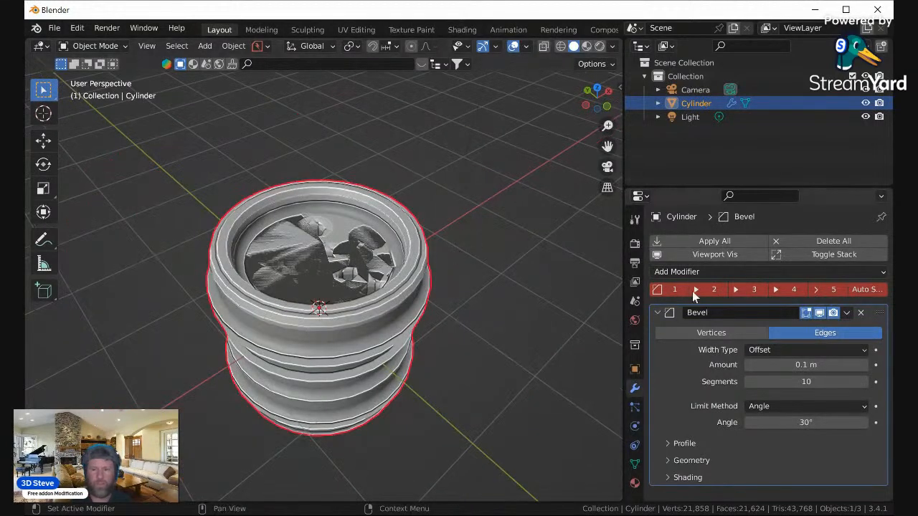
click(754, 289)
Step: Add a mesh cube and move it along the X axis until it stands clear beside the cylinder
shift+middle_drag(523, 230, 406, 299)
key(shift+a)
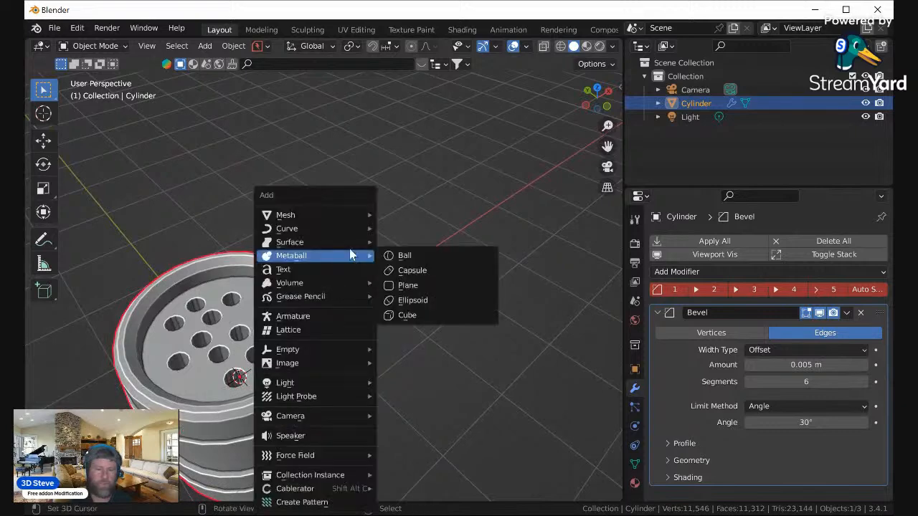
mouse_move(342, 215)
click(424, 228)
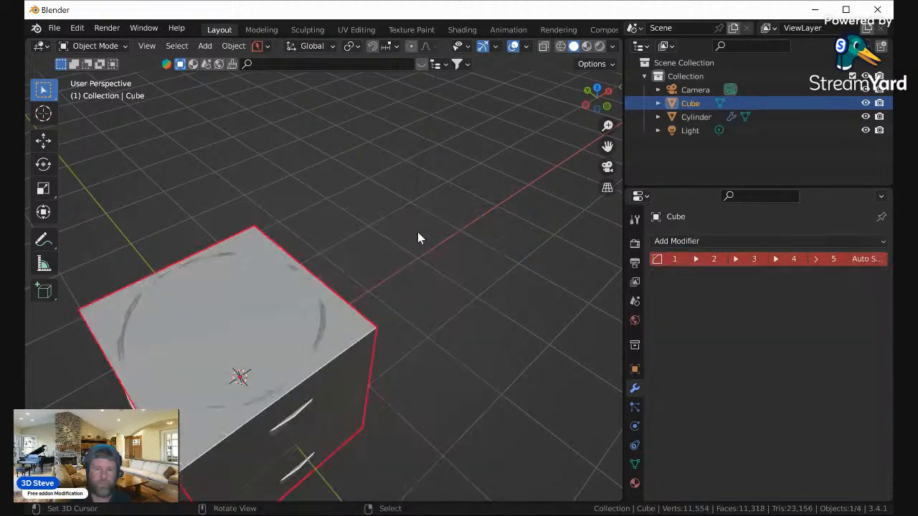
key(g)
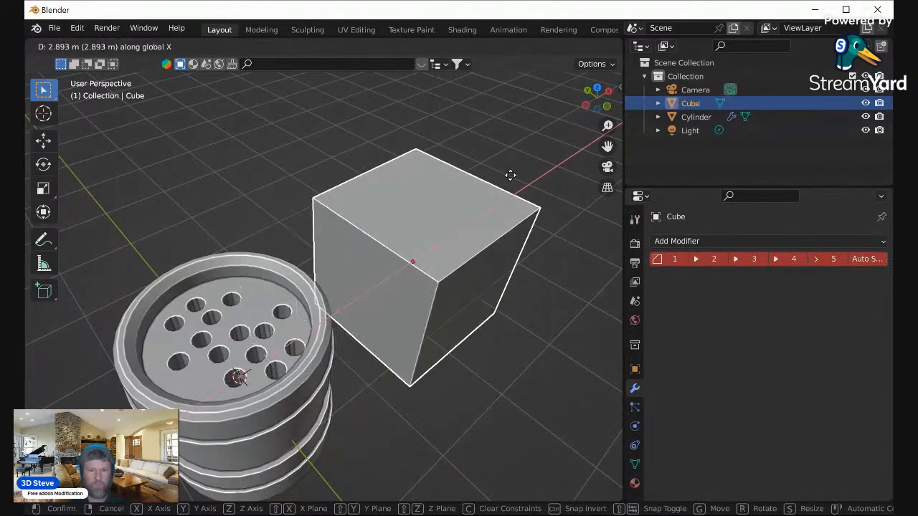
click(566, 218)
Step: Frame the cube in the viewport and add a Bevel modifier to it
key(KP_Decimal)
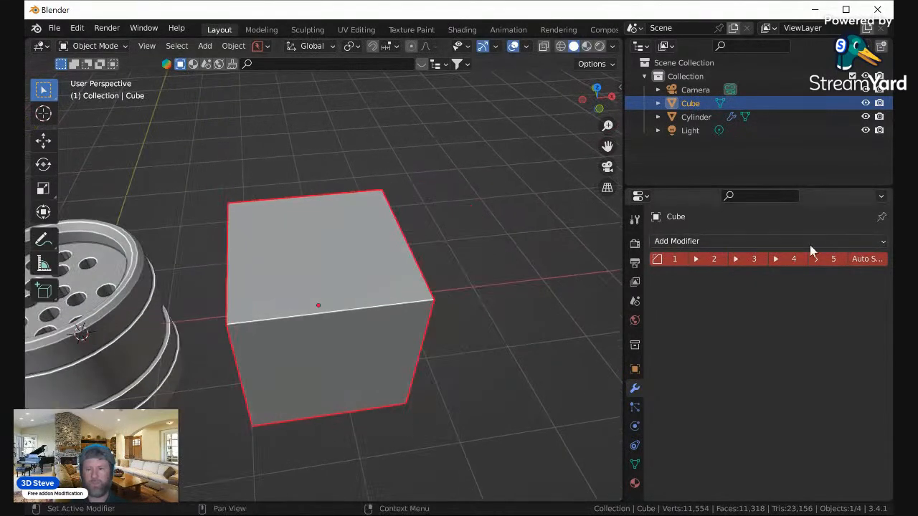
click(772, 241)
click(614, 293)
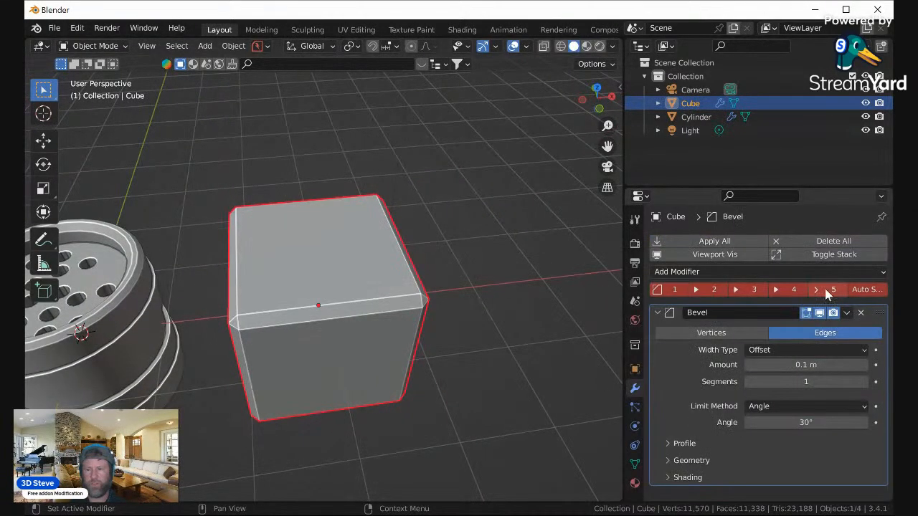
Step: Apply Bevel Majic preset 5 (0.1 m, 10 segments) to the cube's bevel and enable Auto Smooth
click(710, 291)
scroll(492, 304, up, 5)
middle_drag(409, 327, 271, 301)
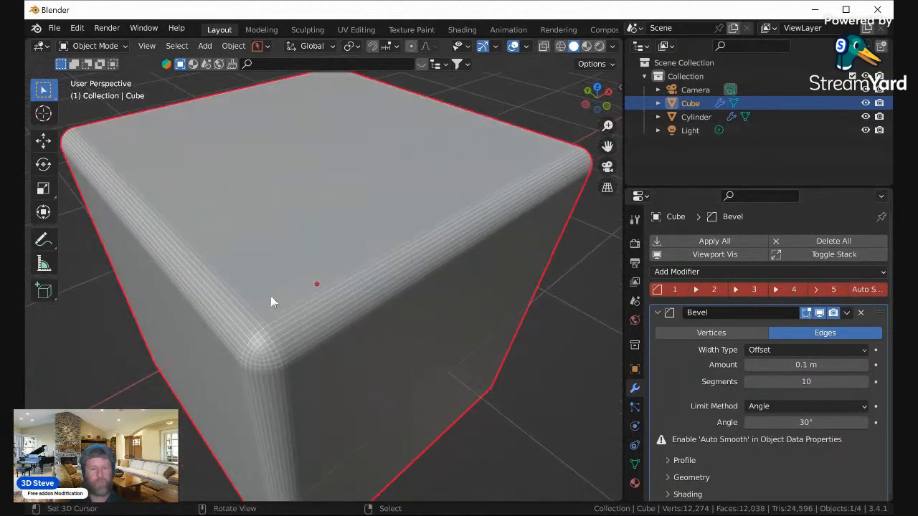
click(867, 289)
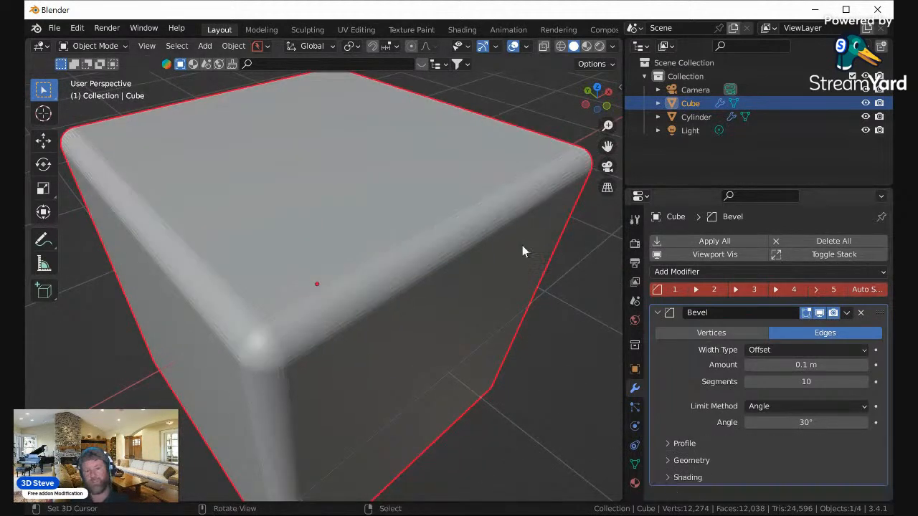
scroll(458, 291, down, 3)
scroll(328, 280, up, 3)
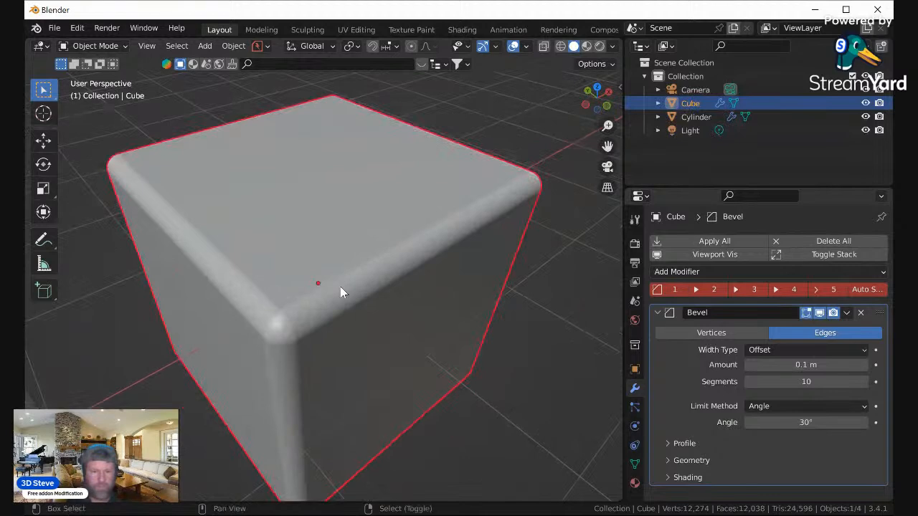
Step: Step the cube's bevel down through presets 4, 3 and 2 to preset 1 (0.001 m, 2 segments), checking the edges up close
click(794, 290)
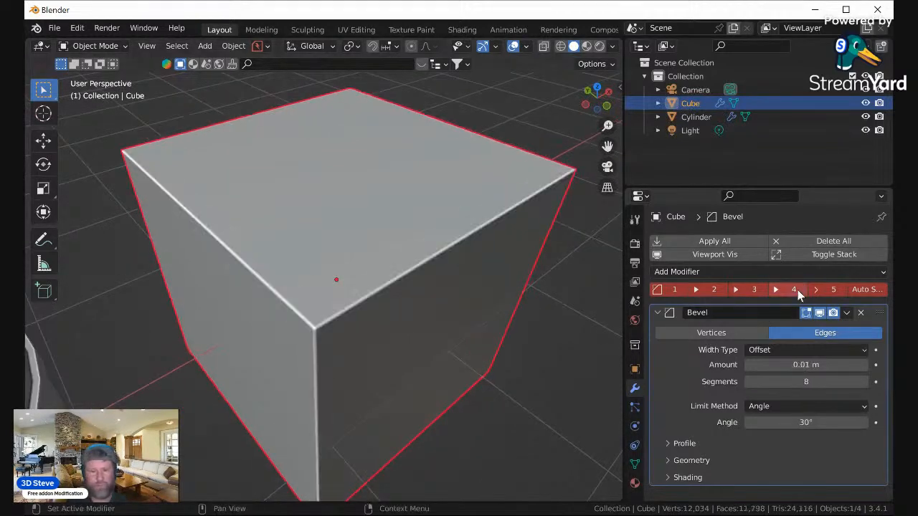
scroll(452, 338, up, 3)
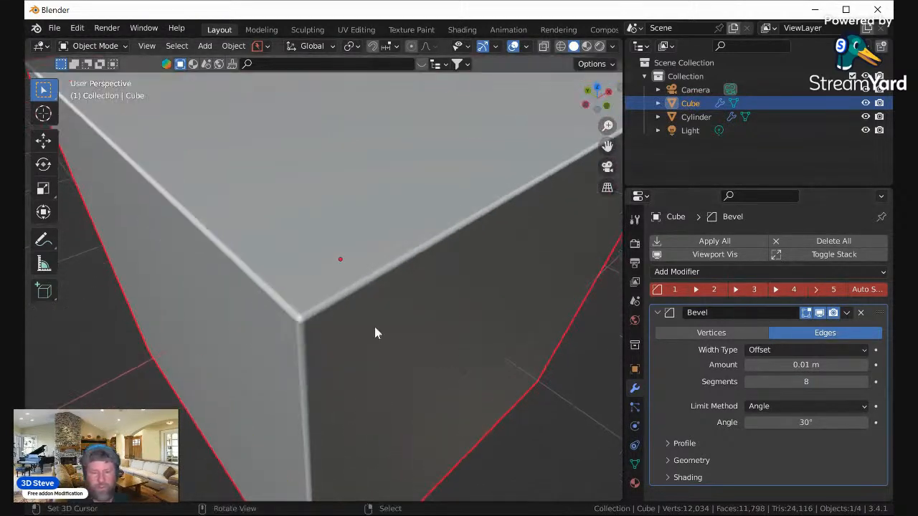
click(747, 290)
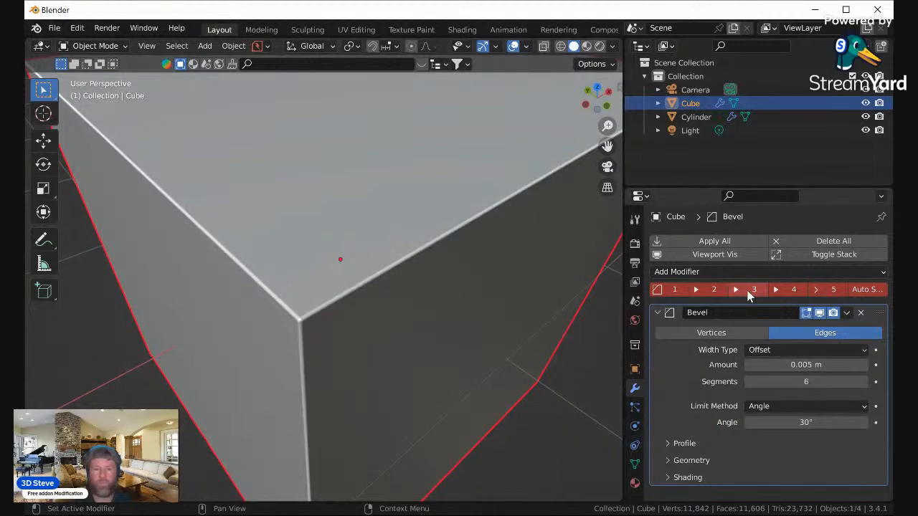
click(715, 290)
click(677, 290)
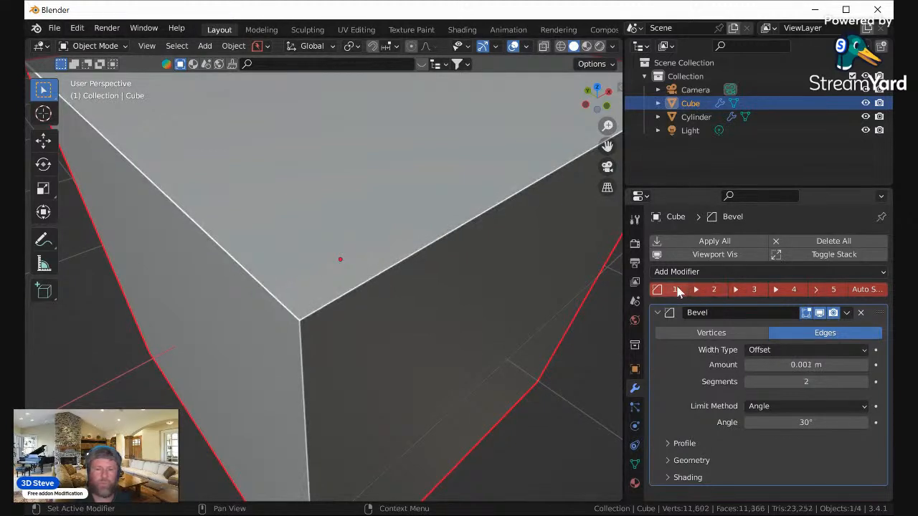
scroll(395, 294, up, 3)
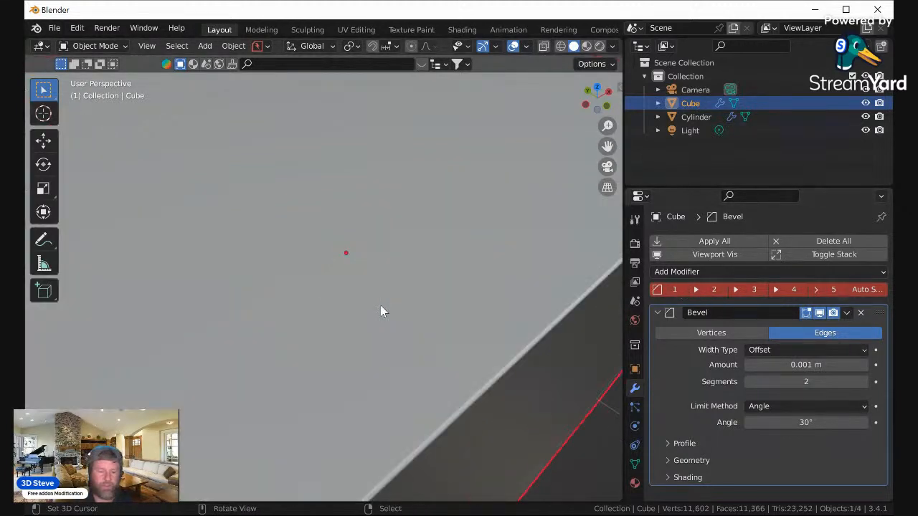
scroll(385, 300, up, 2)
scroll(393, 268, down, 10)
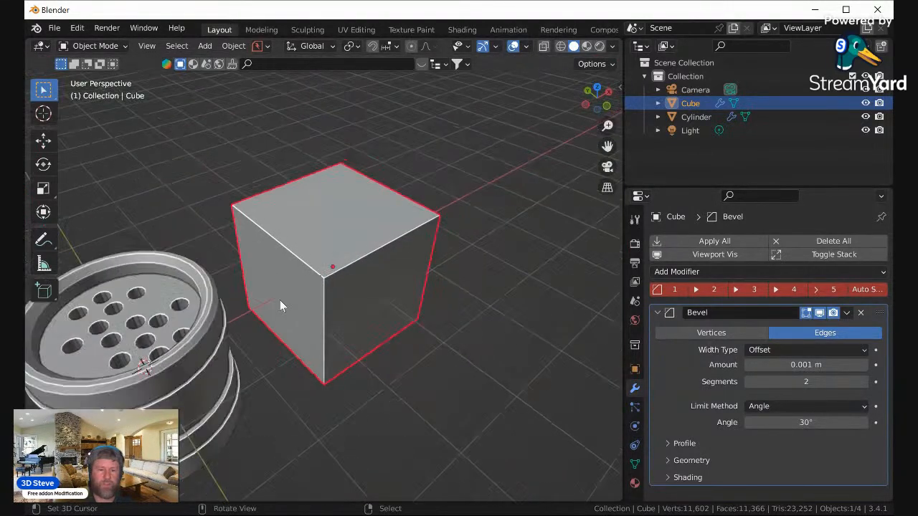
Step: Add a monkey mesh and move it along the X axis to the cylinder's side opposite the cube
scroll(309, 294, down, 2)
key(shift+a)
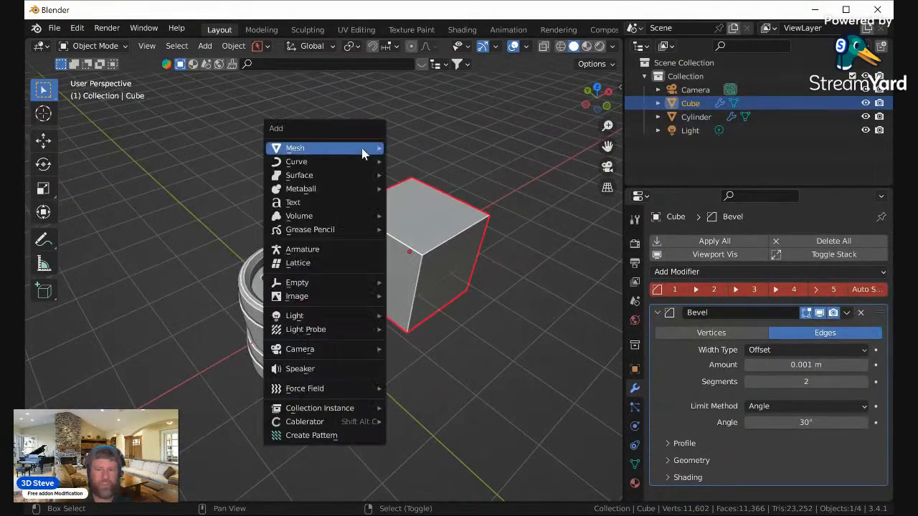
mouse_move(362, 148)
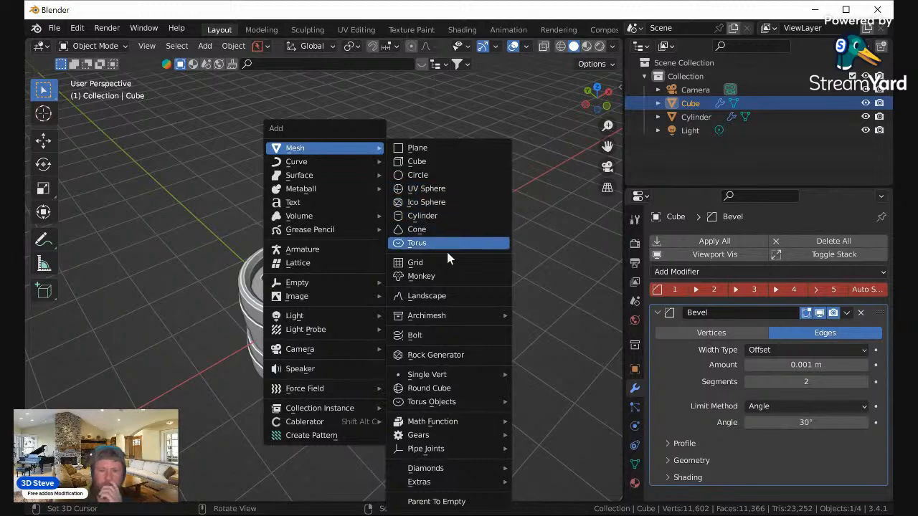
click(446, 276)
key(g)
key(x)
click(285, 361)
Step: Bring the monkey head into close view and add a Subdivision Surface modifier to it
shift+middle_drag(285, 361, 391, 271)
middle_drag(391, 271, 394, 225)
scroll(394, 224, up, 5)
shift+middle_drag(388, 189, 398, 263)
click(727, 242)
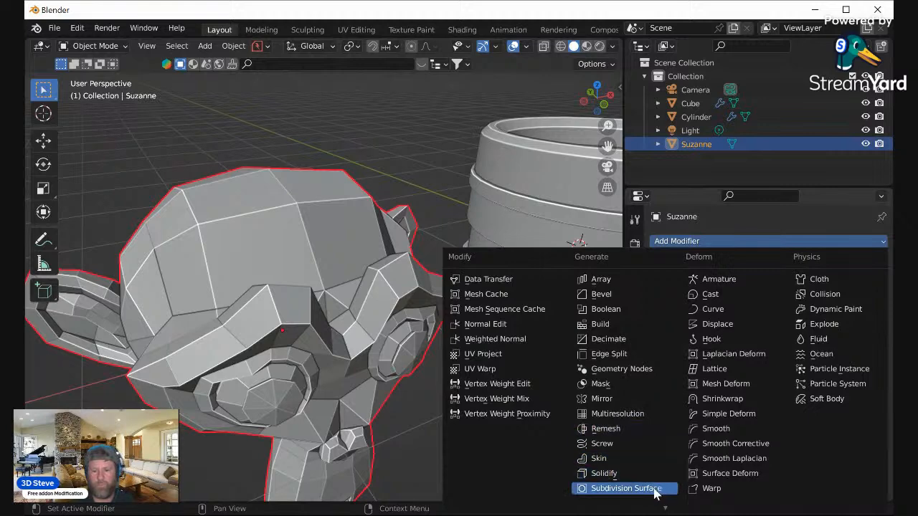
click(625, 488)
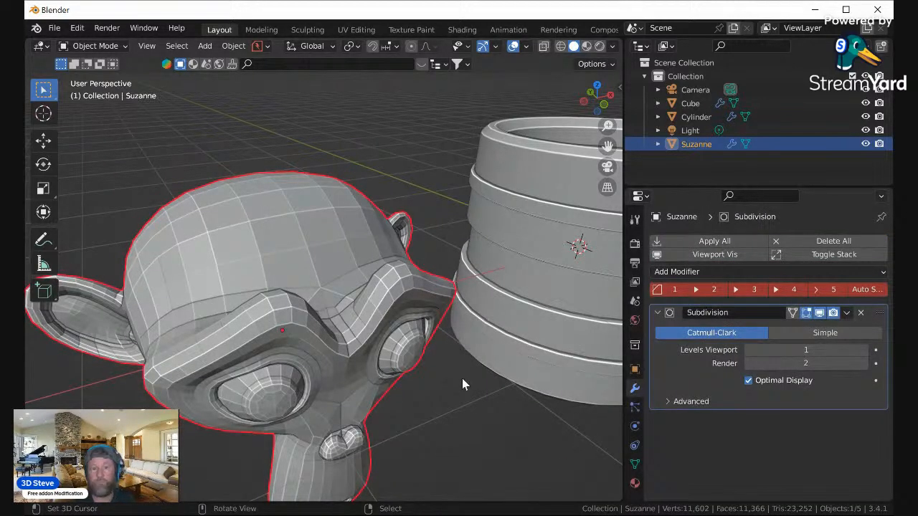
Step: Apply the Subdivision modifier on the monkey head and enable Auto Smooth from the Bevel Majic addon
click(846, 313)
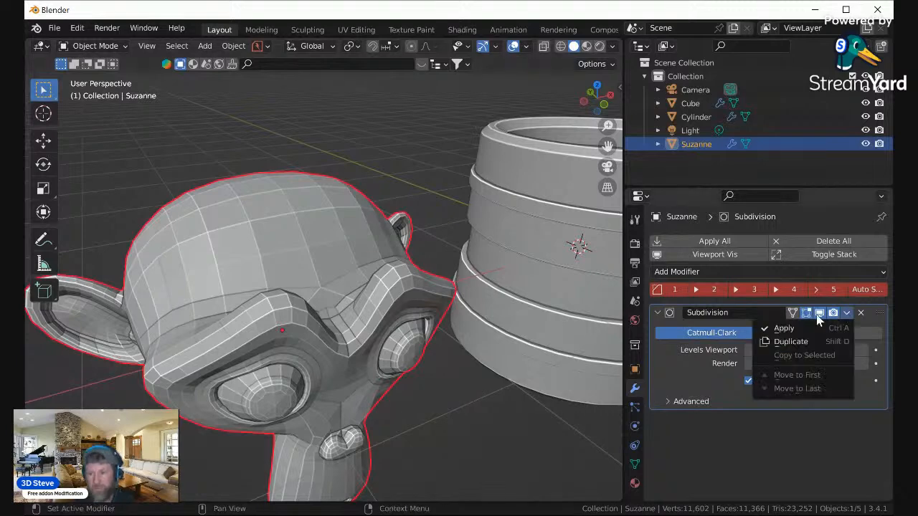
click(778, 324)
middle_drag(458, 301, 387, 263)
click(864, 262)
scroll(387, 266, up, 4)
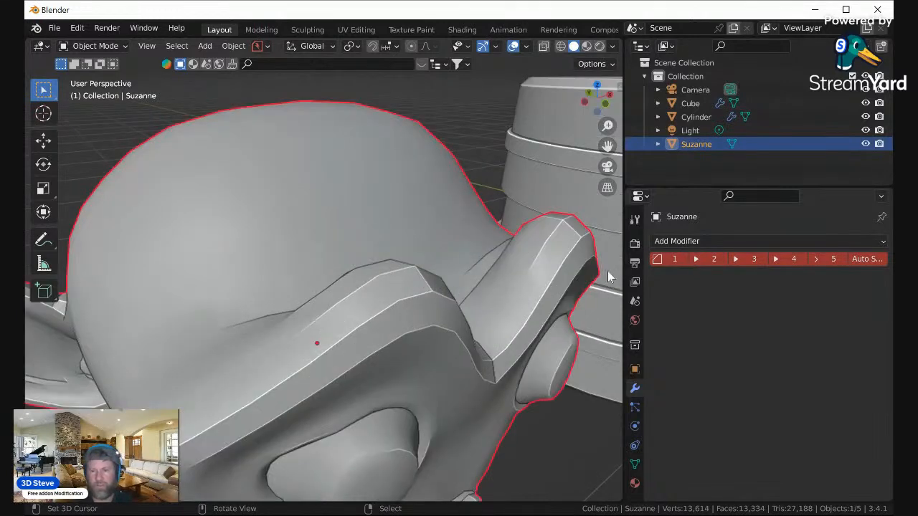
Step: Add a Bevel modifier to the monkey head, apply Bevel Majic preset 1 (0.001 m, 2 segments) and inspect the beveled edges
click(705, 244)
click(603, 295)
scroll(434, 326, down, 7)
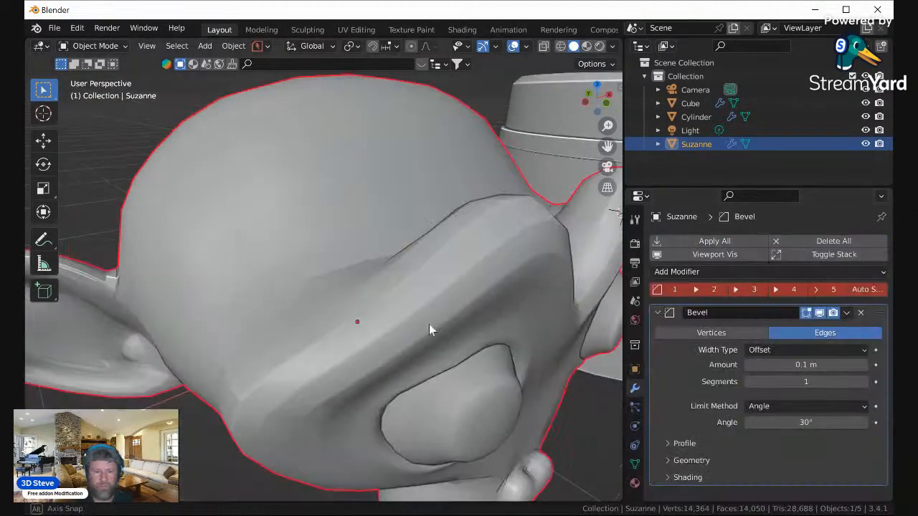
click(670, 291)
mouse_move(362, 186)
middle_down()
mouse_move(371, 220)
mouse_move(395, 217)
mouse_move(367, 193)
middle_up()
scroll(371, 221, up, 3)
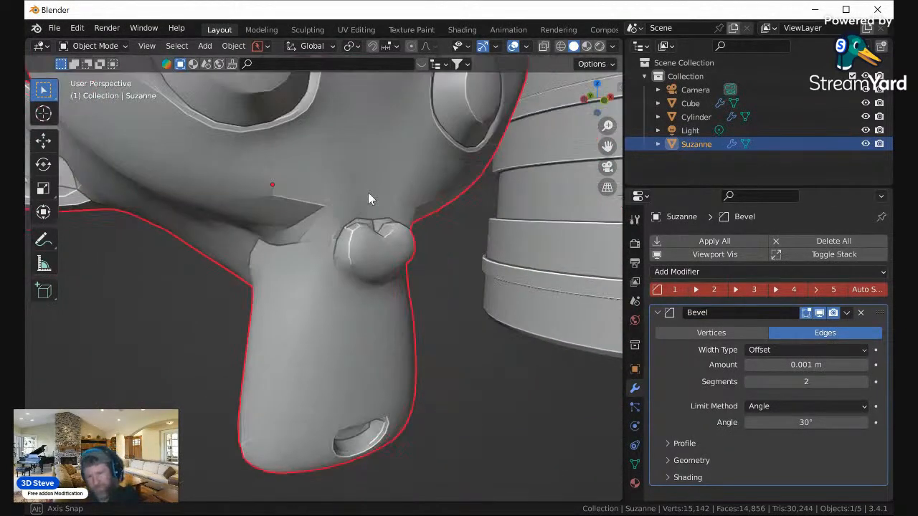
scroll(368, 193, up, 4)
scroll(368, 192, down, 6)
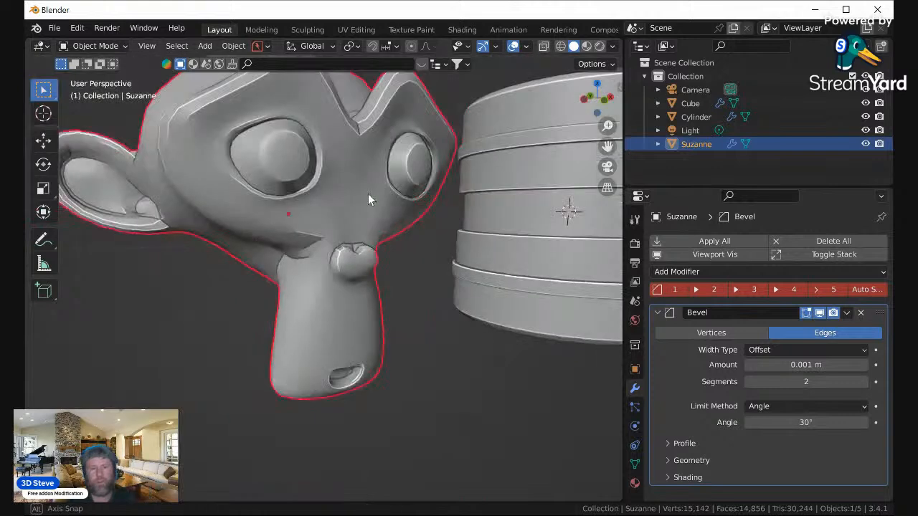
middle_drag(368, 194, 376, 206)
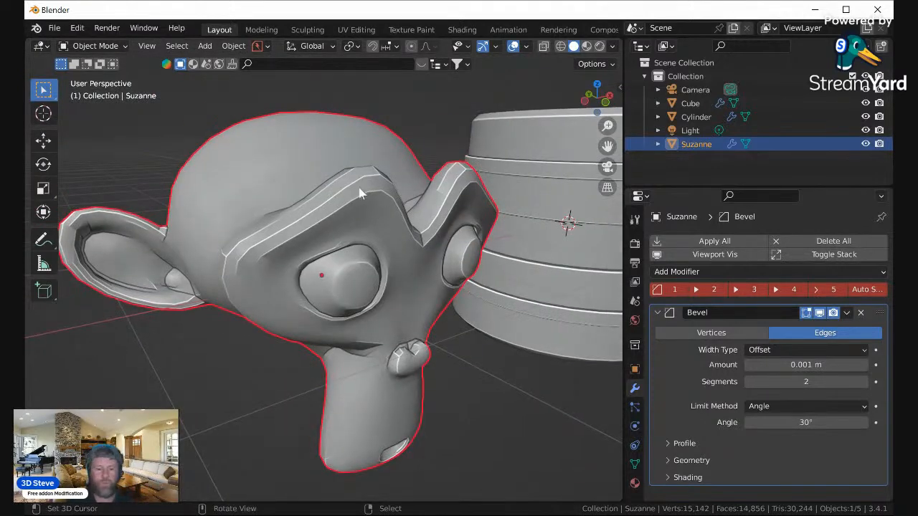
Step: Select the edge loop running along the monkey head's brow and around its face in Edit Mode
key(Tab)
middle_drag(345, 161, 263, 229)
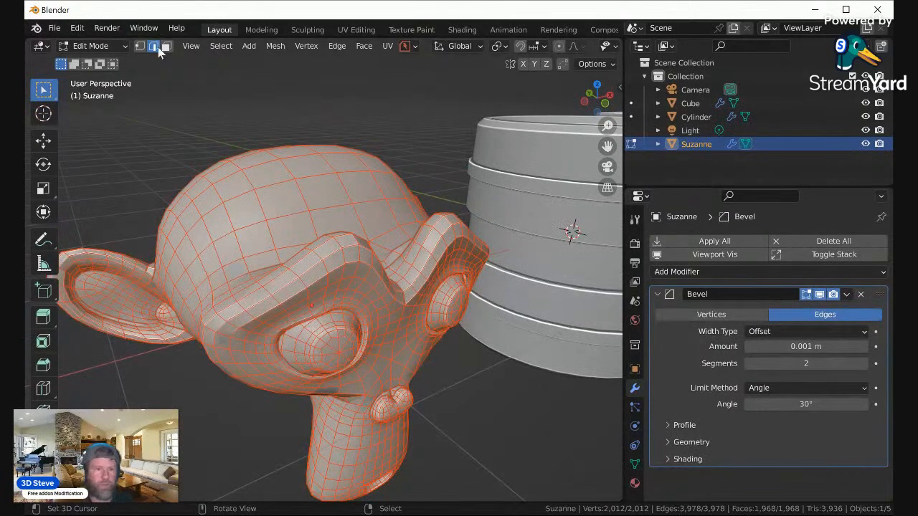
click(284, 284)
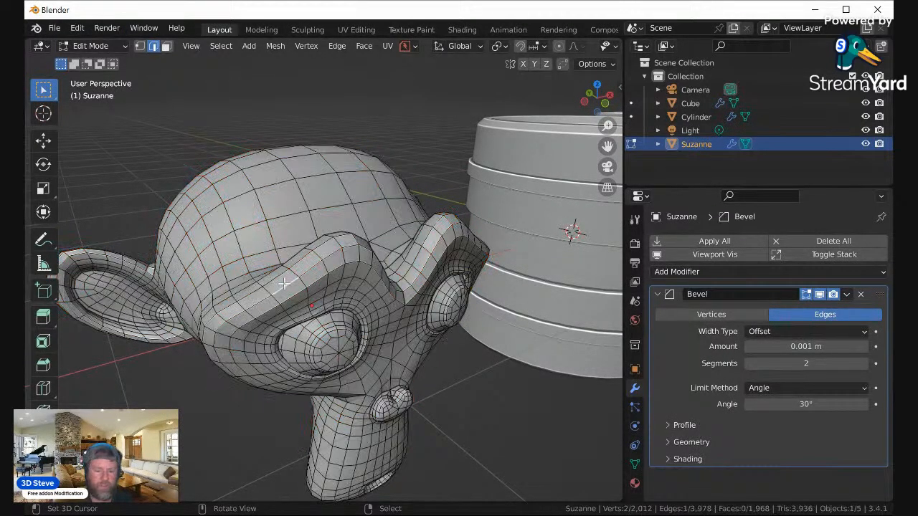
alt+click(283, 284)
middle_drag(283, 284, 66, 276)
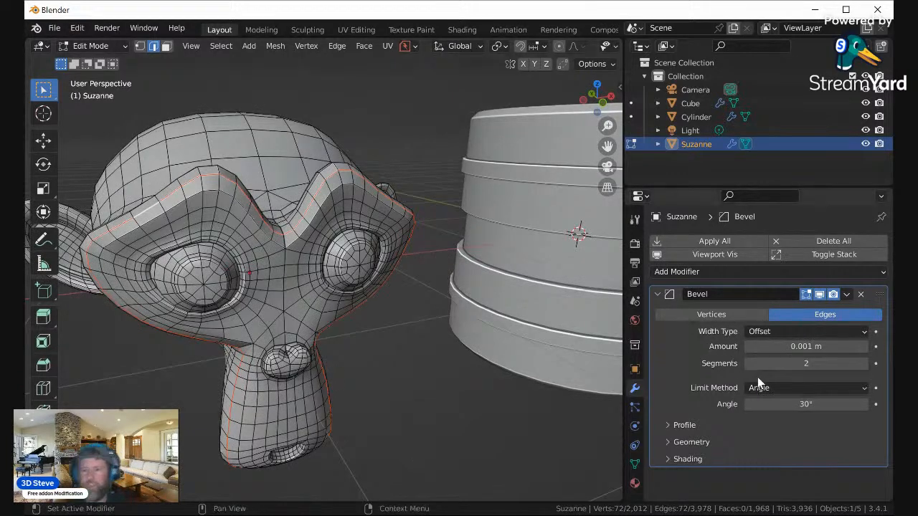
Step: Set the bevel's limit method to Weight and give the selected brow loop an edge bevel weight of 1
click(806, 389)
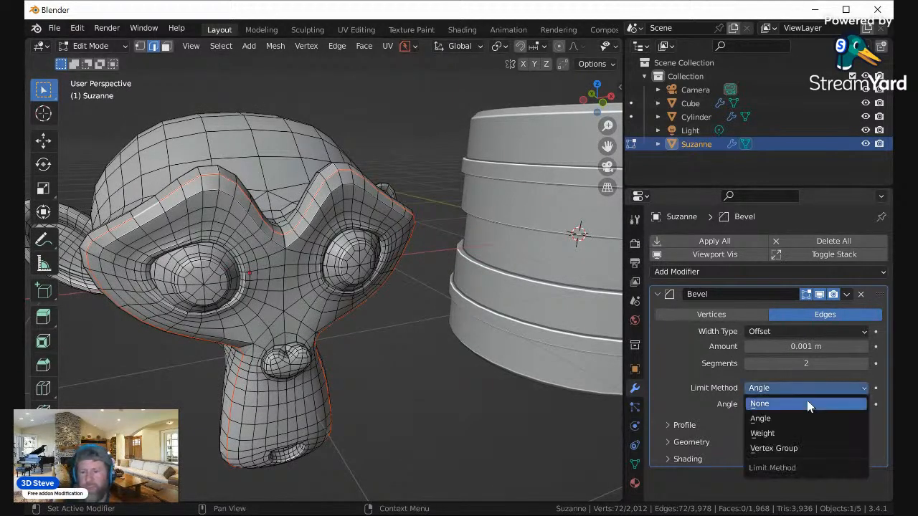
click(811, 431)
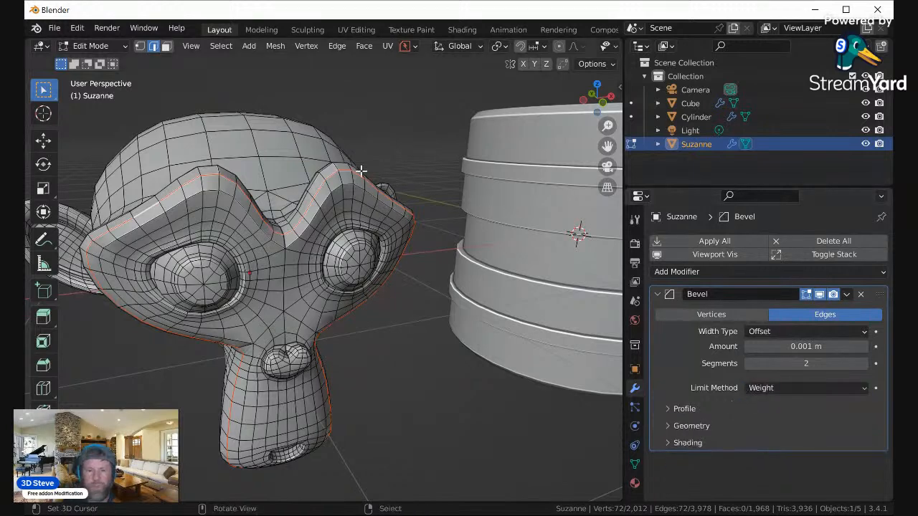
middle_drag(362, 171, 378, 172)
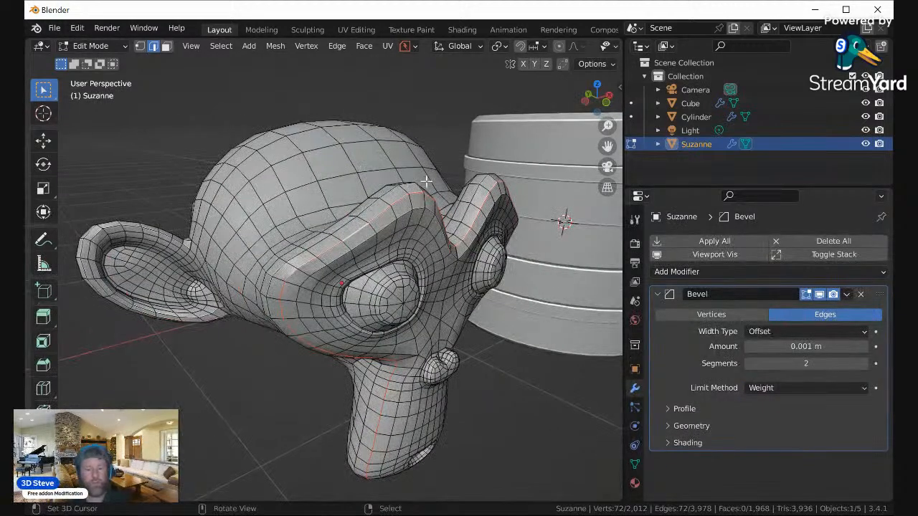
key(space)
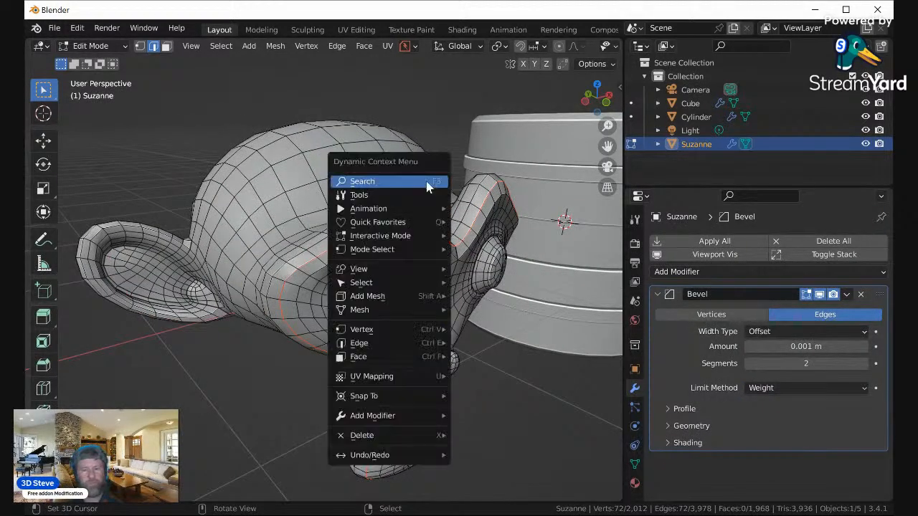
click(387, 180)
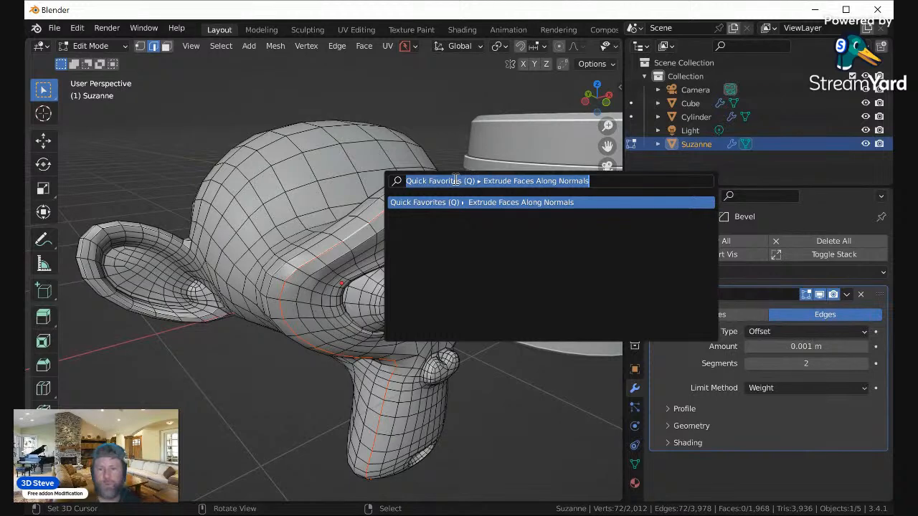
text(edge b)
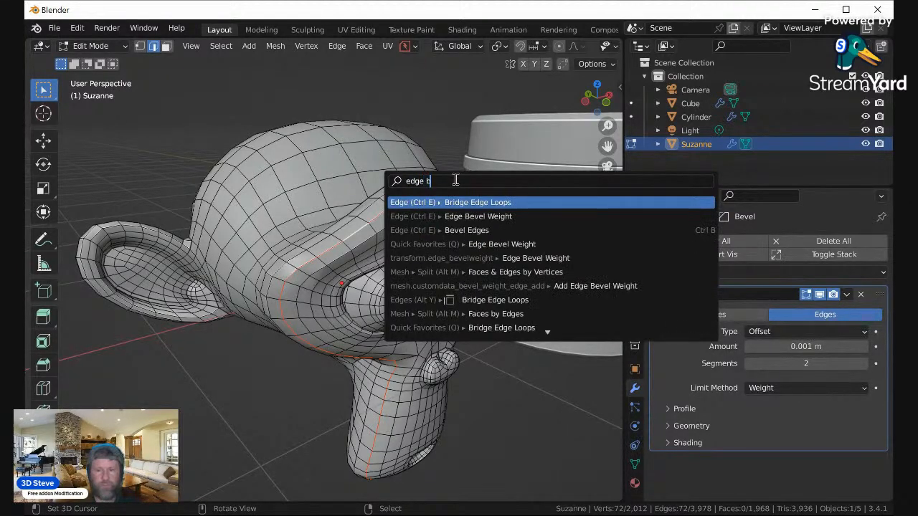
click(510, 216)
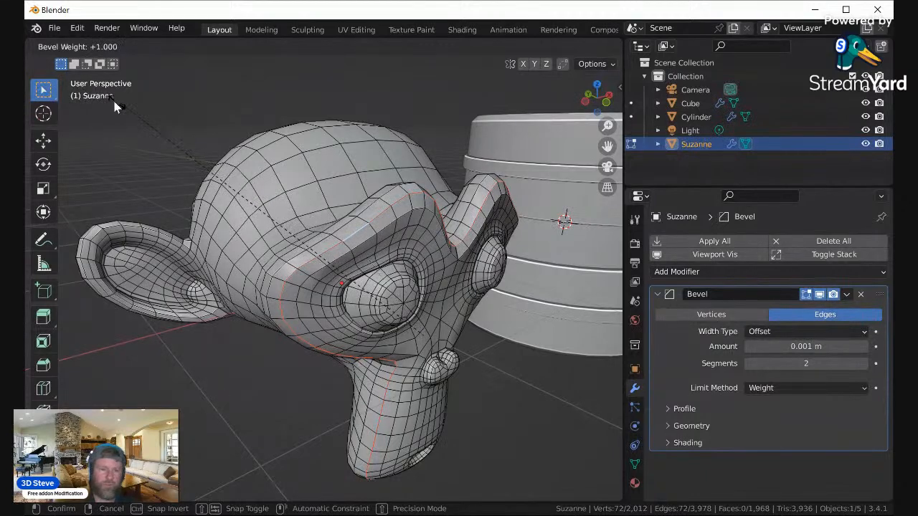
click(30, 68)
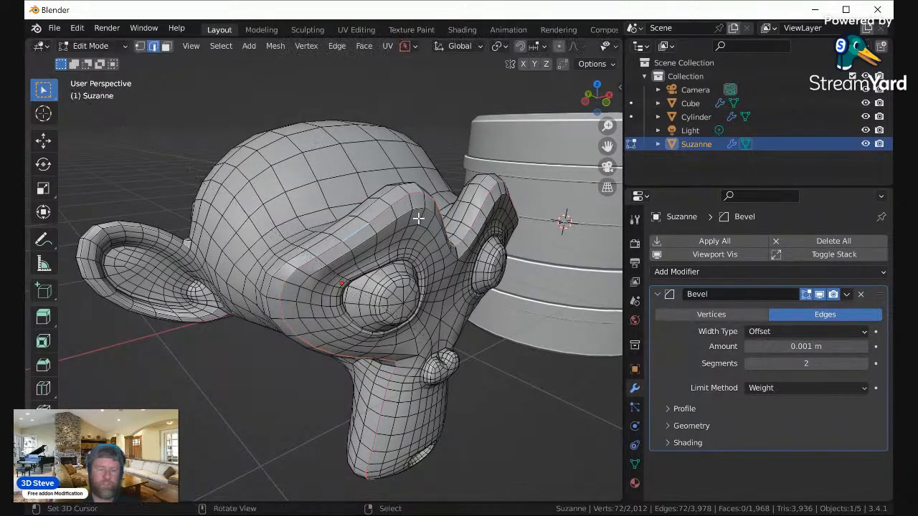
Step: Return to Object Mode and step the monkey head's weighted bevel up through presets 2, 3 and 4 to preset 5 (0.1 m, 10 segments)
key(Tab)
scroll(378, 246, up, 4)
scroll(371, 239, up, 3)
scroll(400, 250, down, 4)
middle_drag(402, 252, 462, 305)
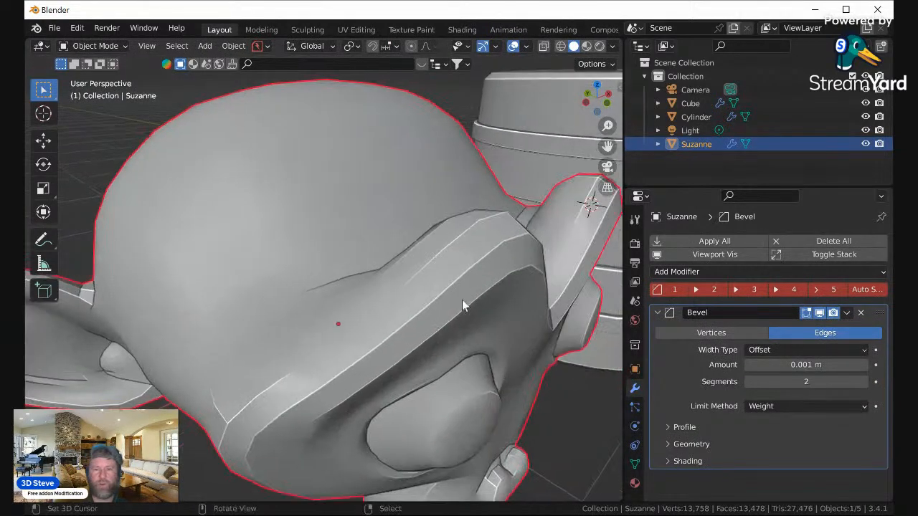
click(714, 290)
click(756, 290)
click(786, 292)
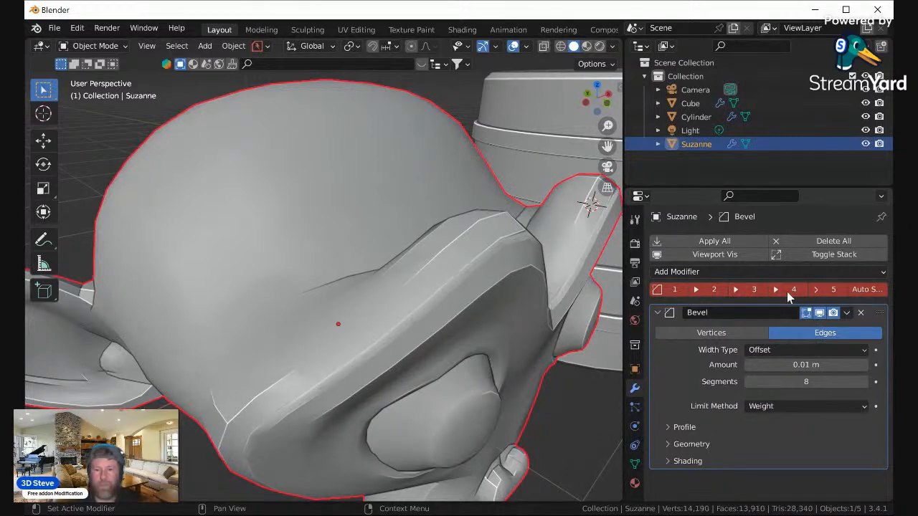
click(822, 291)
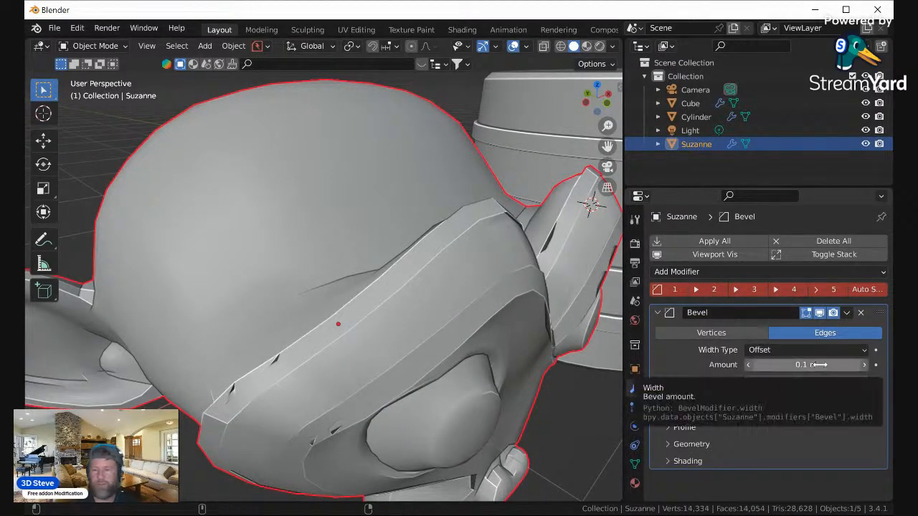
Step: Try a bevel amount of 0.052 m on the monkey head, undo it and set the bevel segments to 2
drag(823, 367, 843, 338)
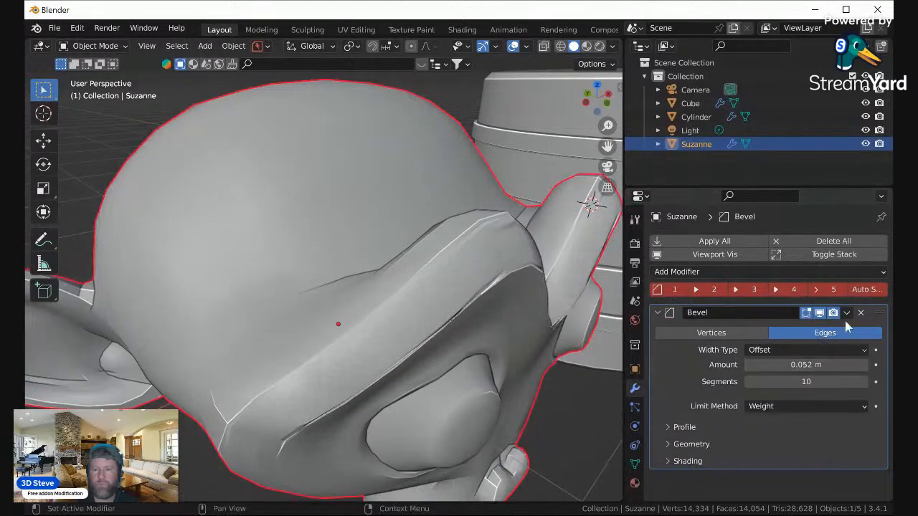
key(ctrl+z)
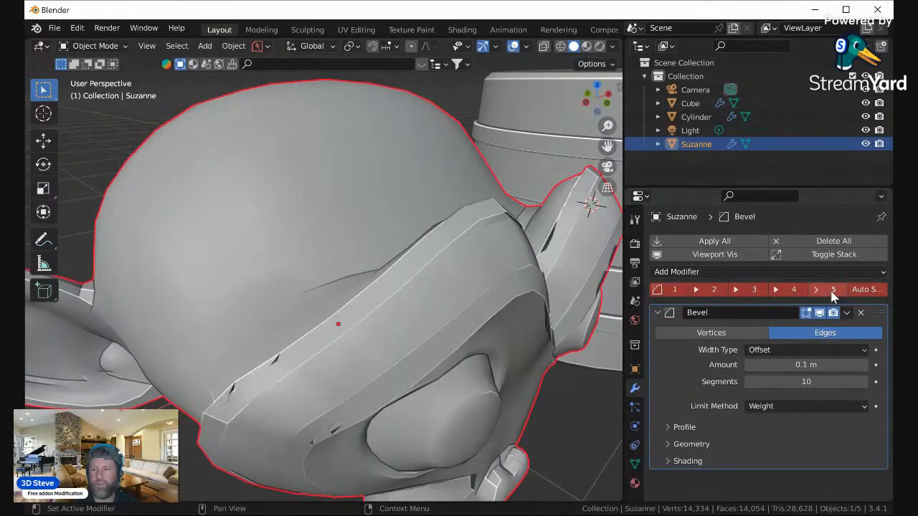
click(819, 381)
text(2)
key(Return)
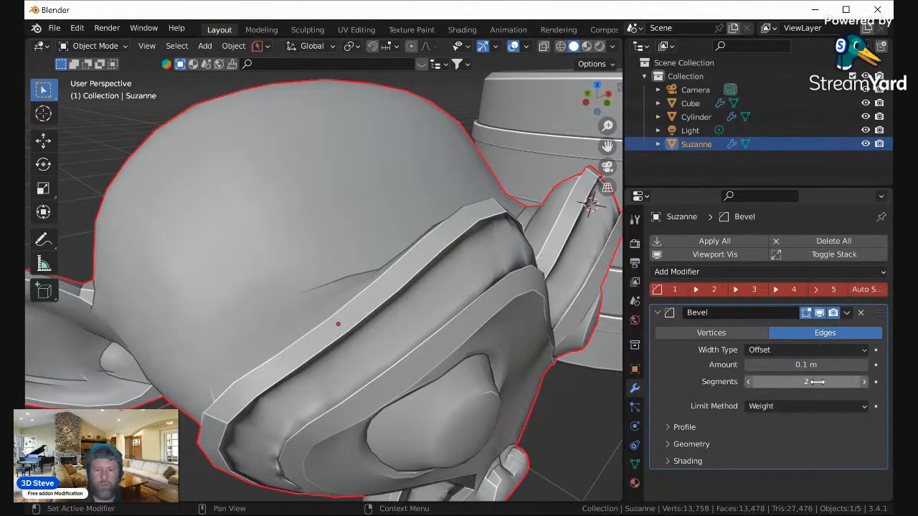
Step: Step the monkey head's bevel from preset 2 up to preset 5, ending on preset 1 (0.001 m, 2 segments)
click(706, 293)
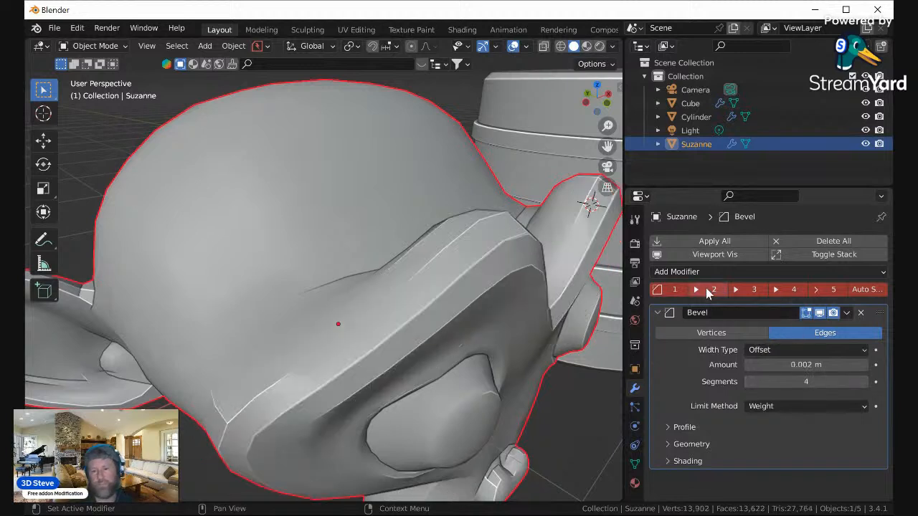
click(773, 290)
click(790, 290)
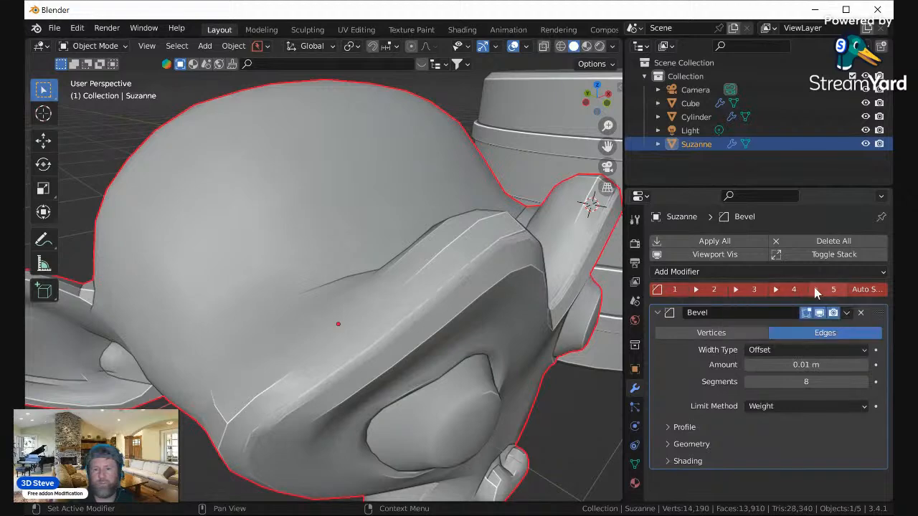
click(841, 292)
click(678, 290)
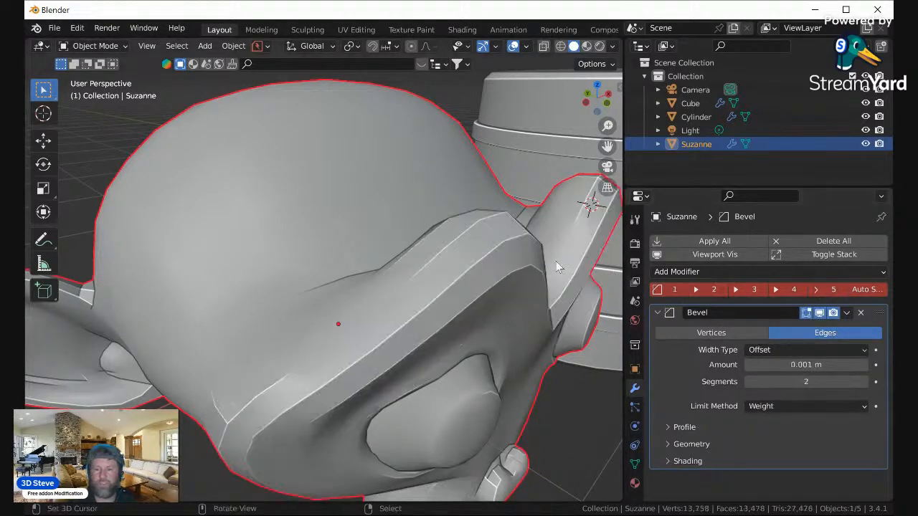
Step: Select the cylinder and step its bevel down from preset 5 through 4, 3 and 2 to preset 1 (0.001 m, 2 segments)
scroll(469, 214, down, 5)
middle_drag(467, 209, 482, 215)
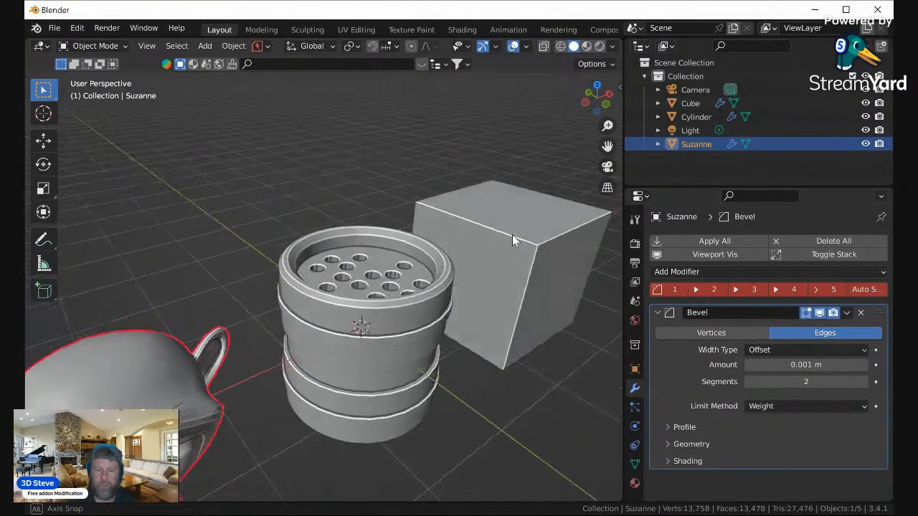
scroll(512, 234, up, 4)
click(823, 288)
click(511, 299)
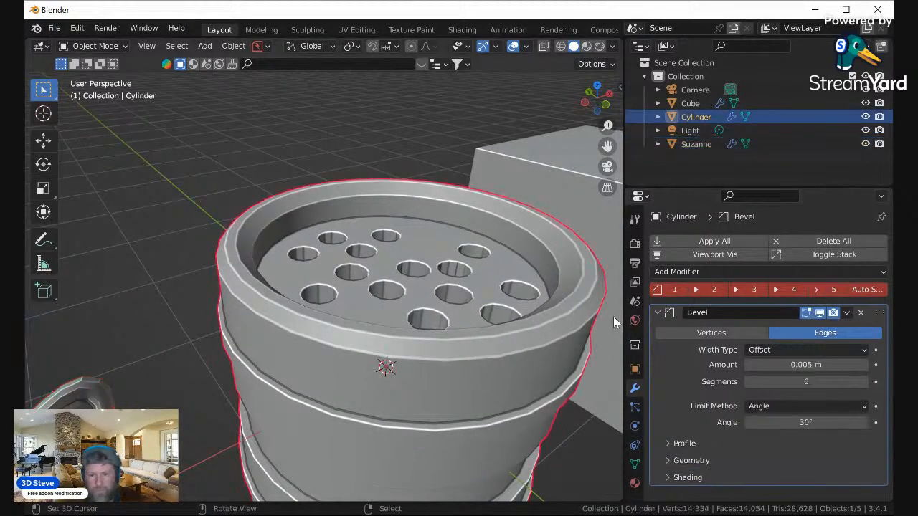
click(833, 289)
click(784, 291)
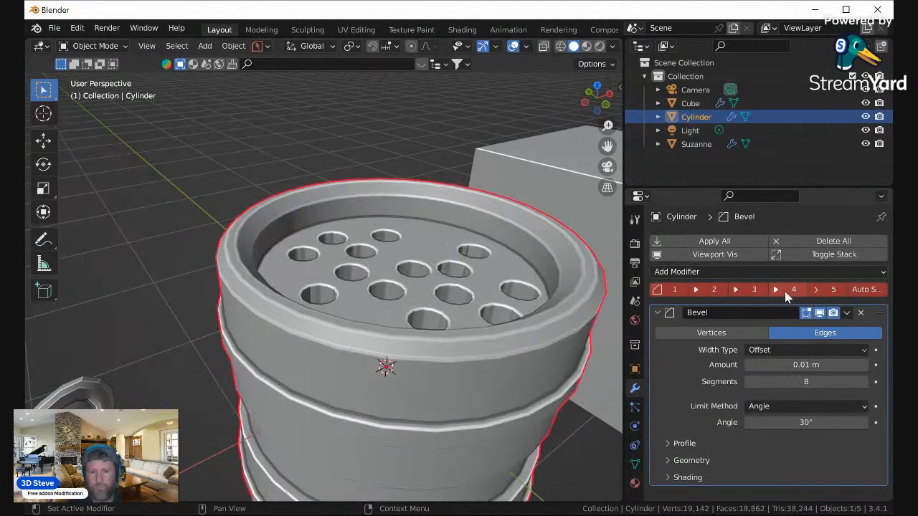
click(757, 290)
click(716, 290)
click(677, 289)
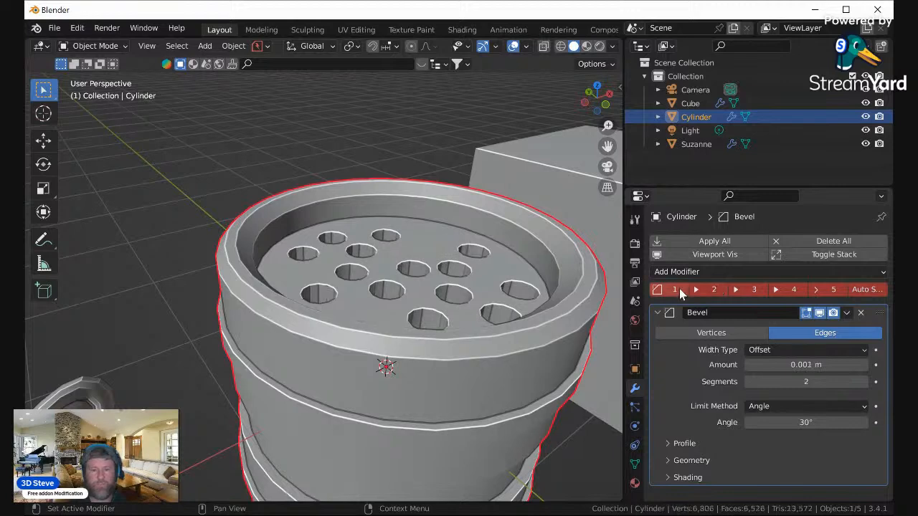
Step: Inspect the cylinder's edges, then select the monkey head and set its bevel to preset 1 (0.001 m, 2 segments)
middle_drag(538, 254, 455, 278)
scroll(466, 220, up, 3)
scroll(466, 224, down, 6)
scroll(458, 266, down, 1)
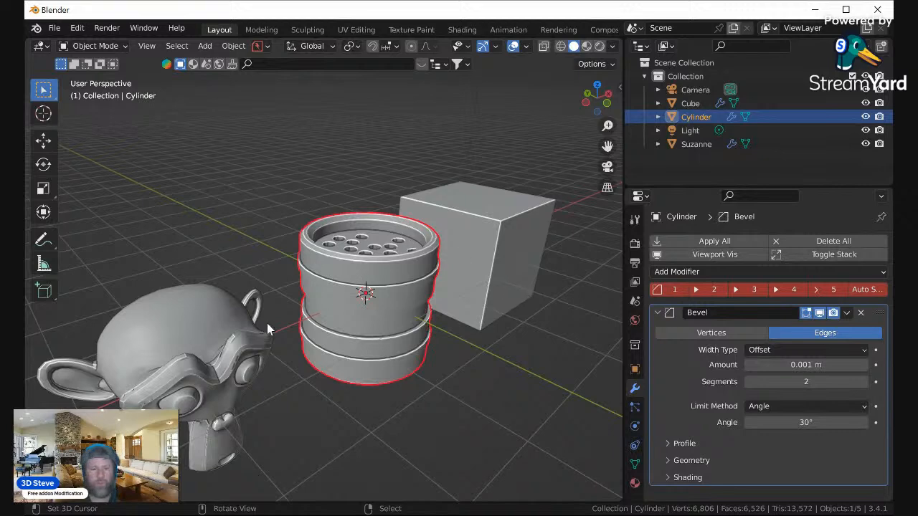
click(220, 347)
scroll(218, 345, up, 5)
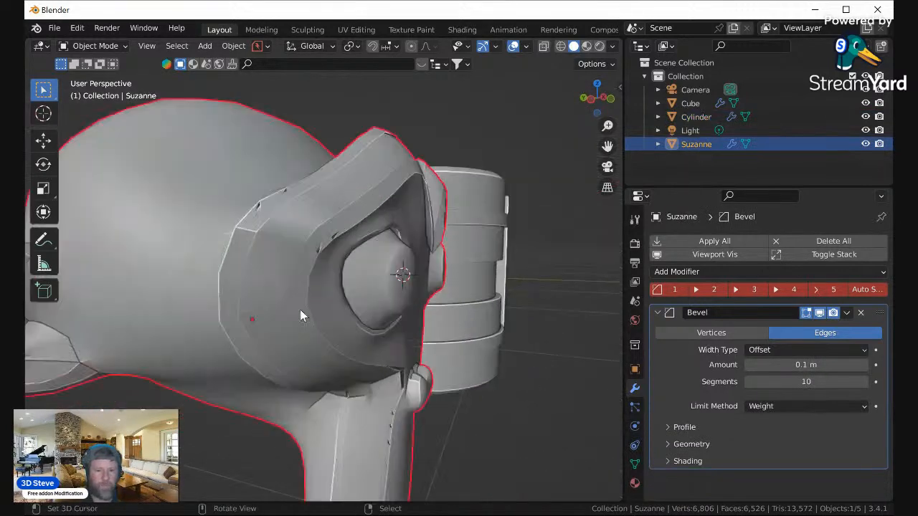
scroll(298, 294, up, 1)
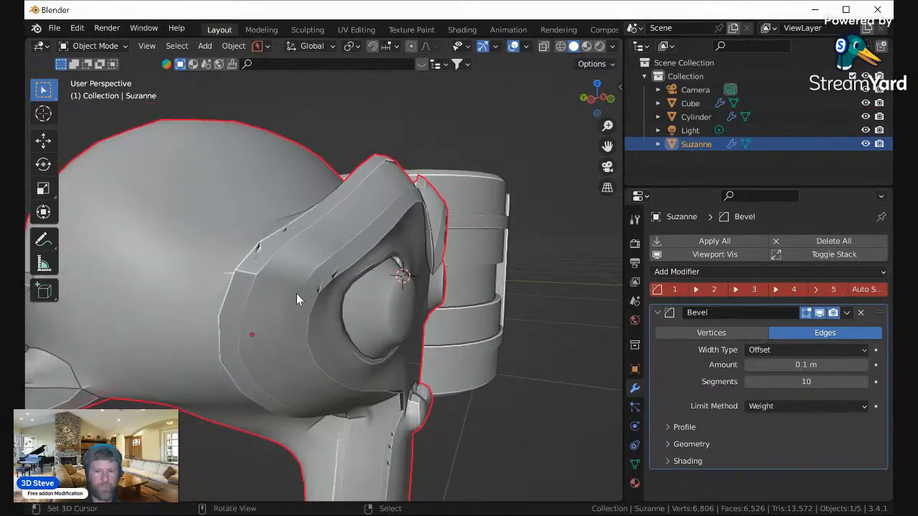
click(669, 291)
middle_drag(399, 189, 383, 244)
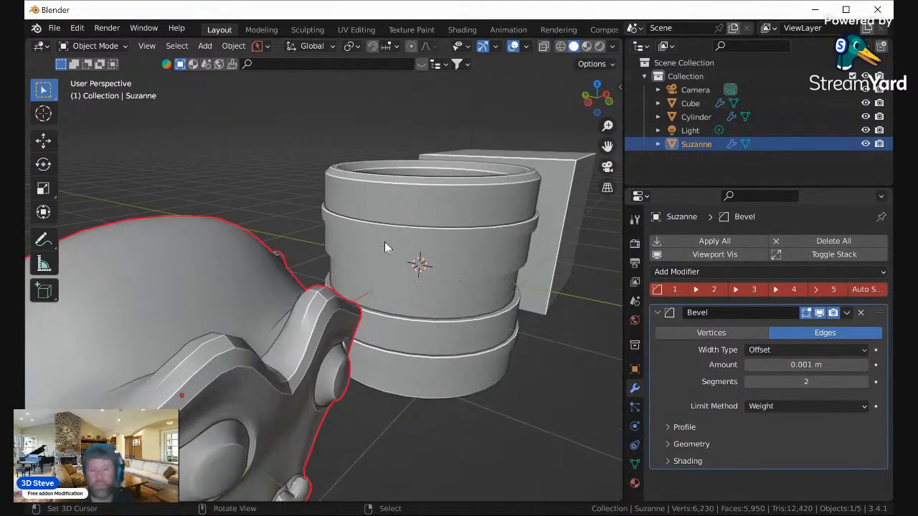